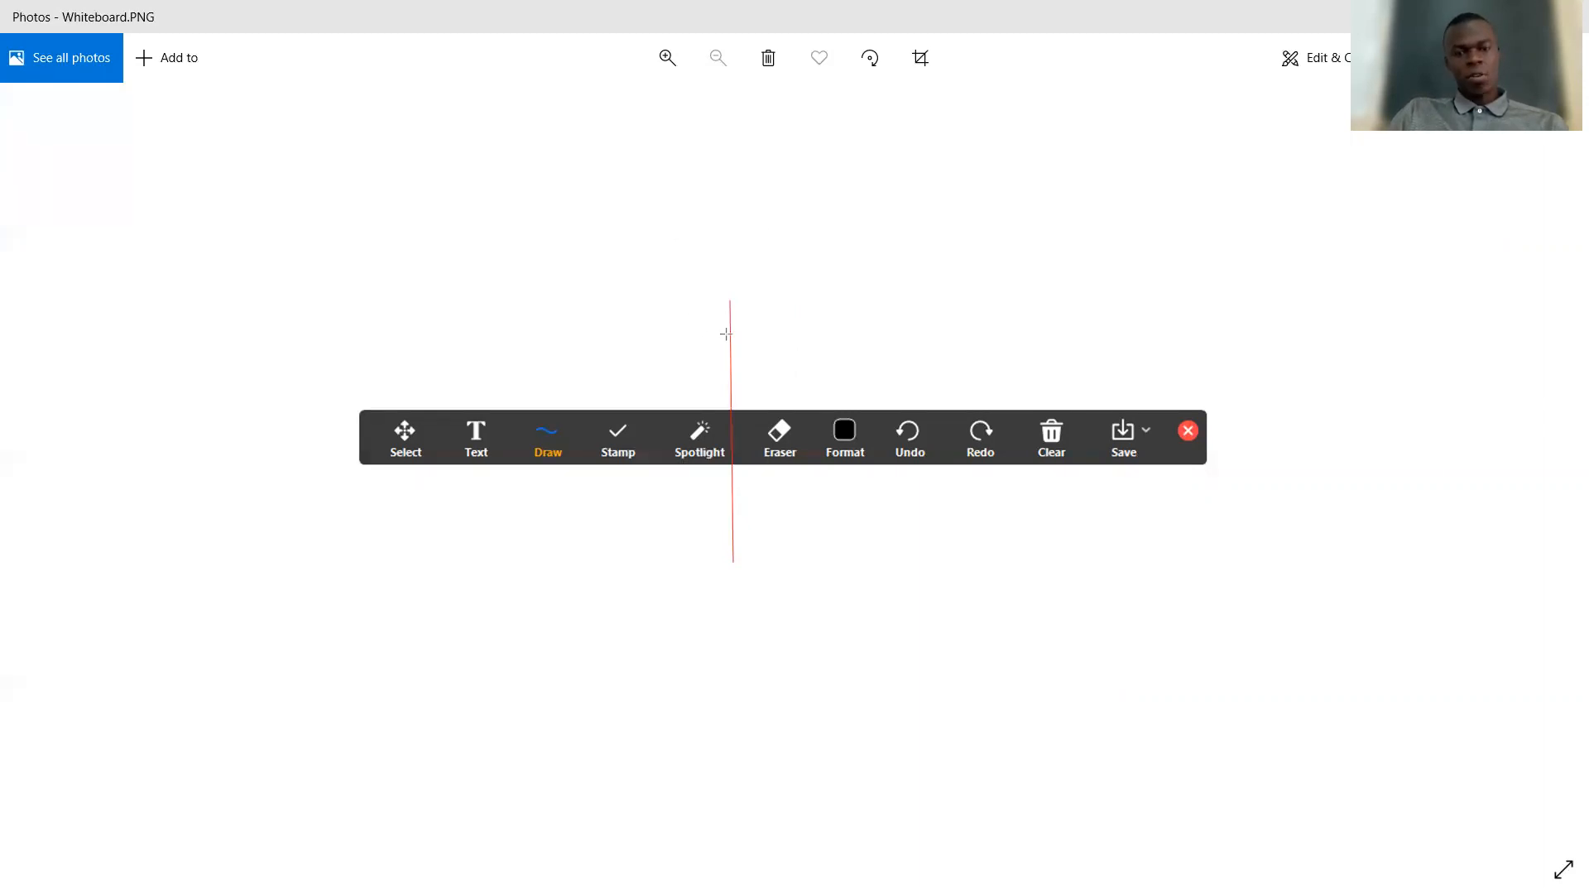
- Draw a red arrow pointing right from near the upper end of the vertical red line
mouse_move(735, 333)
left_mouse_down()
mouse_move(870, 309)
mouse_move(981, 323)
left_mouse_up()
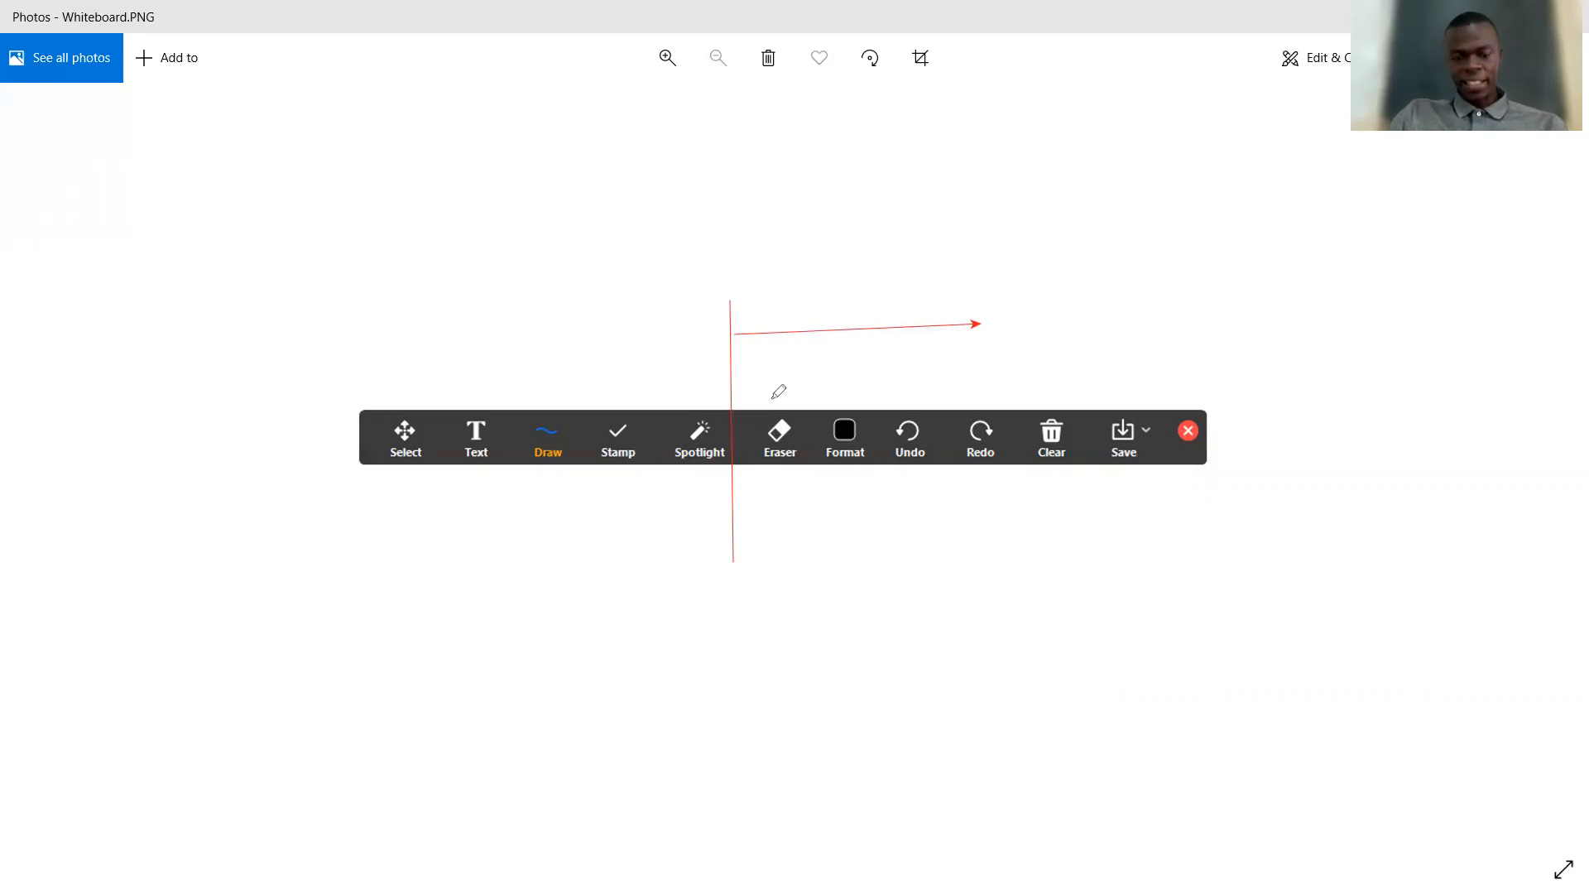
- Circle the pictured Eraser, Format, Text and Draw tools and outline the red line and arrow with the vanishing pen
mouse_move(781, 394)
left_mouse_down()
mouse_move(754, 413)
mouse_move(779, 484)
mouse_move(797, 480)
mouse_move(803, 449)
mouse_move(776, 396)
left_mouse_up()
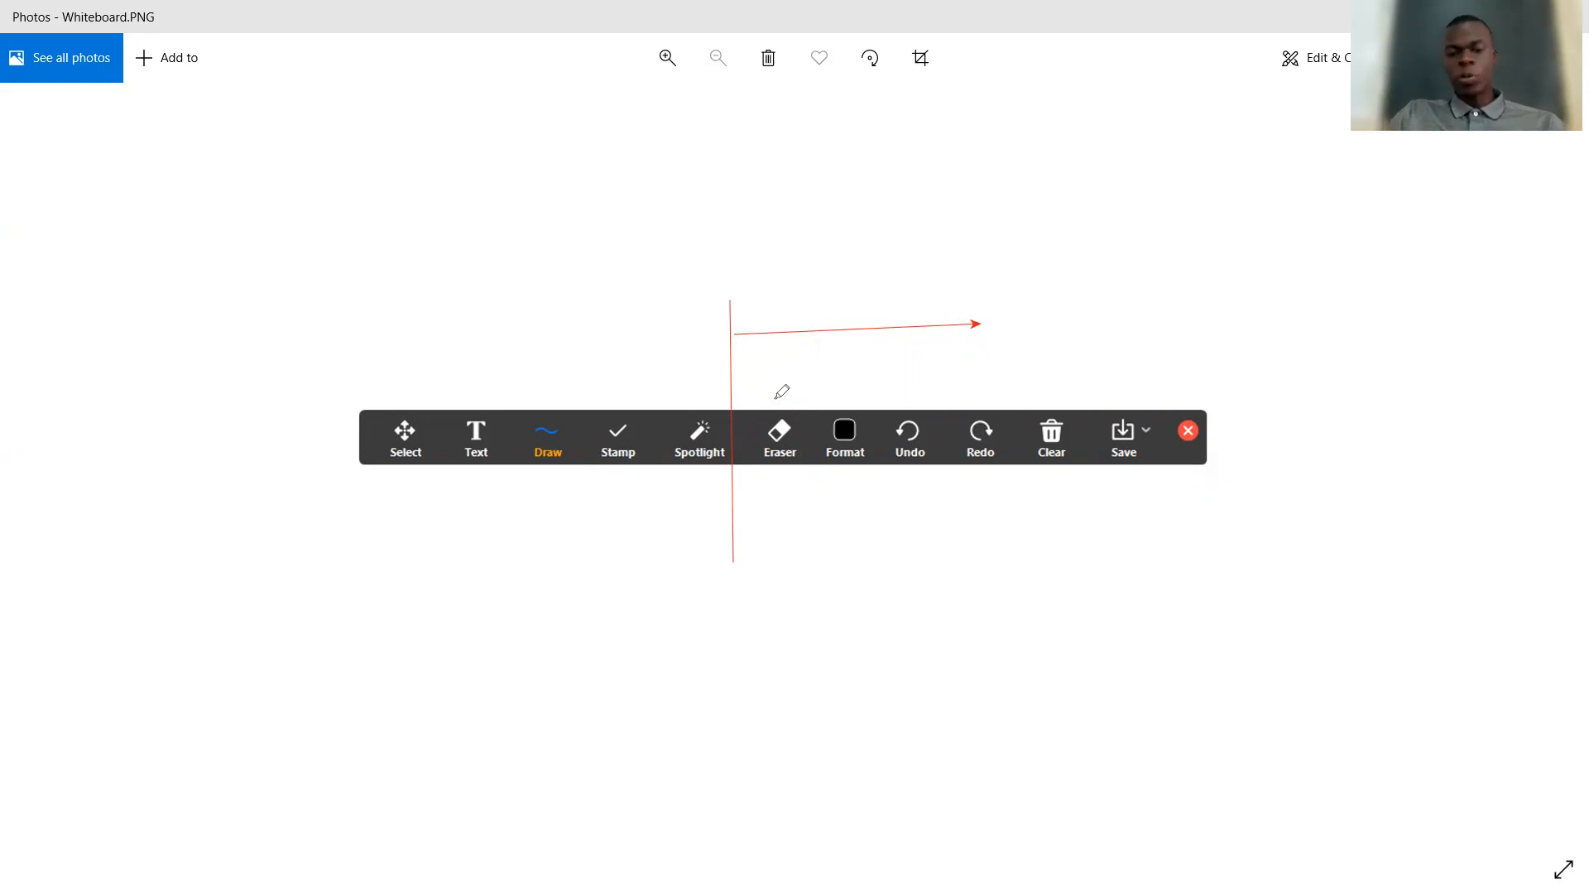
mouse_move(799, 398)
left_mouse_down()
mouse_move(749, 426)
mouse_move(773, 482)
mouse_move(819, 476)
mouse_move(815, 404)
mouse_move(808, 383)
mouse_move(791, 386)
left_mouse_up()
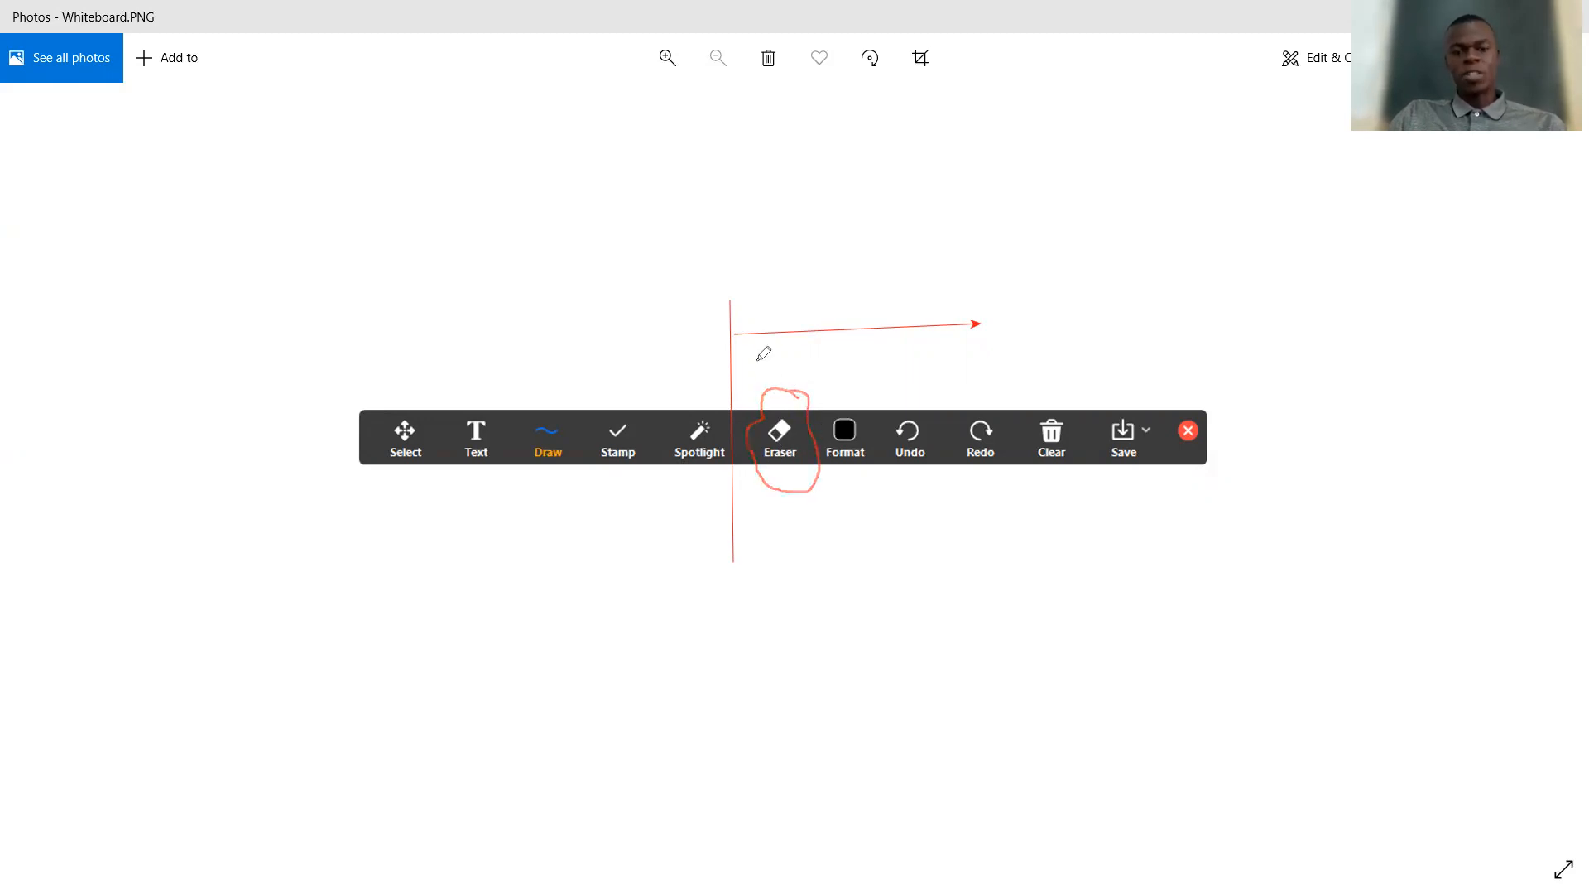
mouse_move(732, 286)
left_mouse_down()
mouse_move(713, 299)
mouse_move(709, 520)
mouse_move(743, 563)
mouse_move(743, 389)
mouse_move(817, 361)
mouse_move(1030, 354)
mouse_move(922, 259)
mouse_move(787, 292)
mouse_move(729, 293)
mouse_move(732, 276)
left_mouse_up()
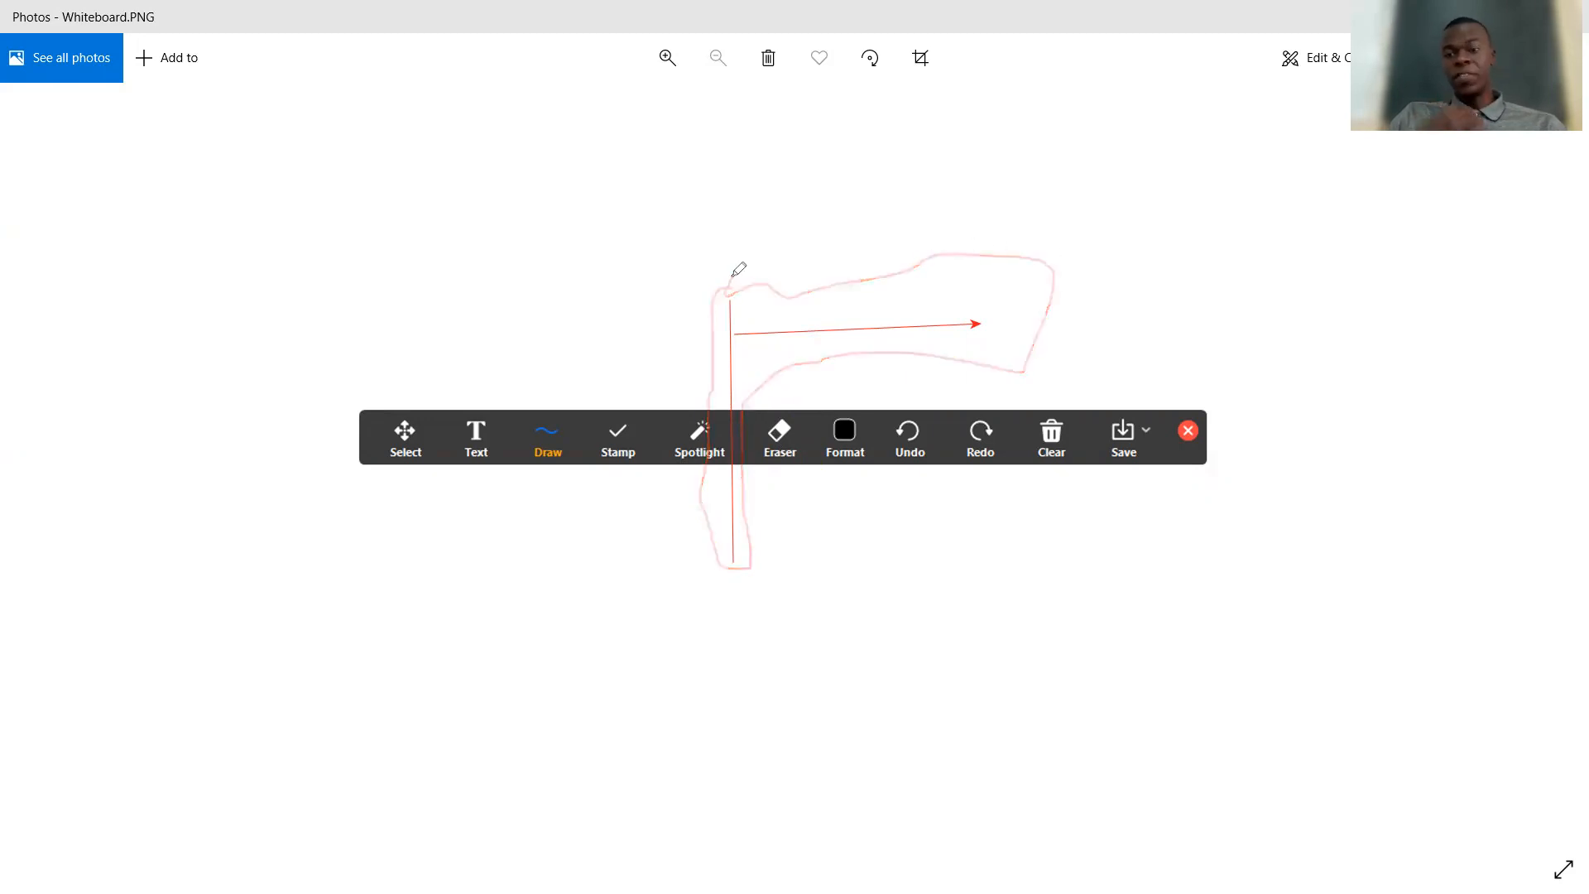
mouse_move(834, 383)
left_mouse_down()
mouse_move(796, 479)
mouse_move(818, 507)
mouse_move(859, 514)
mouse_move(837, 377)
left_mouse_up()
mouse_move(495, 391)
left_mouse_down()
mouse_move(463, 393)
mouse_move(450, 448)
mouse_move(497, 494)
left_mouse_up()
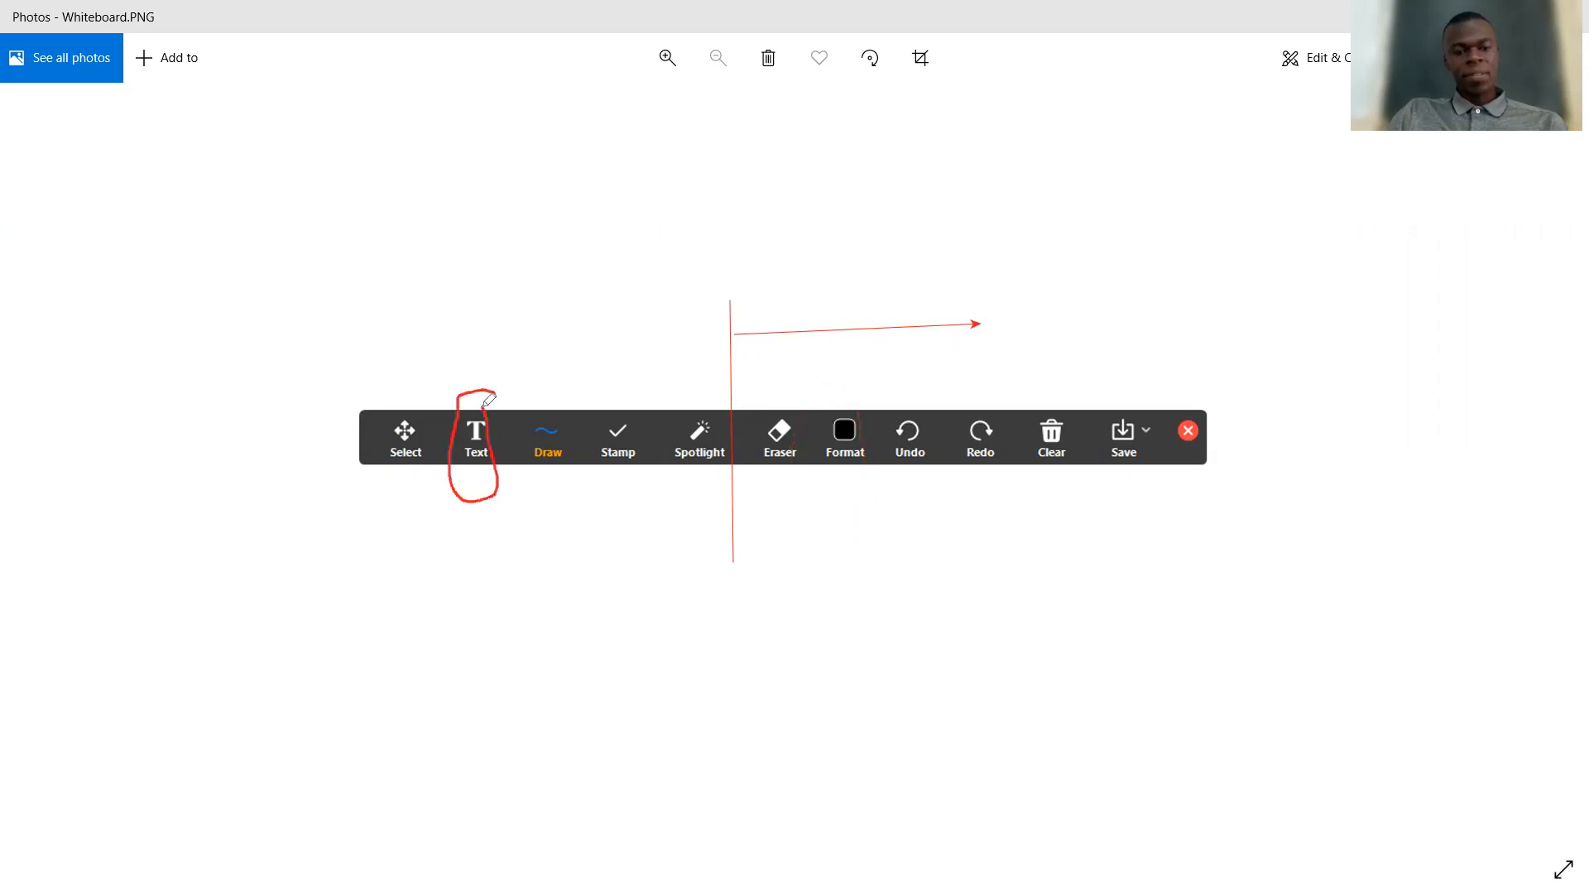
mouse_move(532, 401)
left_mouse_down()
mouse_move(537, 492)
mouse_move(553, 483)
mouse_move(536, 392)
left_mouse_up()
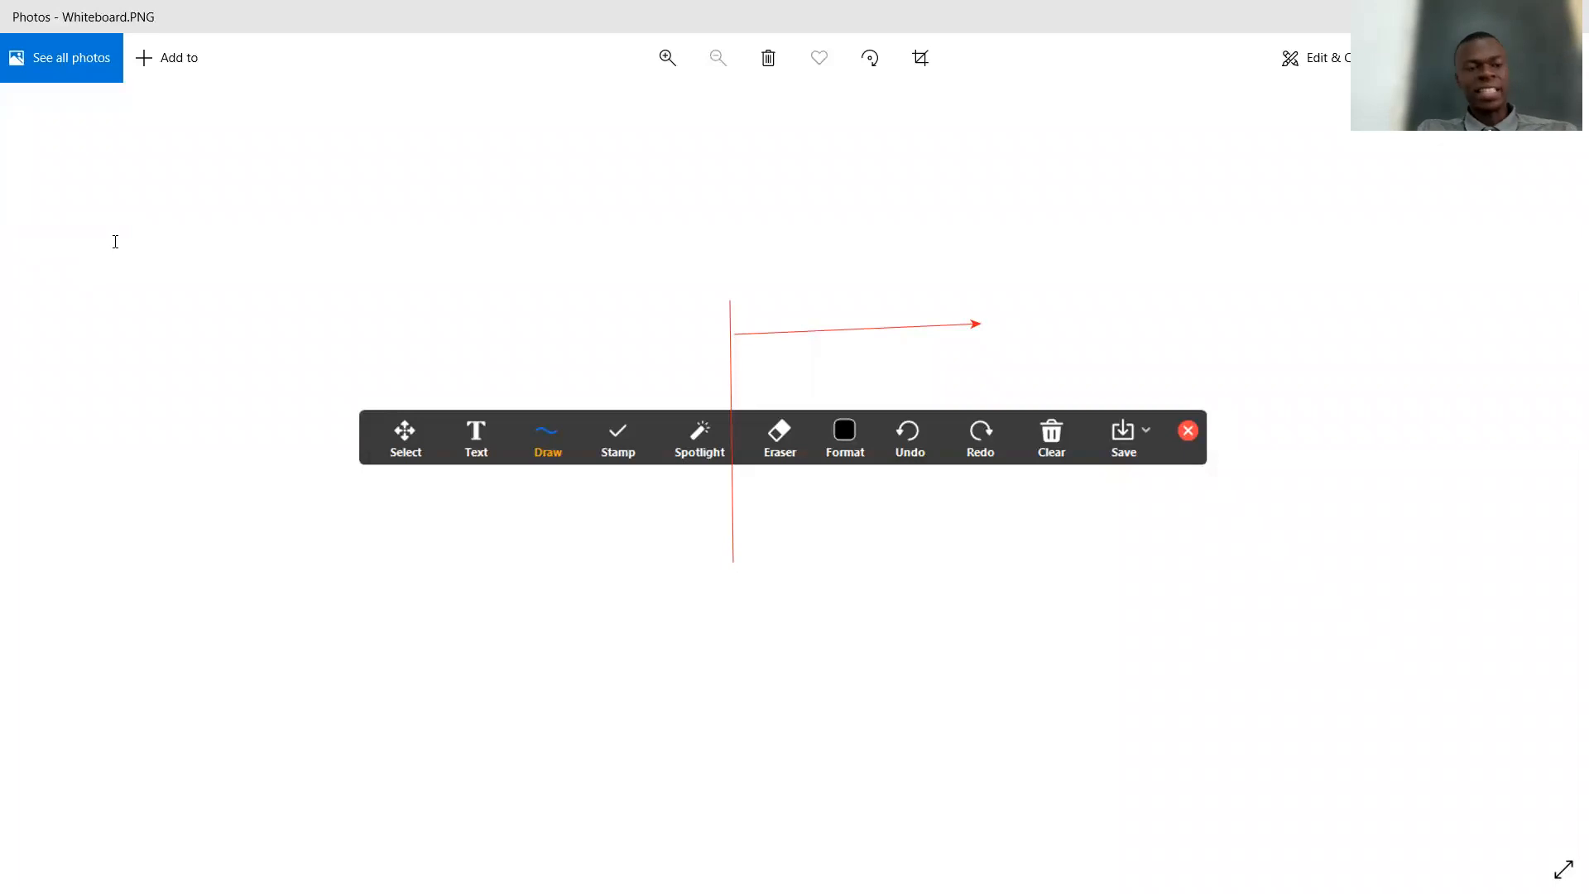
- Add a green text label with the presenter's full name in the upper-left area of the whiteboard
left_click(129, 218)
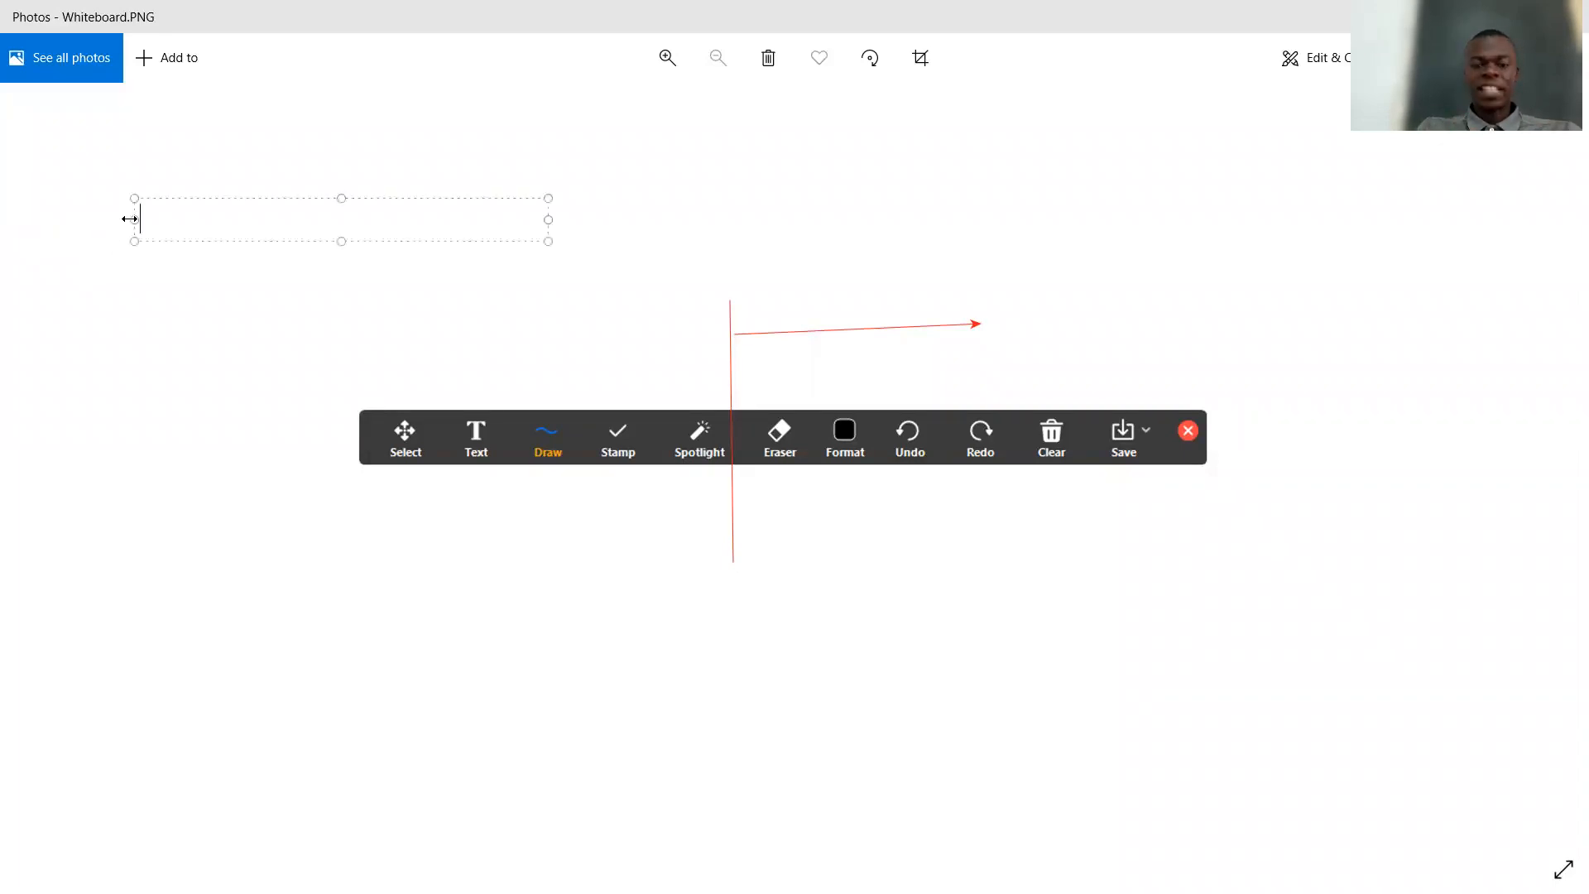
type("Martin")
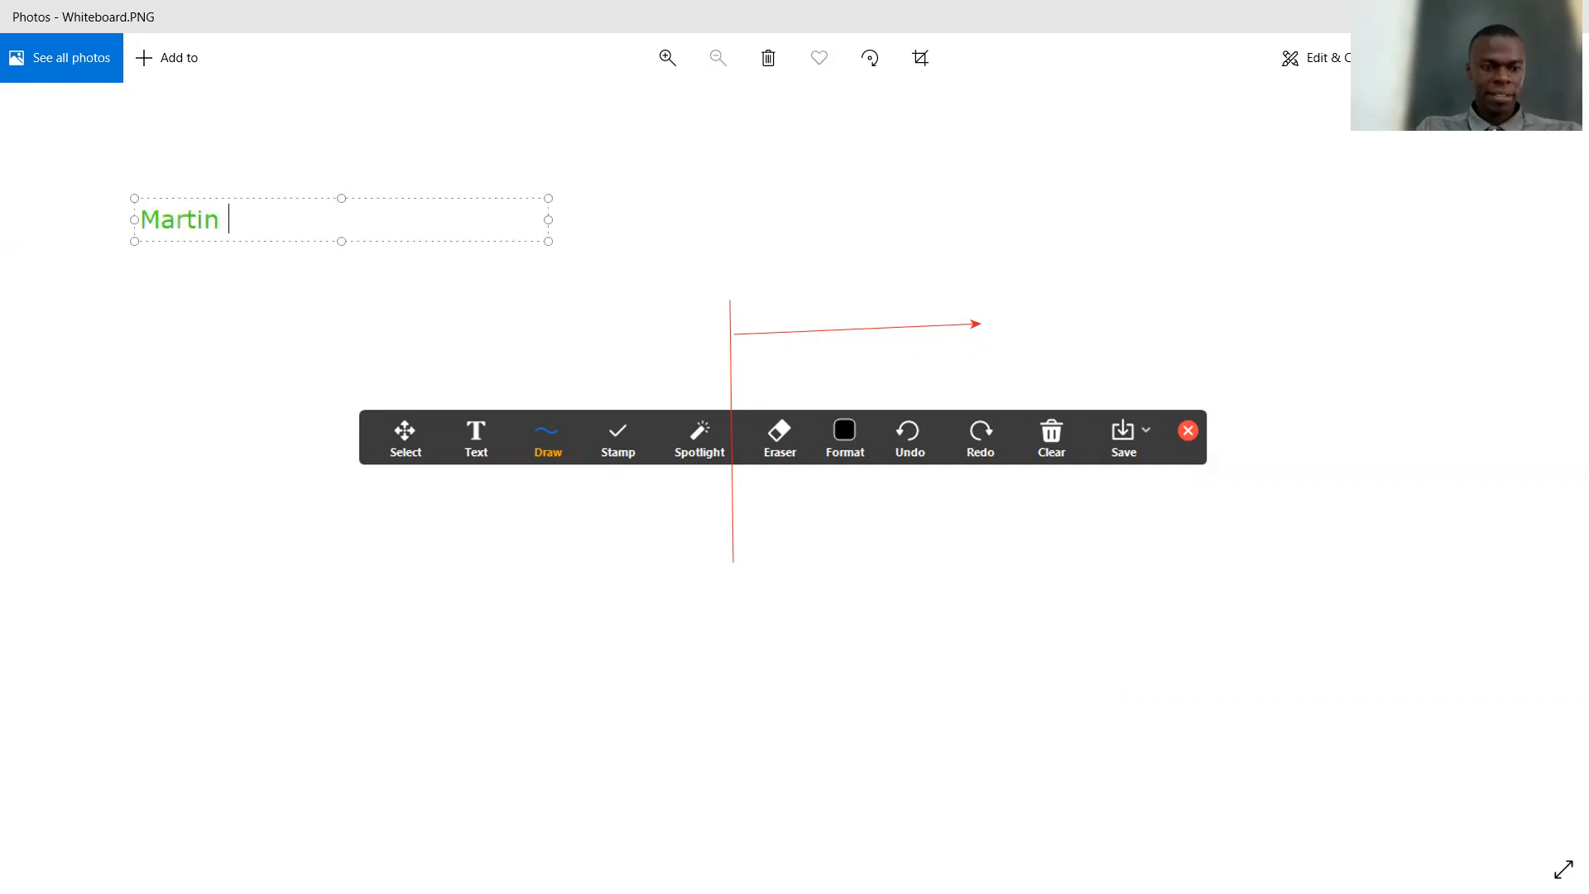
key("BackSpace")
key("BackSpace")
key("BackSpace")
key("BackSpace")
key("BackSpace")
key("BackSpace")
key("BackSpace")
type("Rabbii Martin")
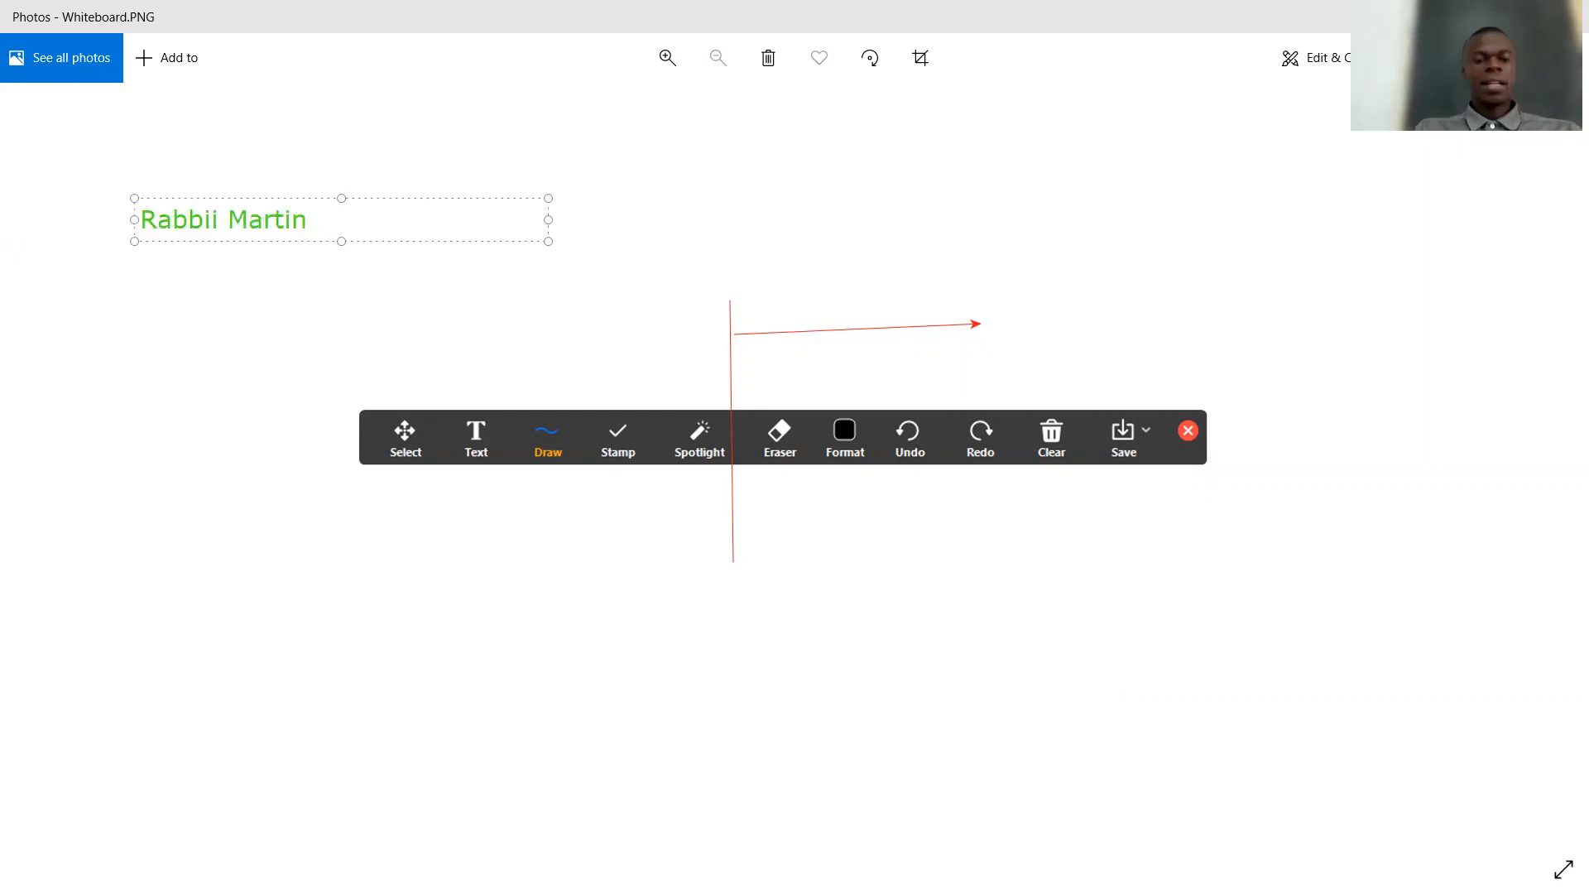
left_click(152, 298)
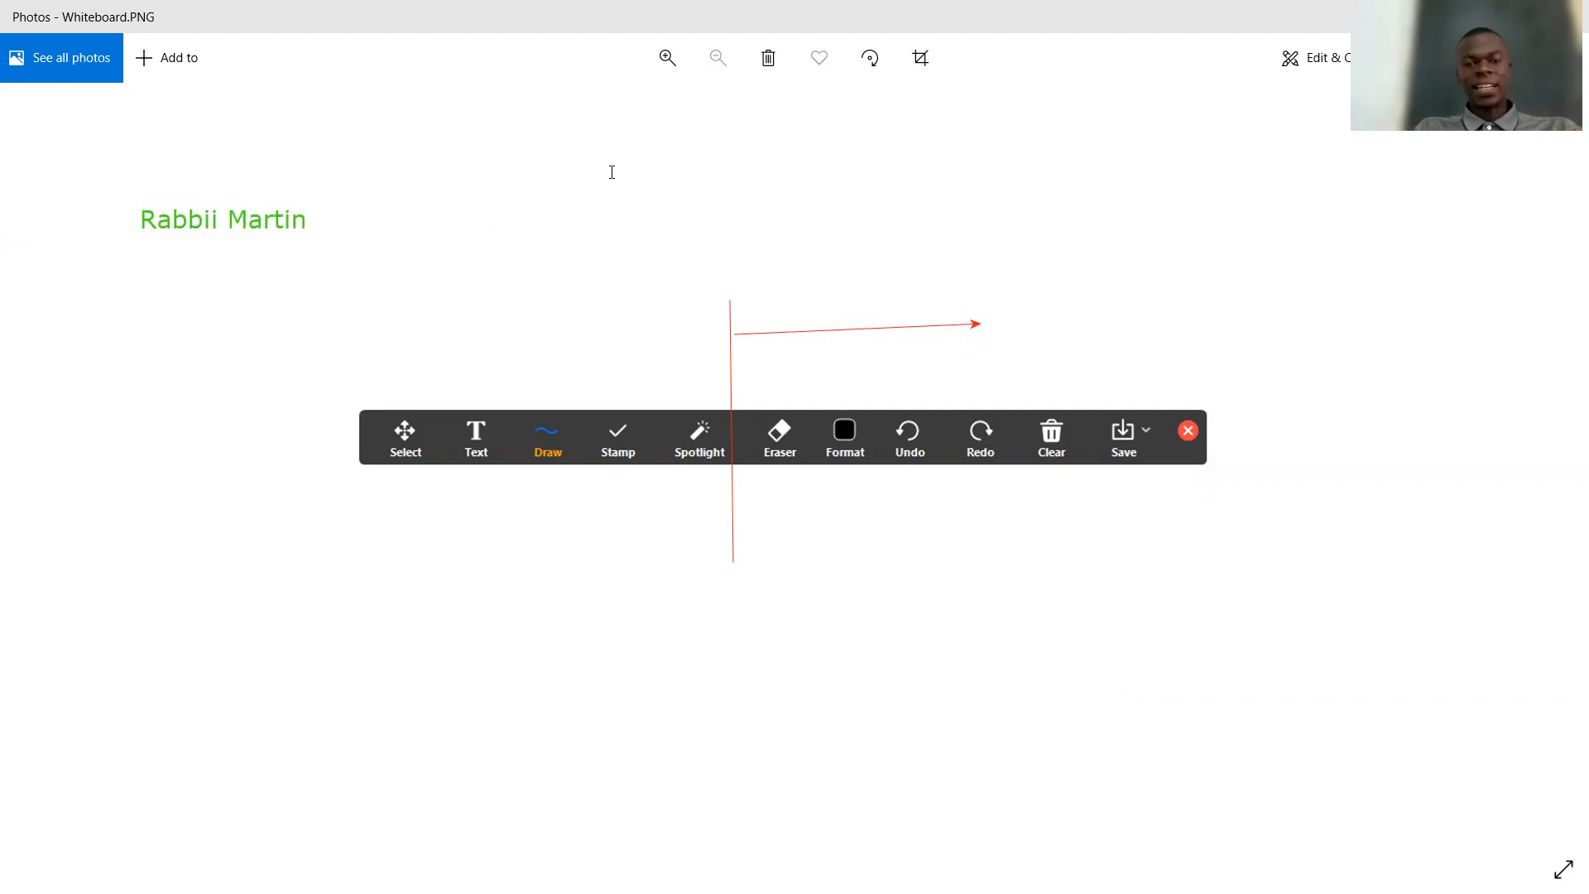
- Add a second label with the same full name in red, directly below the green one
left_click(138, 300)
type("Rav")
key("BackSpace")
type("bbii")
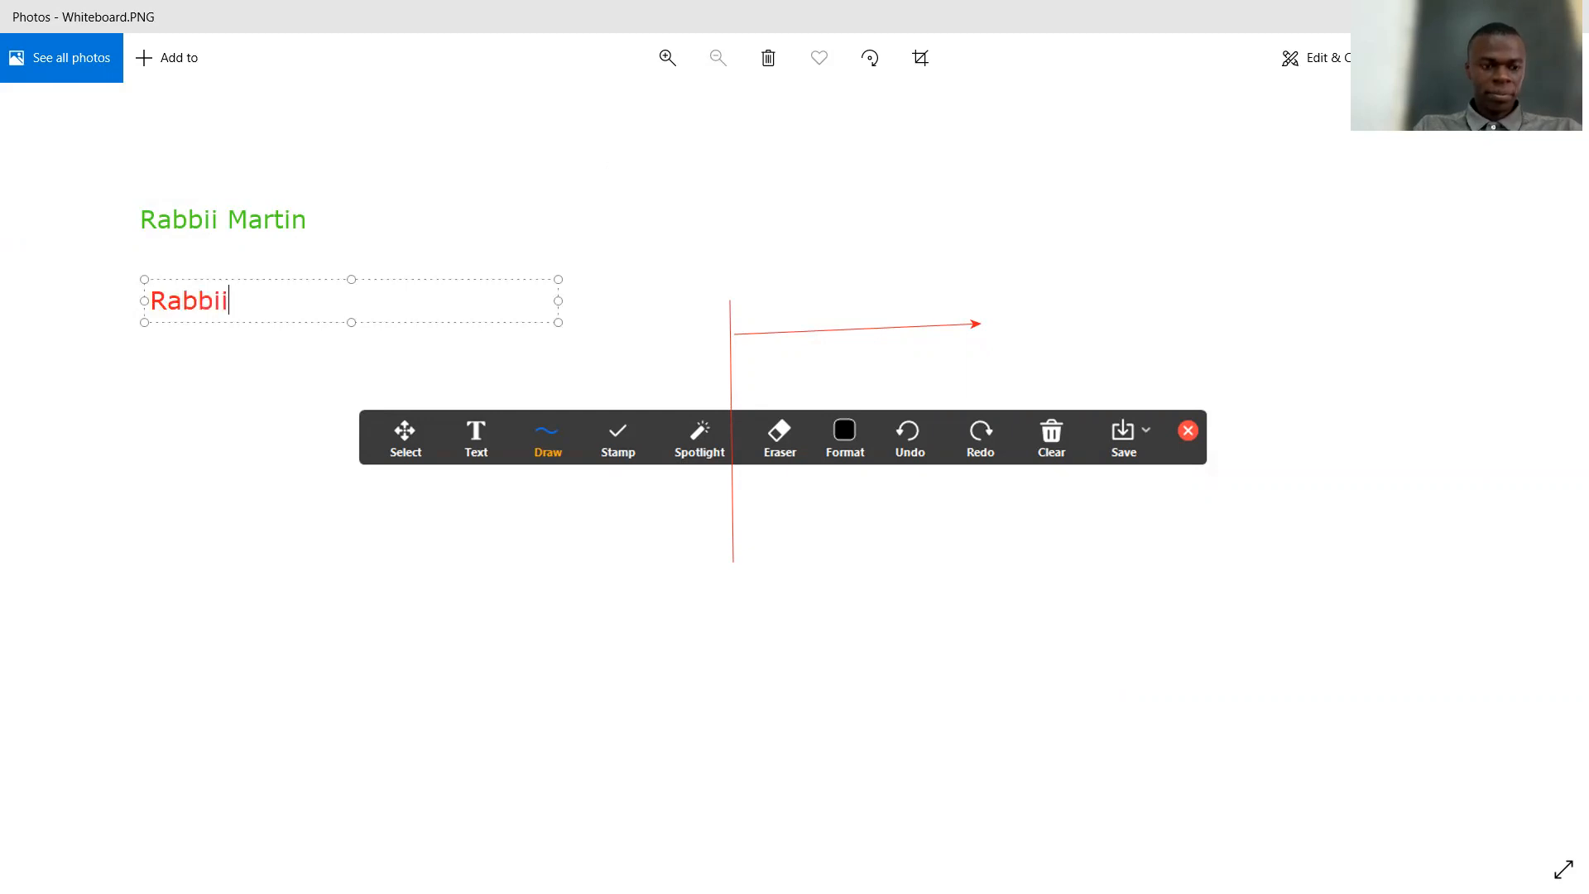
type(" Marti")
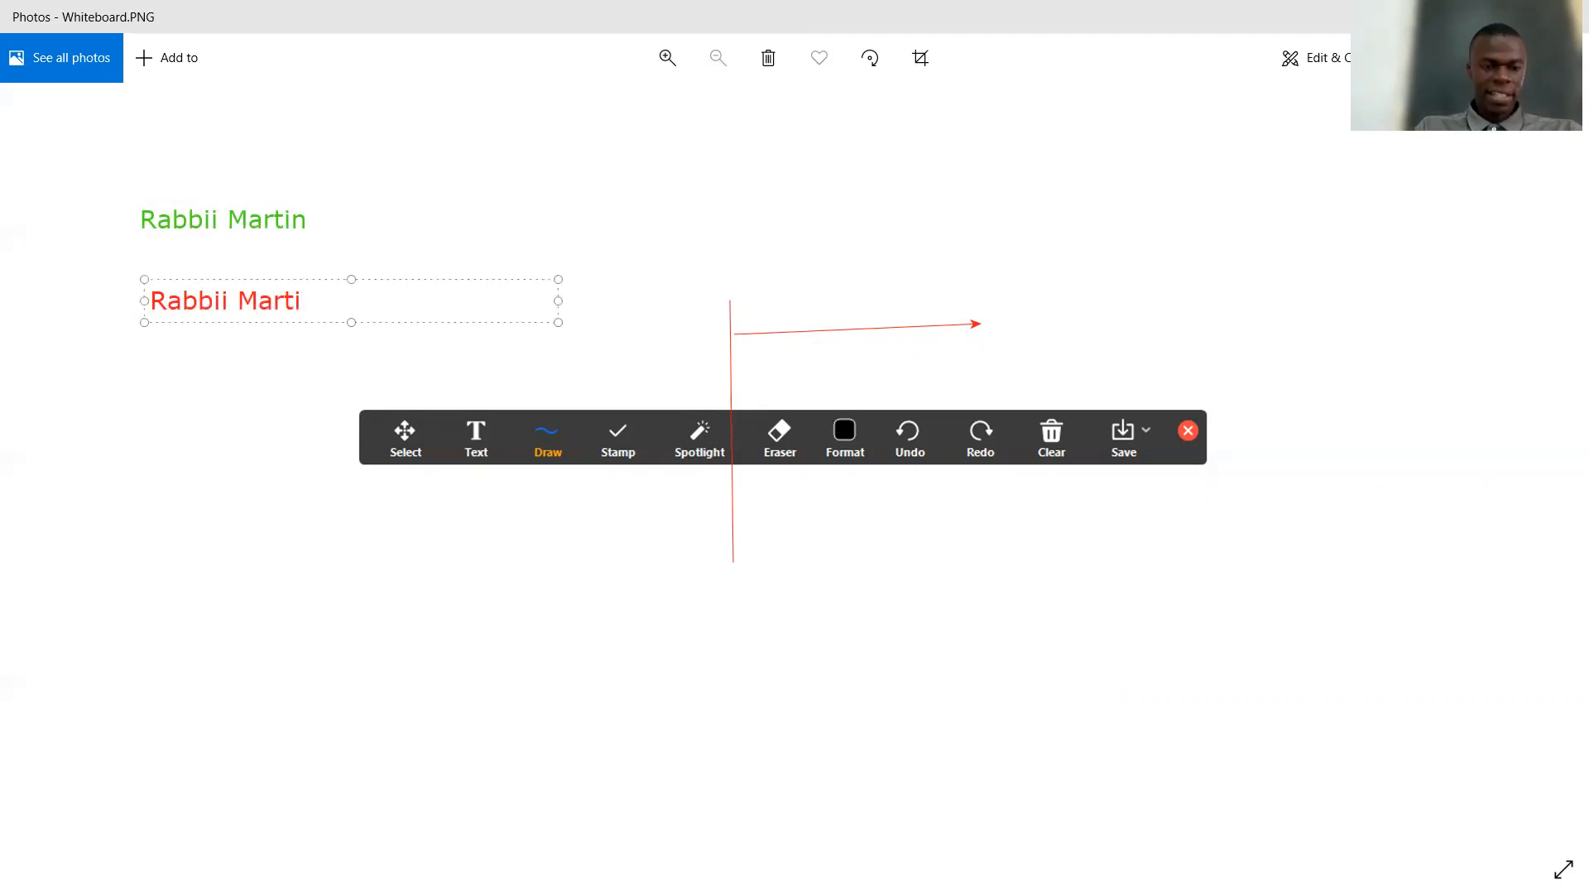
type("n")
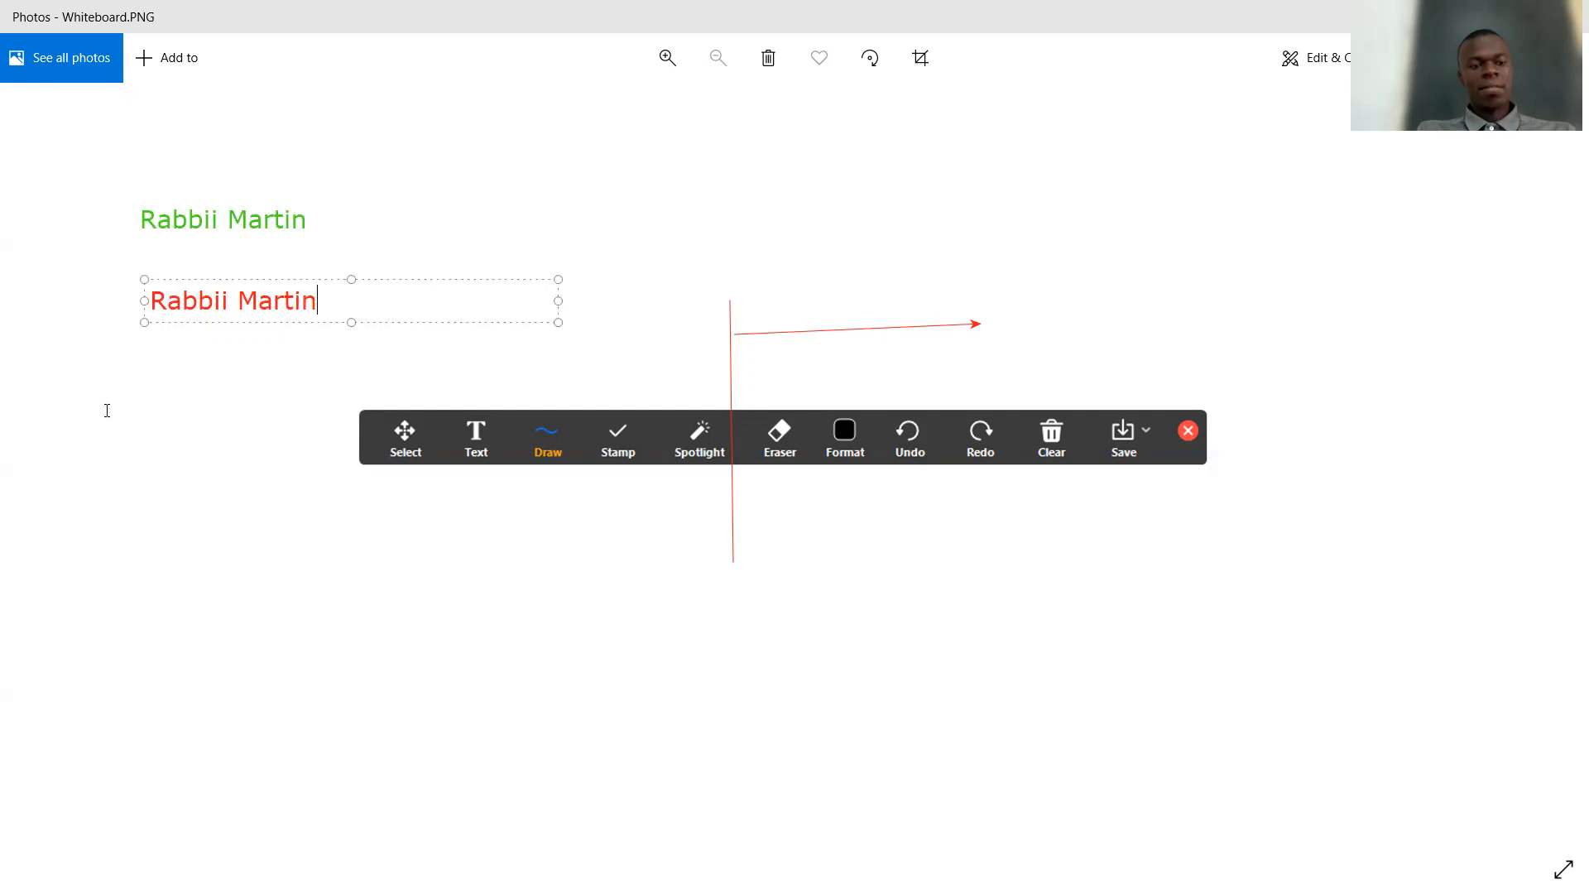
left_click(489, 212)
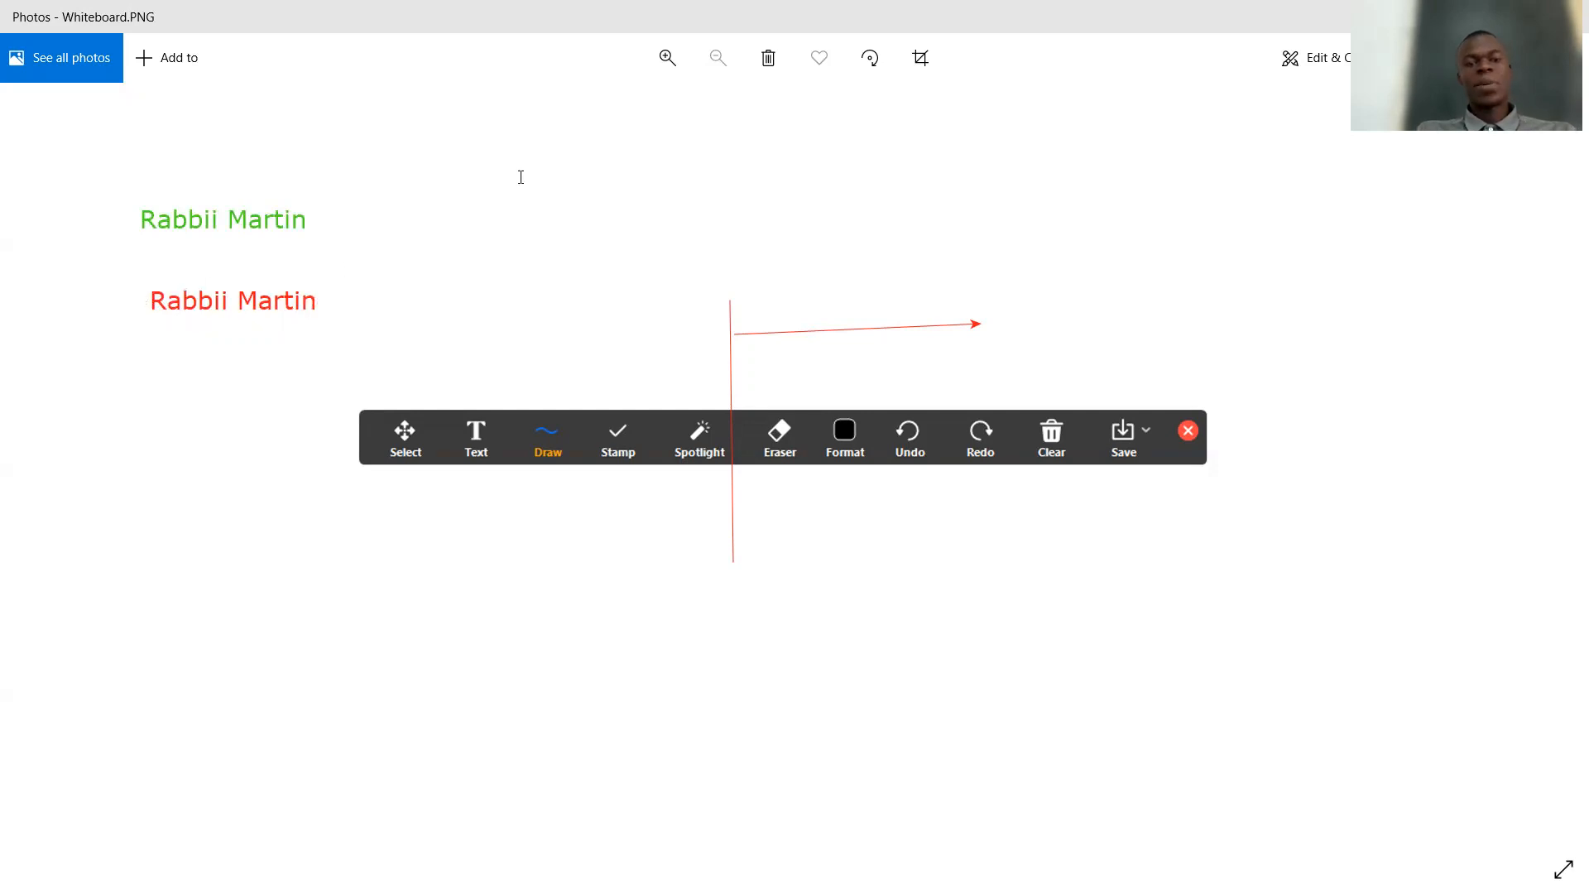
- Change the colour of the upper name label from green to red
left_click(281, 222)
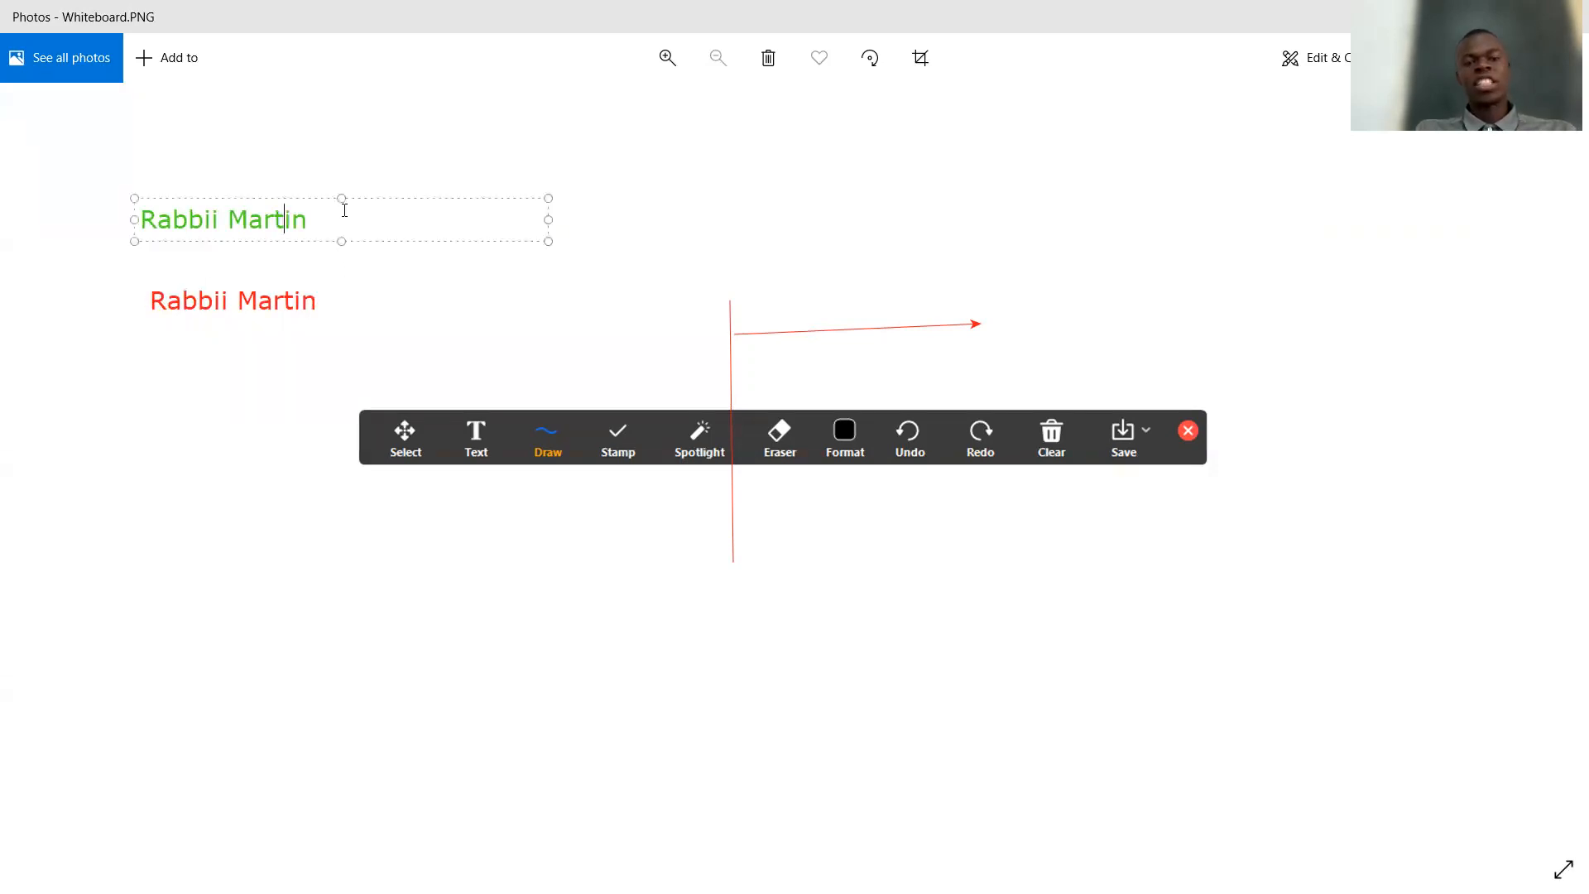
left_click(376, 217)
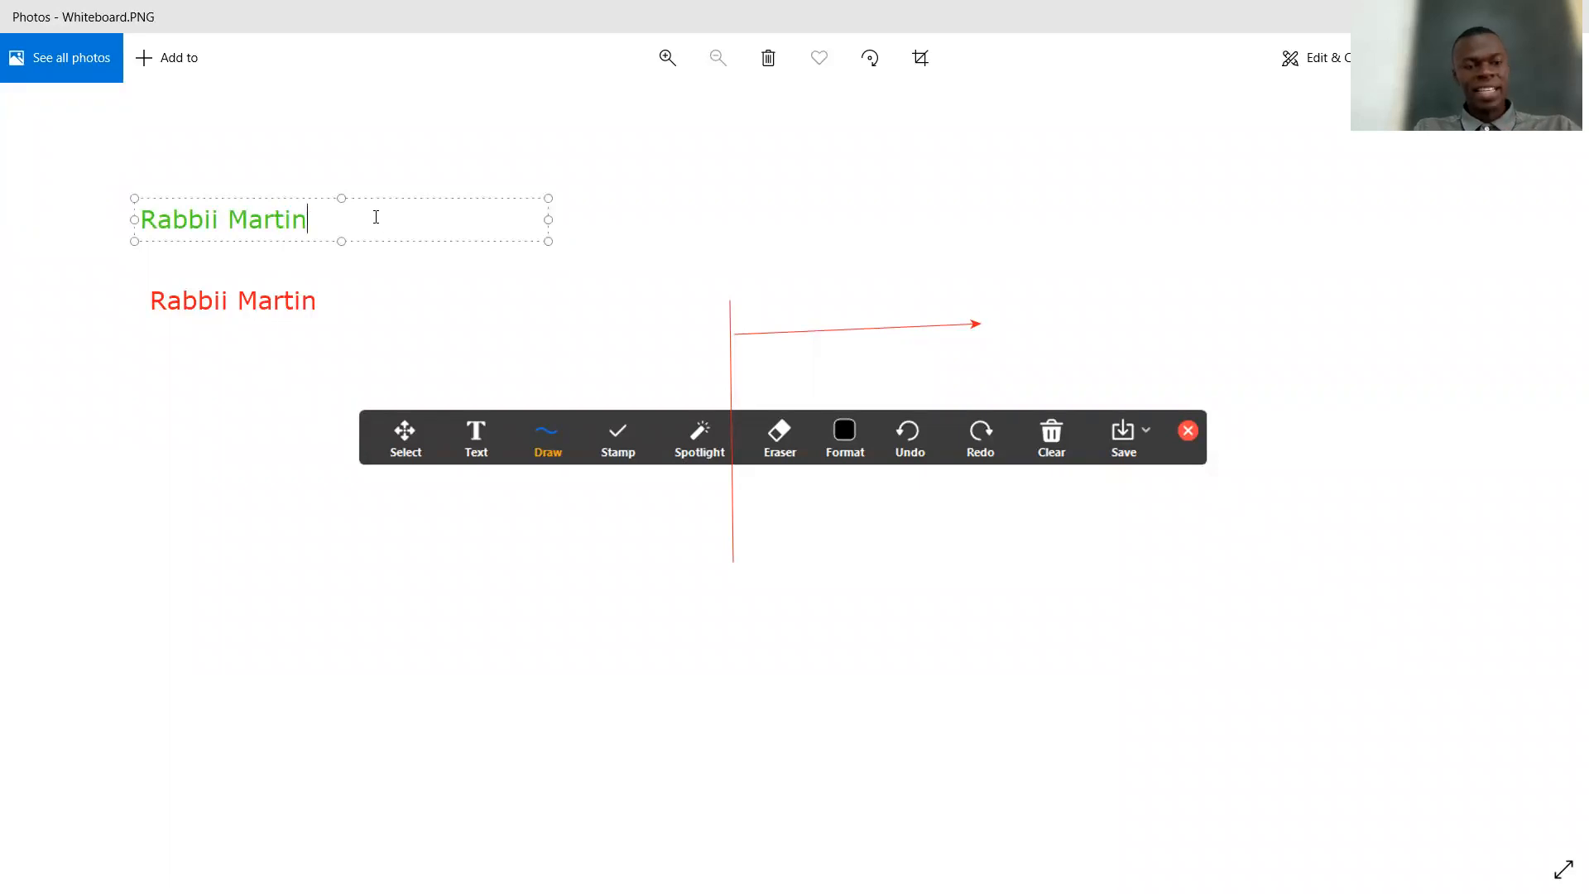
left_click(347, 102)
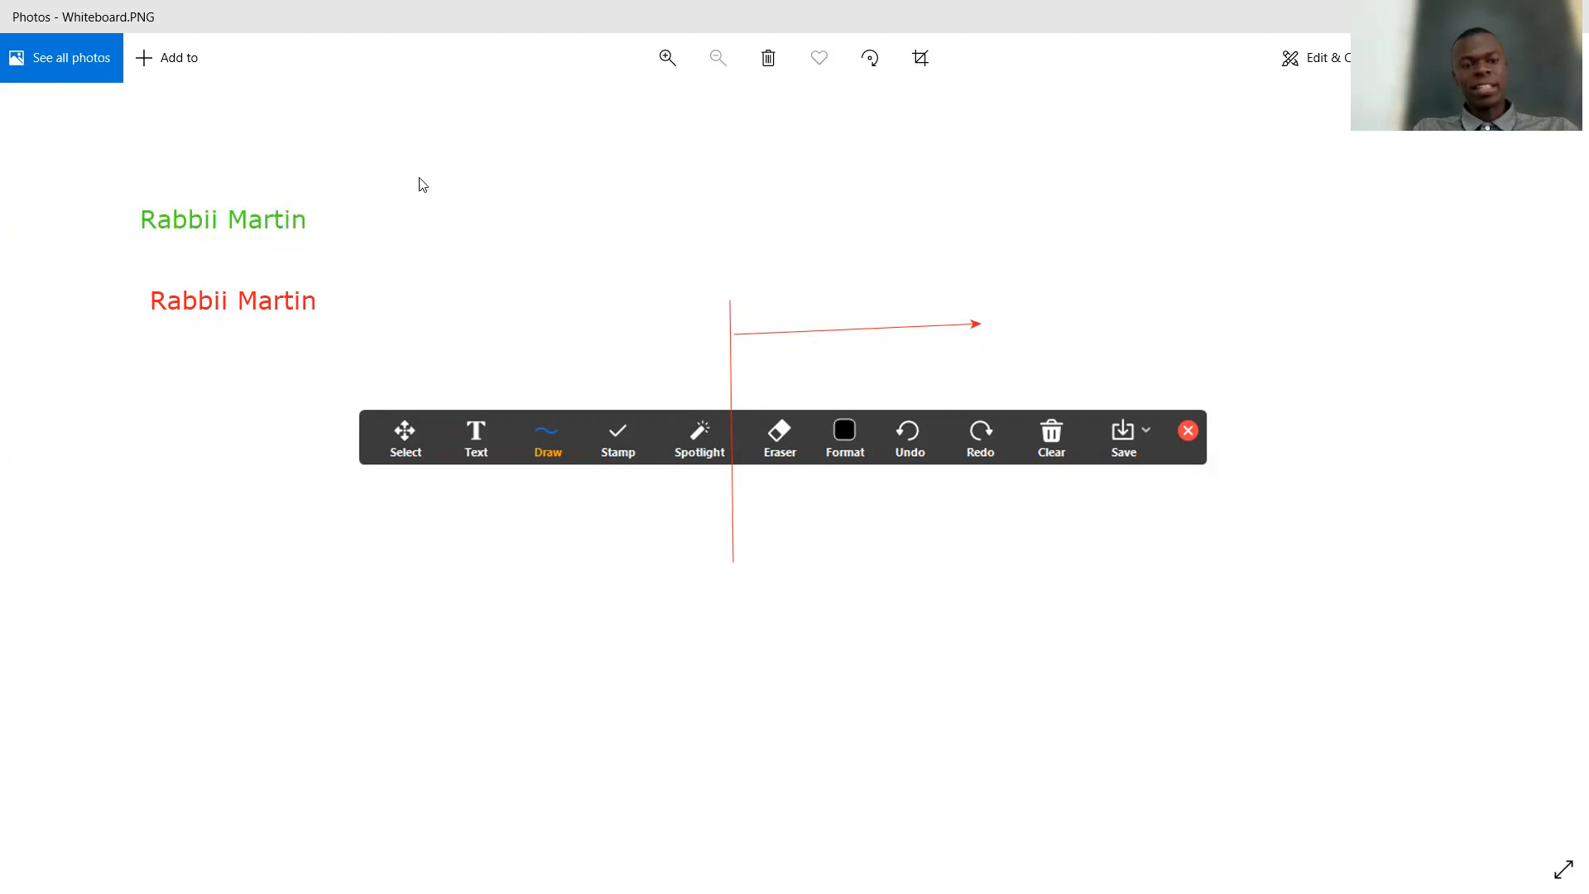
left_click(278, 219)
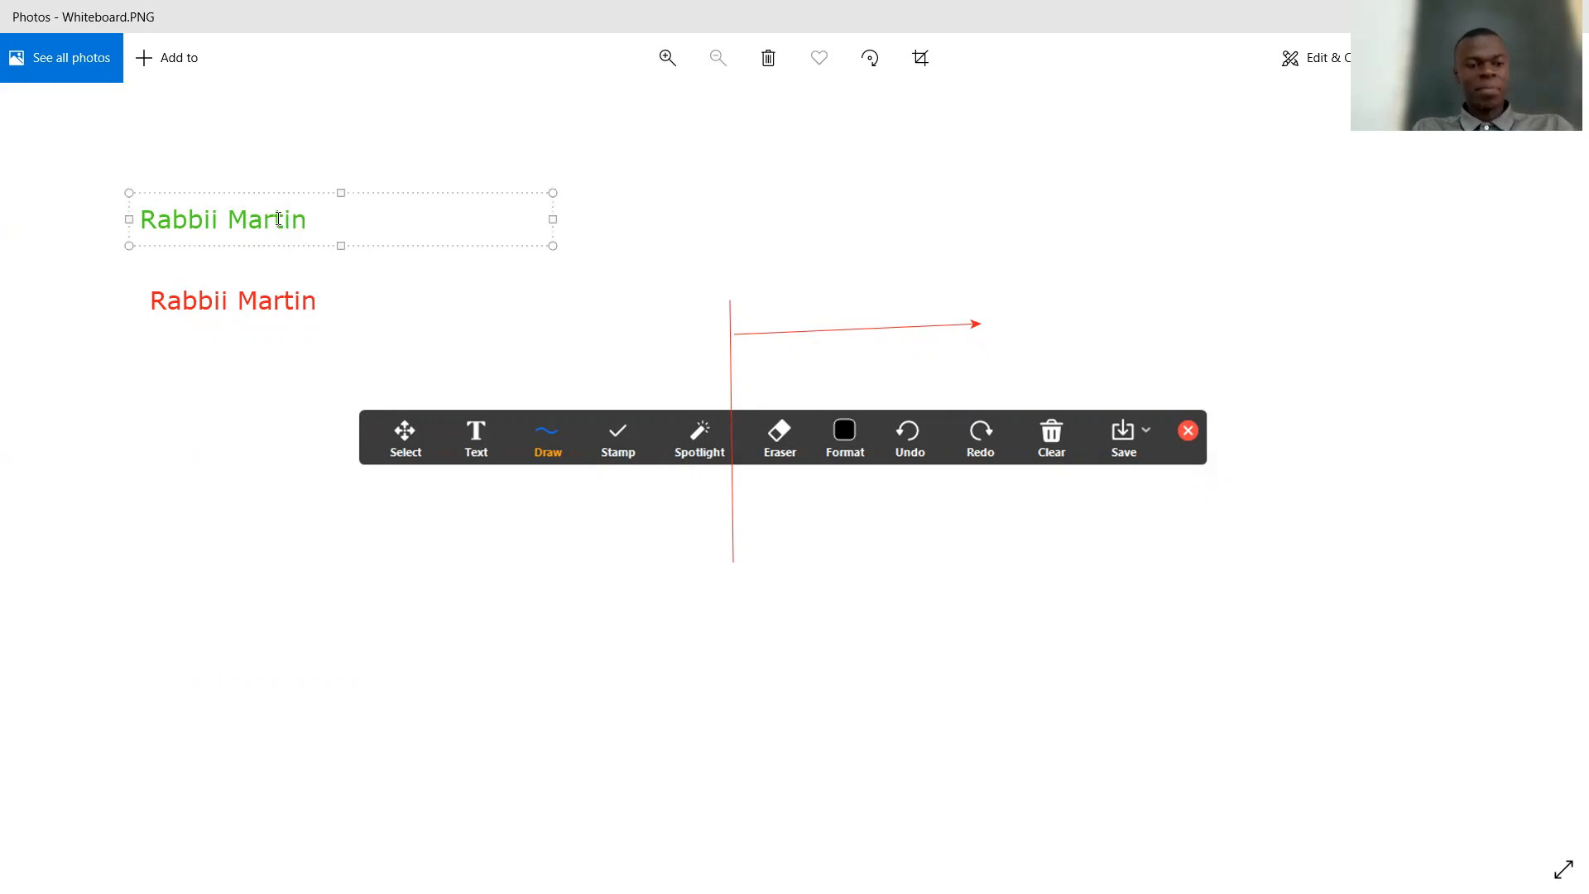
left_click(320, 213)
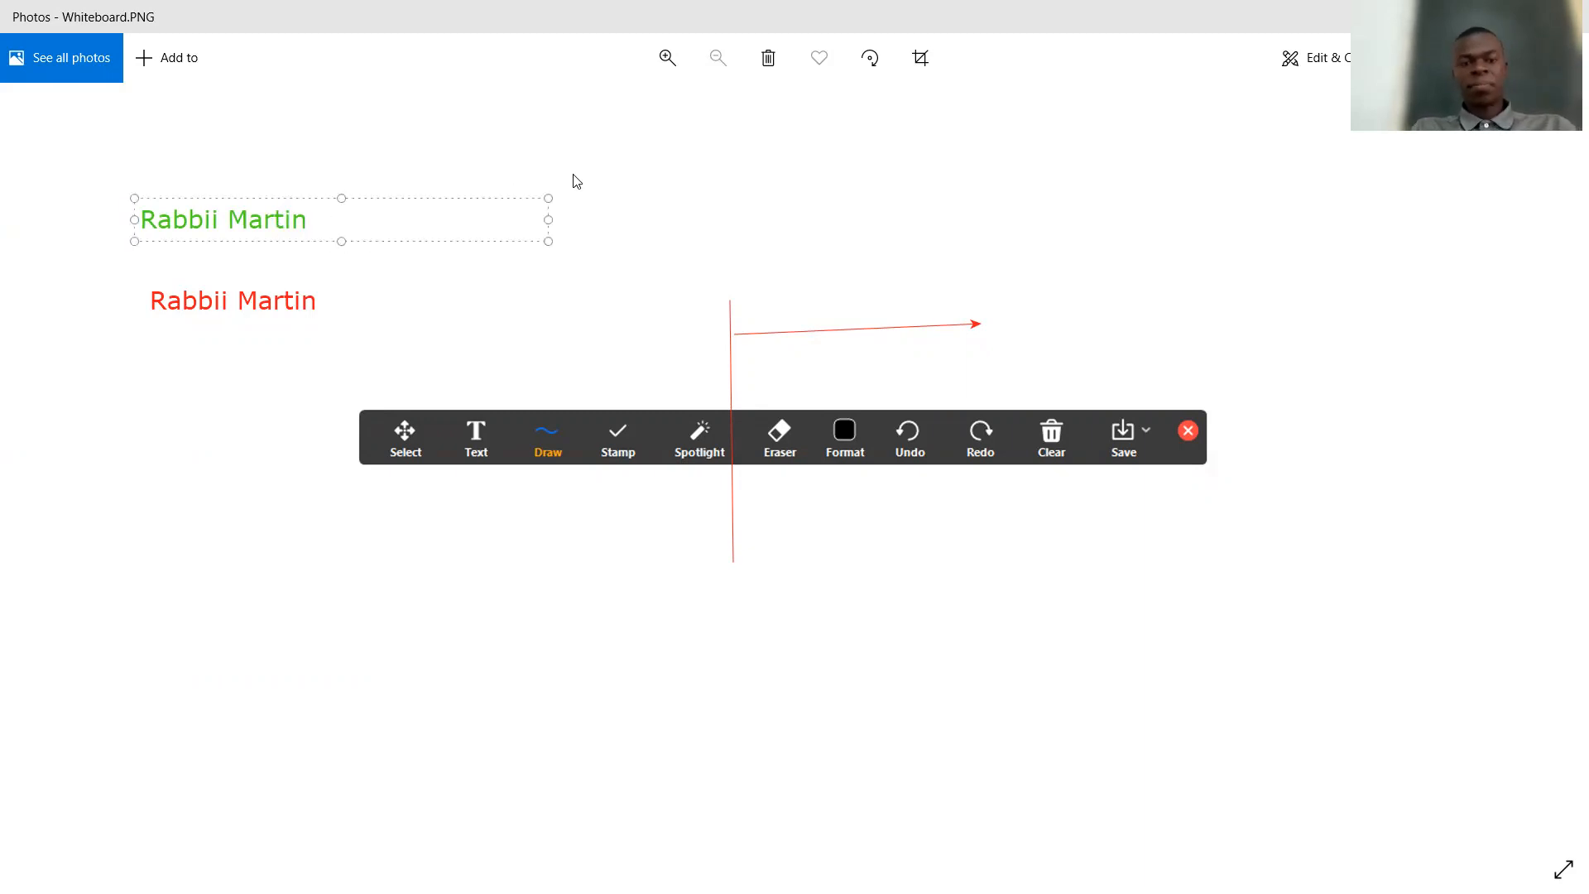
left_click(904, 168)
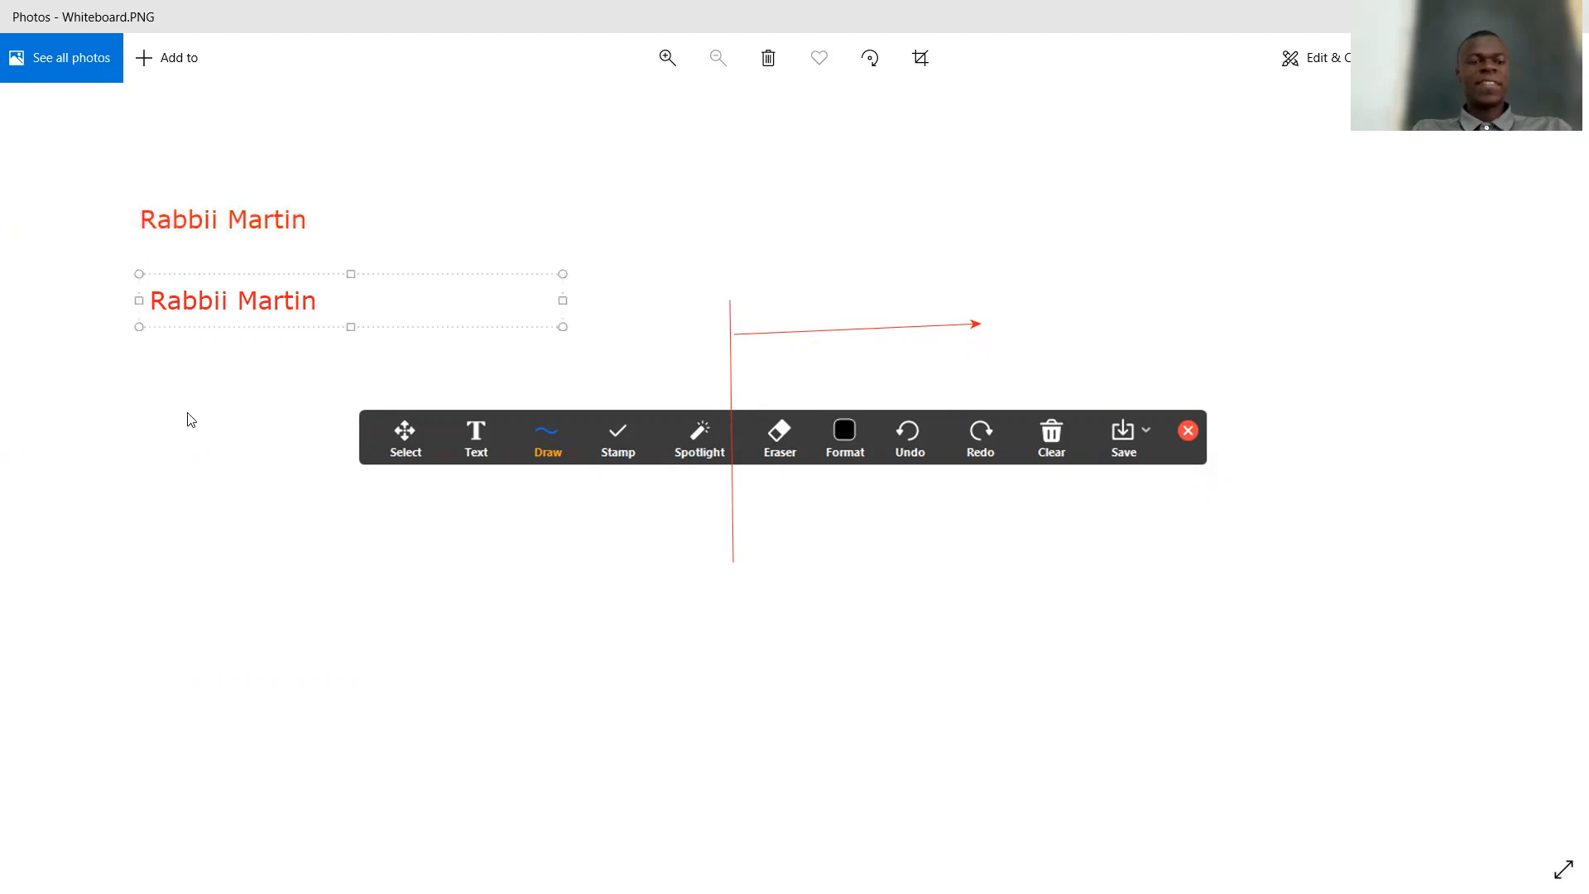
- Move the lower name label slightly left and up, and change its colour to green
left_click_drag(238, 312, 211, 291)
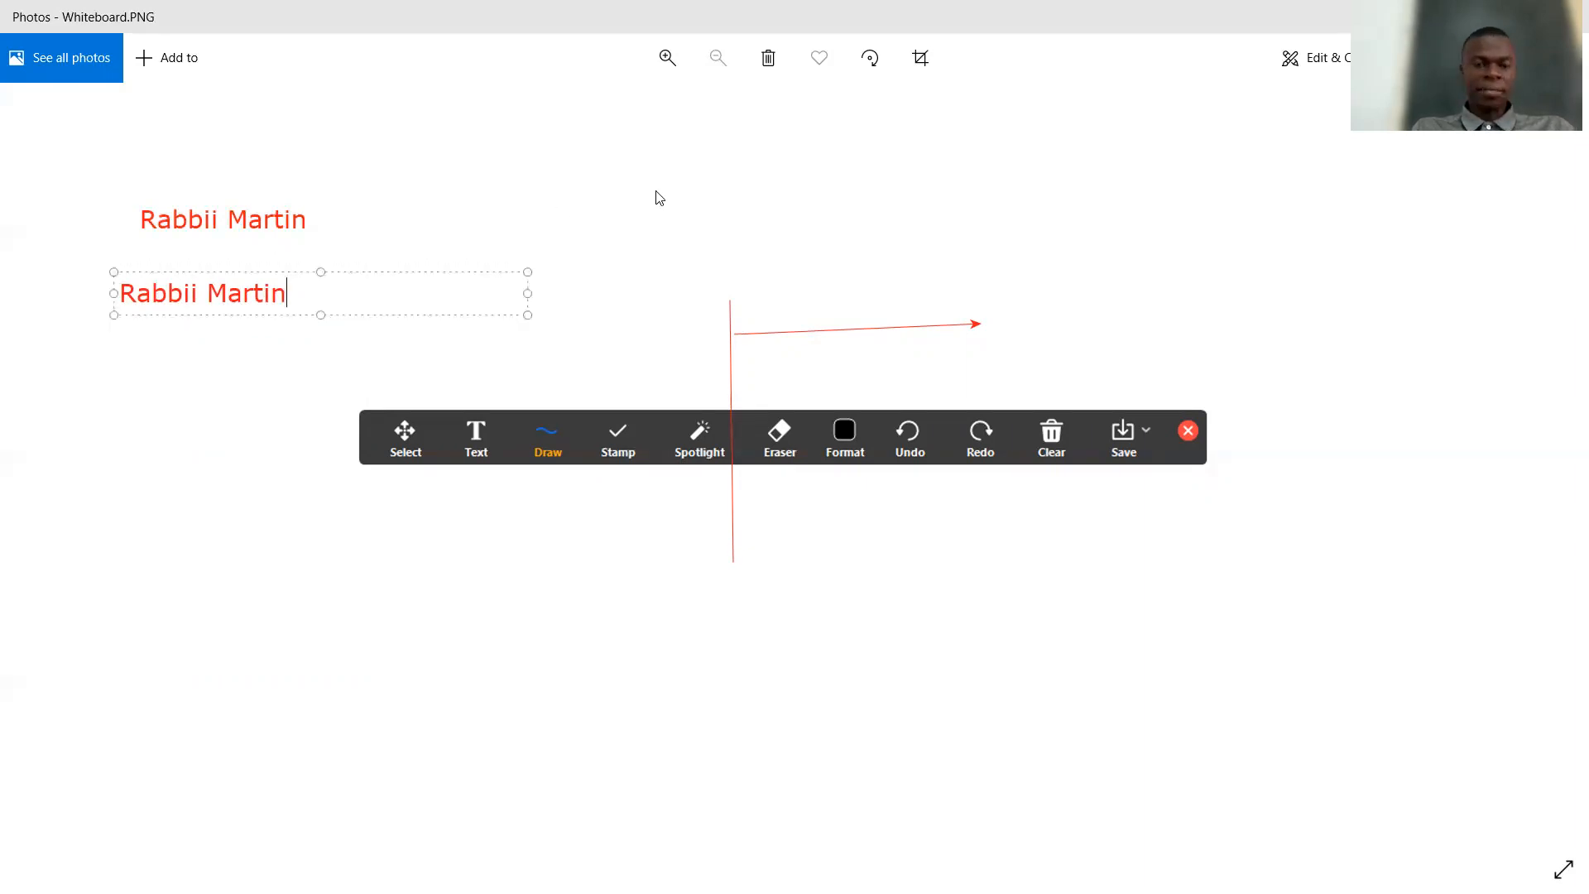
left_click(424, 602)
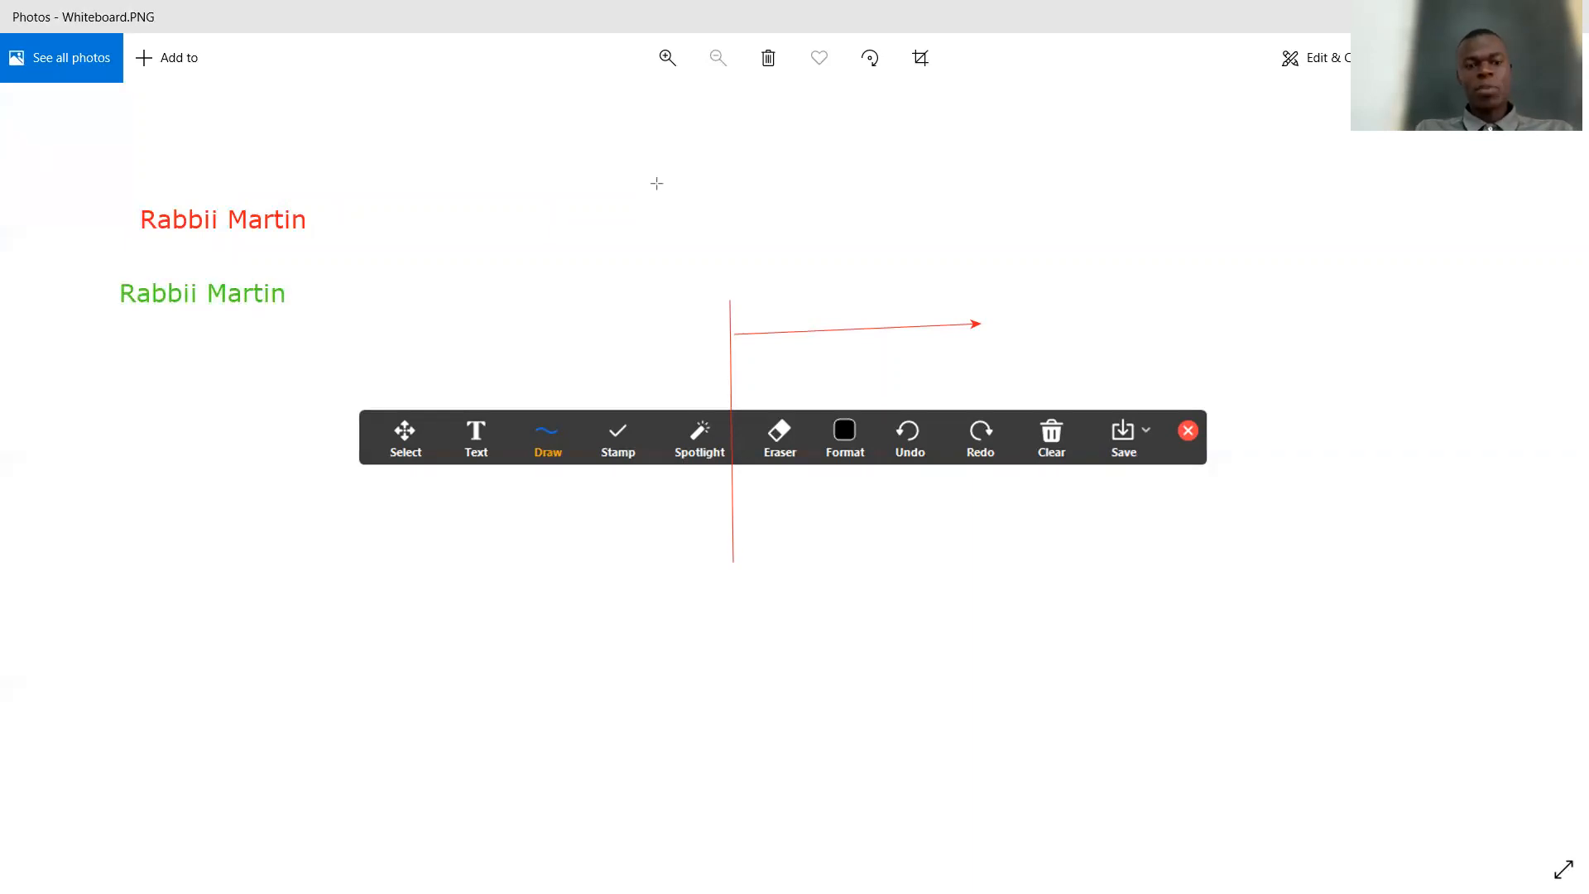
- Draw three filled ellipses below the name labels, one green, one bright red and one dark red
mouse_move(128, 419)
left_mouse_down()
mouse_move(242, 484)
mouse_move(258, 549)
left_mouse_up()
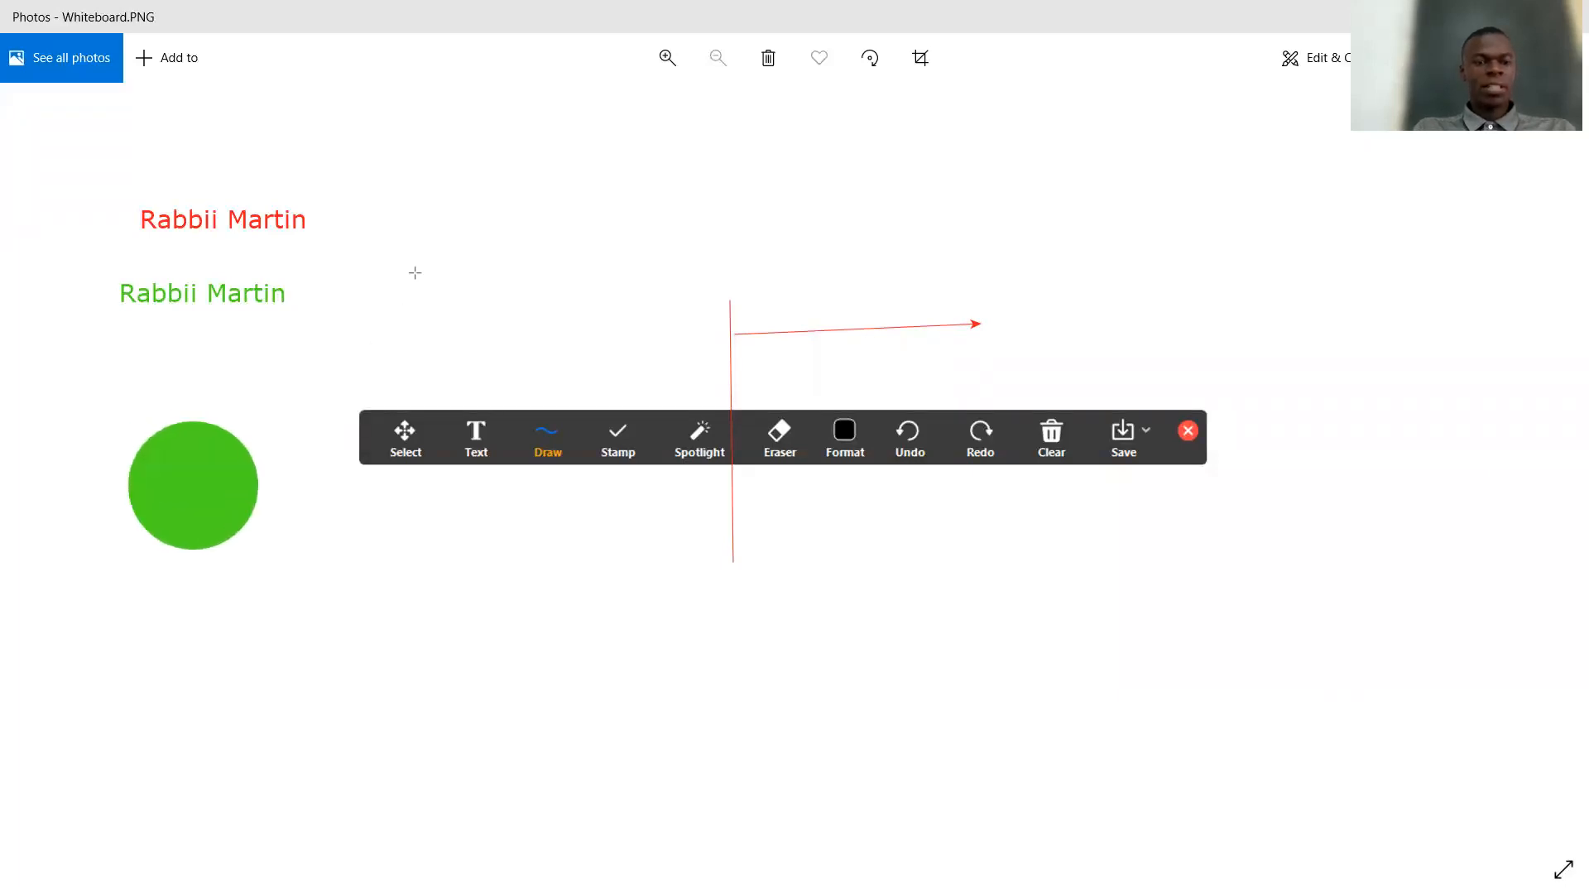
double_click(142, 478)
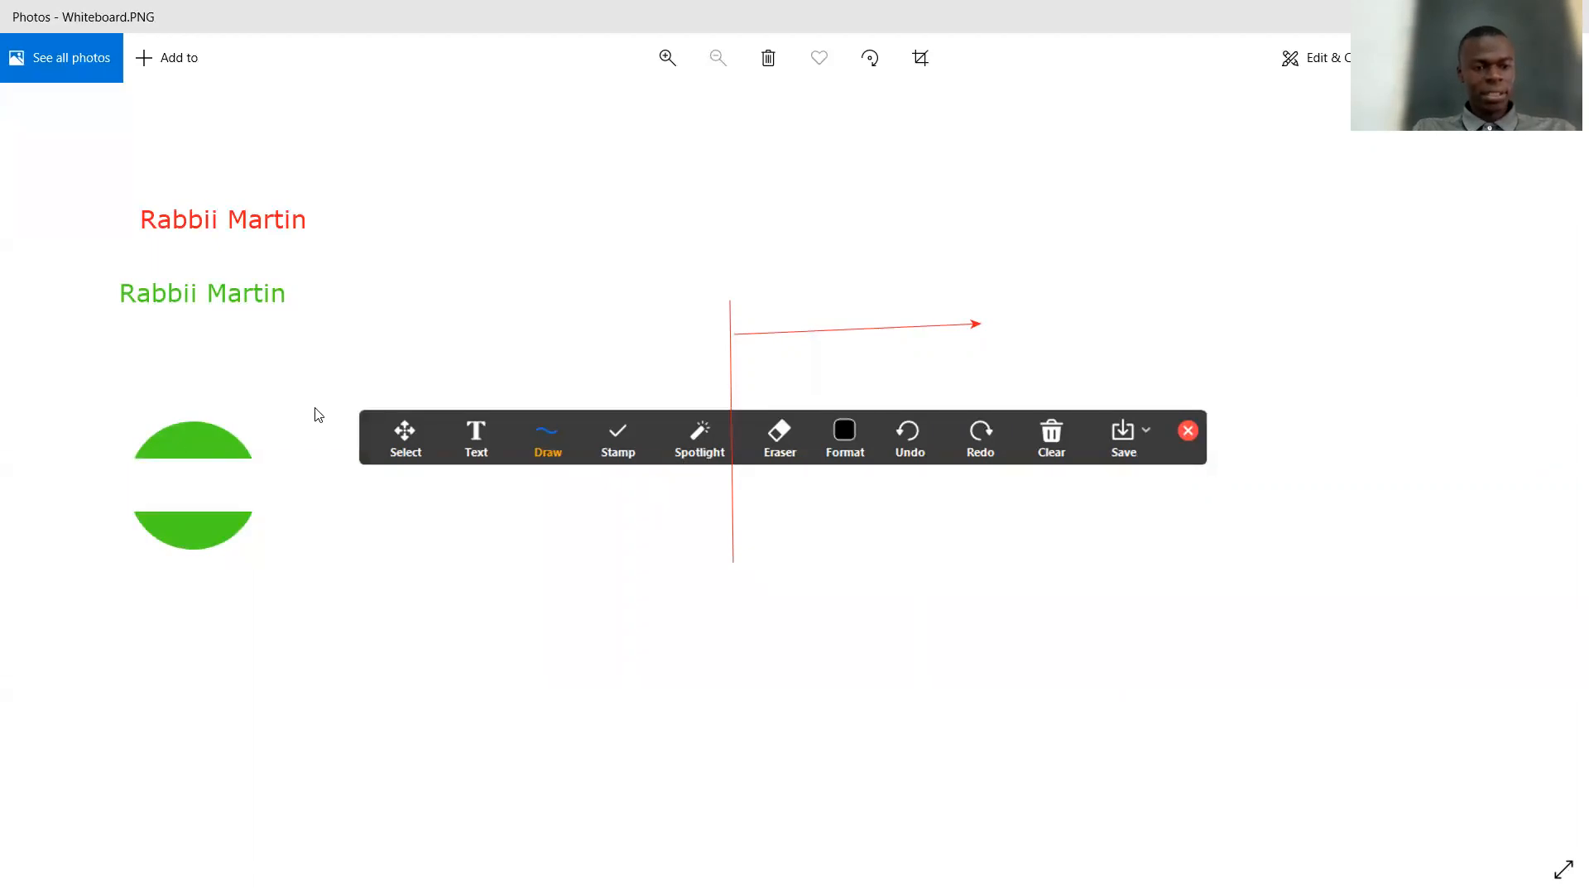
left_click(203, 505)
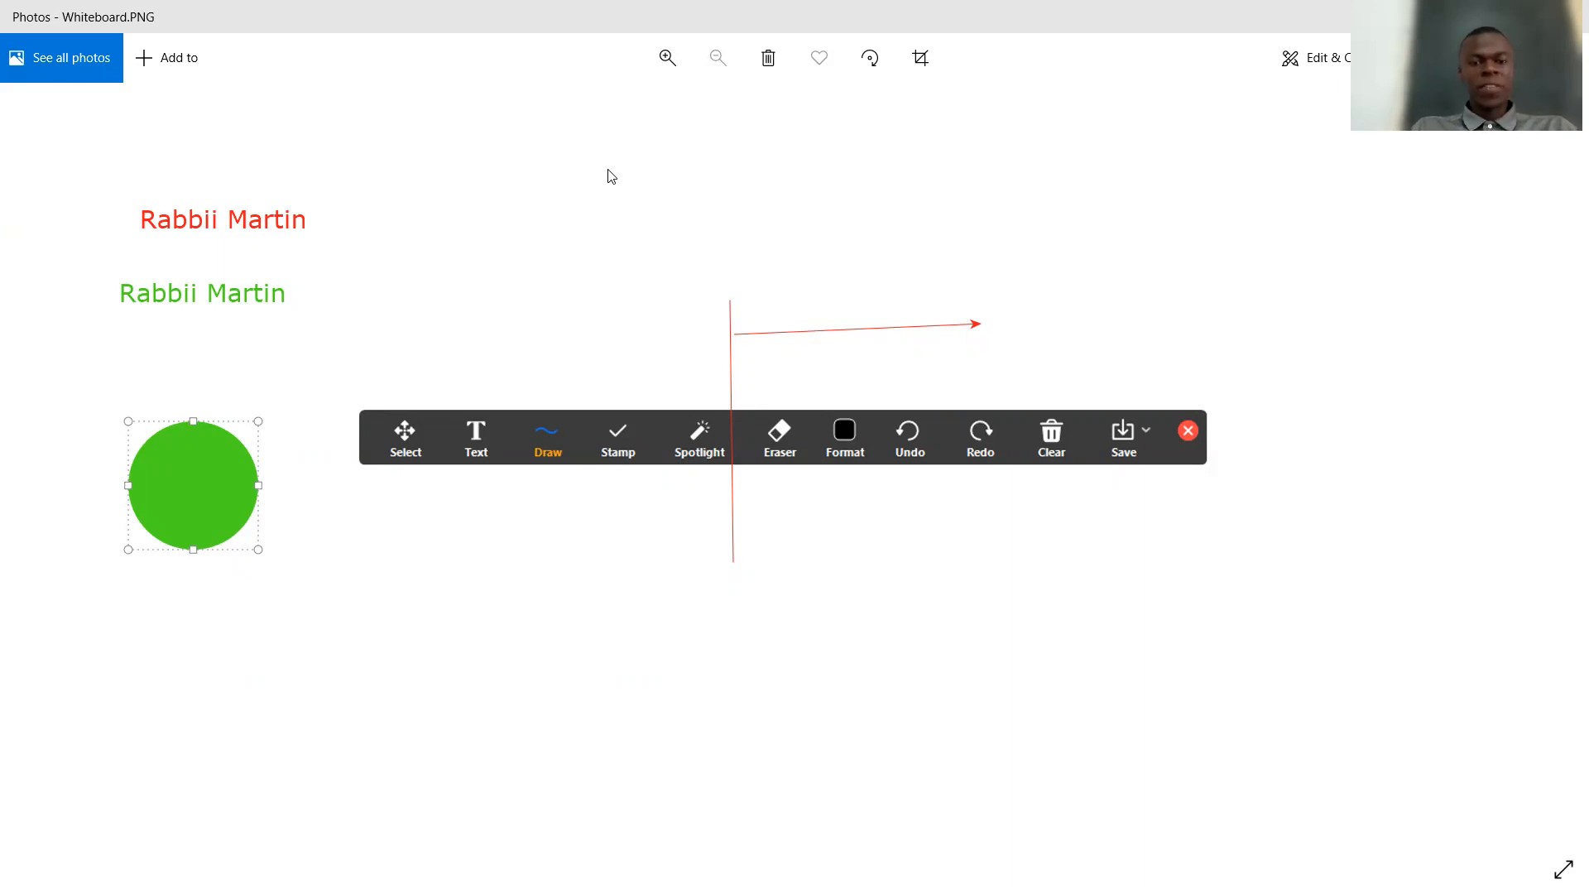
left_click(497, 286)
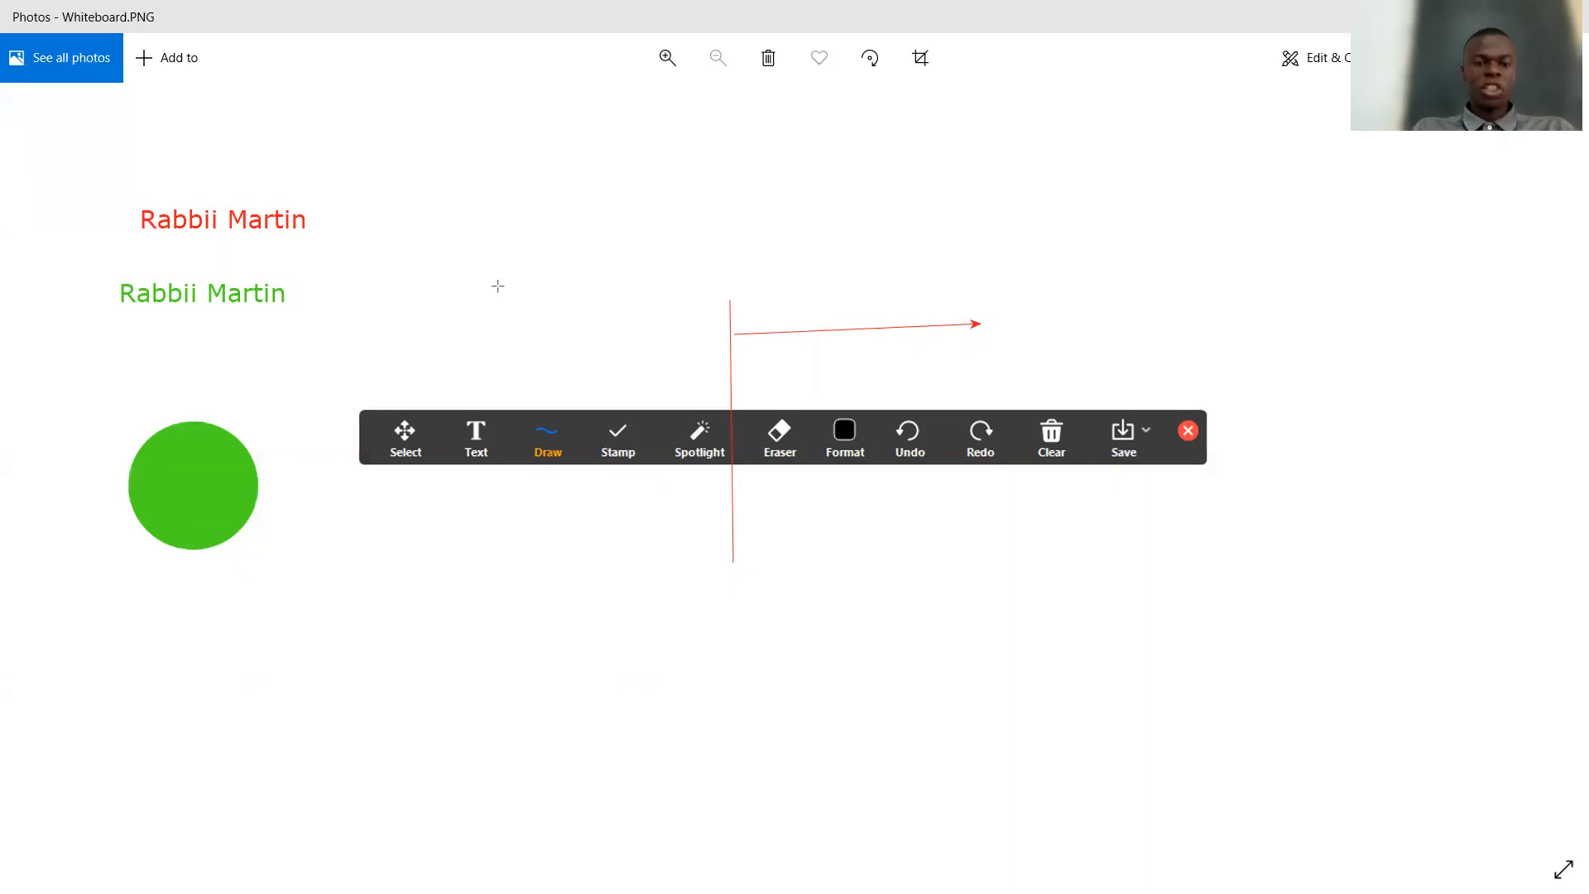
left_click_drag(375, 556, 548, 709)
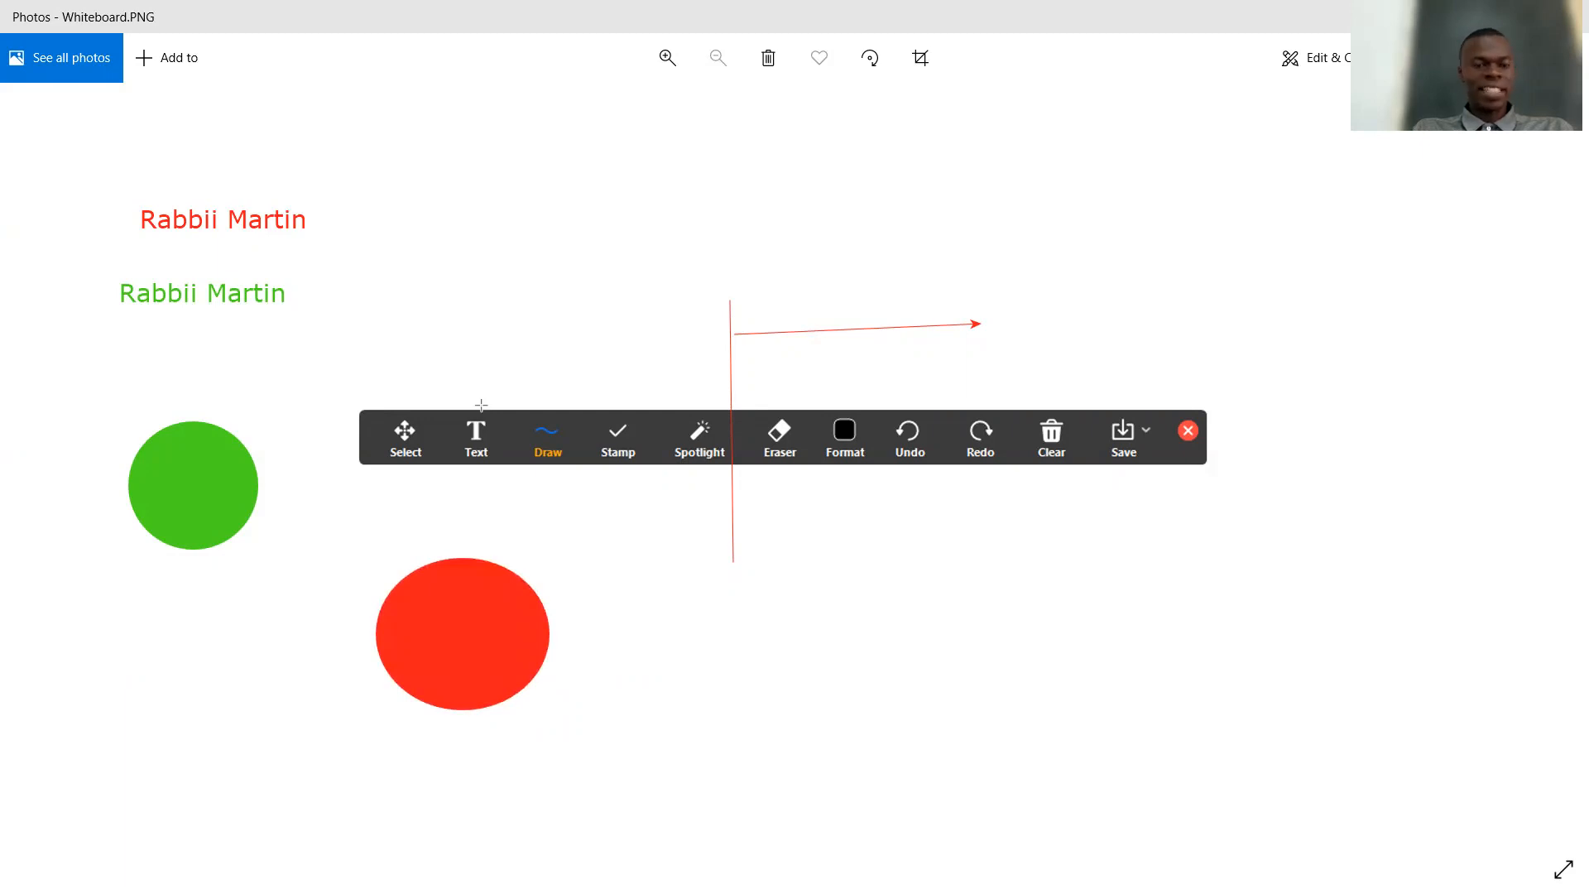
left_click_drag(115, 644, 287, 807)
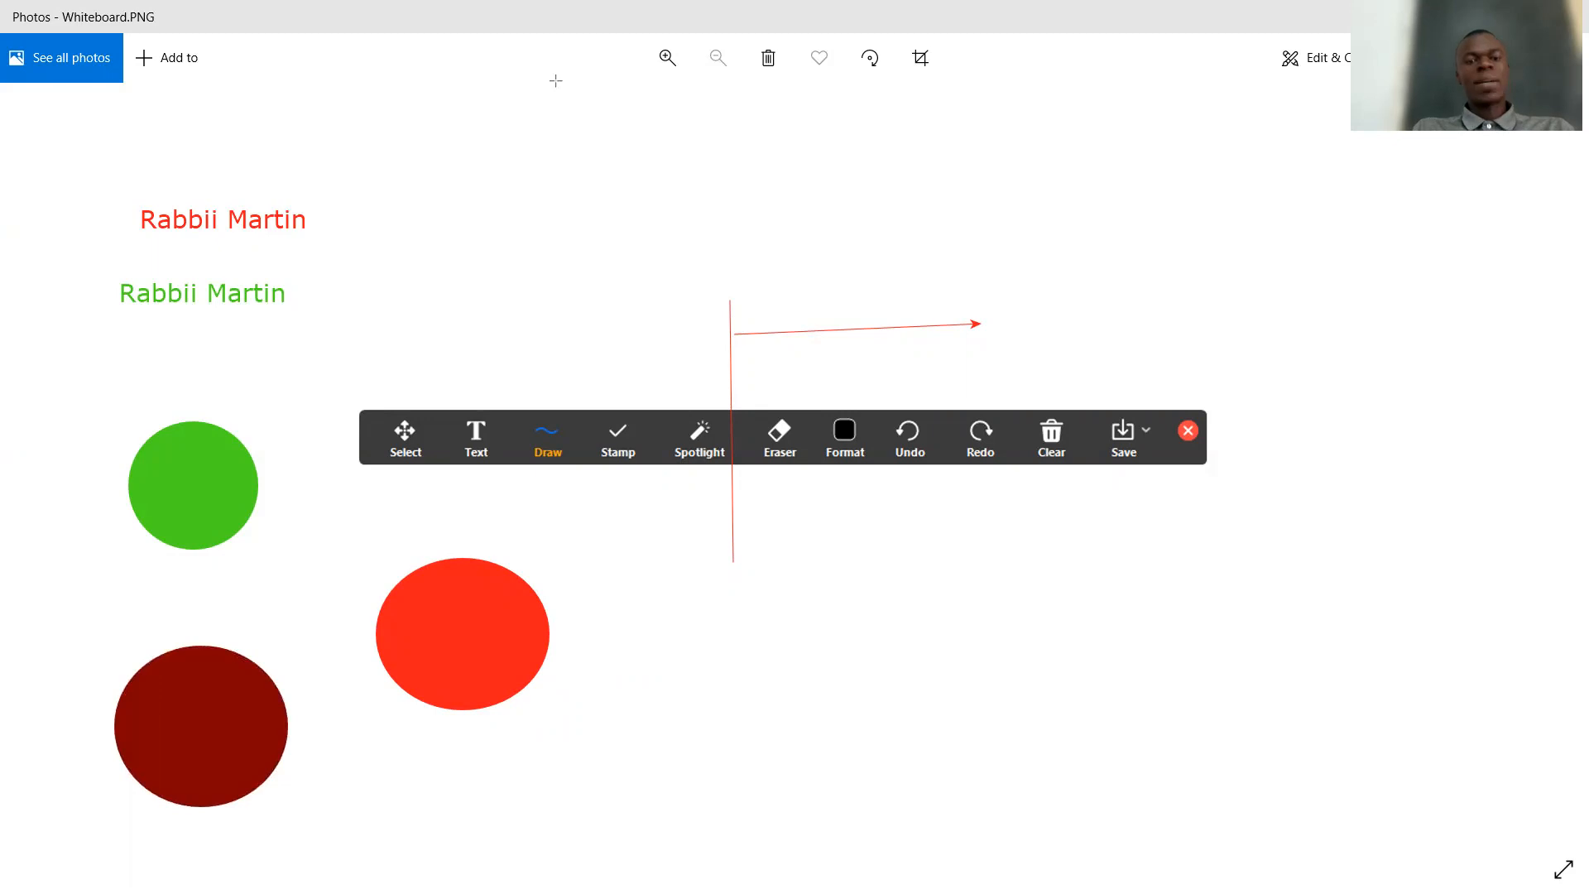
- Add the red text "Format helps us change the colours" above the arrow's tip and widen its box to fit one line
left_click(996, 215)
type("For")
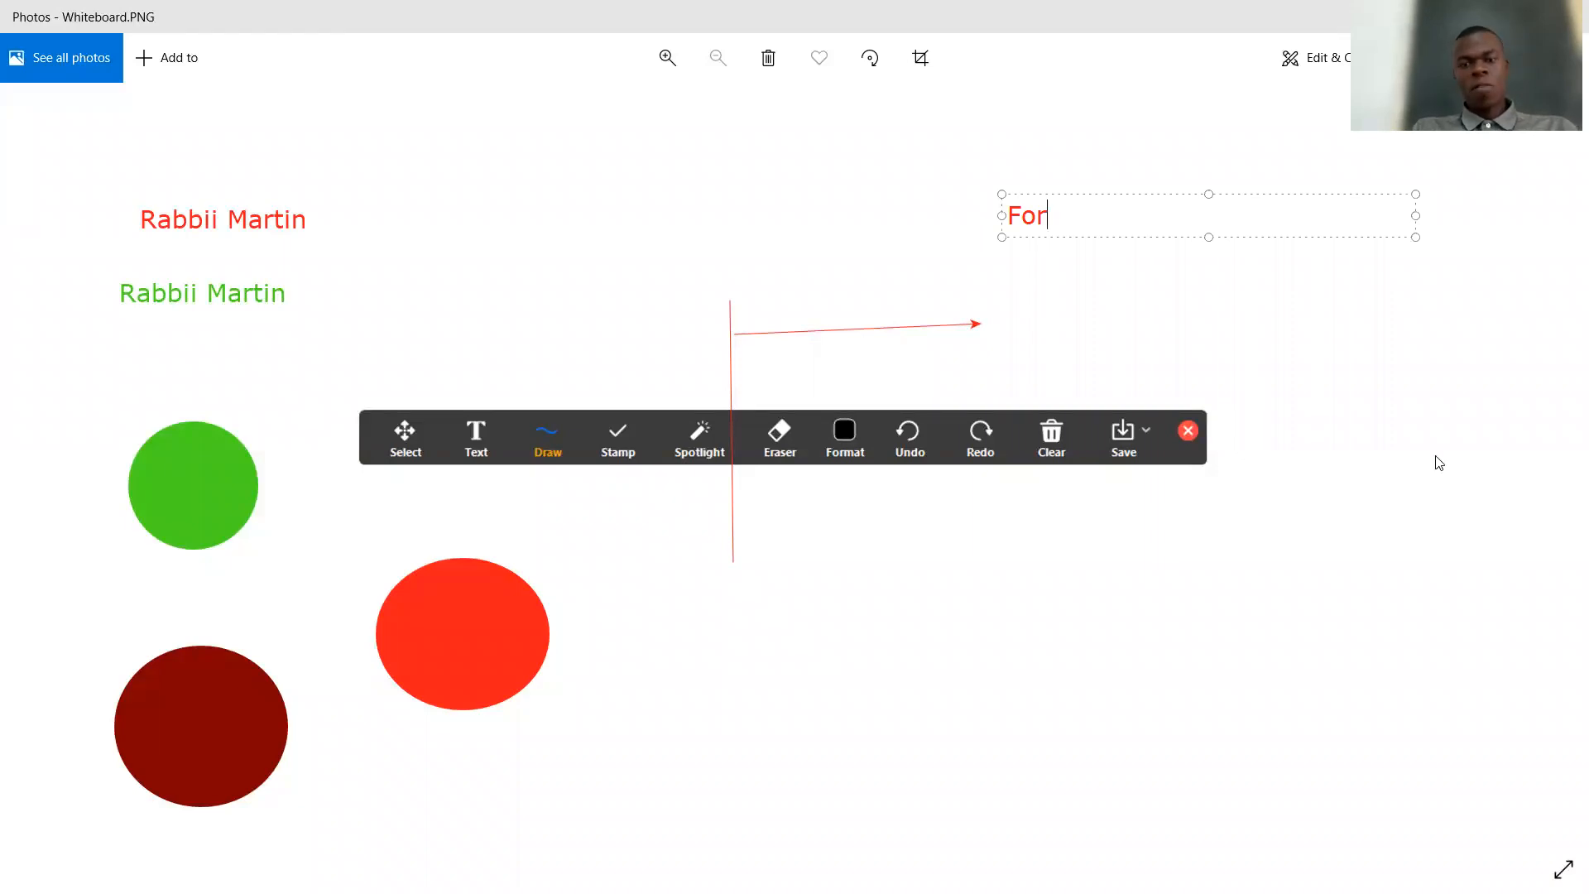
type("mat")
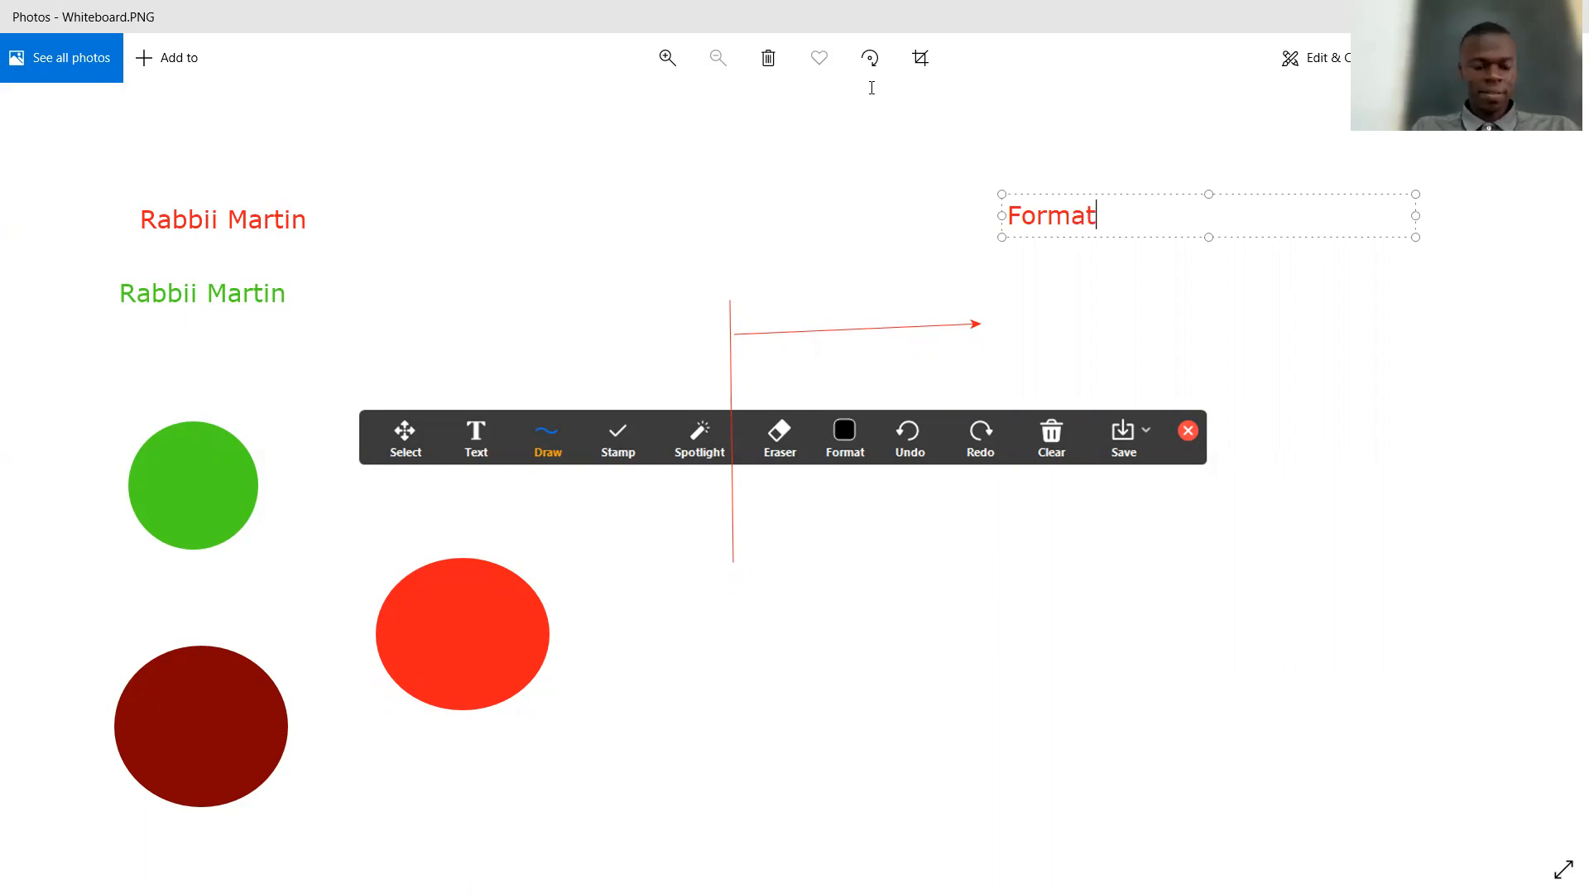
type(" helps u")
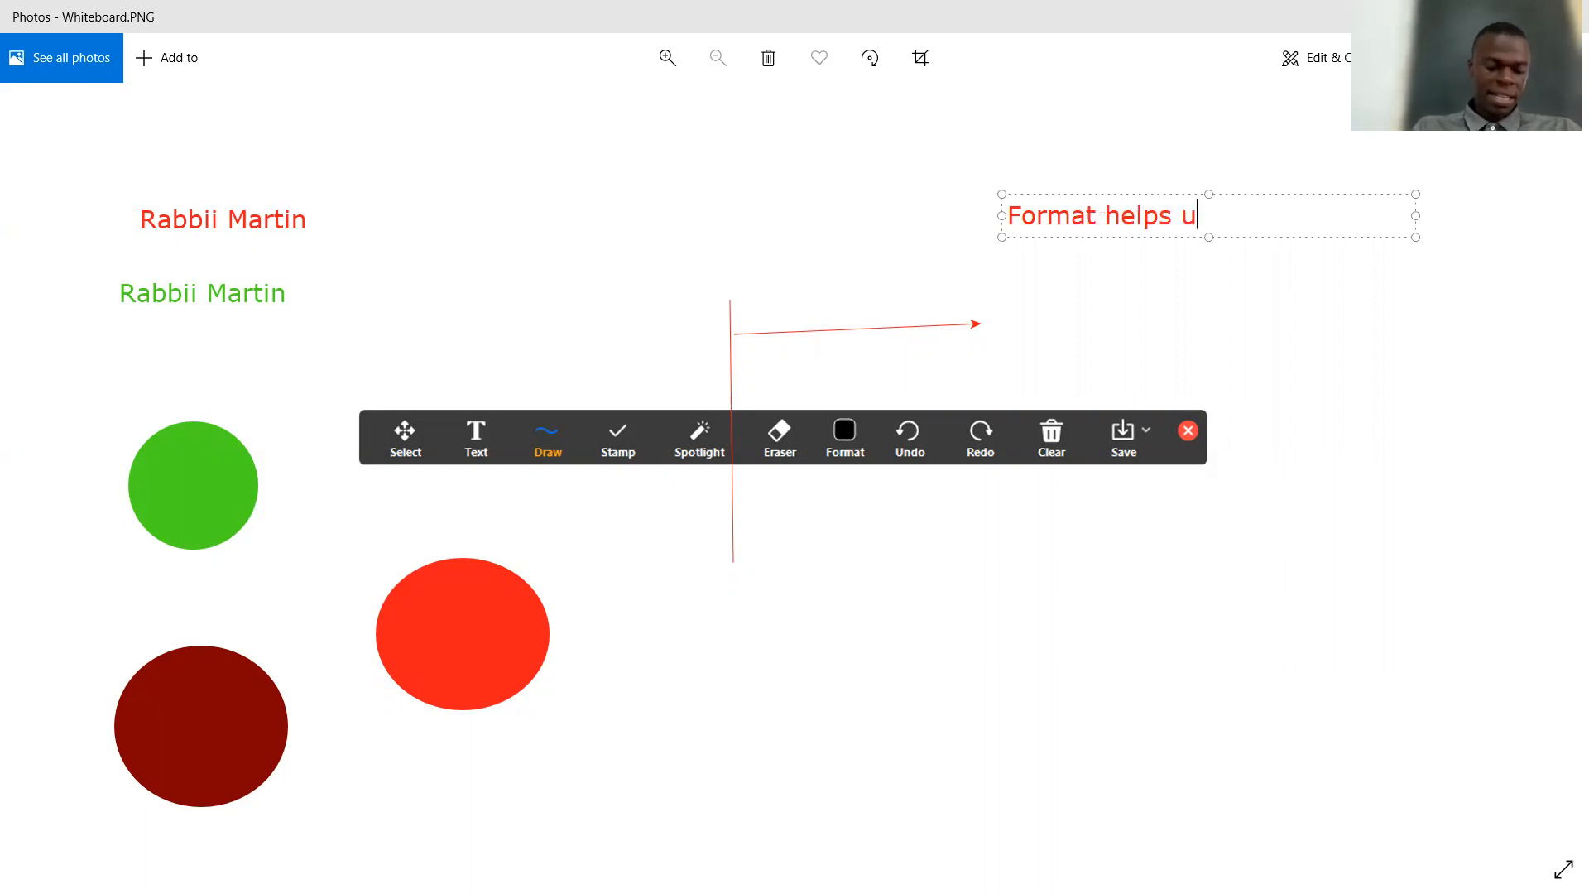
type("s change ")
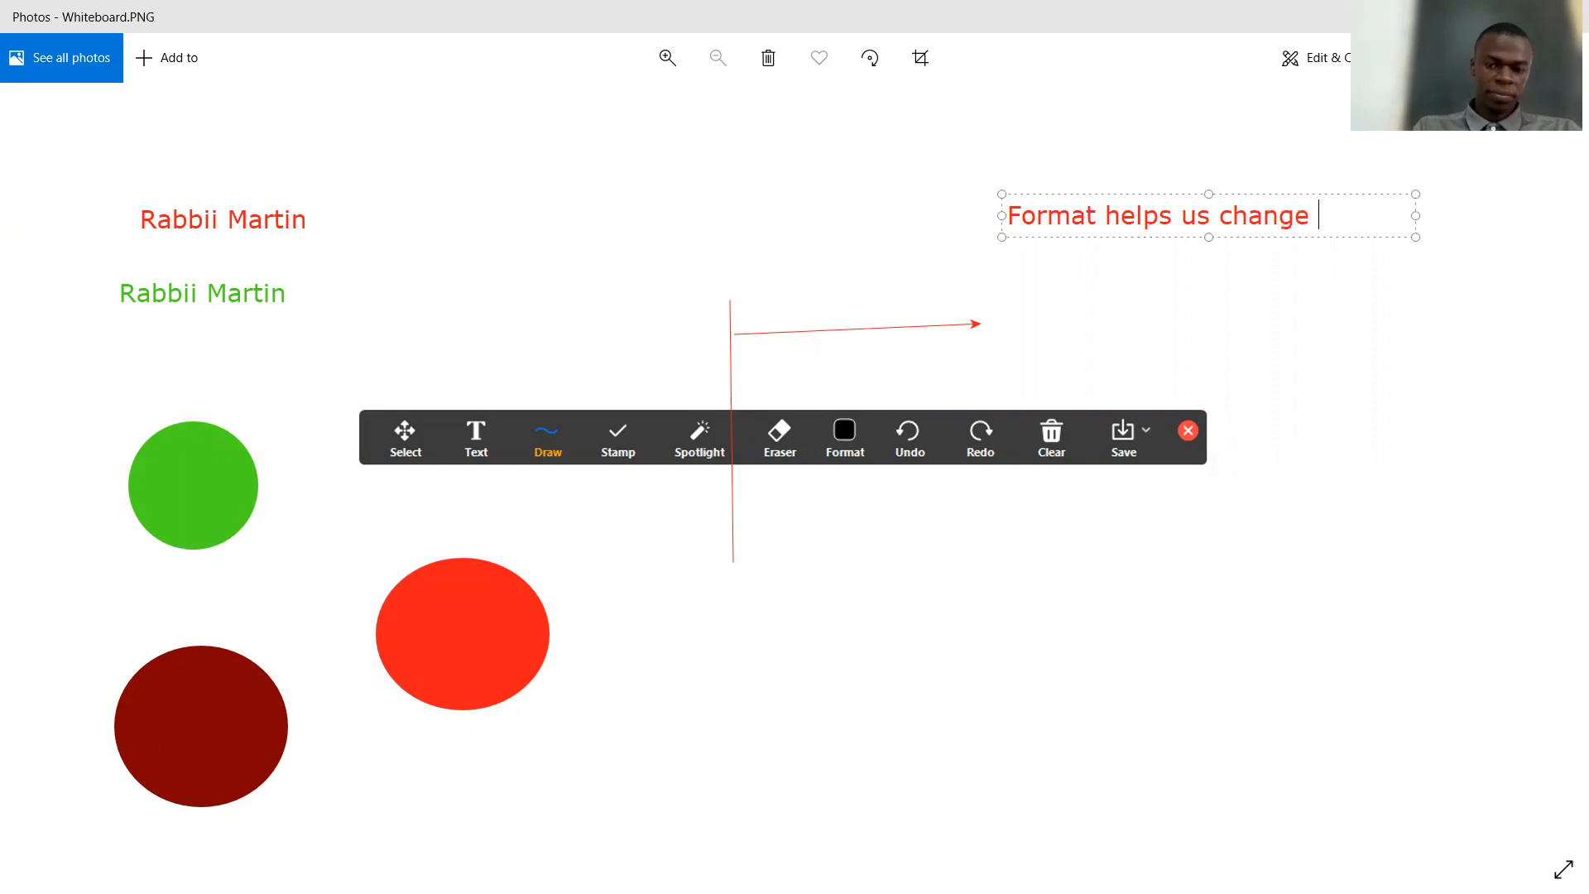
type("the col")
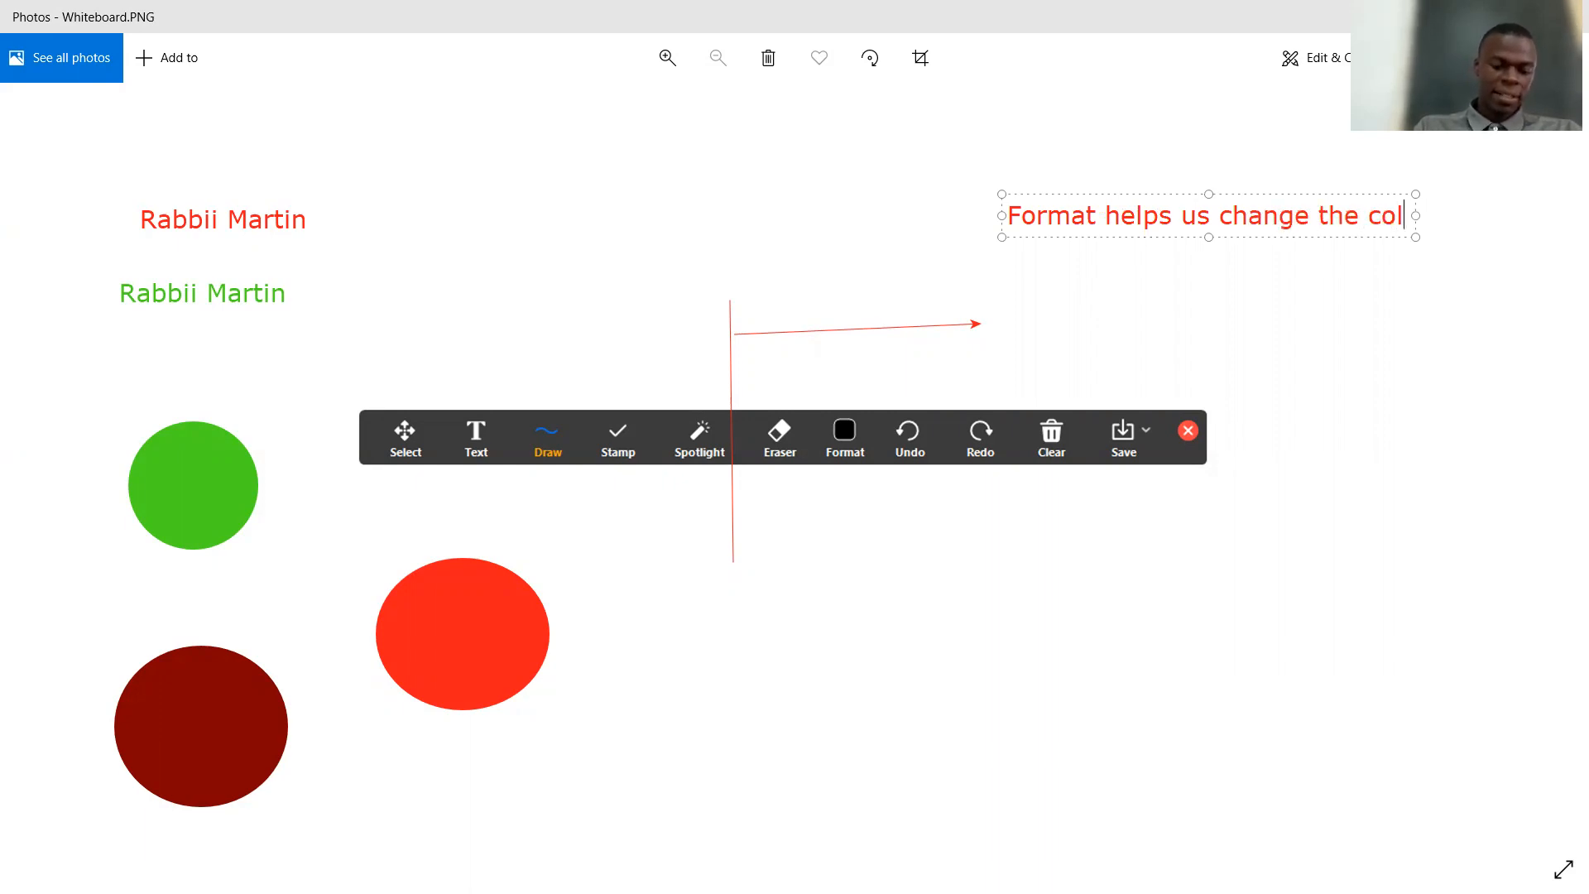
type("ours")
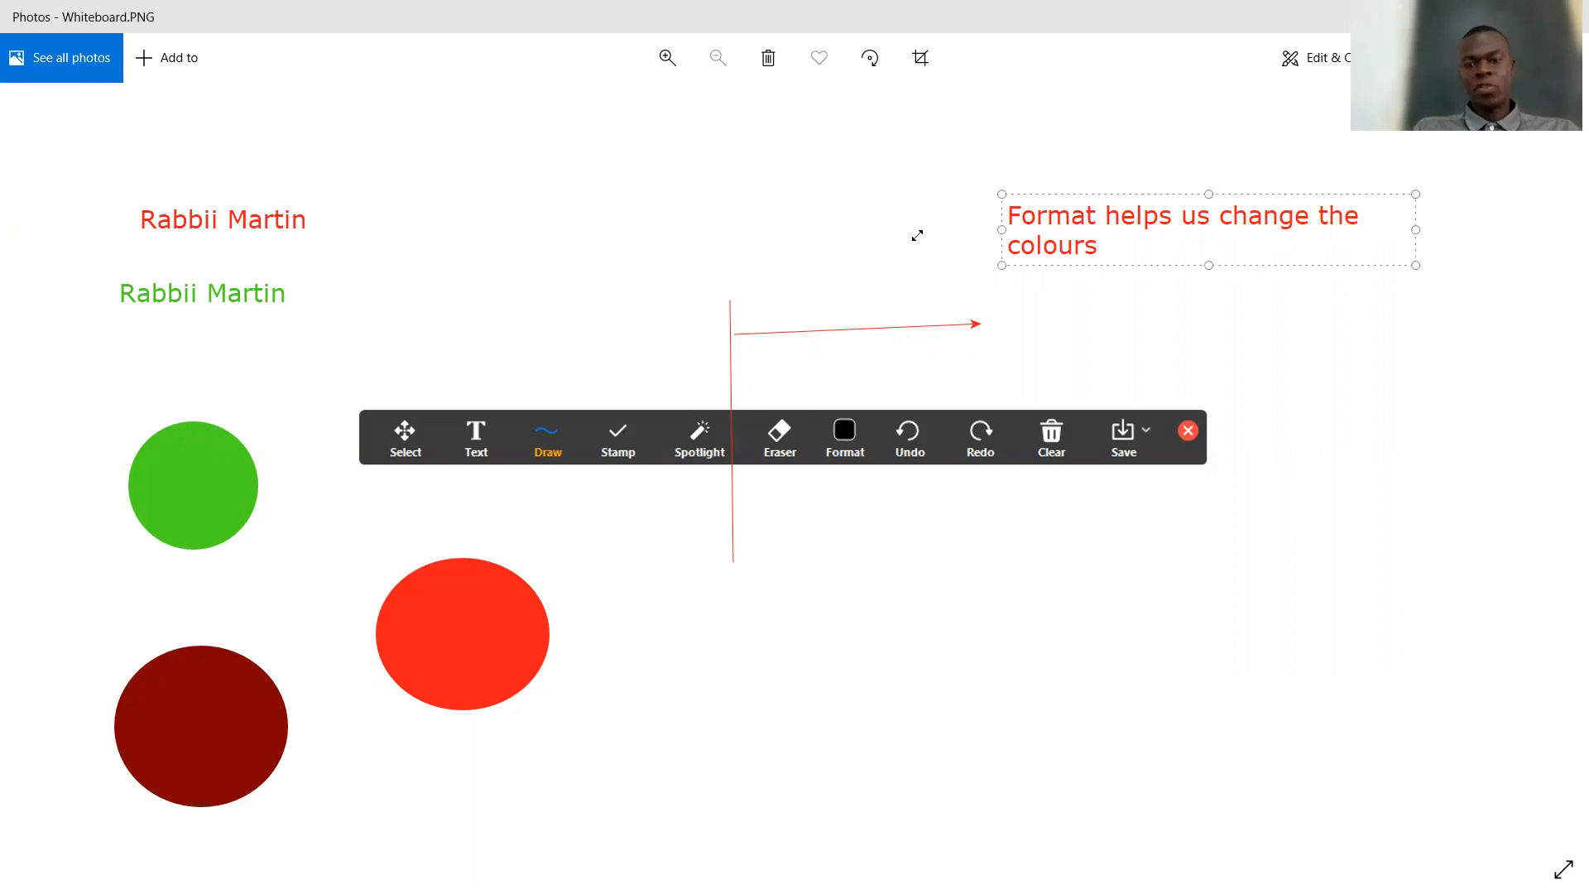
left_click_drag(1001, 229, 916, 235)
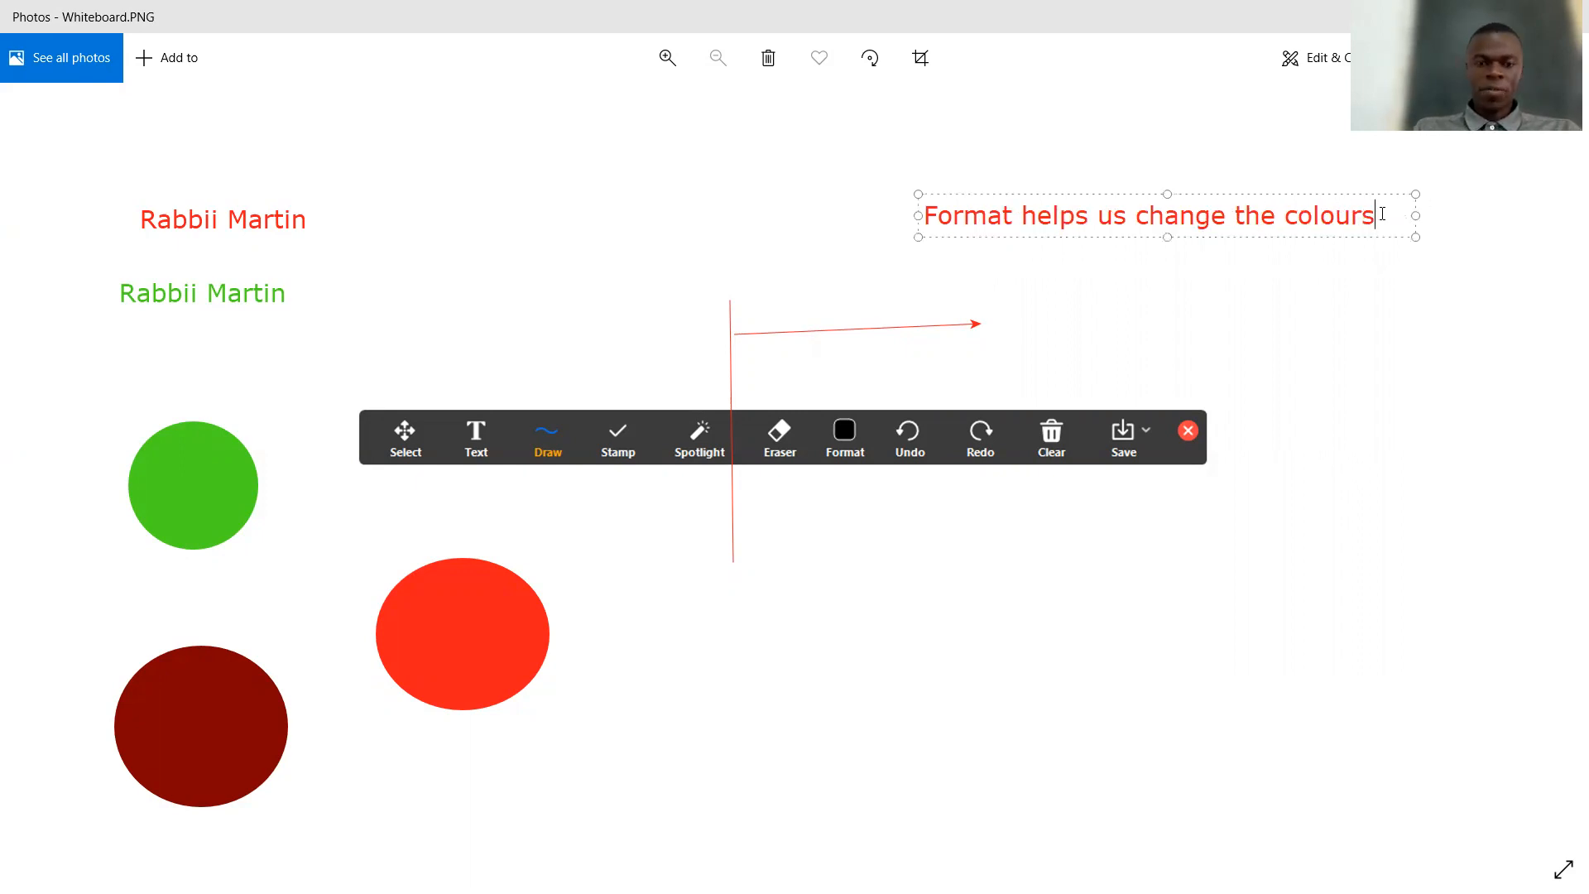
- Add the lines "write - before and after" and "draw" below the "Format helps us change the colours" text
key("Return")
type("write")
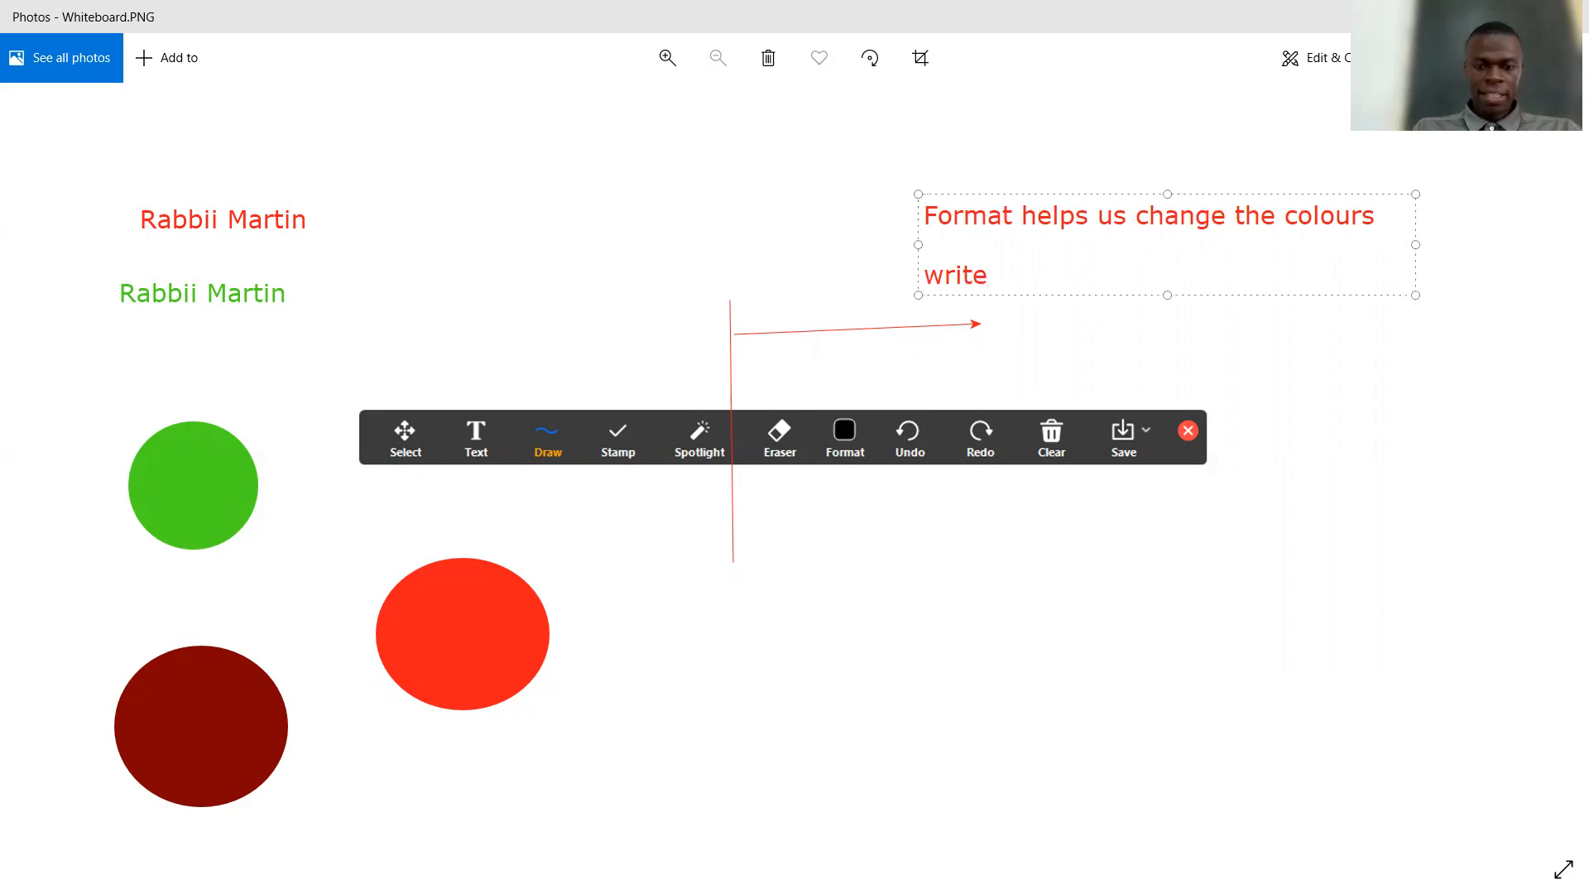
key("Return")
type("draw")
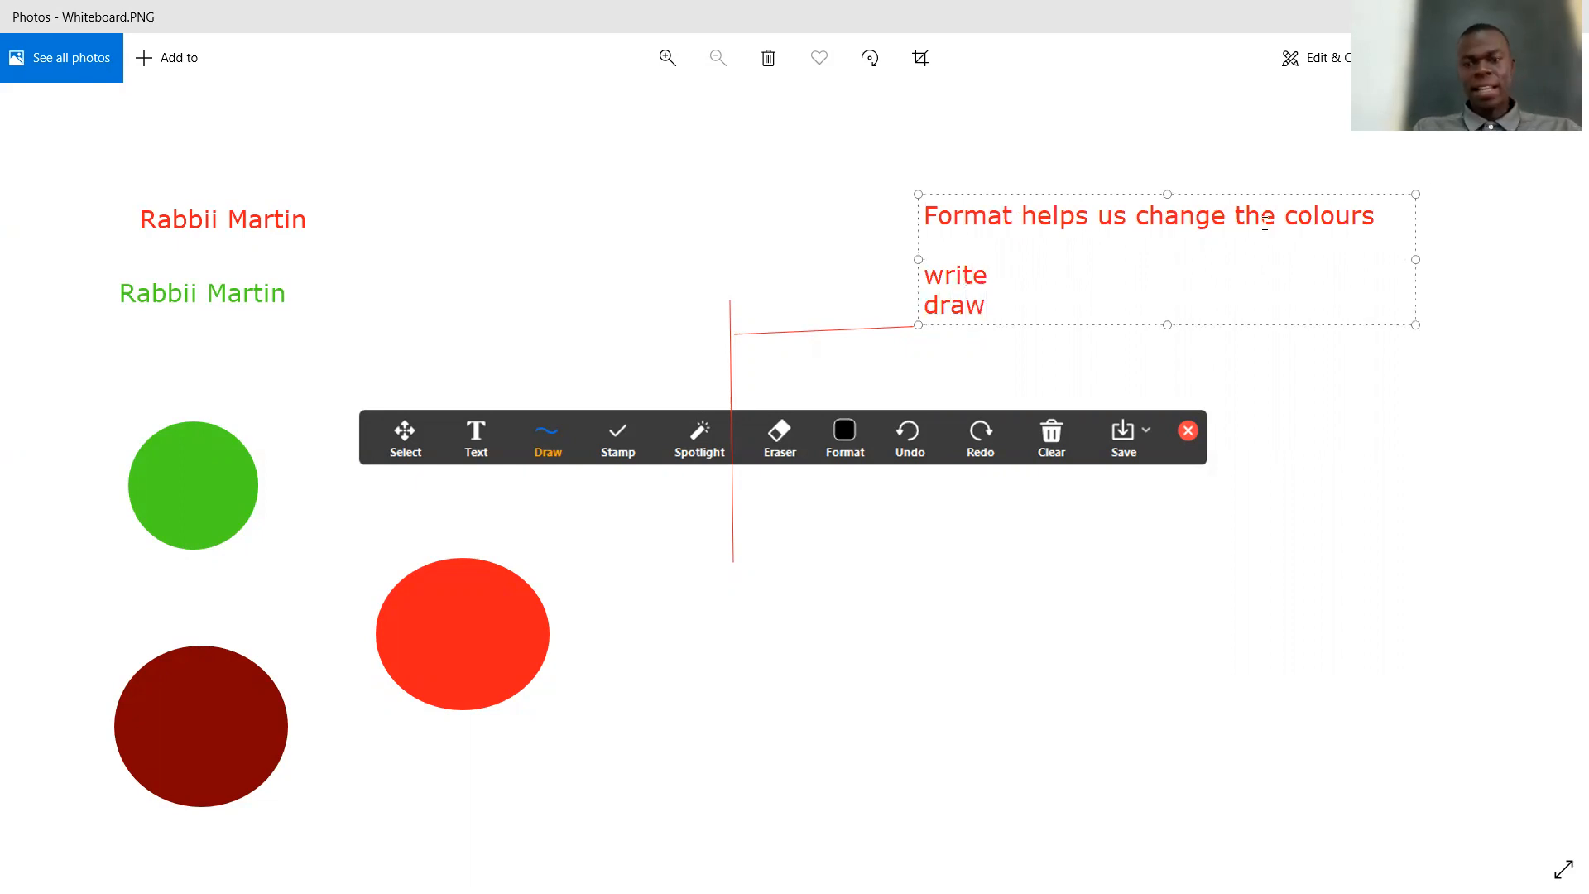
left_click(1030, 271)
type("- before")
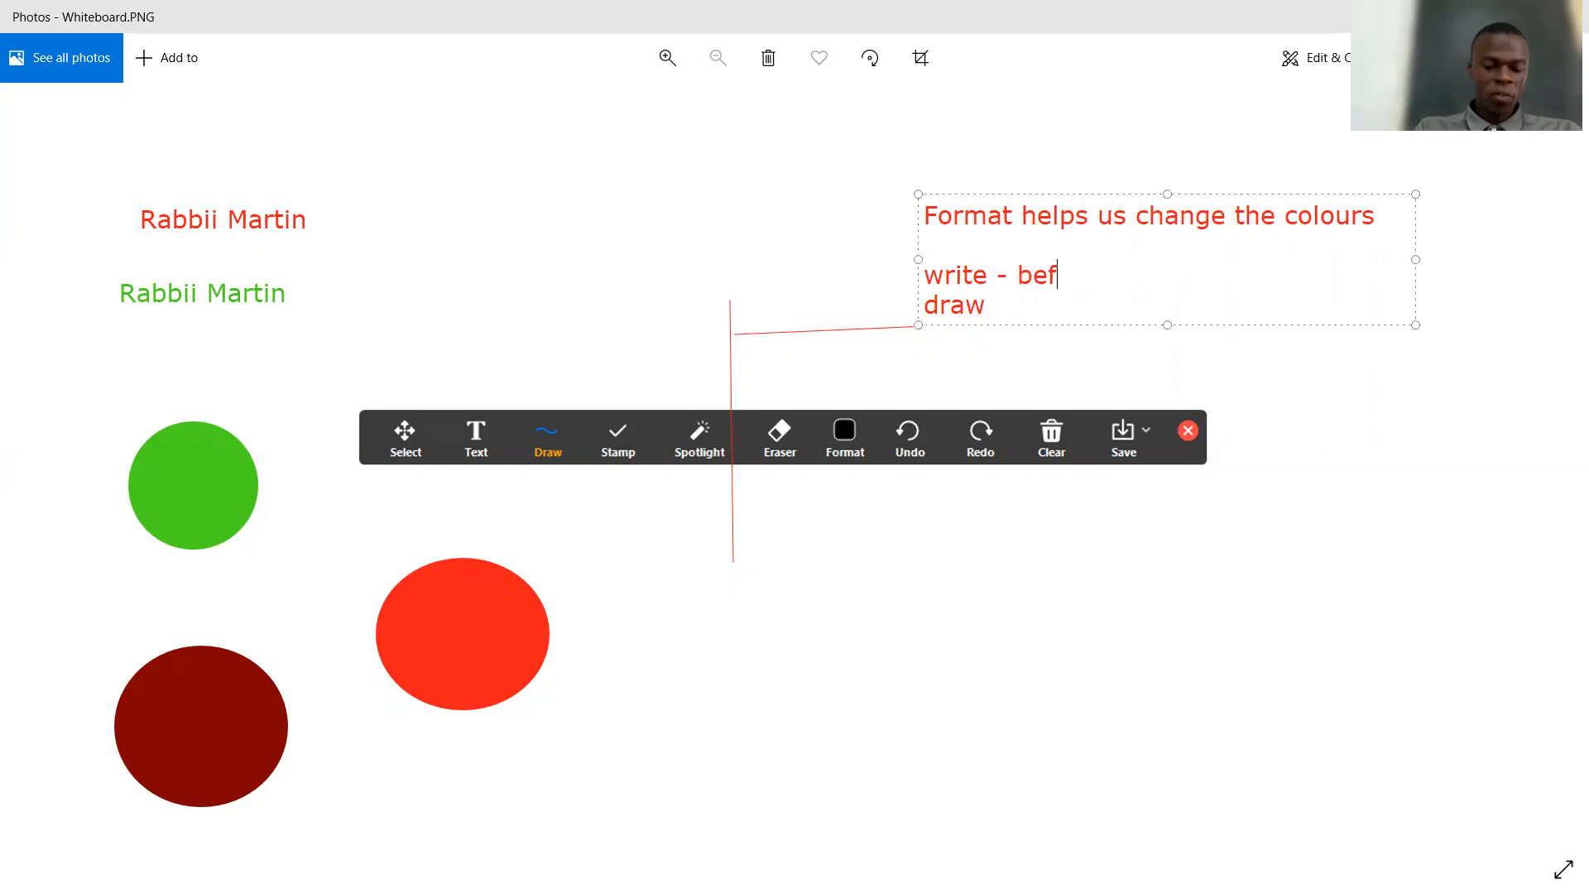
type("nd after")
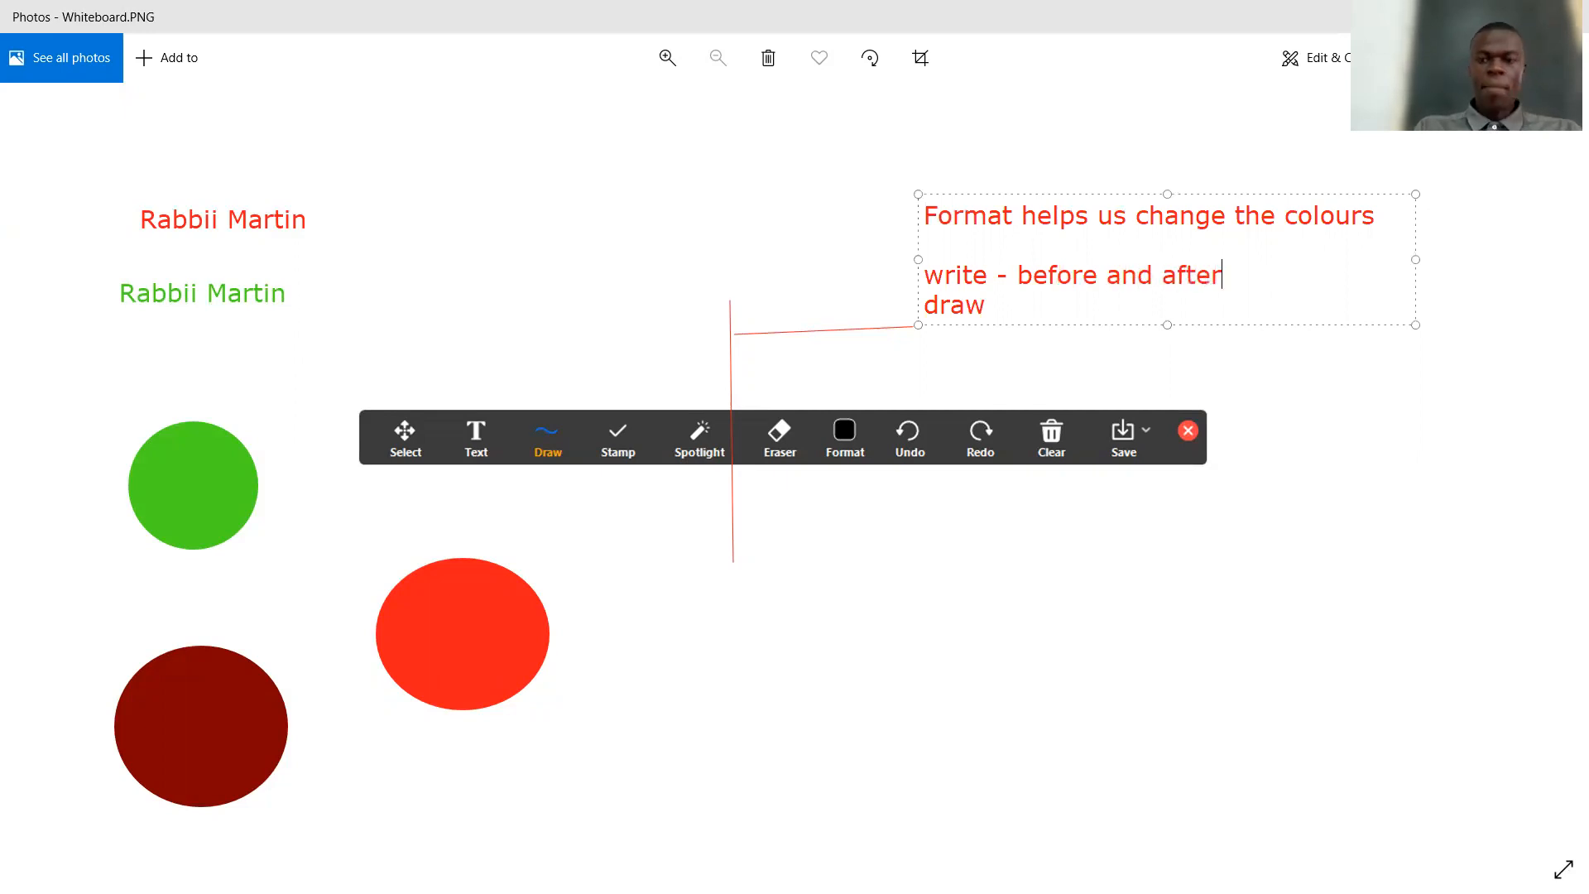
- Extend the last line of the Format text to "draw - before" and move the text block slightly right and up
left_click(1028, 301)
type("- ")
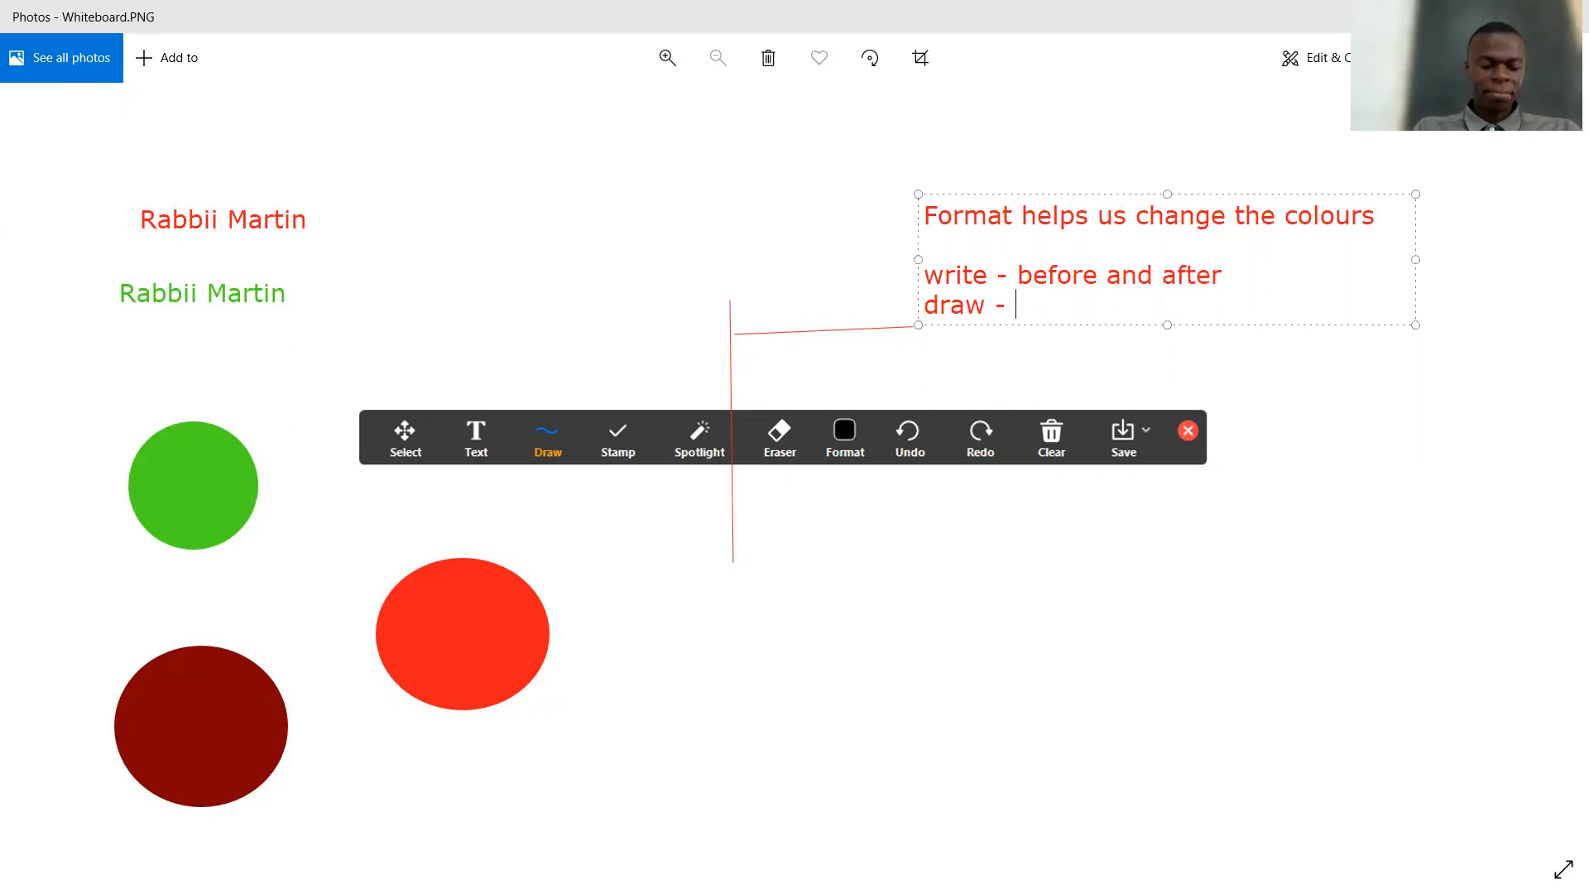
type("befoo")
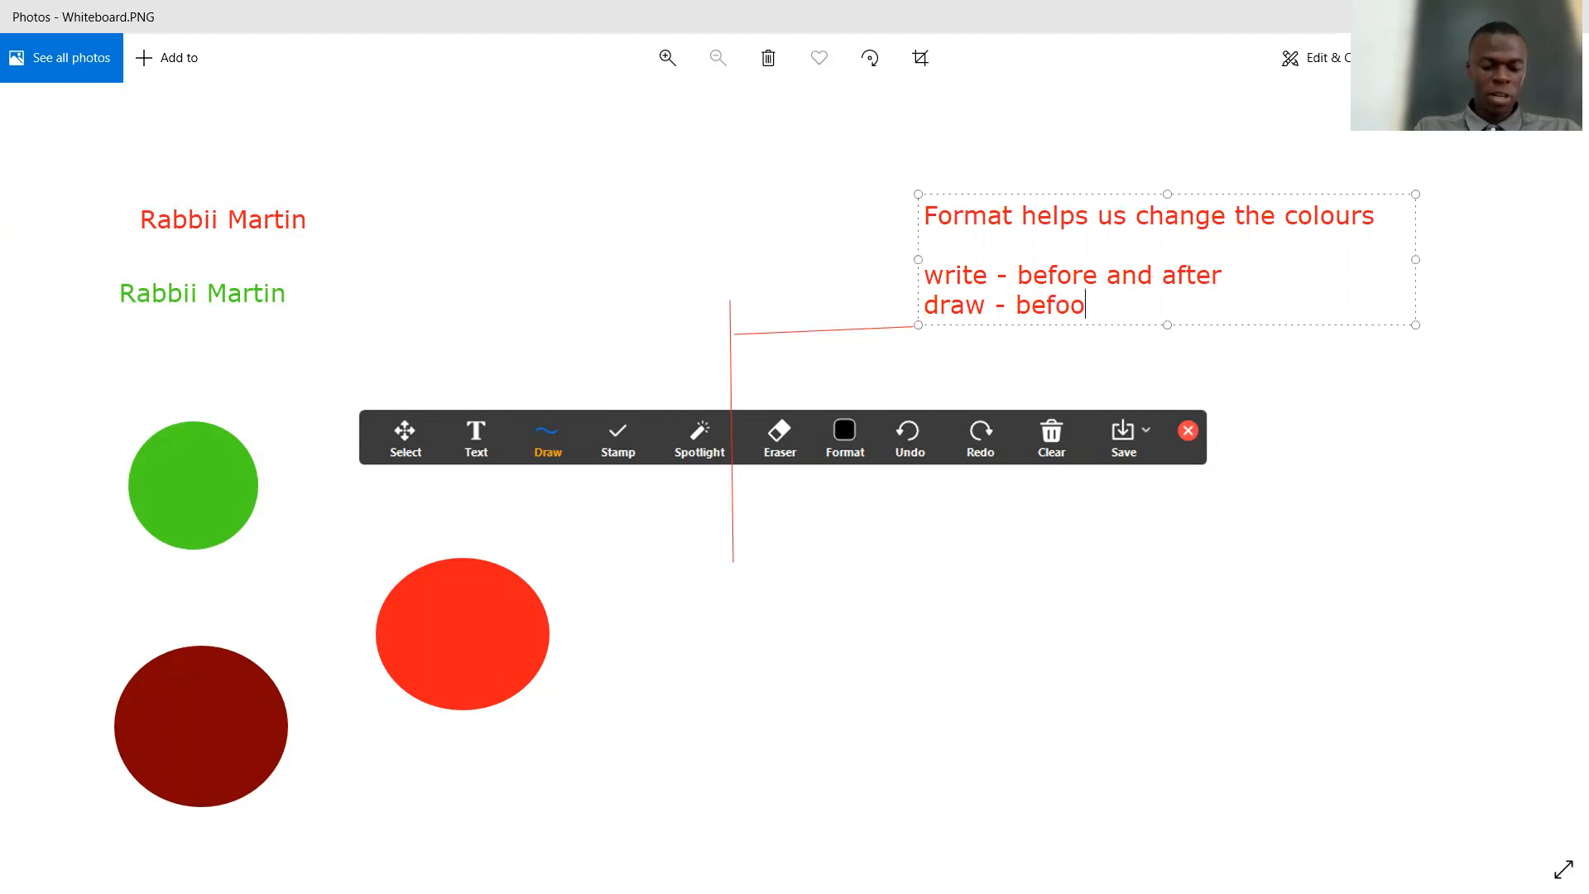
type("re")
key("BackSpace")
key("BackSpace")
key("BackSpace")
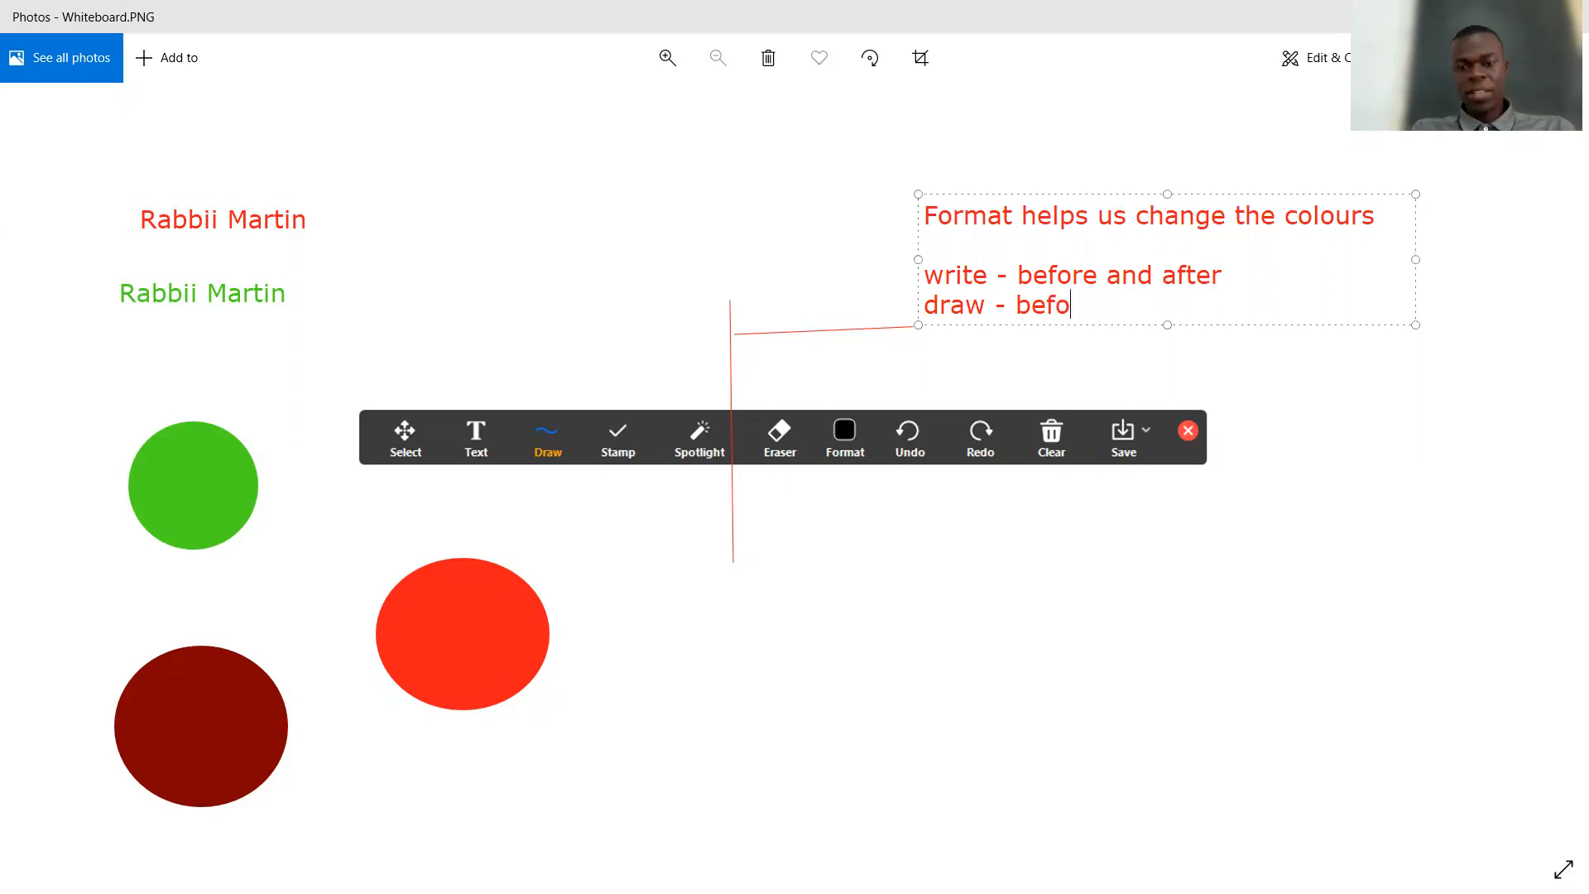
type("re")
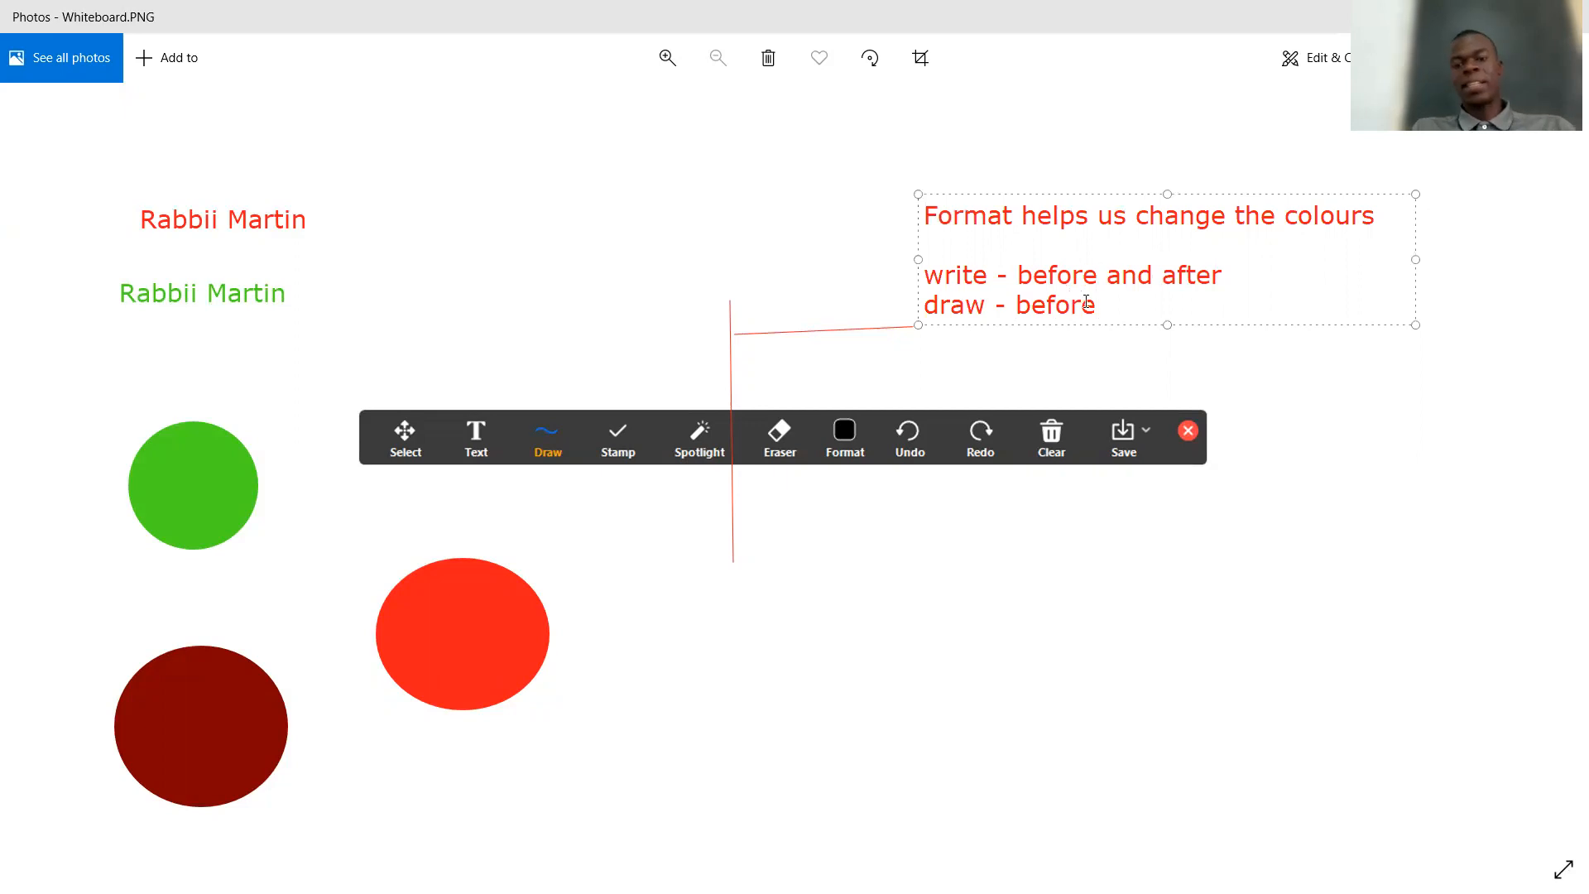
left_click_drag(1124, 190, 1167, 173)
left_click(818, 269)
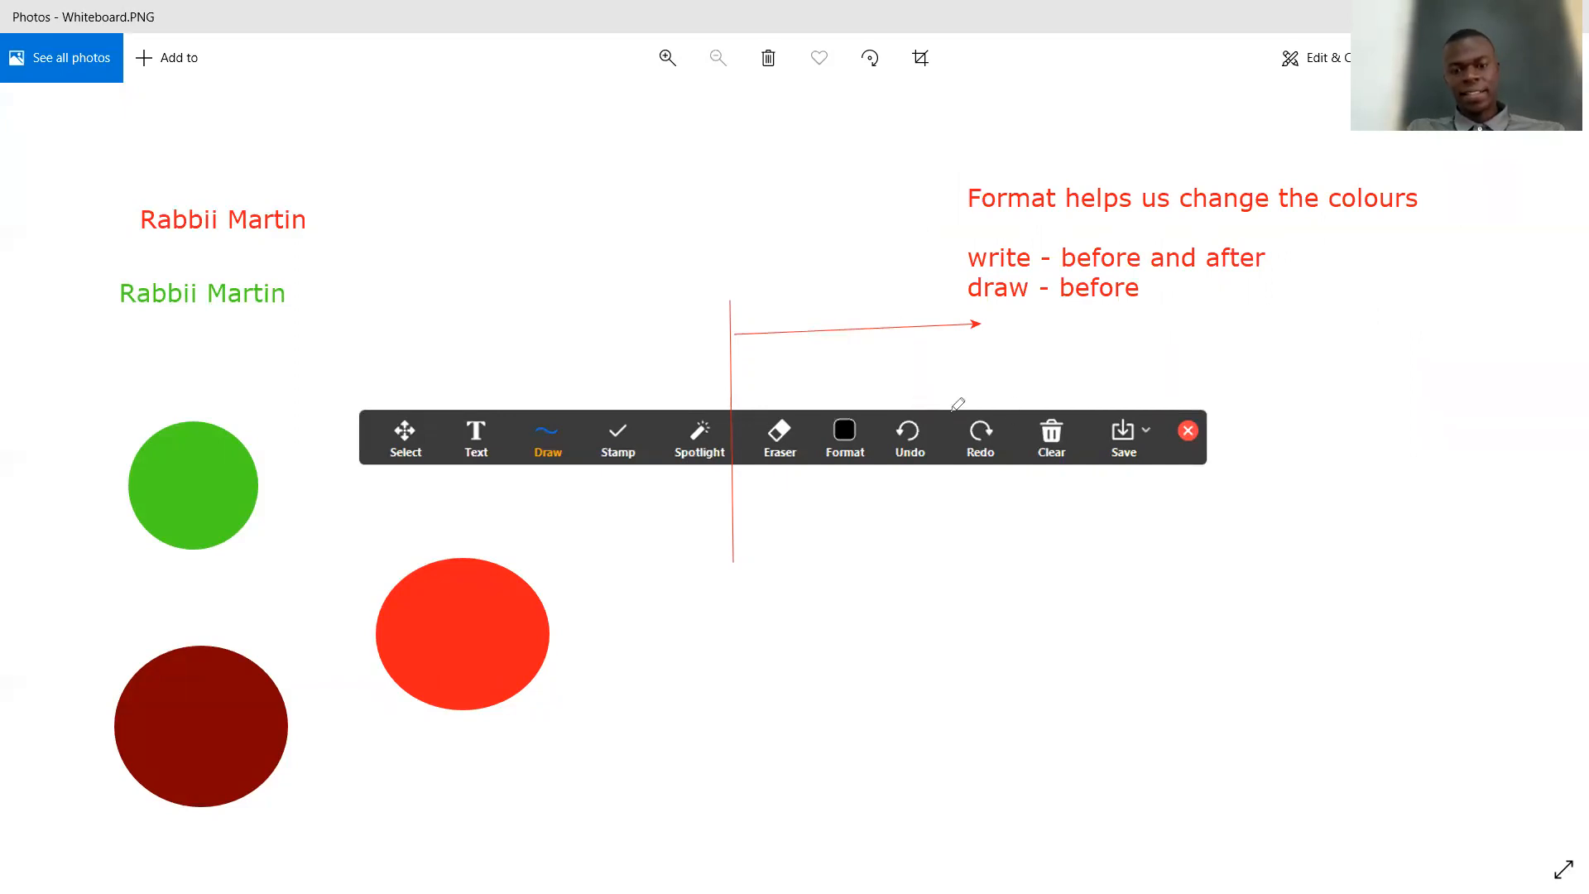
- Circle the Undo tool with the vanishing pen and undo the last seven changes, back to before the name labels were recoloured
mouse_move(915, 409)
left_mouse_down()
mouse_move(876, 428)
mouse_move(928, 484)
mouse_move(931, 431)
left_mouse_up()
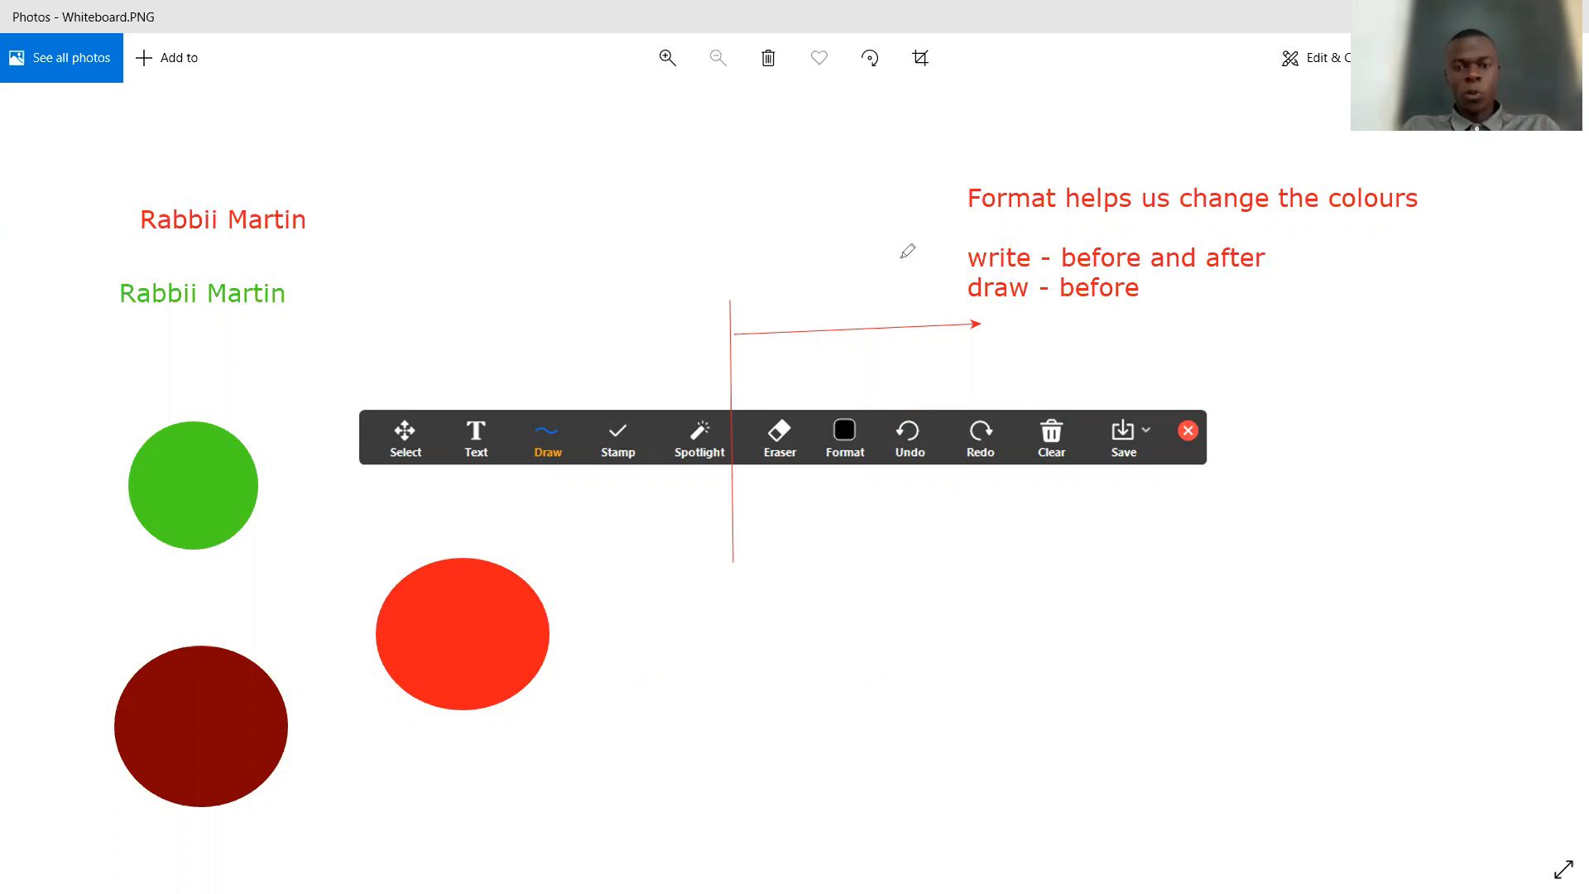
key("ctrl+z")
key("ctrl+z")
key("ctrl+z")
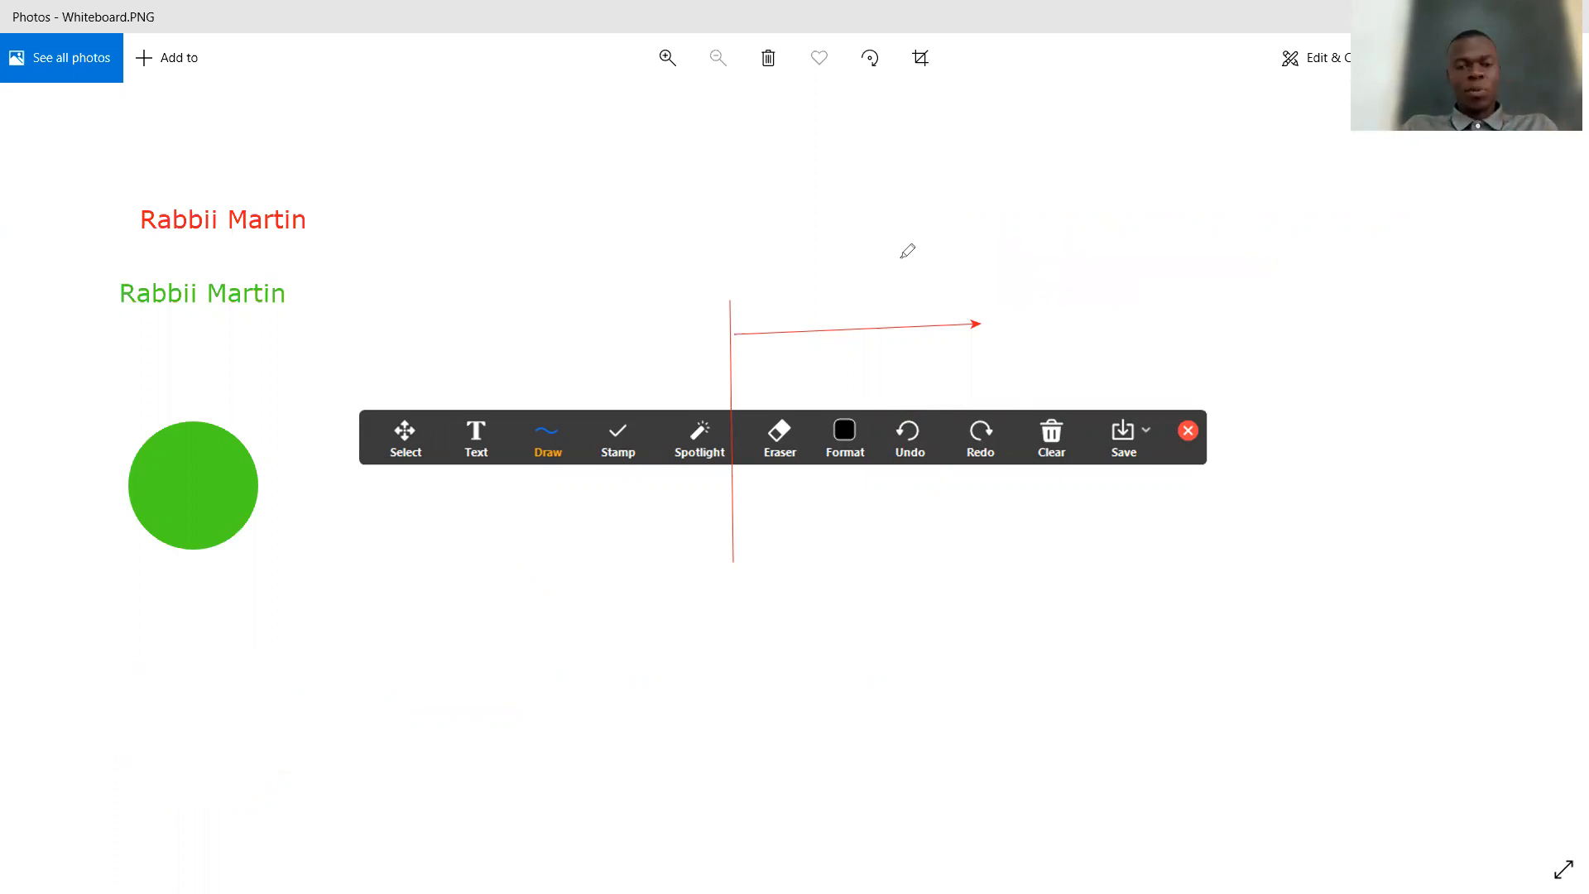
key("ctrl+z")
key("ctrl+z")
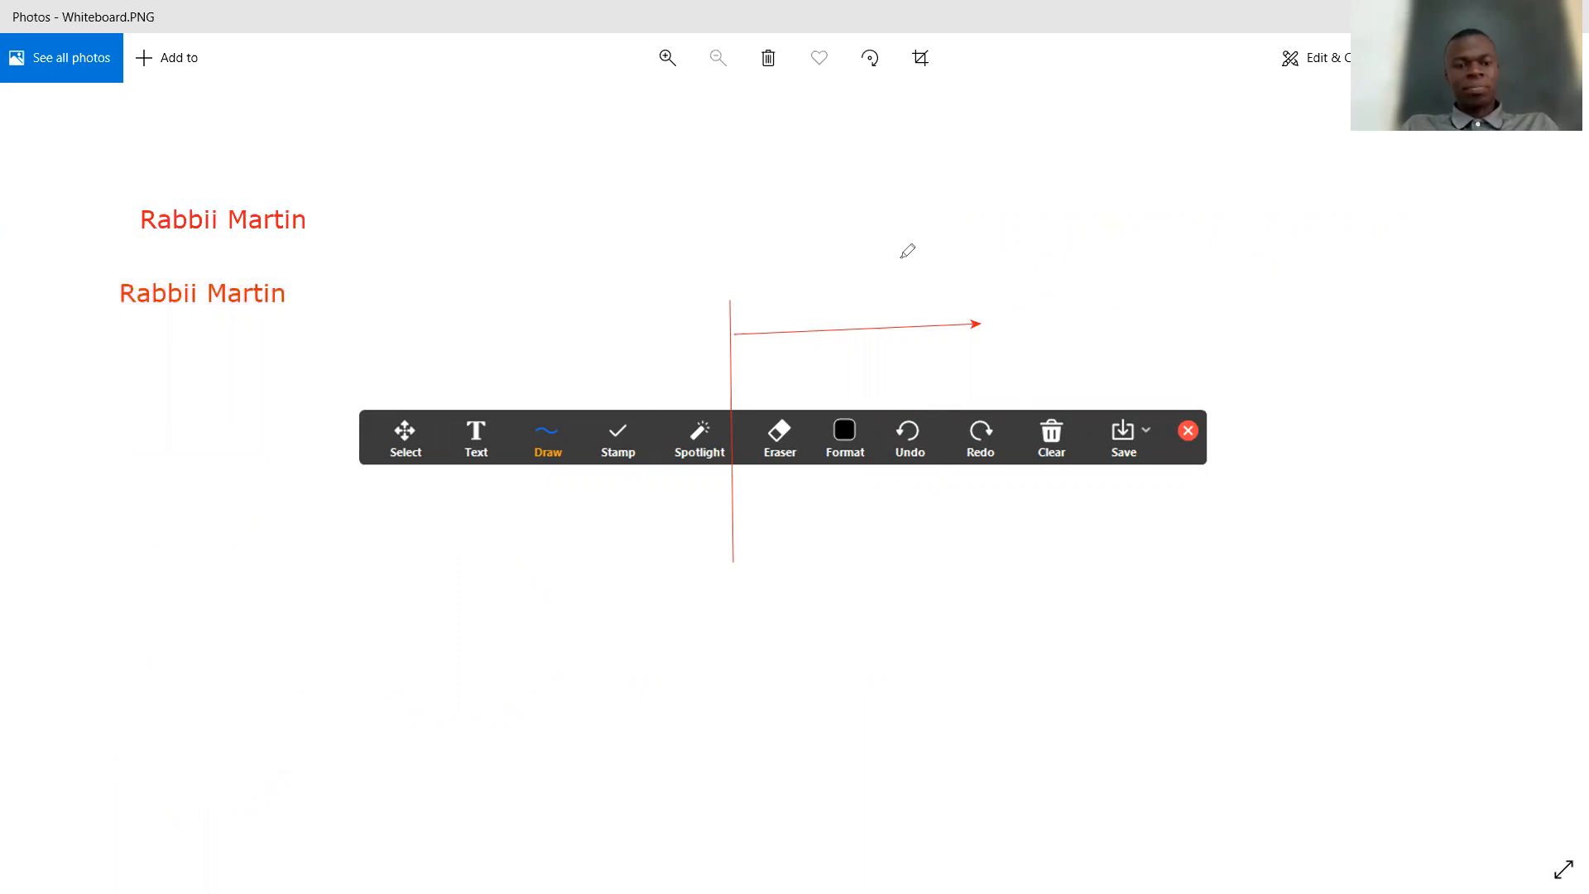
key("ctrl+z")
key("ctrl+z")
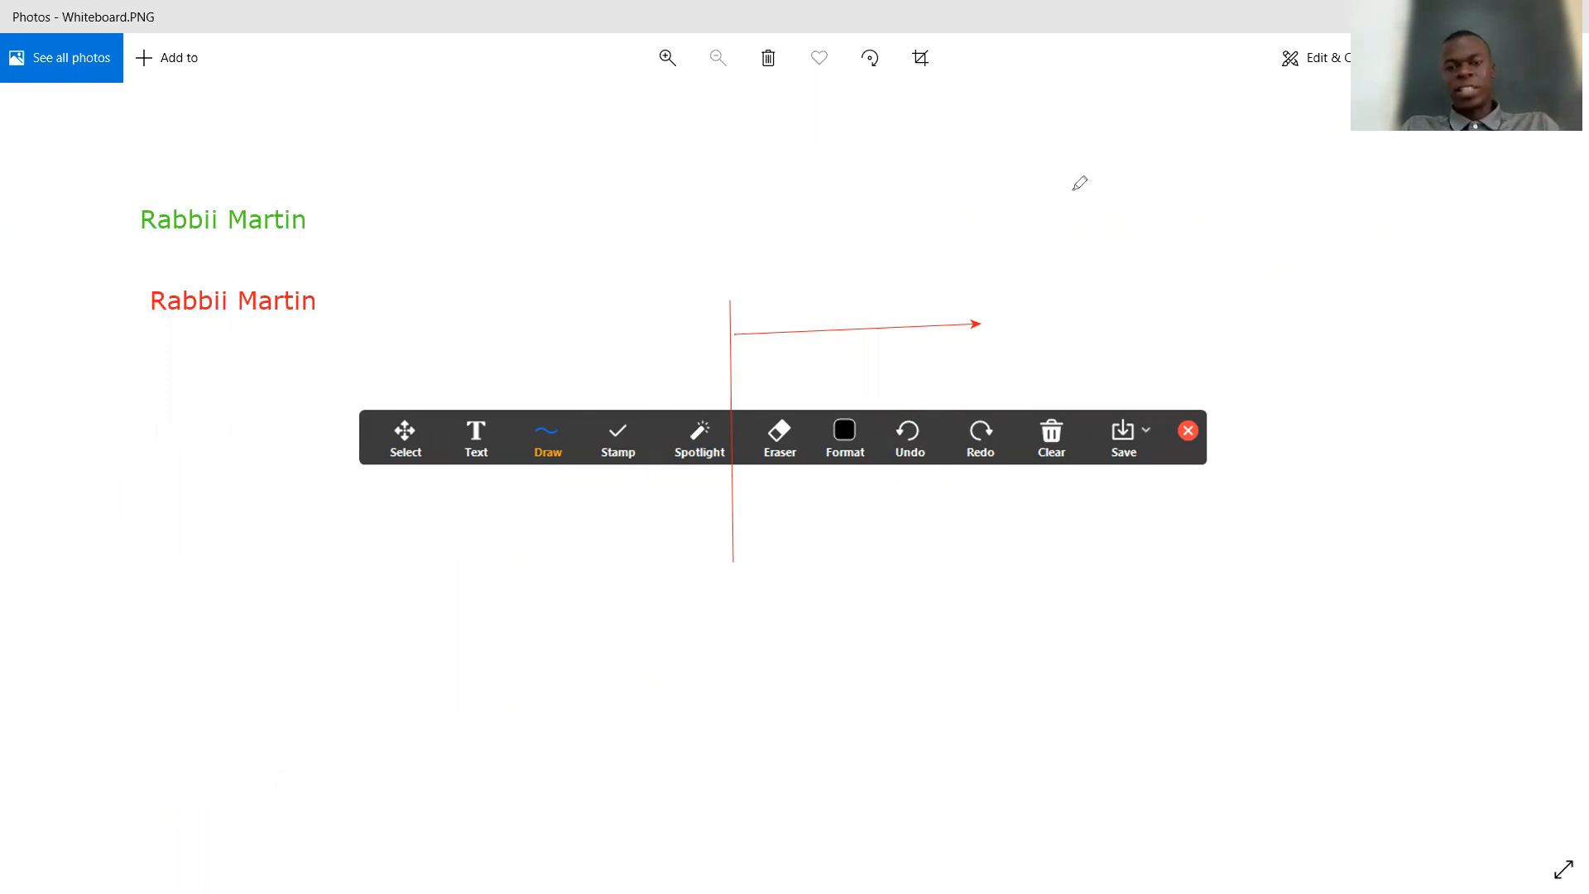
- Redo the seven undone changes to restore the label colours, the three ellipses and the Format text
key("ctrl+y")
key("ctrl+y")
key("ctrl+y")
key("ctrl+y")
key("ctrl+y")
key("ctrl+y")
key("ctrl+y")
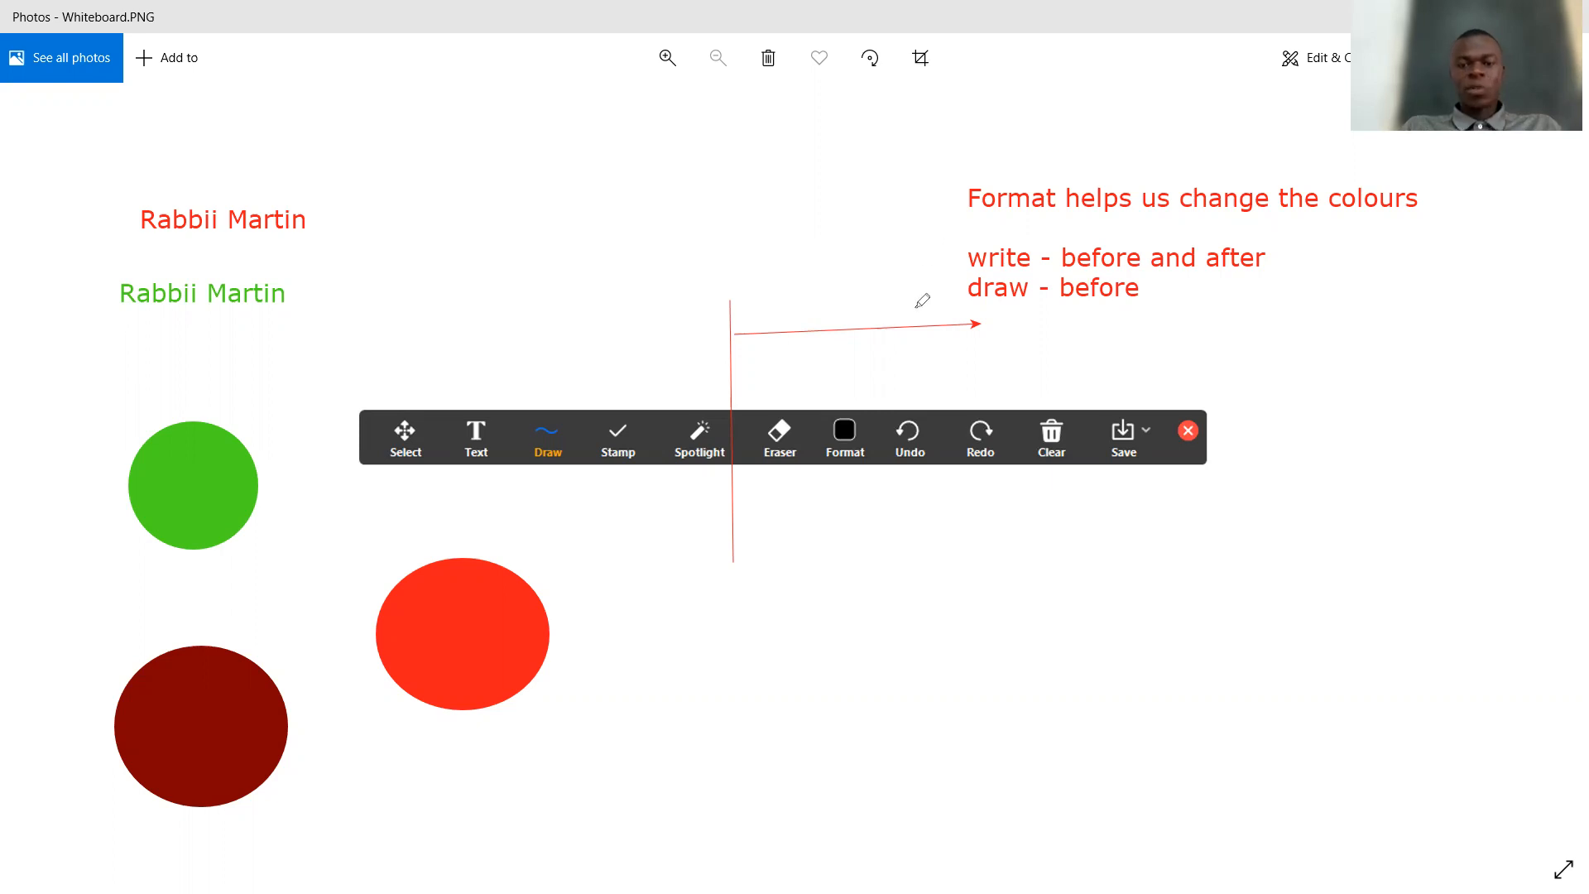
- Circle the Undo, Redo and Clear tools one after another with the vanishing pen
mouse_move(913, 381)
left_mouse_down()
mouse_move(886, 493)
mouse_move(933, 437)
mouse_move(899, 387)
left_mouse_up()
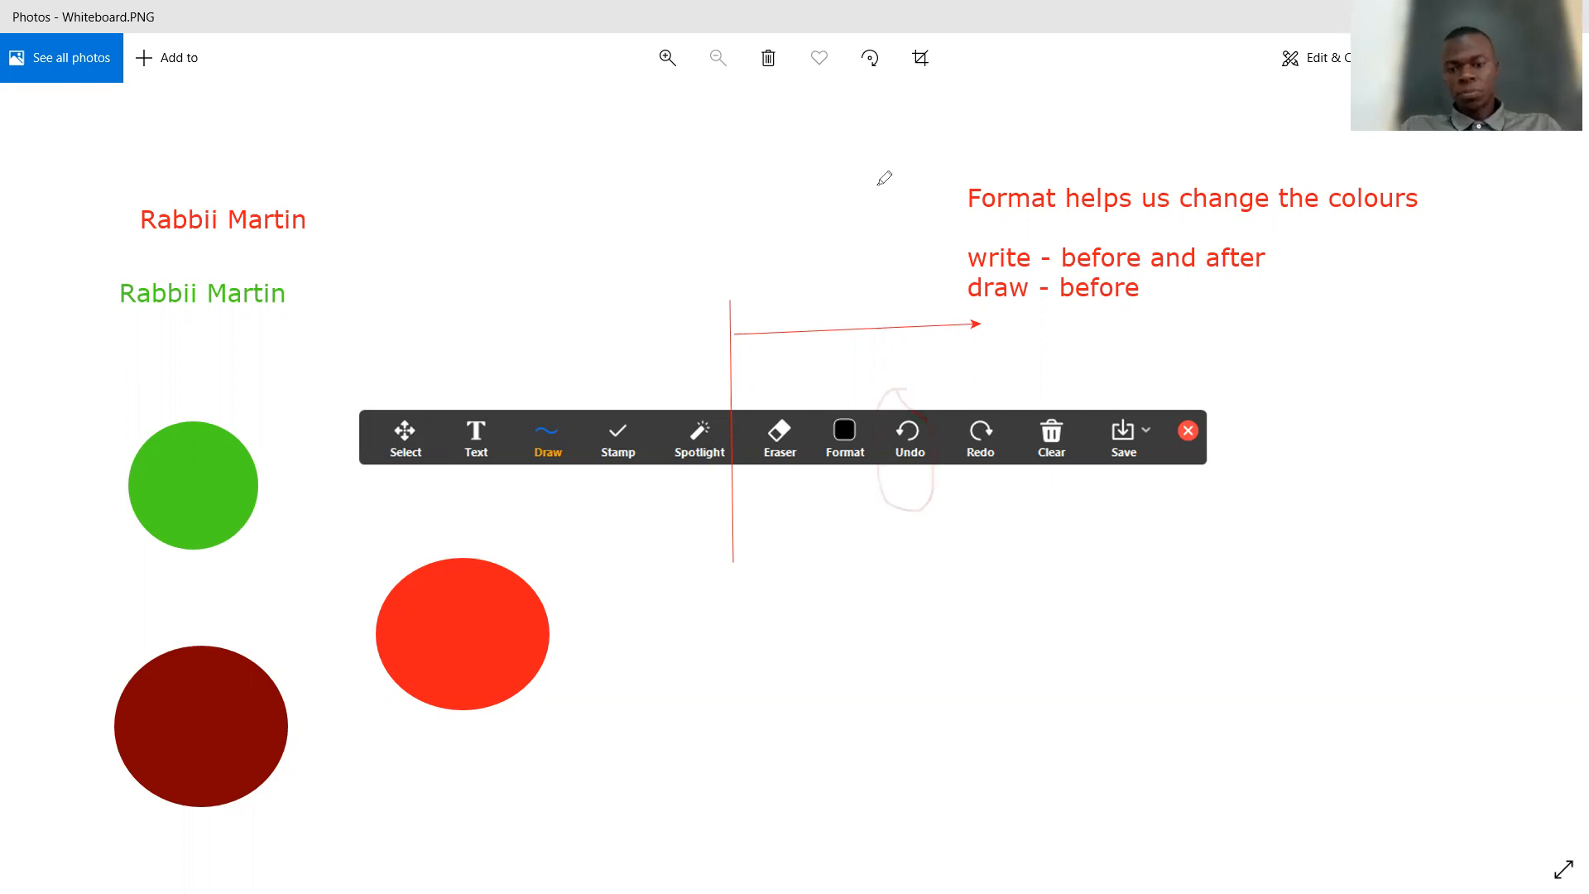
mouse_move(979, 387)
left_mouse_down()
mouse_move(973, 491)
mouse_move(1022, 488)
mouse_move(987, 389)
left_mouse_up()
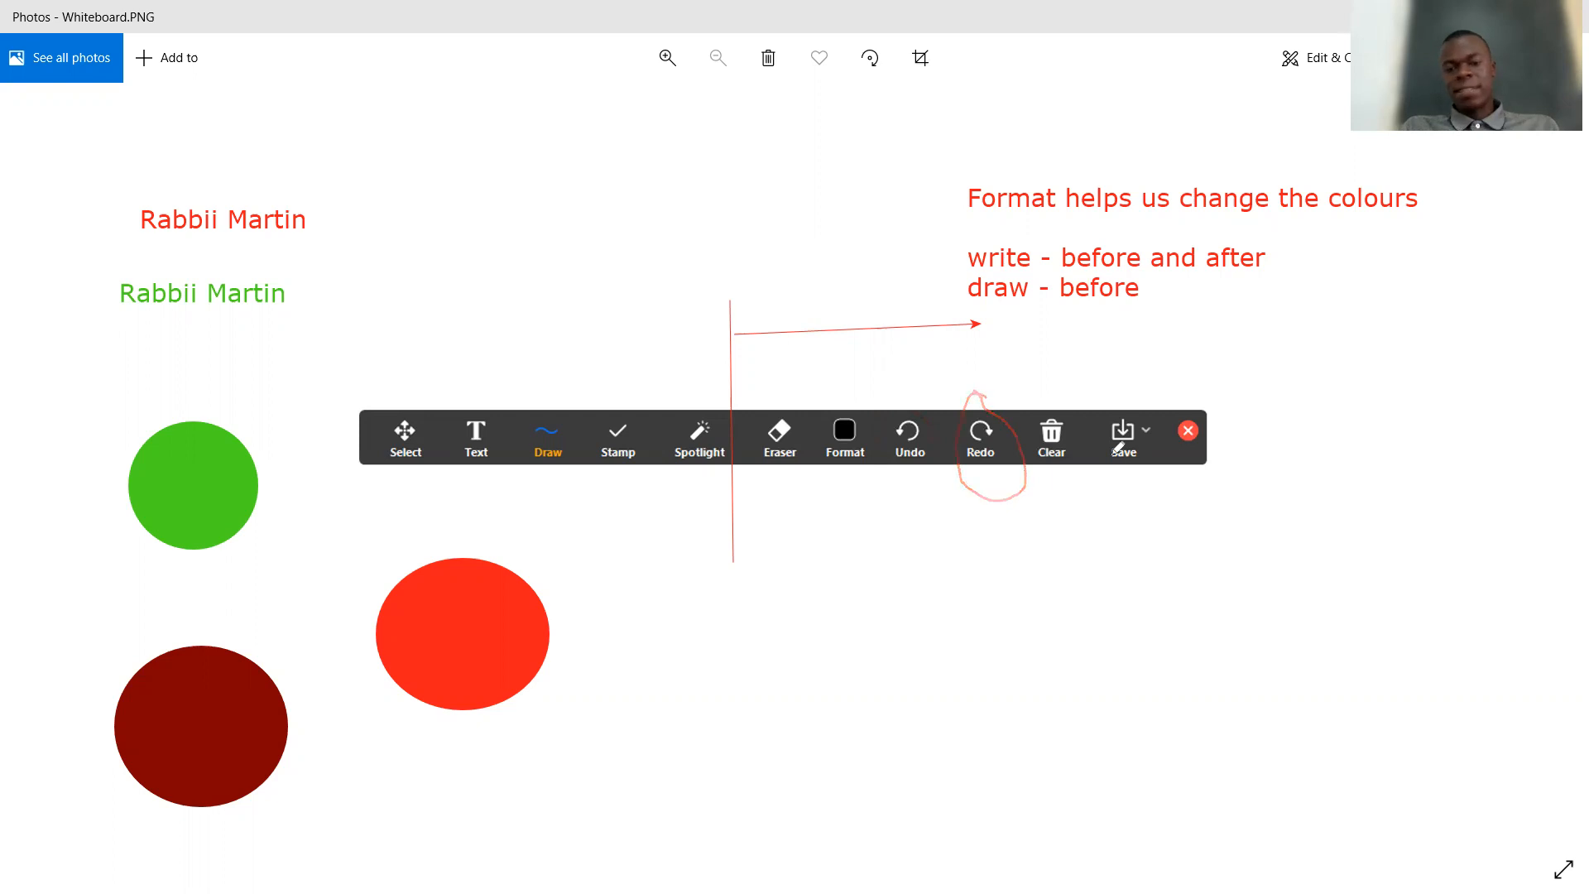
mouse_move(1062, 358)
left_mouse_down()
mouse_move(1027, 403)
mouse_move(1038, 495)
mouse_move(1060, 515)
mouse_move(1080, 481)
mouse_move(1056, 355)
left_mouse_up()
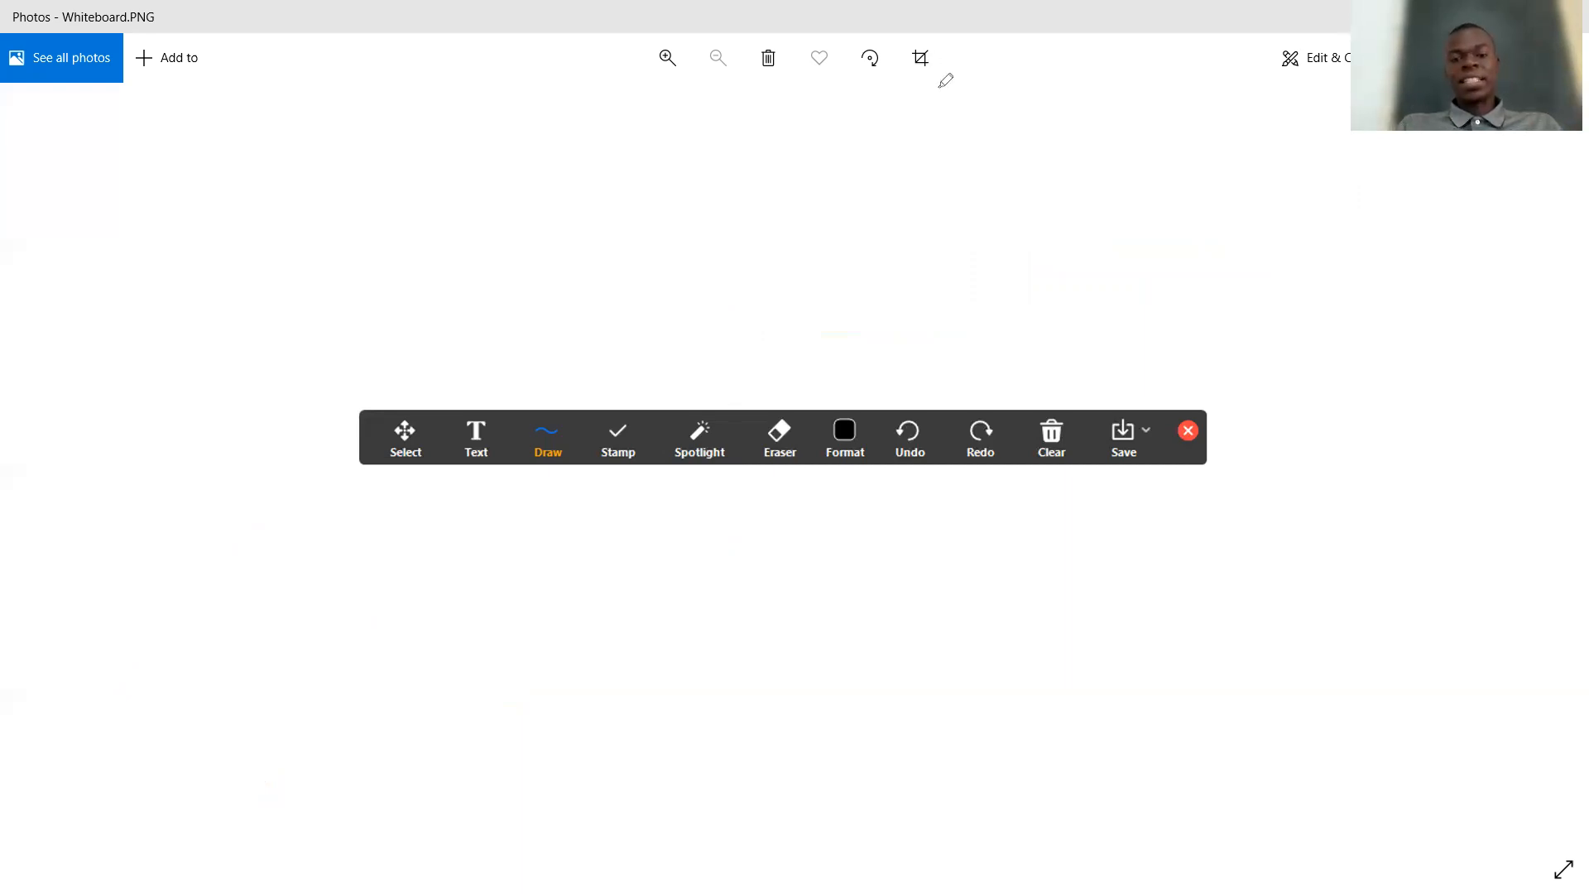
- Undo the clearing of all drawings and circle the Save and close controls with the vanishing pen
key("ctrl+z")
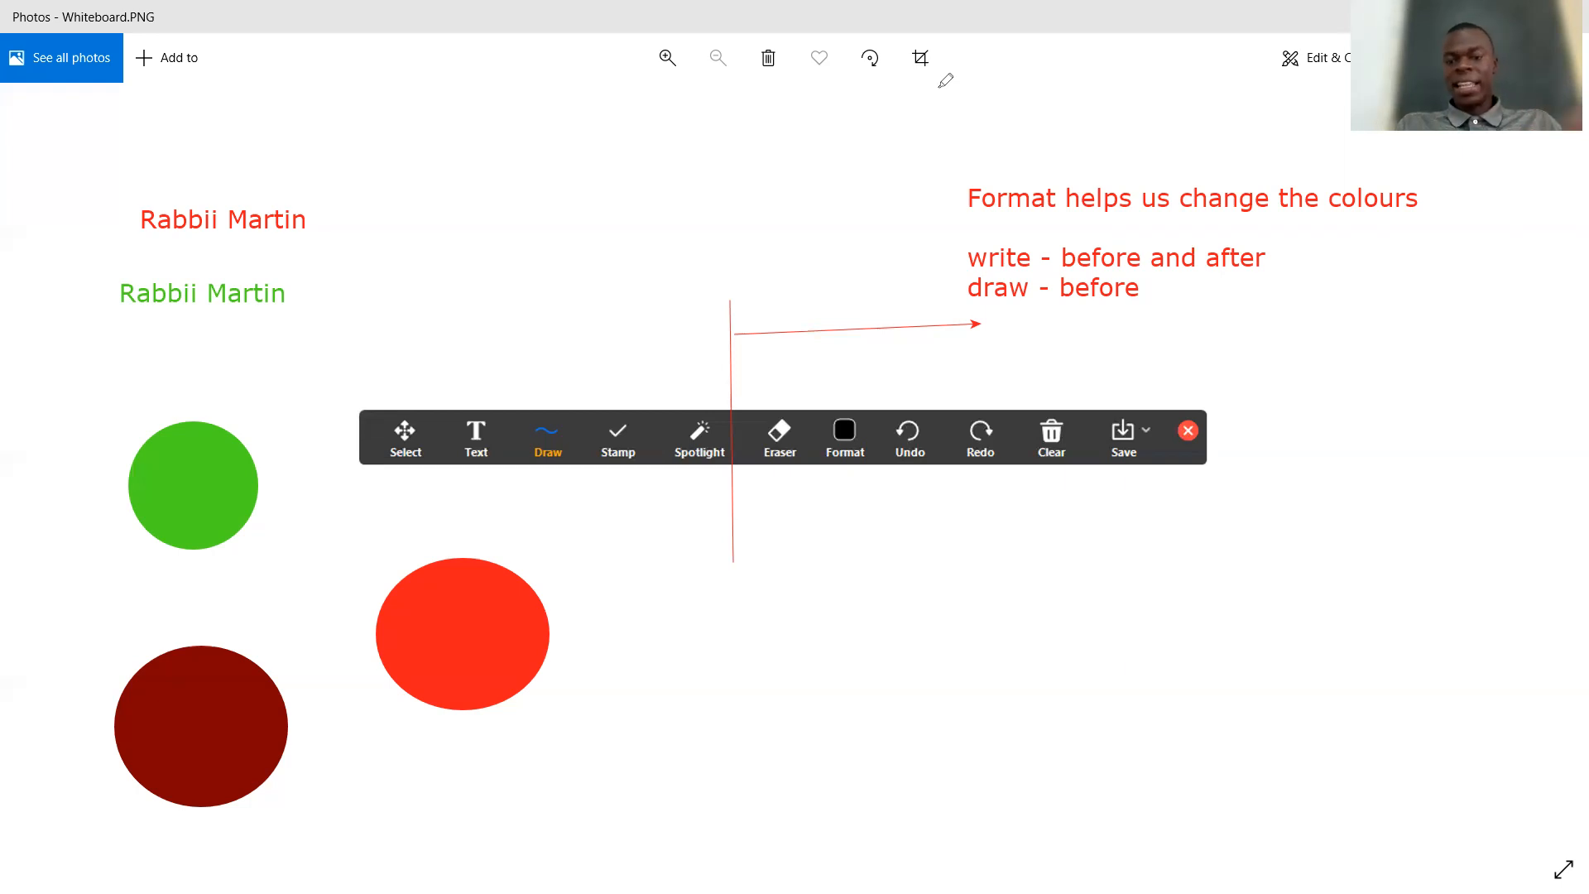
mouse_move(1111, 405)
left_mouse_down()
mouse_move(1109, 465)
mouse_move(1131, 496)
mouse_move(1162, 452)
mouse_move(1113, 407)
left_mouse_up()
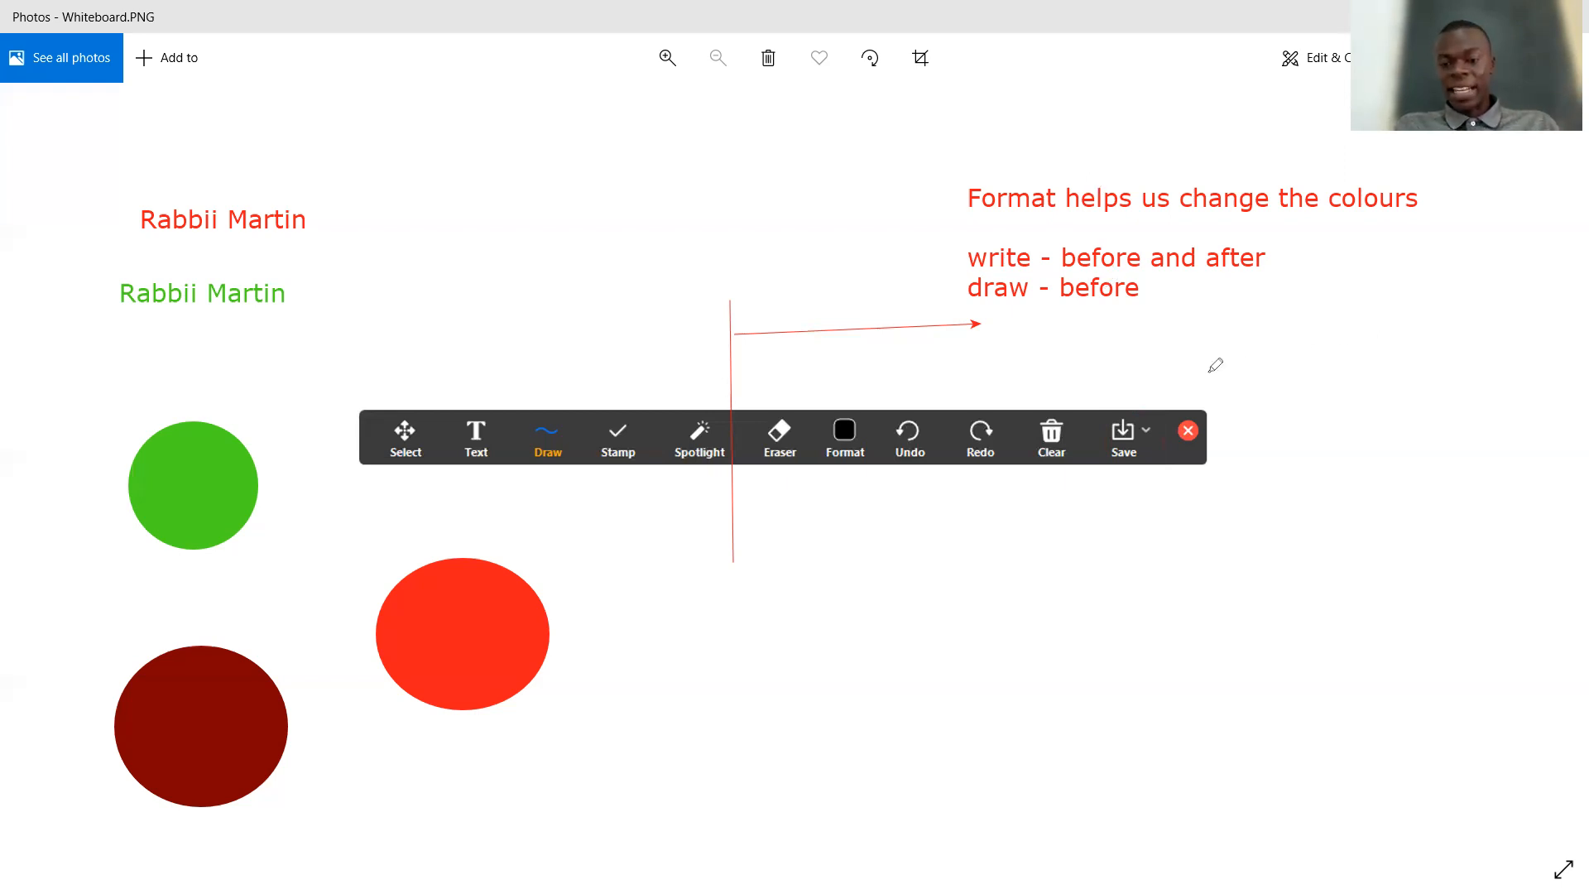
mouse_move(1209, 371)
left_mouse_down()
mouse_move(1177, 423)
mouse_move(1184, 503)
mouse_move(1222, 493)
mouse_move(1232, 435)
mouse_move(1186, 390)
left_mouse_up()
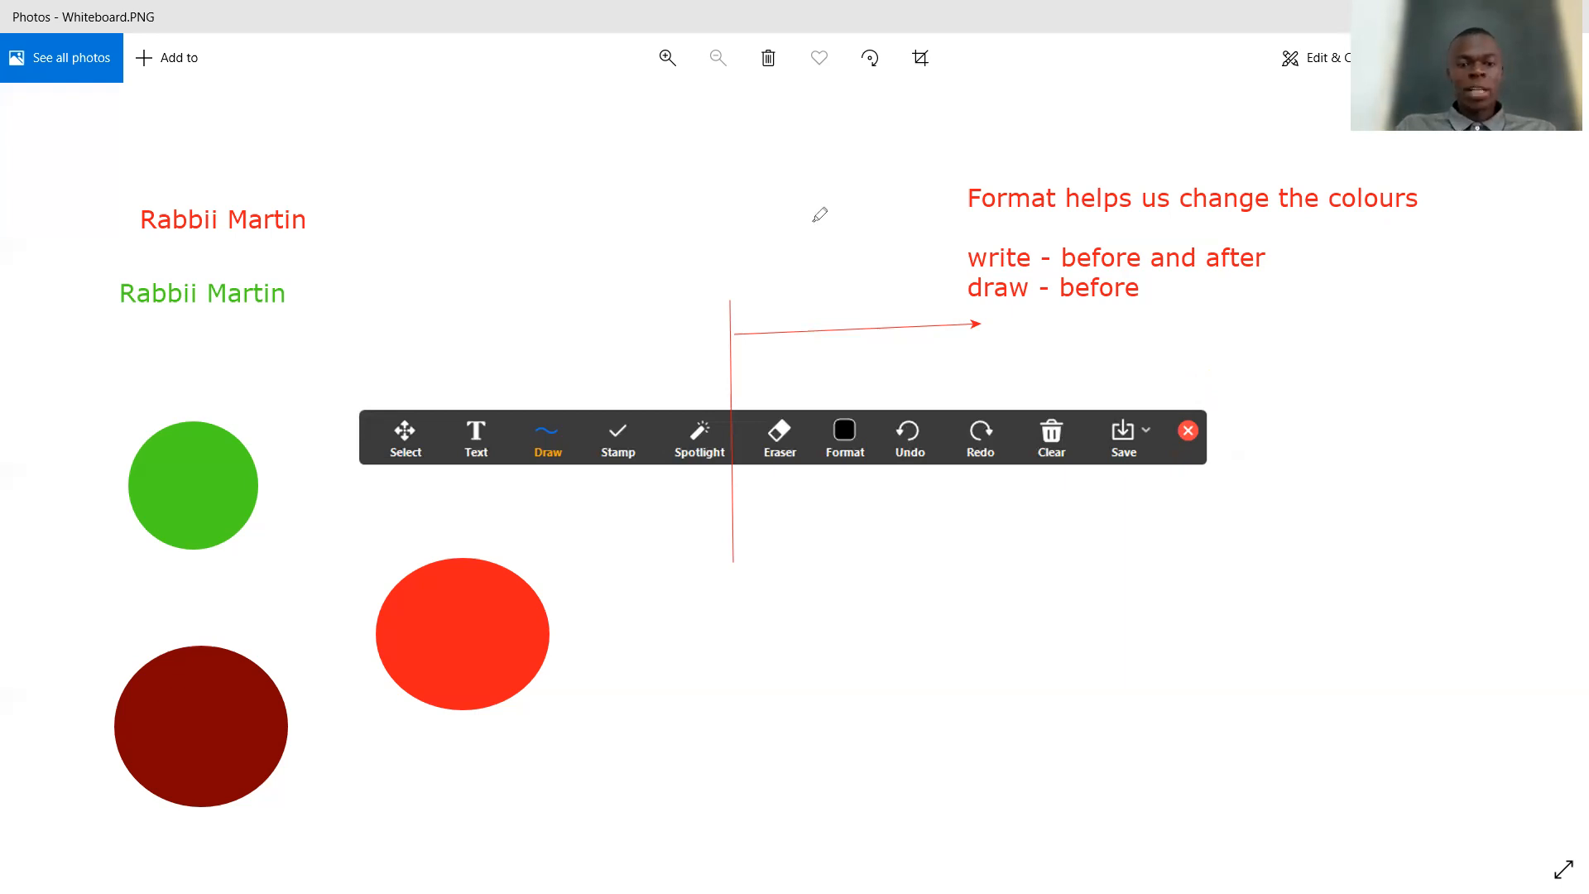
- Turn the arrow to point left from the vertical line and shift it so its tail touches the line
left_click(812, 332)
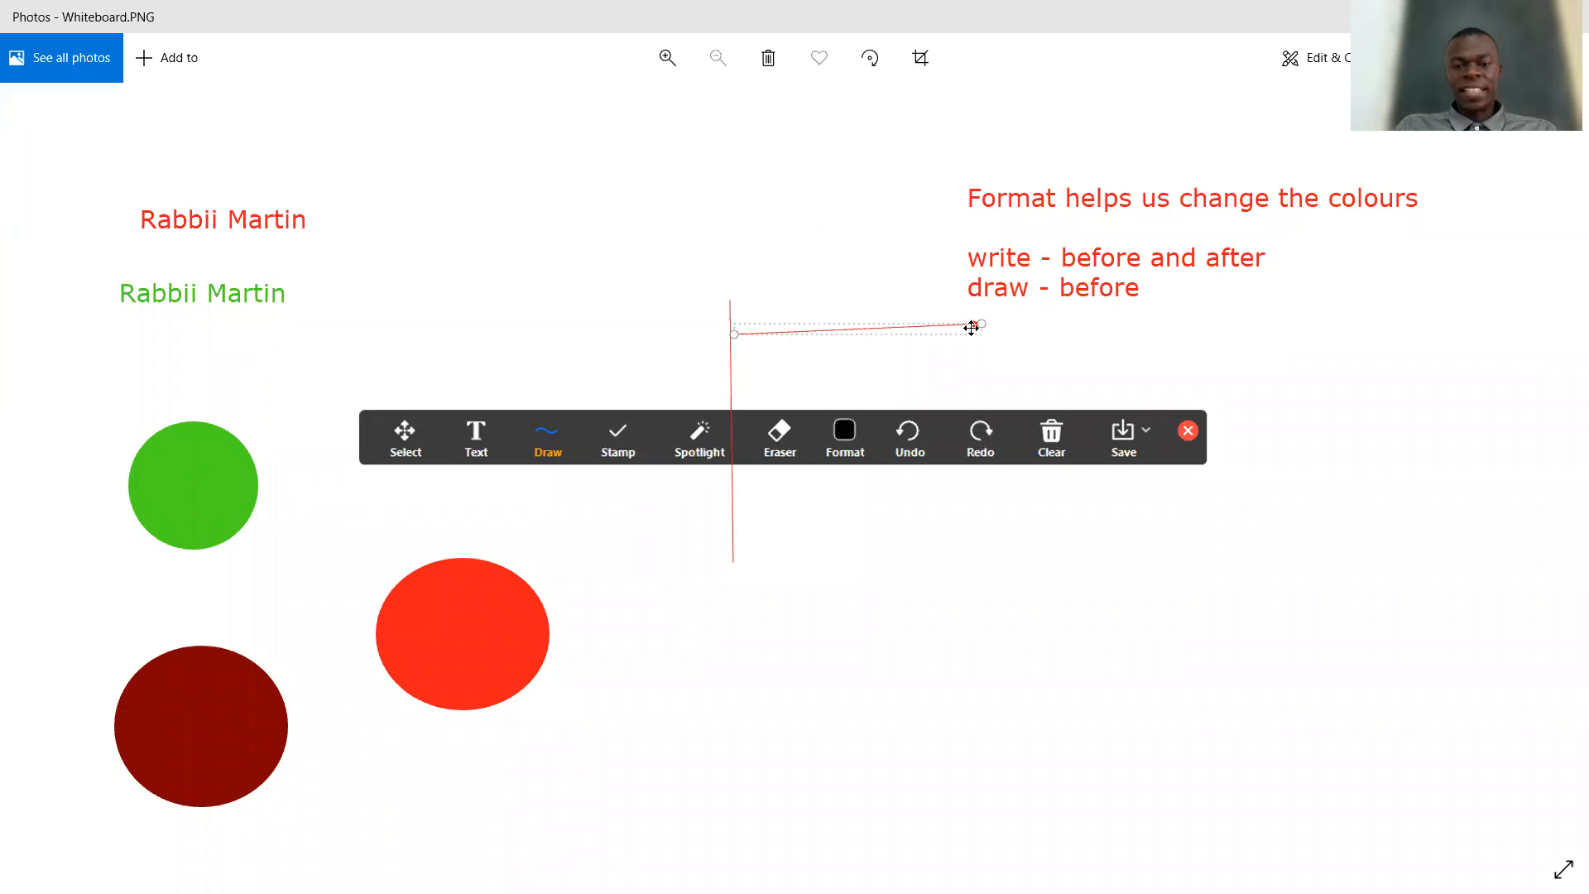
left_click_drag(974, 322, 519, 333)
left_click_drag(608, 371, 605, 334)
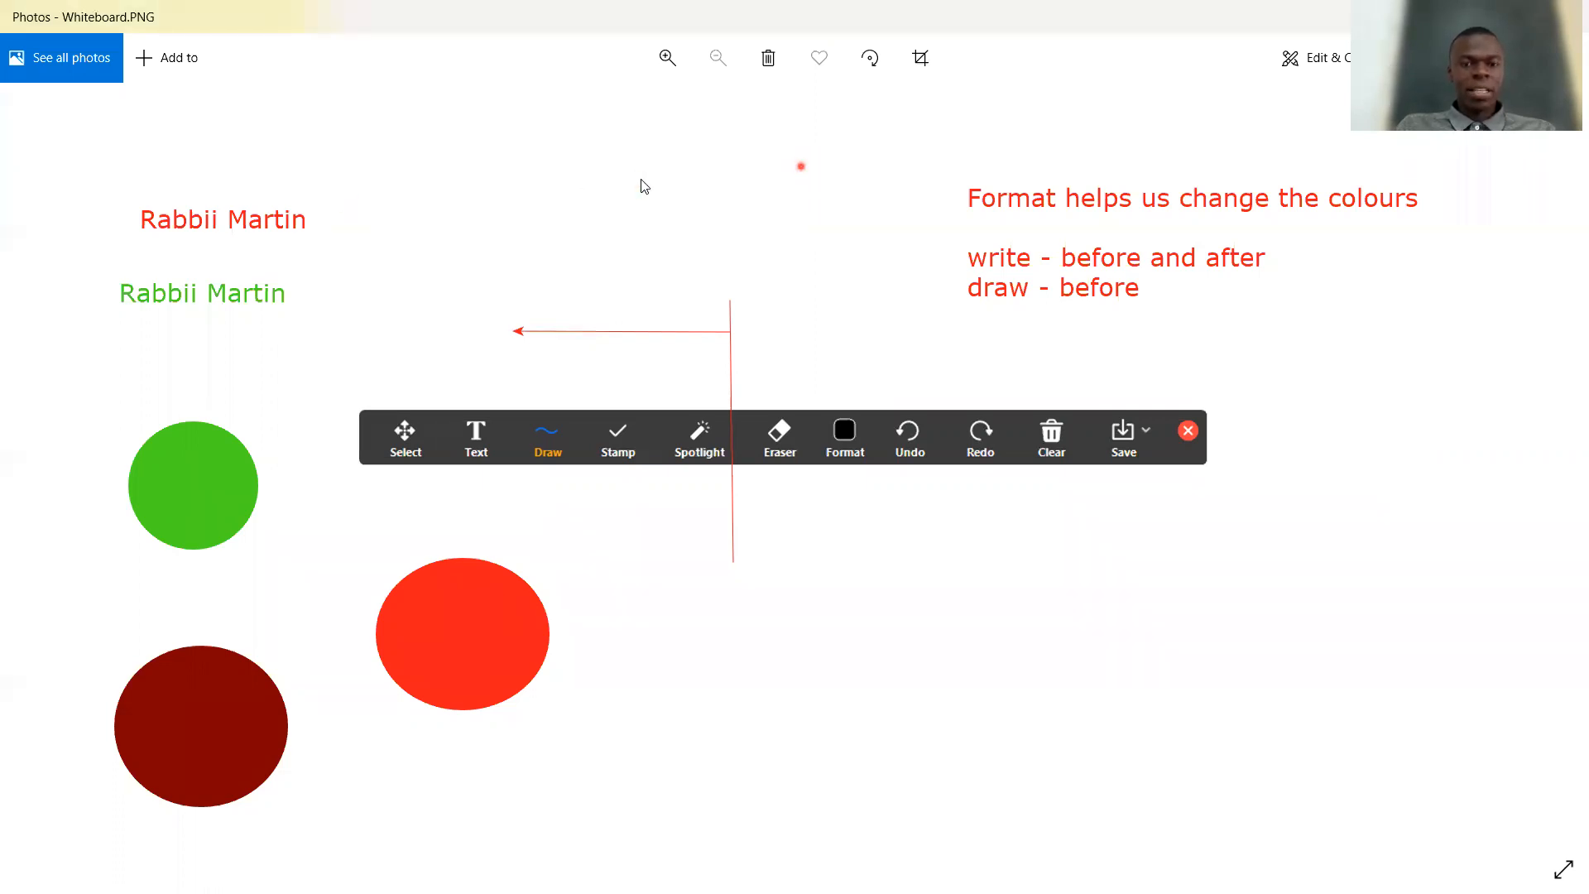
- Circle both name labels, the green ellipse and the bright red ellipse with the vanishing pen
mouse_move(338, 181)
left_mouse_down()
mouse_move(90, 194)
mouse_move(130, 235)
mouse_move(296, 277)
mouse_move(326, 252)
mouse_move(340, 187)
left_mouse_up()
mouse_move(147, 270)
left_mouse_down()
mouse_move(109, 280)
mouse_move(102, 301)
mouse_move(299, 295)
mouse_move(230, 262)
mouse_move(137, 270)
left_mouse_up()
mouse_move(226, 382)
left_mouse_down()
mouse_move(138, 410)
mouse_move(72, 509)
mouse_move(82, 551)
mouse_move(179, 566)
mouse_move(255, 536)
mouse_move(275, 484)
mouse_move(274, 379)
mouse_move(221, 392)
left_mouse_up()
mouse_move(465, 525)
left_mouse_down()
mouse_move(353, 553)
mouse_move(325, 695)
mouse_move(432, 825)
mouse_move(582, 805)
mouse_move(667, 700)
mouse_move(565, 603)
mouse_move(565, 522)
mouse_move(460, 526)
left_mouse_up()
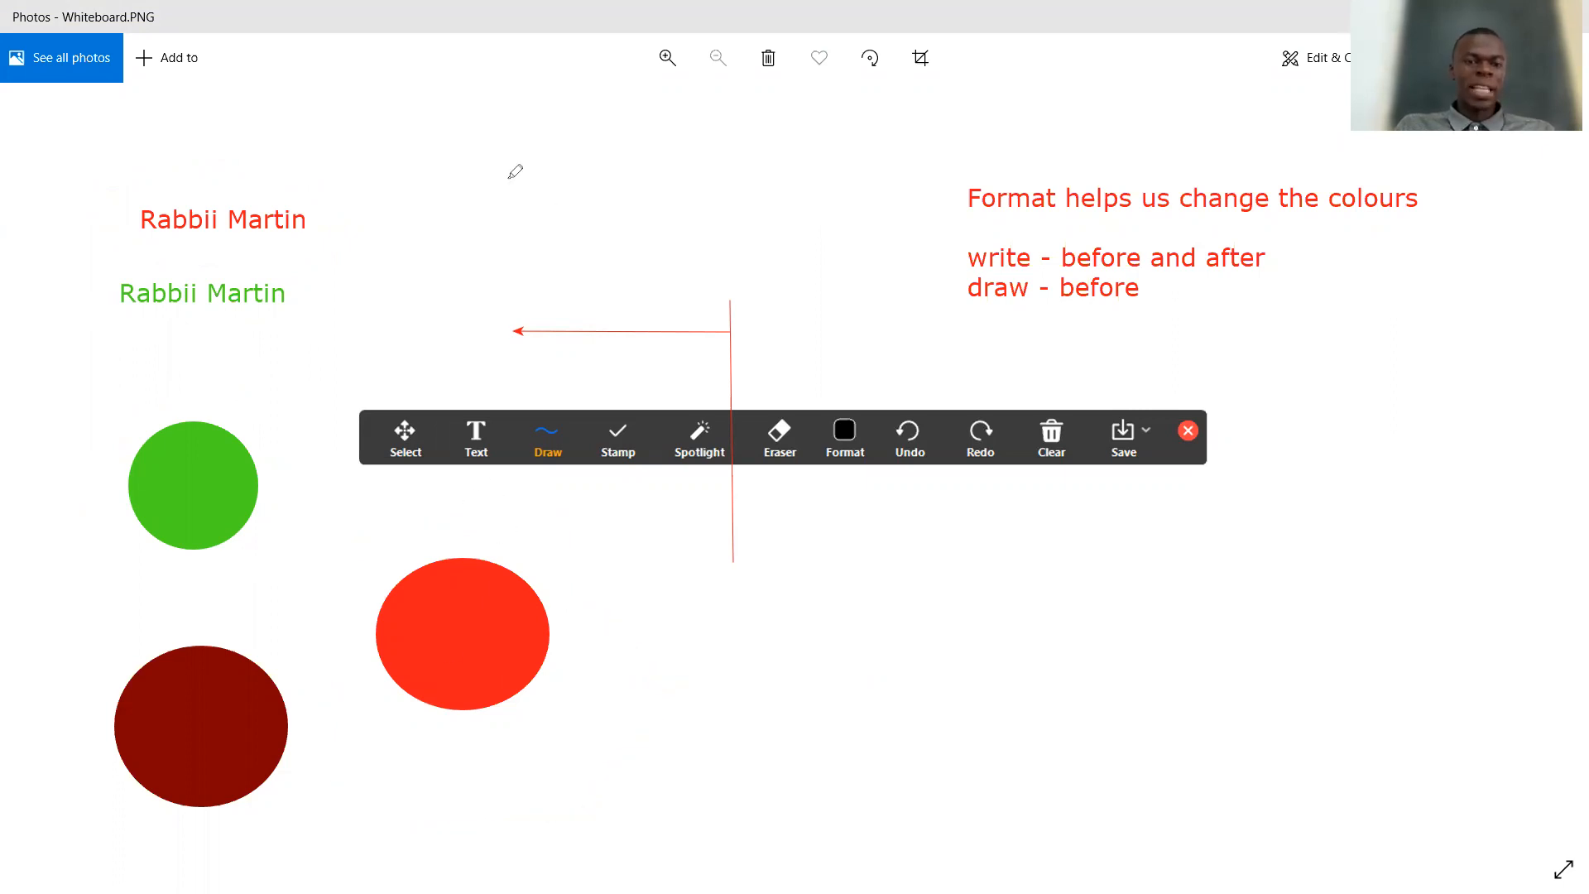
- Enlarge the bright red ellipse by stretching it to the right and downwards into a nearly round shape
left_click(475, 635)
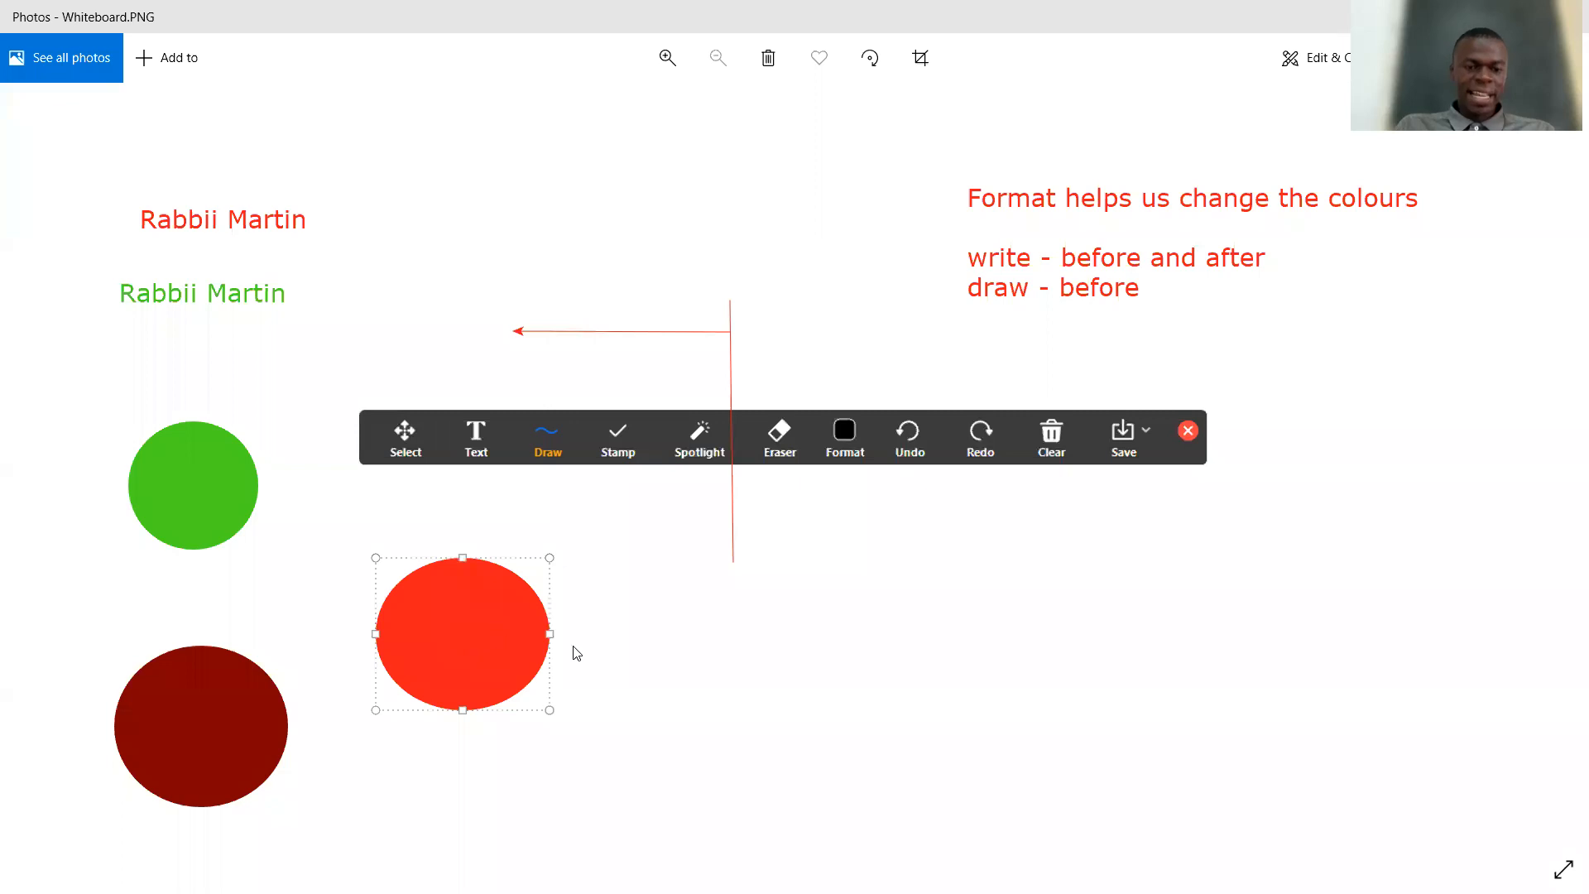
left_click_drag(549, 634, 689, 634)
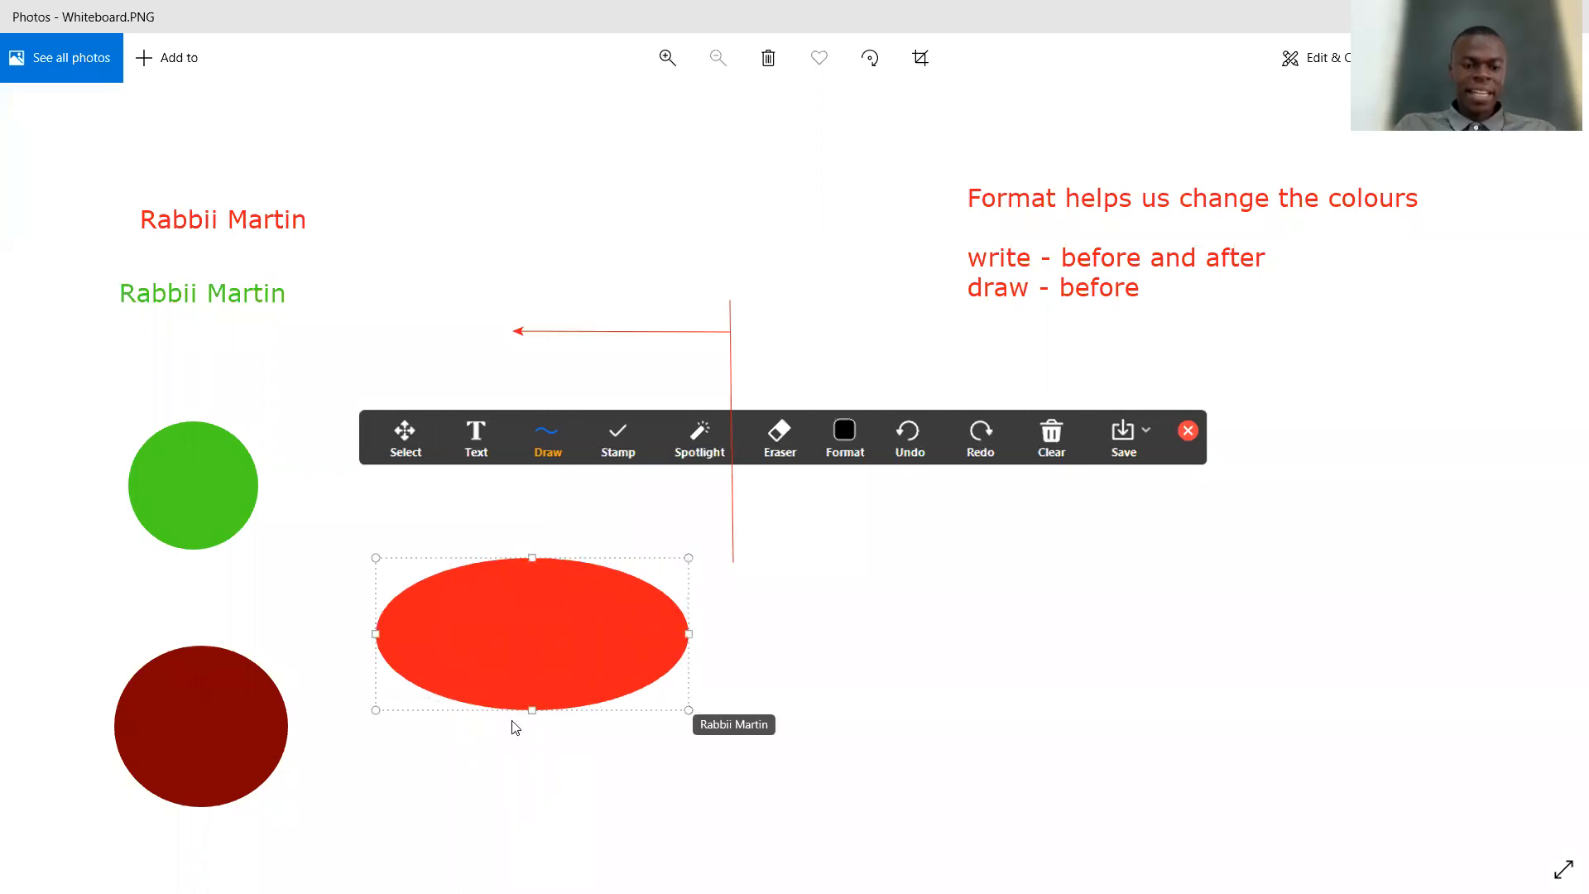
left_click_drag(532, 710, 514, 849)
left_click(374, 490)
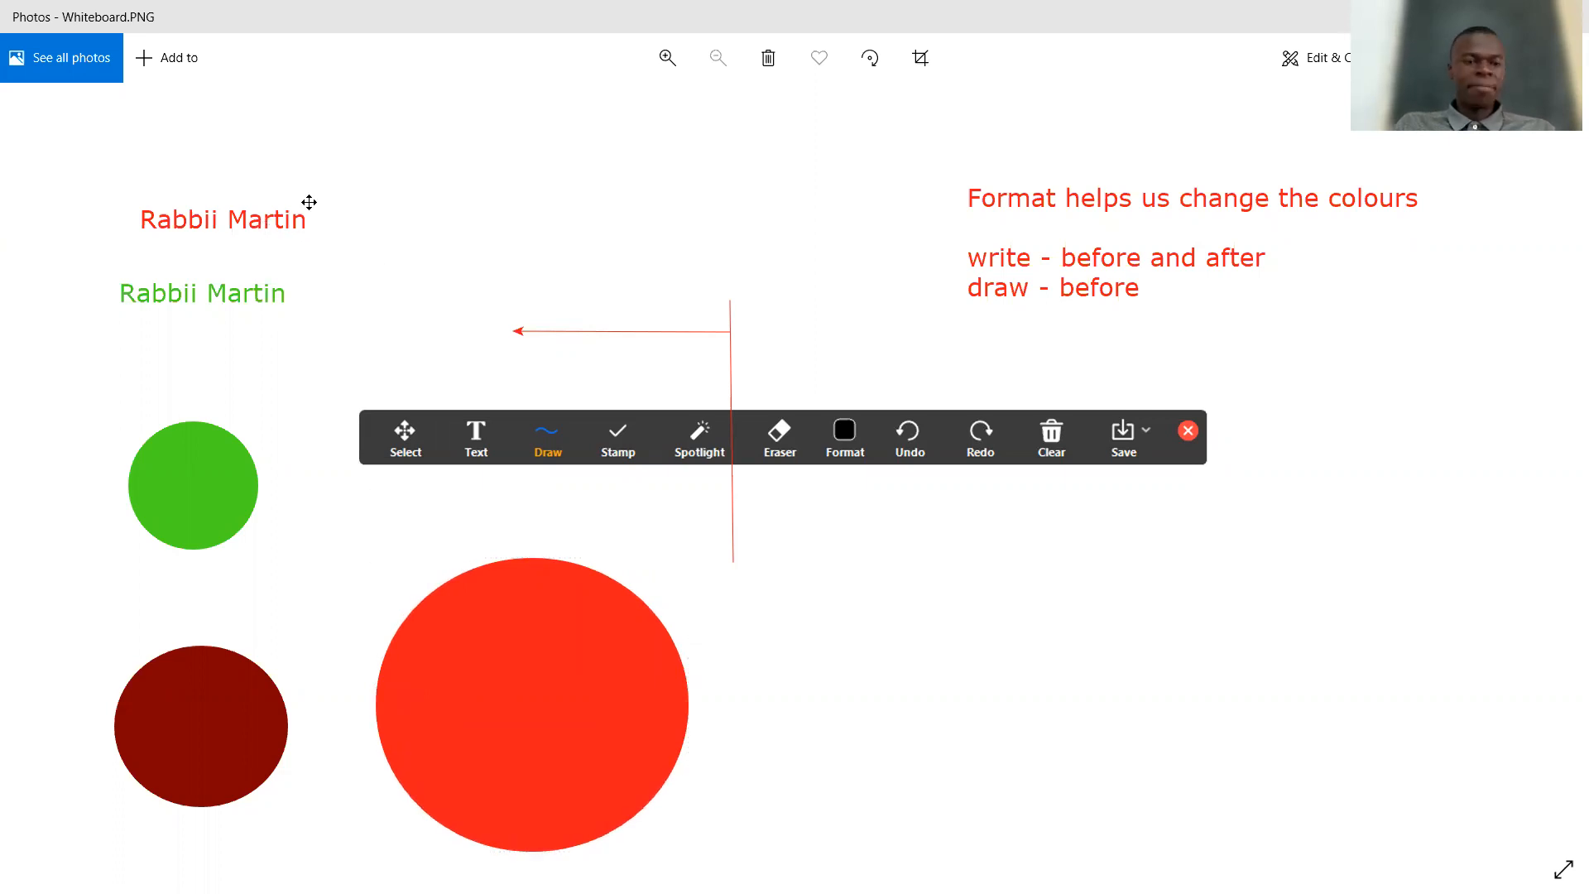
- Extend the upper red name label with the word "from" followed by the first name
left_click(245, 226)
left_click(245, 226)
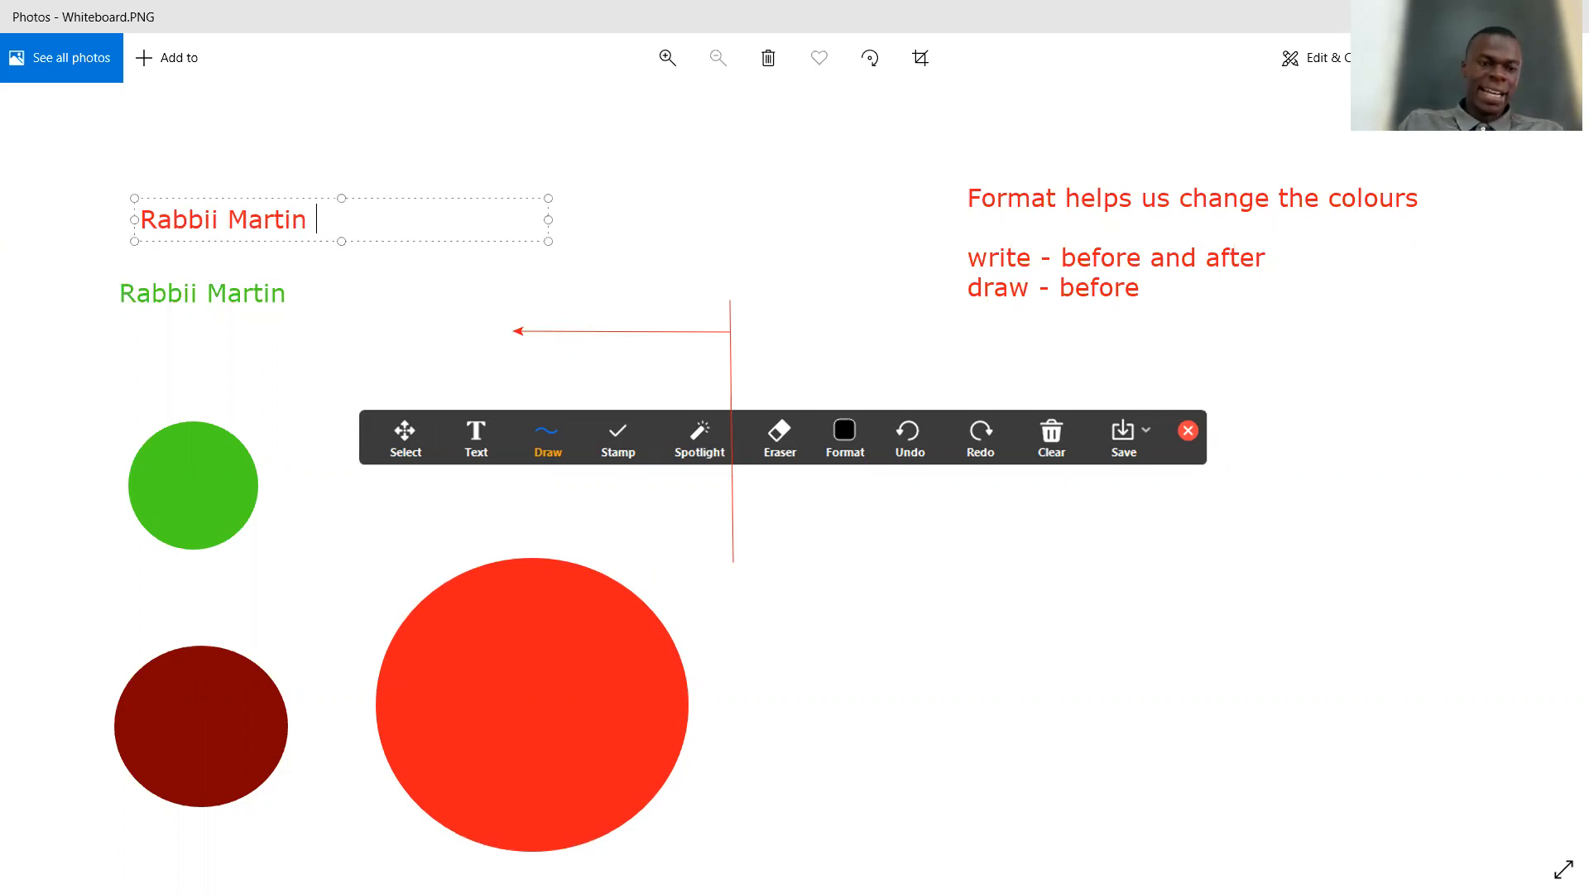
type("Te")
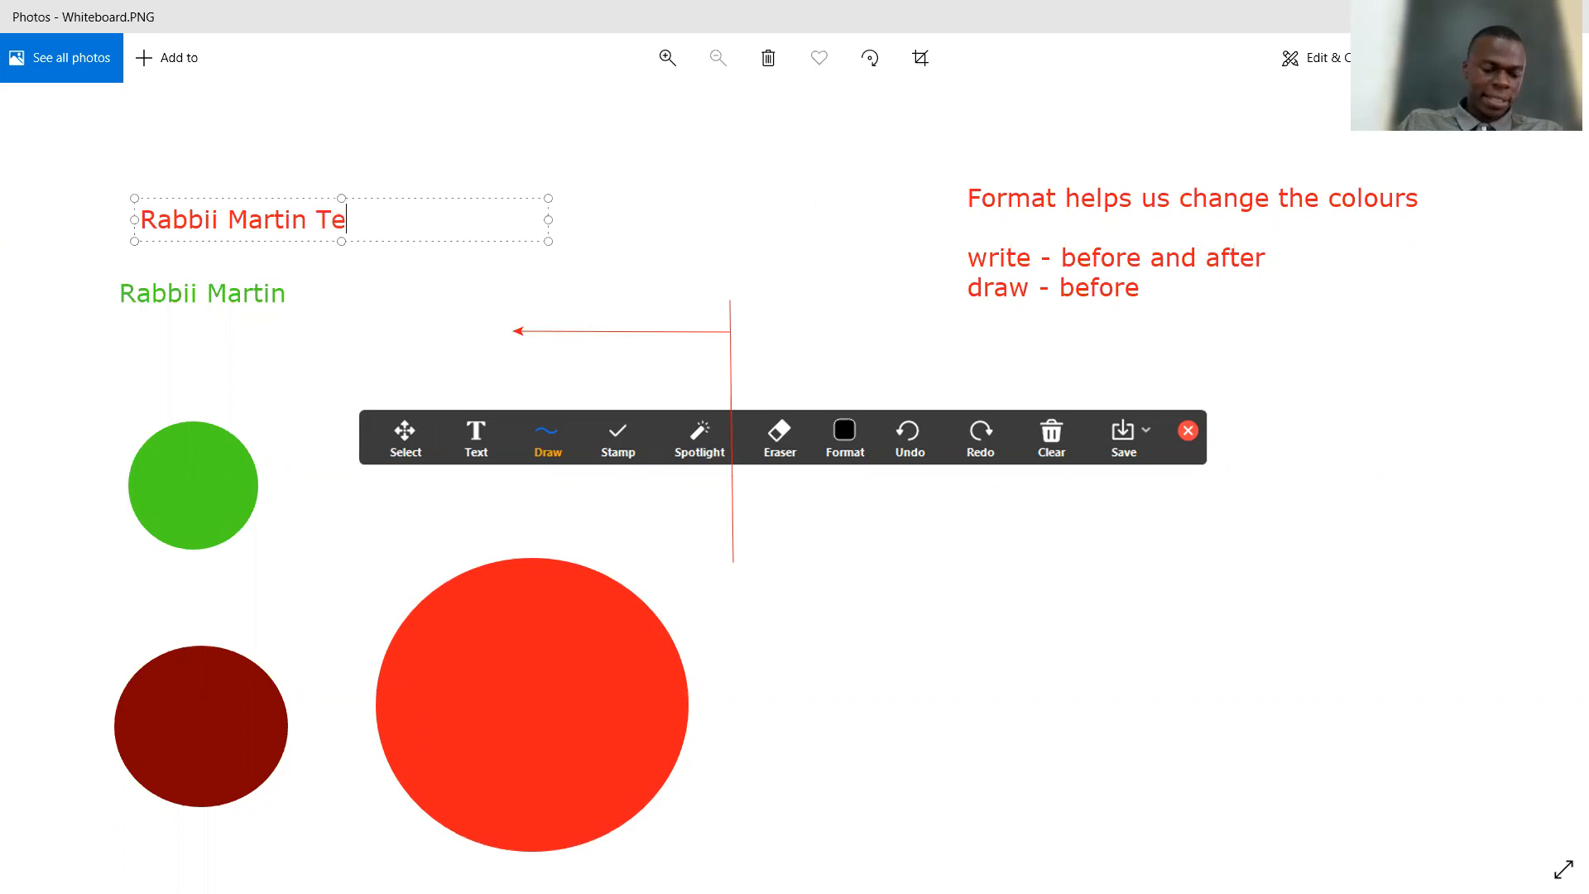
type("ec")
key("BackSpace")
key("BackSpace")
key("BackSpace")
key("BackSpace")
type("from ")
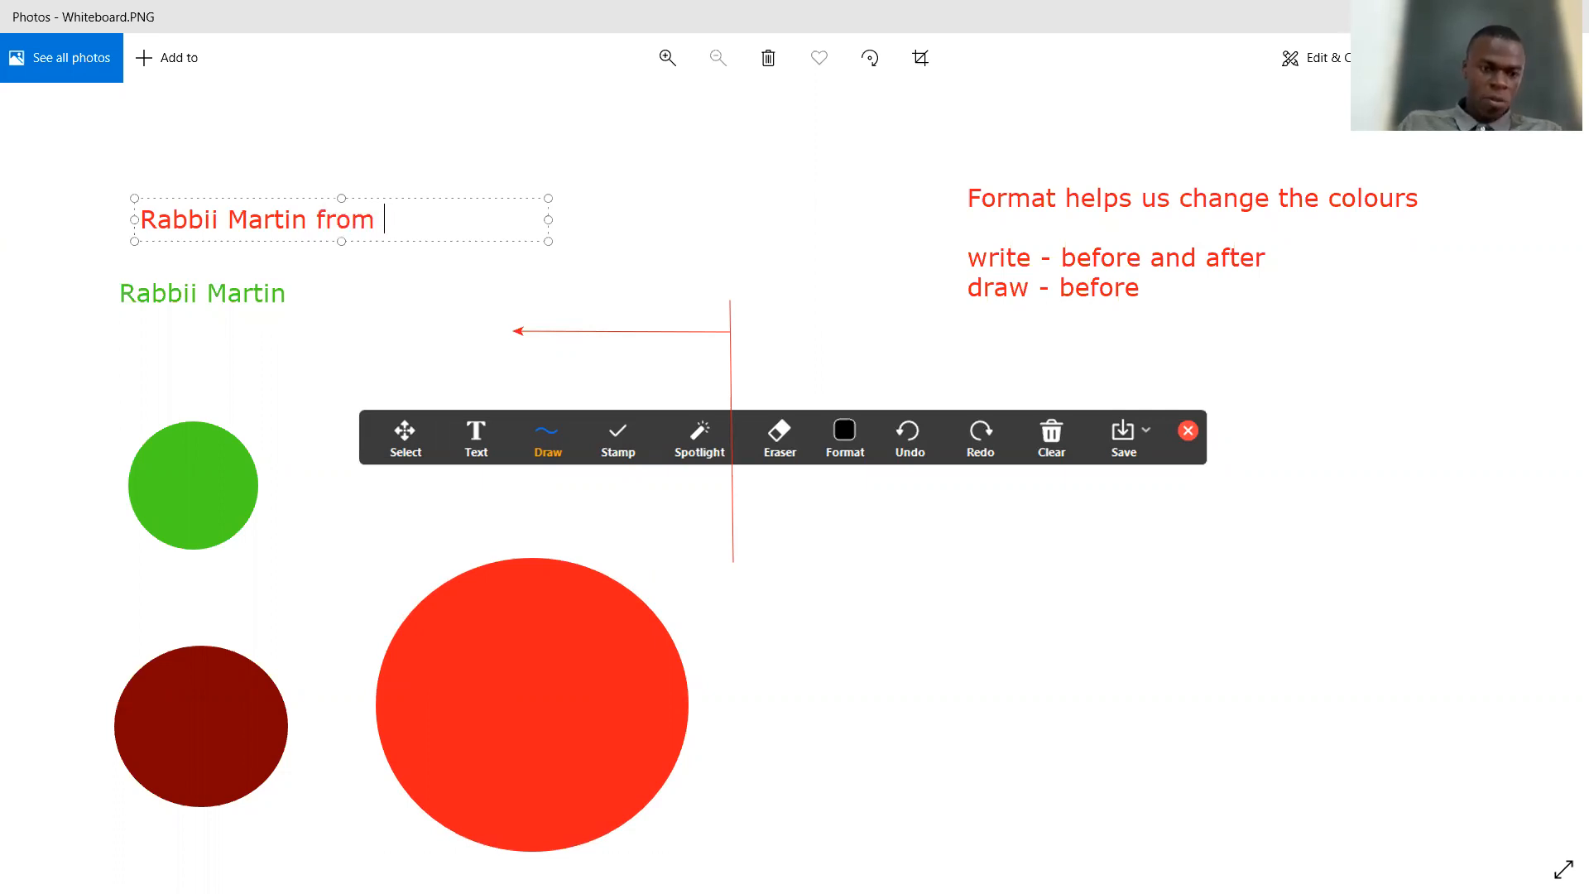
type("Rabbii")
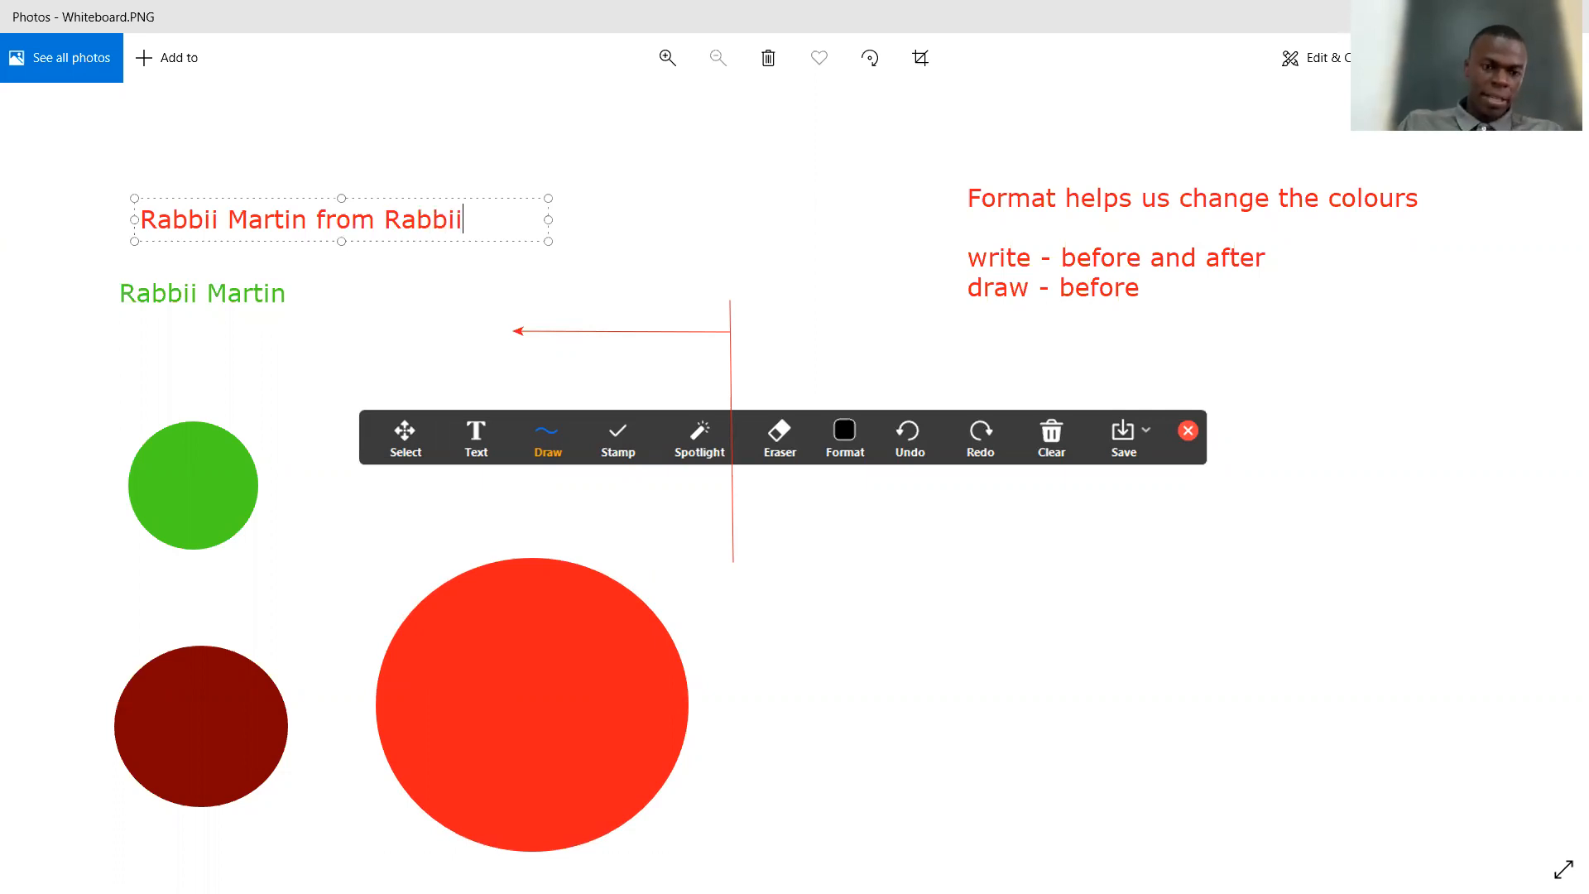
- Move the upper and lower name labels slightly left and narrow each box to fit its text
left_click_drag(322, 196, 277, 198)
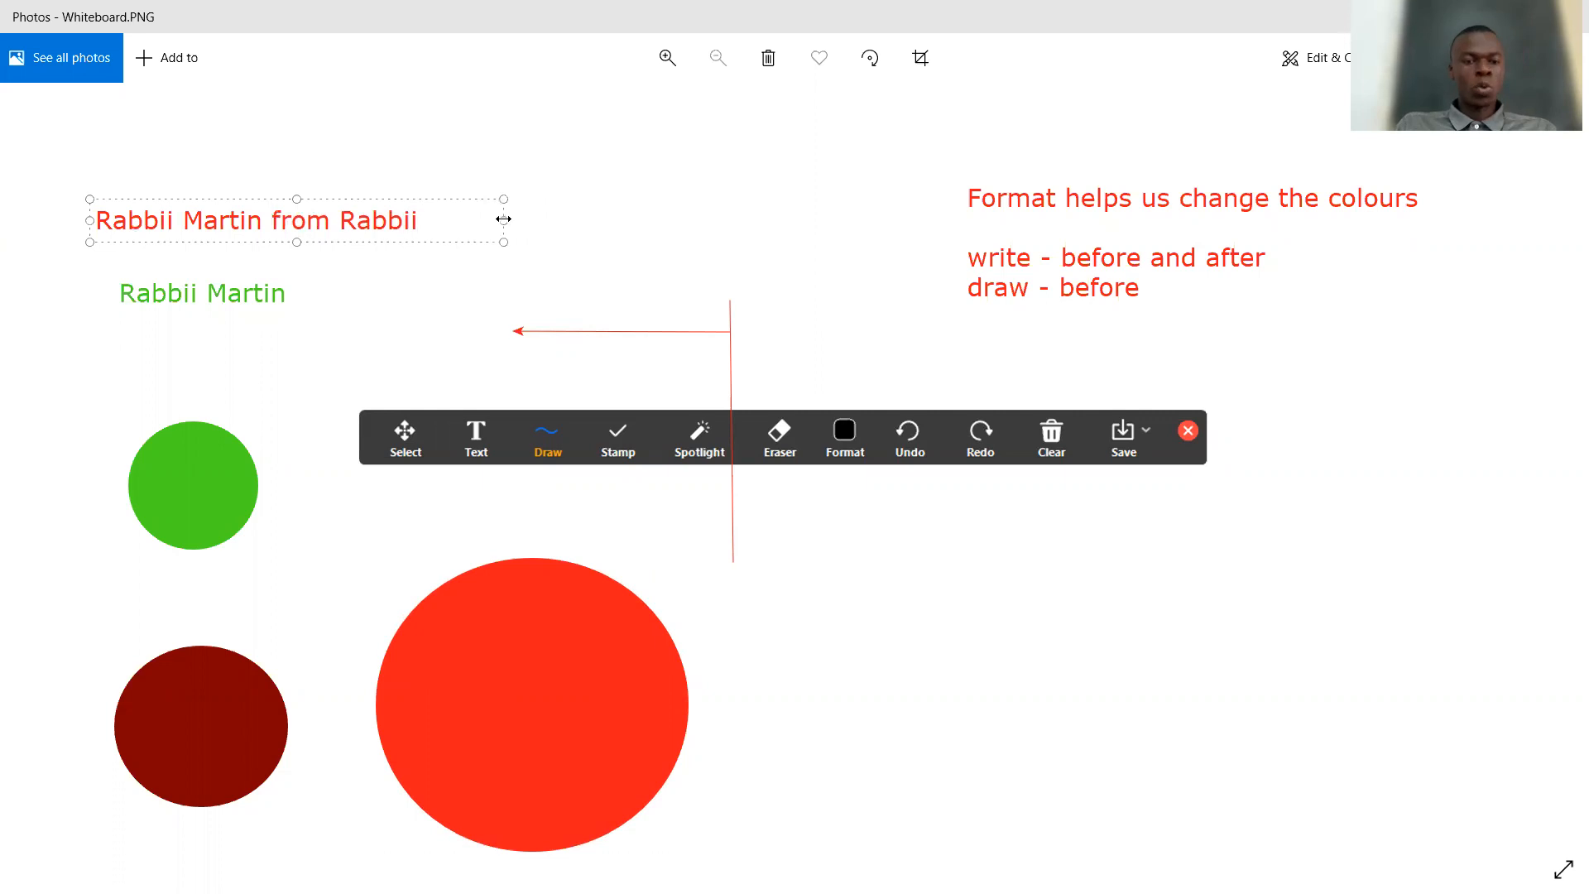
left_click_drag(430, 215, 431, 217)
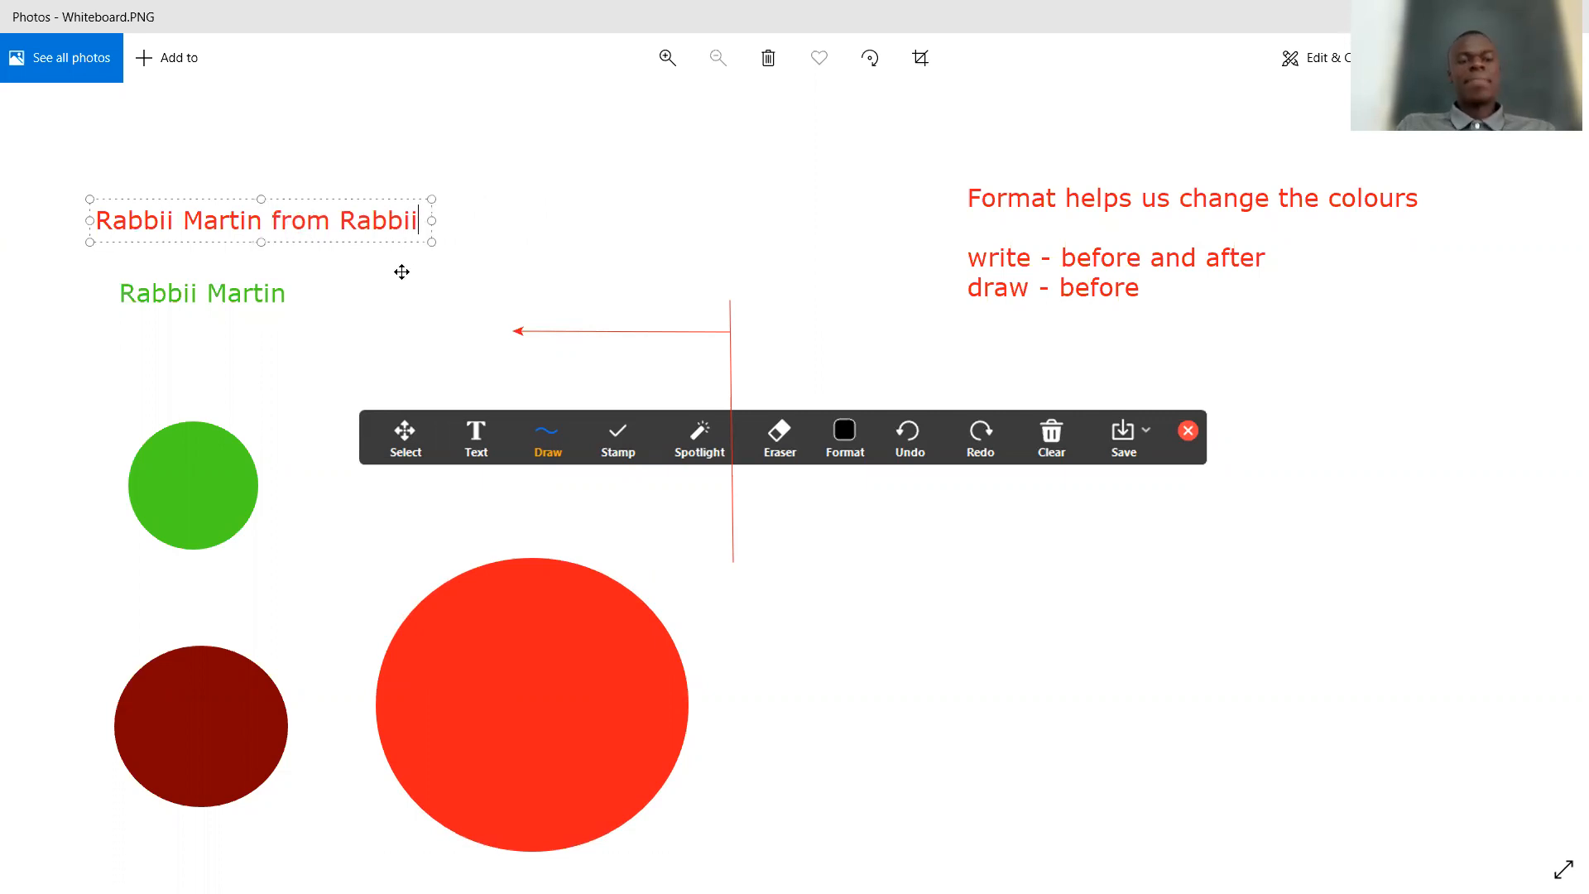
left_click(401, 271)
left_click_drag(320, 285, 281, 291)
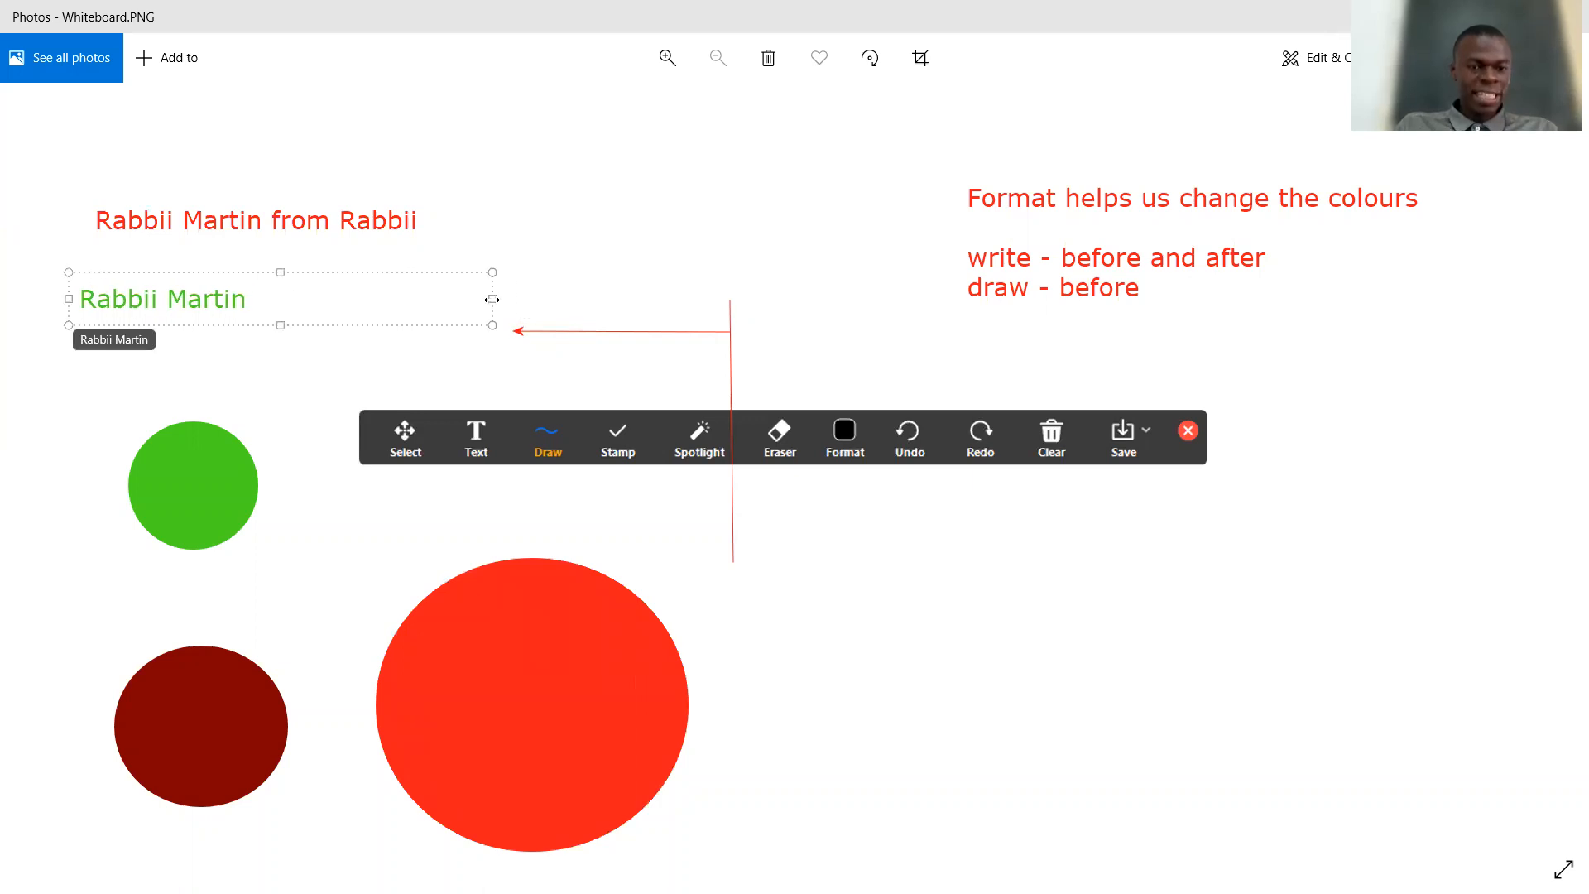
left_click_drag(491, 299, 266, 288)
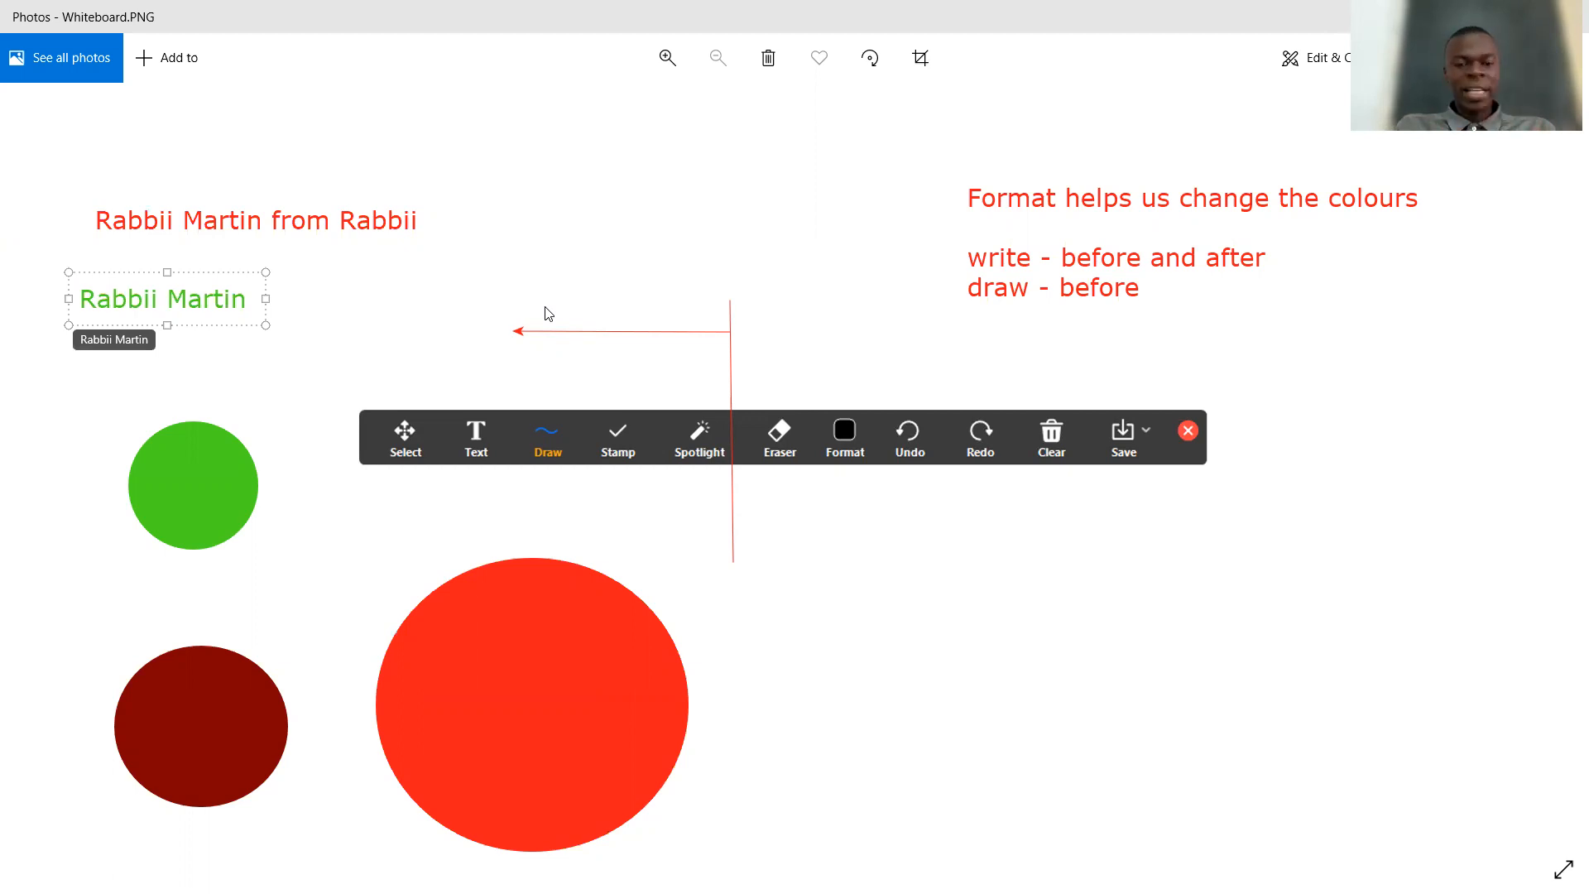
- Swing the red arrow to point right and back to the left, making it longer, and extend the vertical red line downwards
left_click(609, 332)
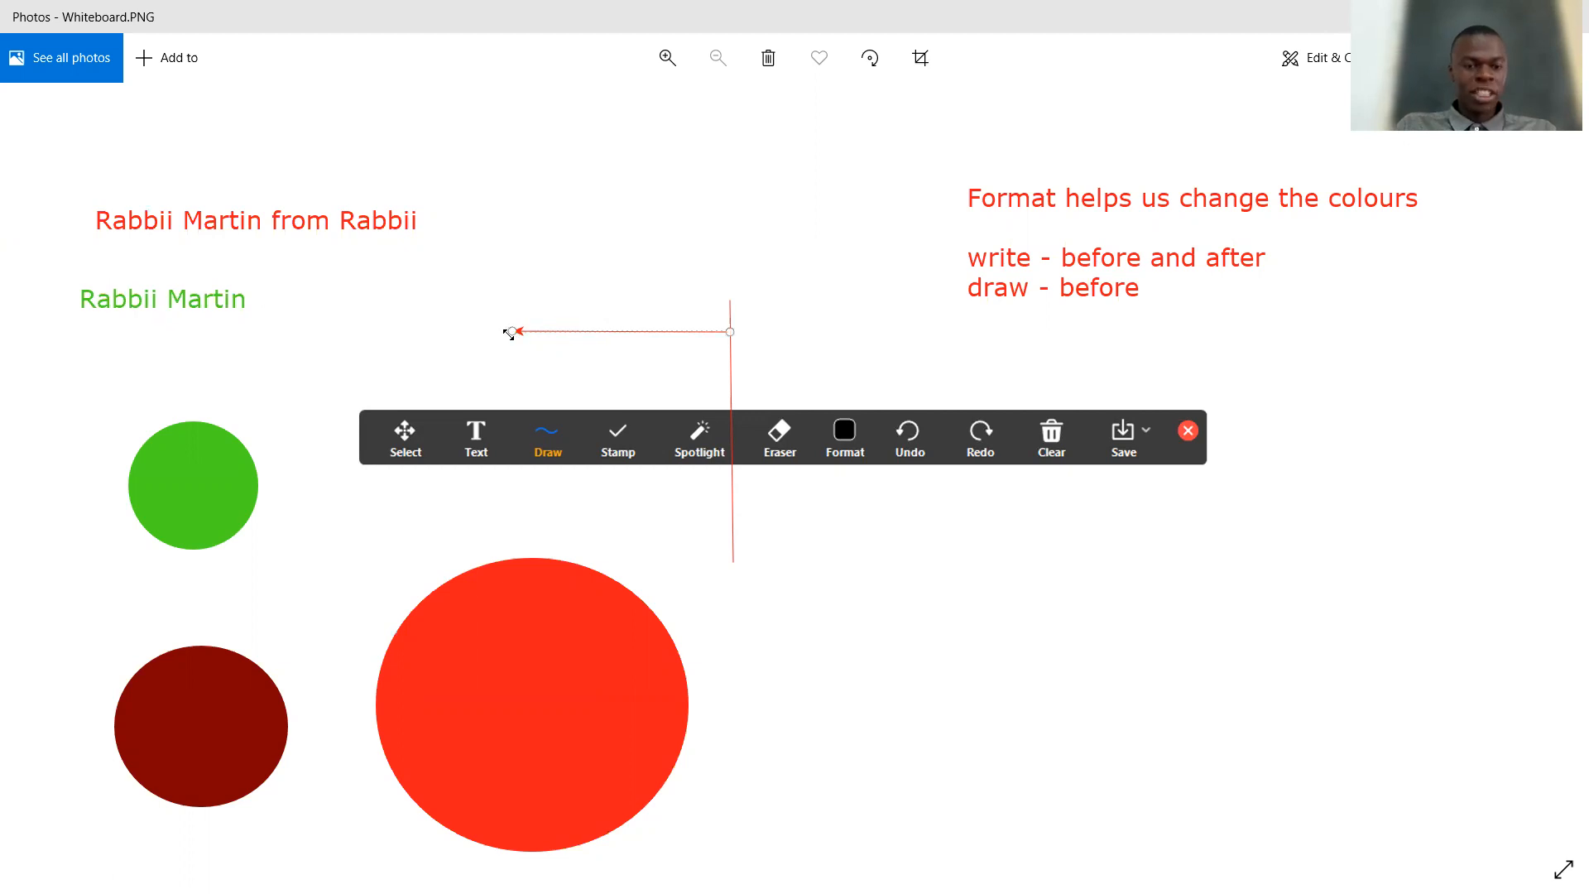
left_click_drag(665, 341, 991, 322)
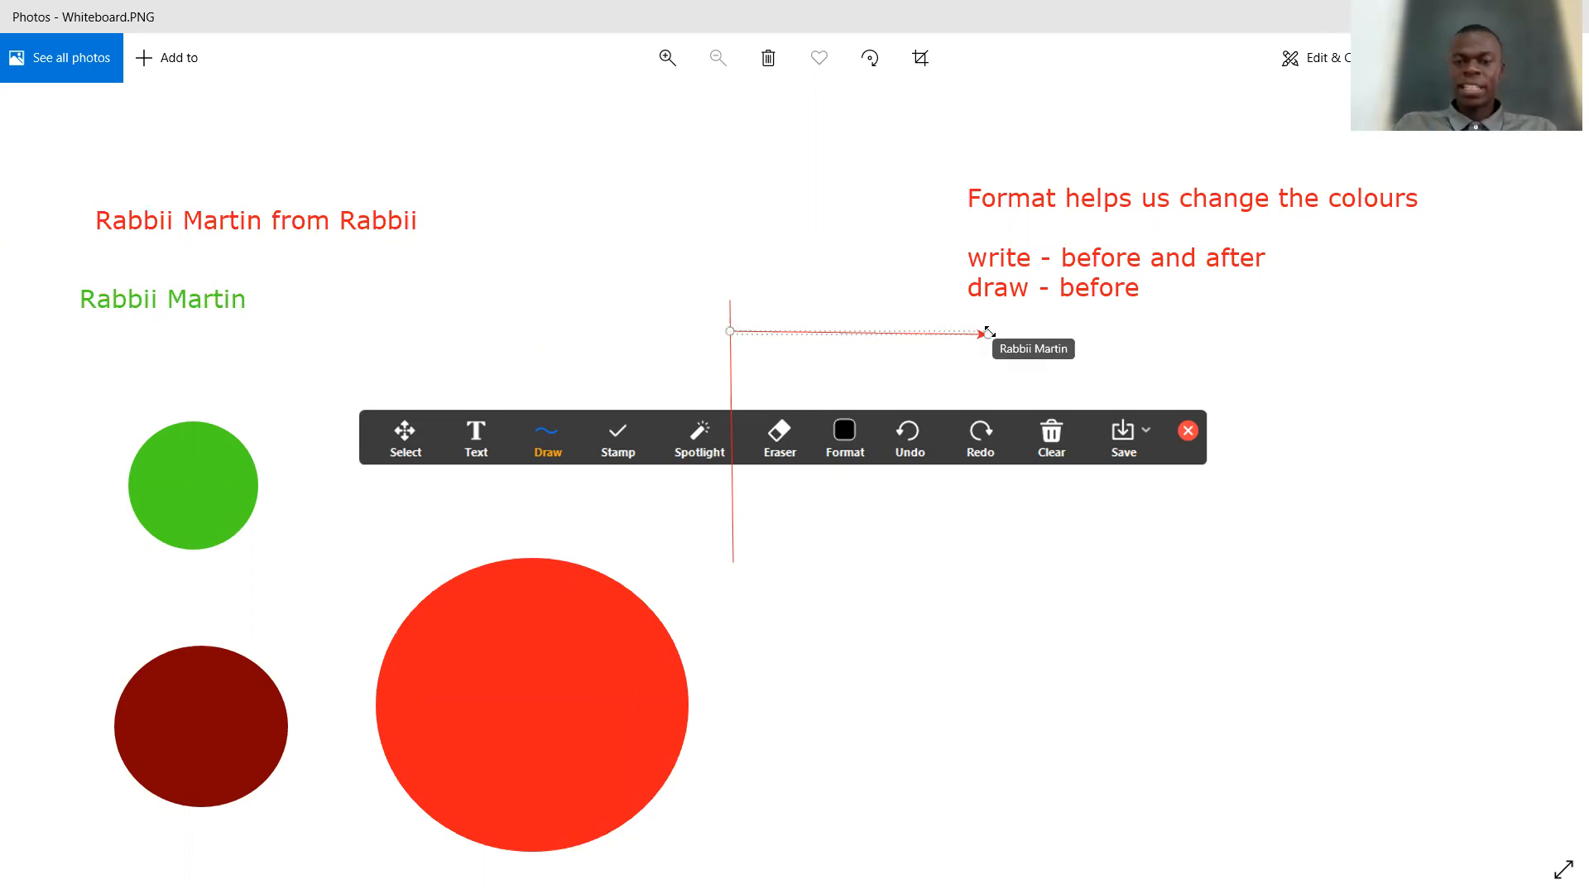
left_click_drag(989, 333, 441, 326)
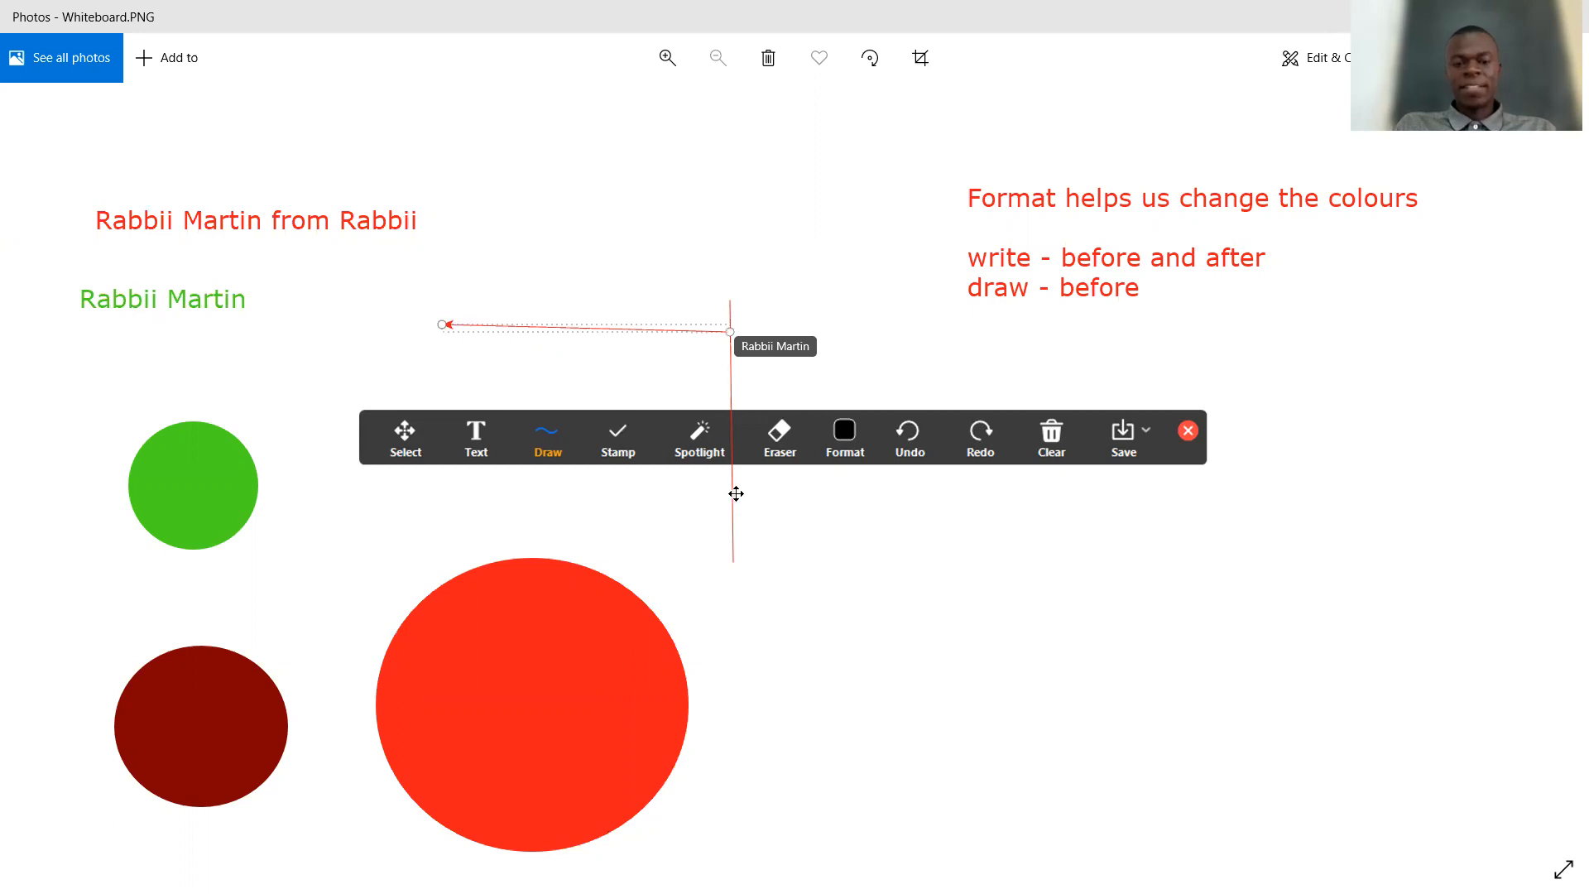
left_click(733, 493)
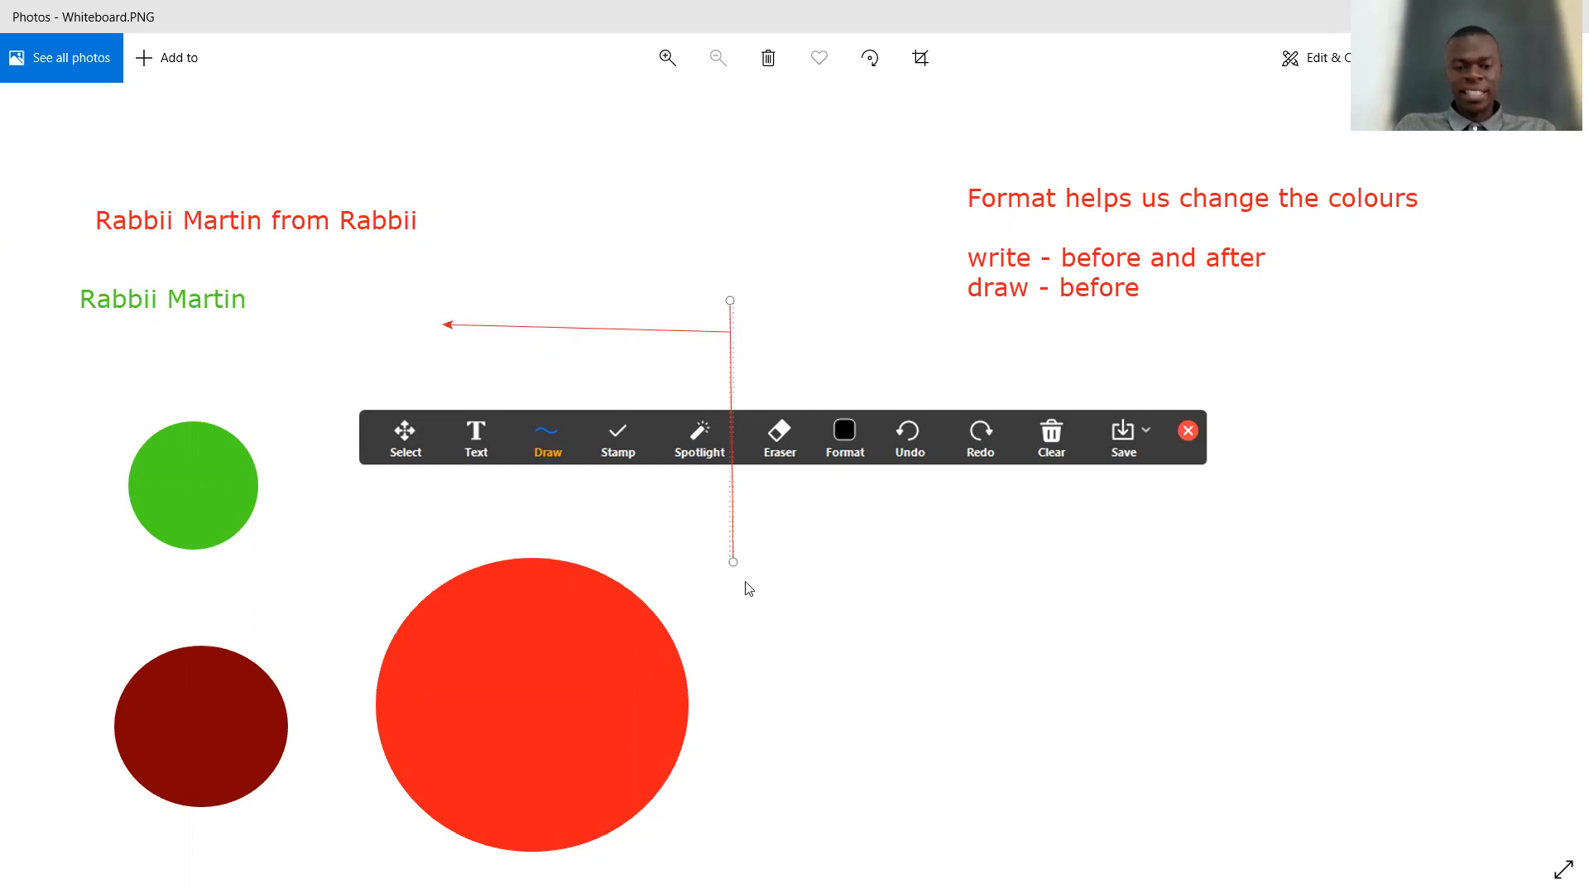
left_click_drag(733, 562, 724, 796)
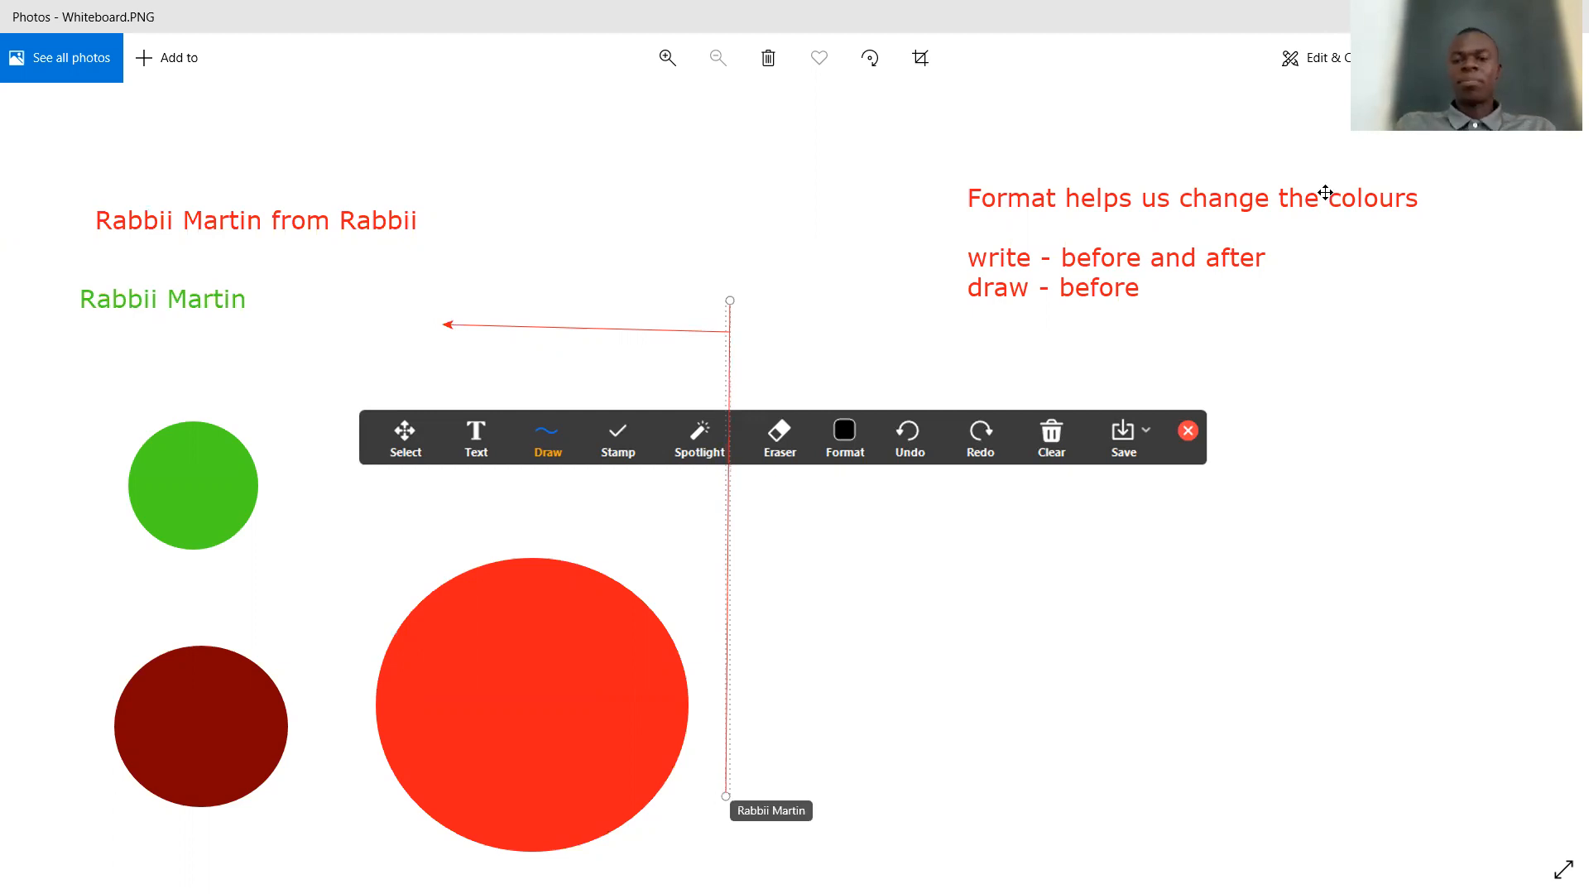
- Narrow the Format note's text box so its first line wraps before "colours", and refit the box to its text
left_click(1157, 234)
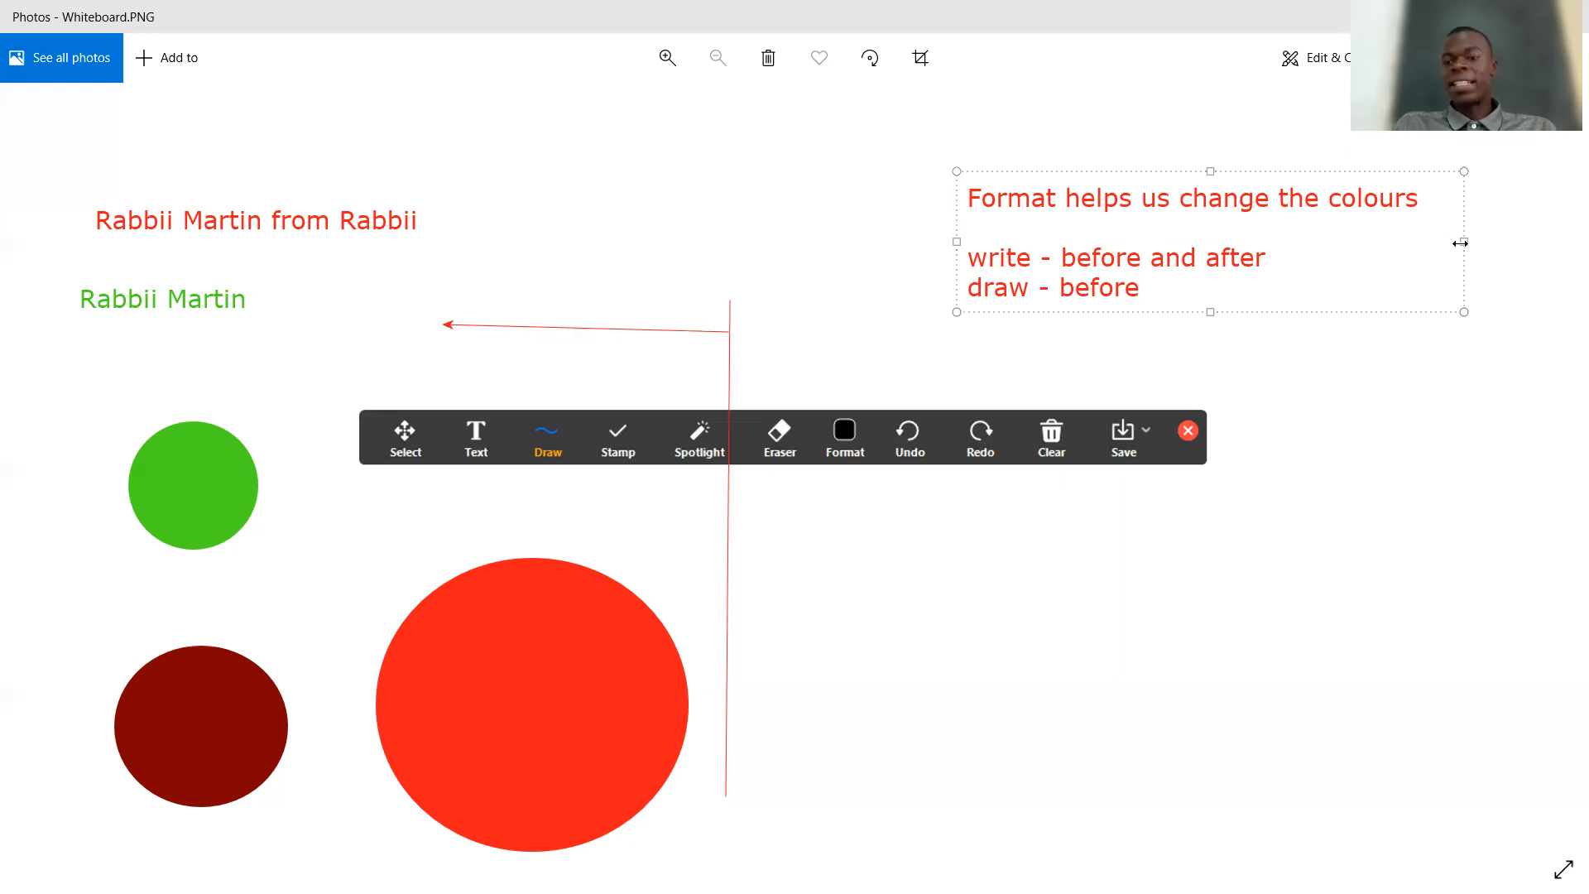
left_click_drag(1458, 241, 1333, 254)
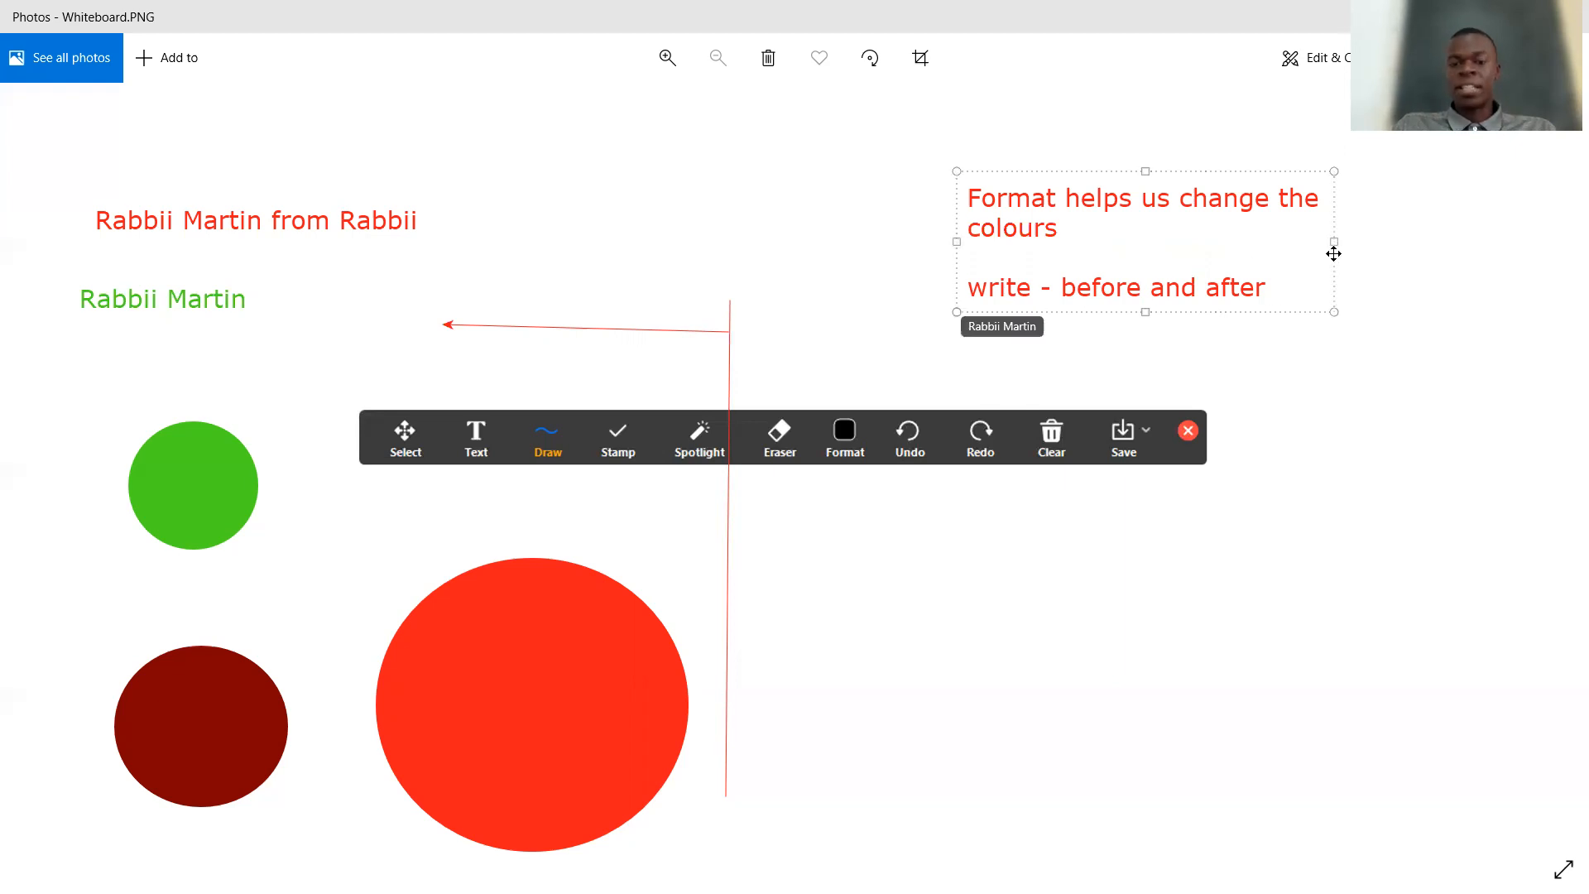
left_click(1447, 272)
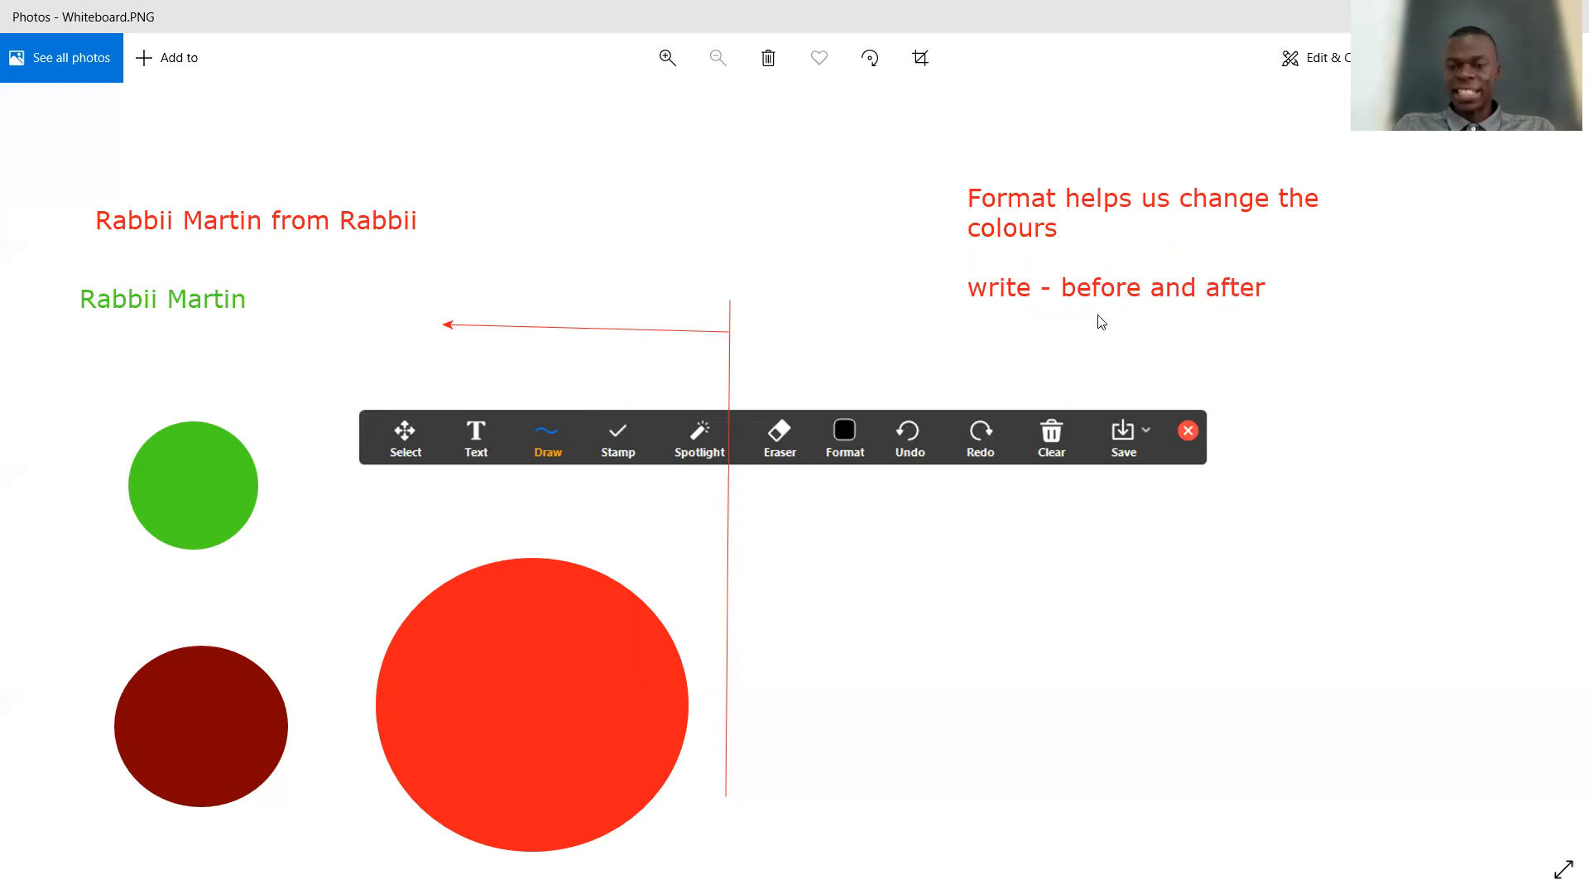
left_click(1206, 285)
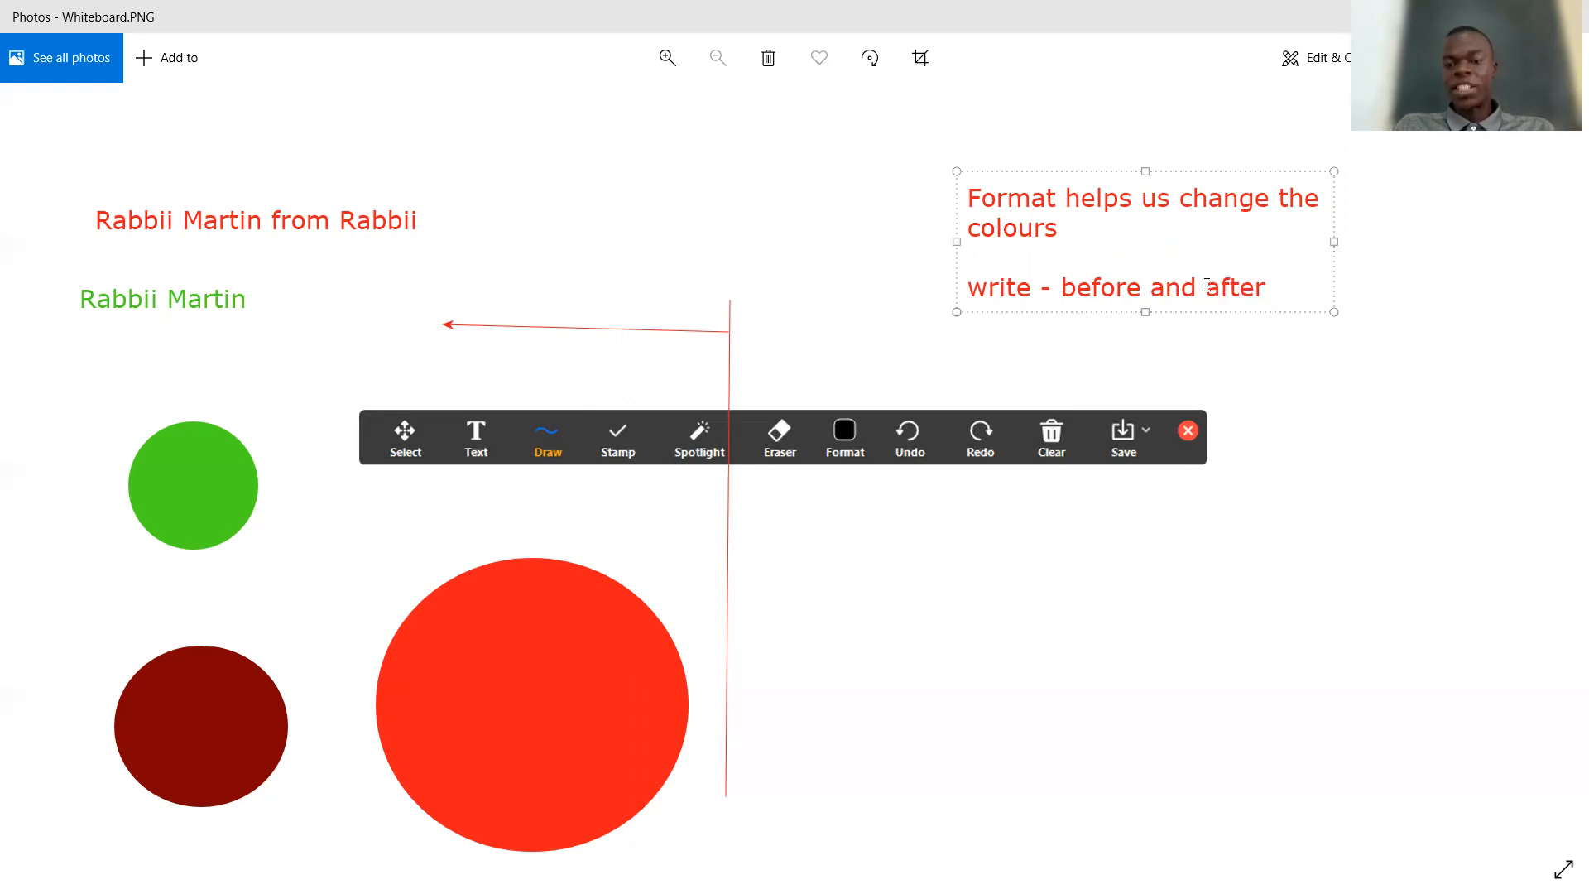
double_click(1207, 285)
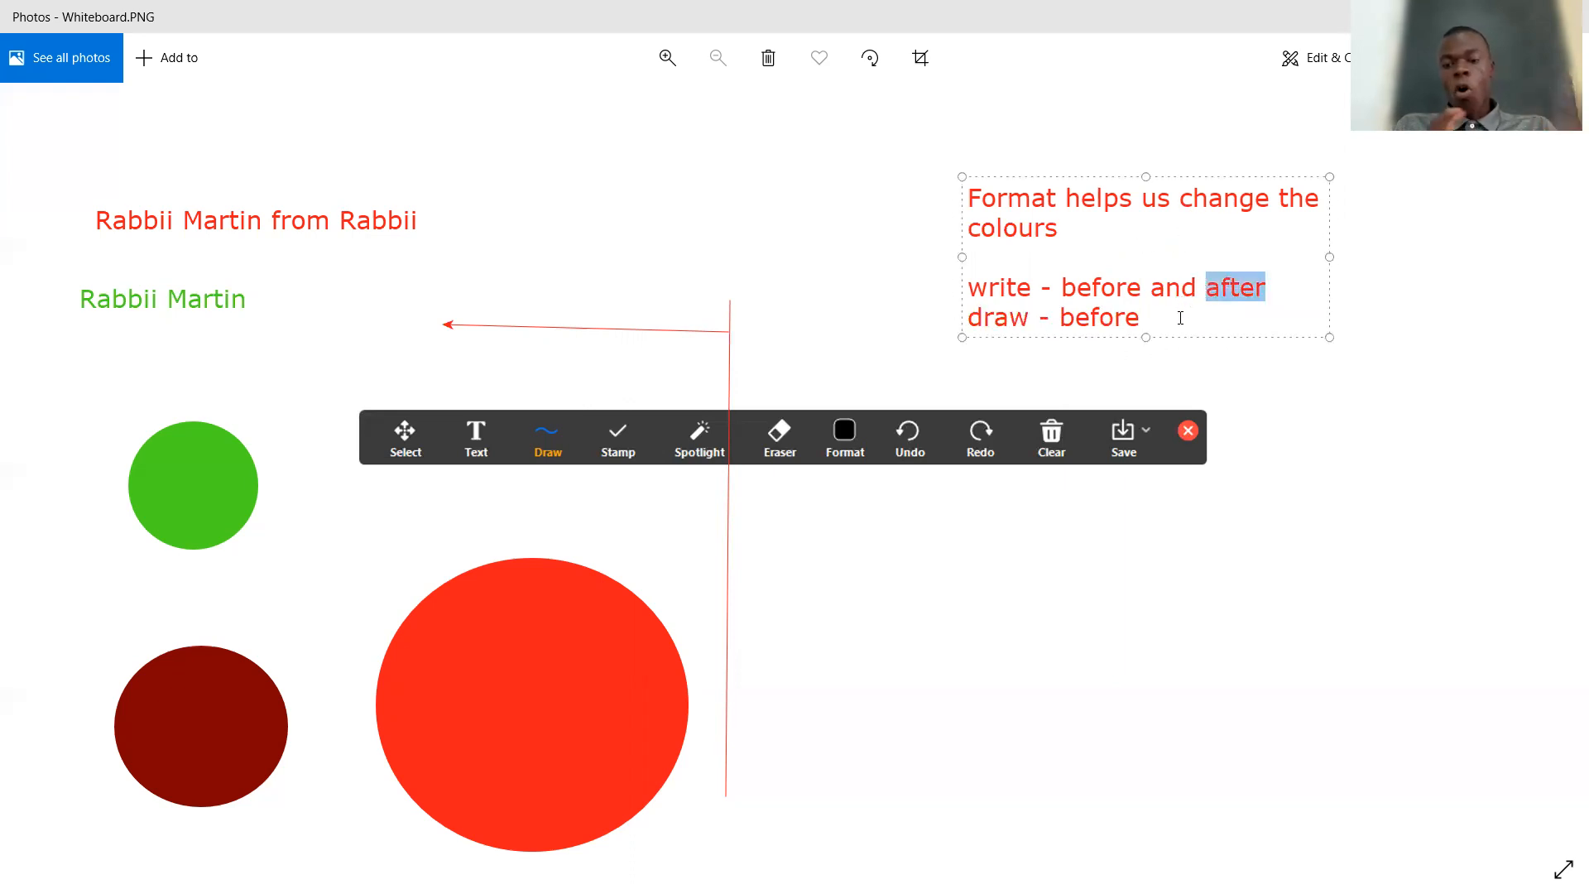
left_click(1180, 318)
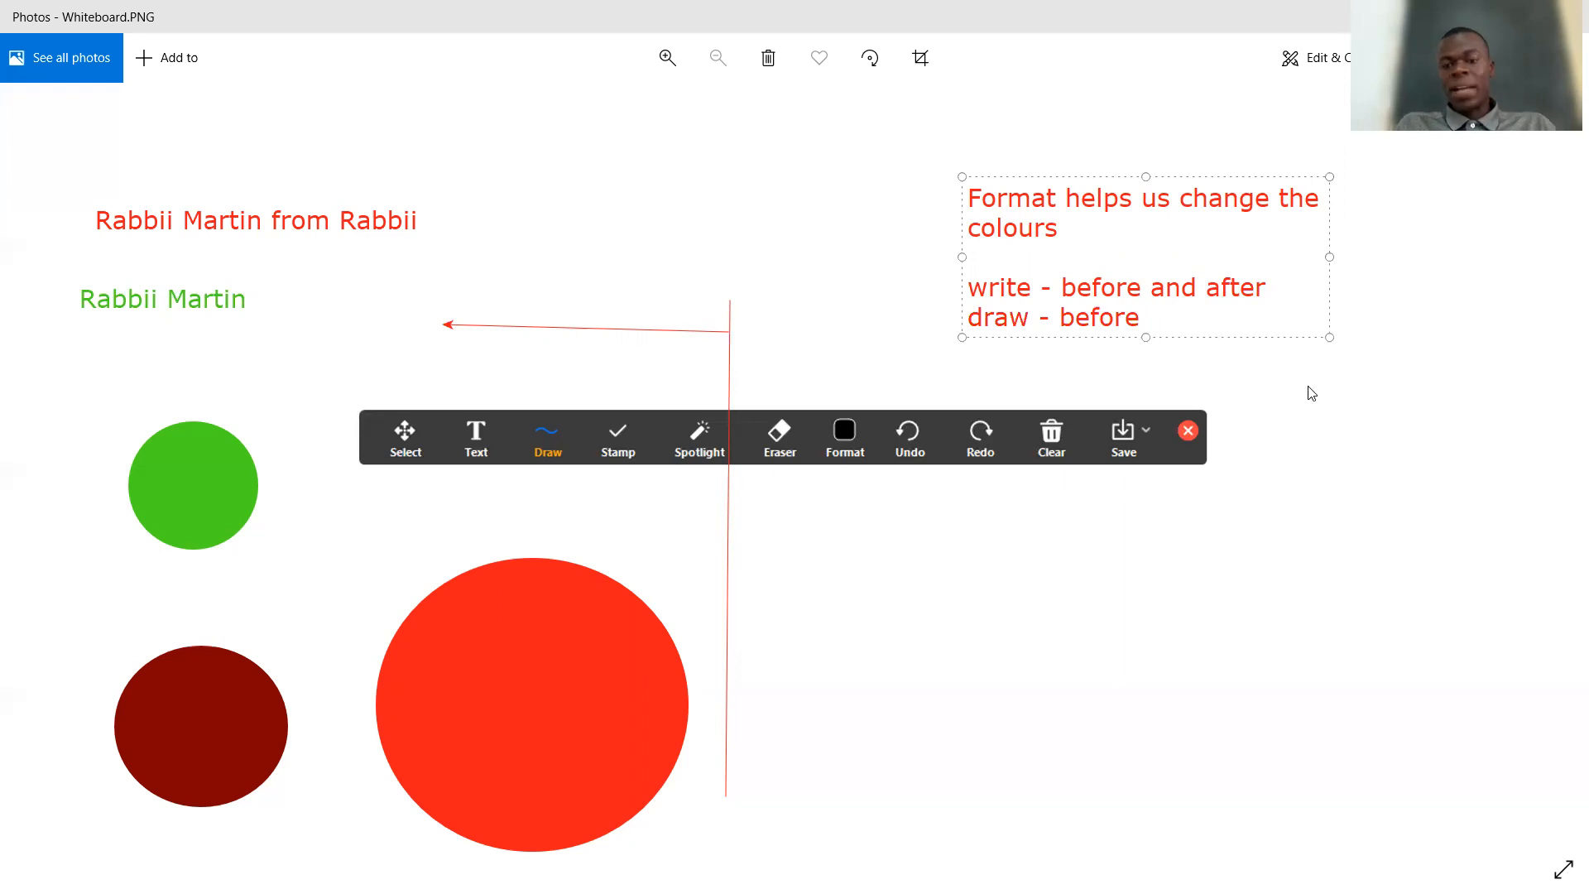
left_click(1255, 304)
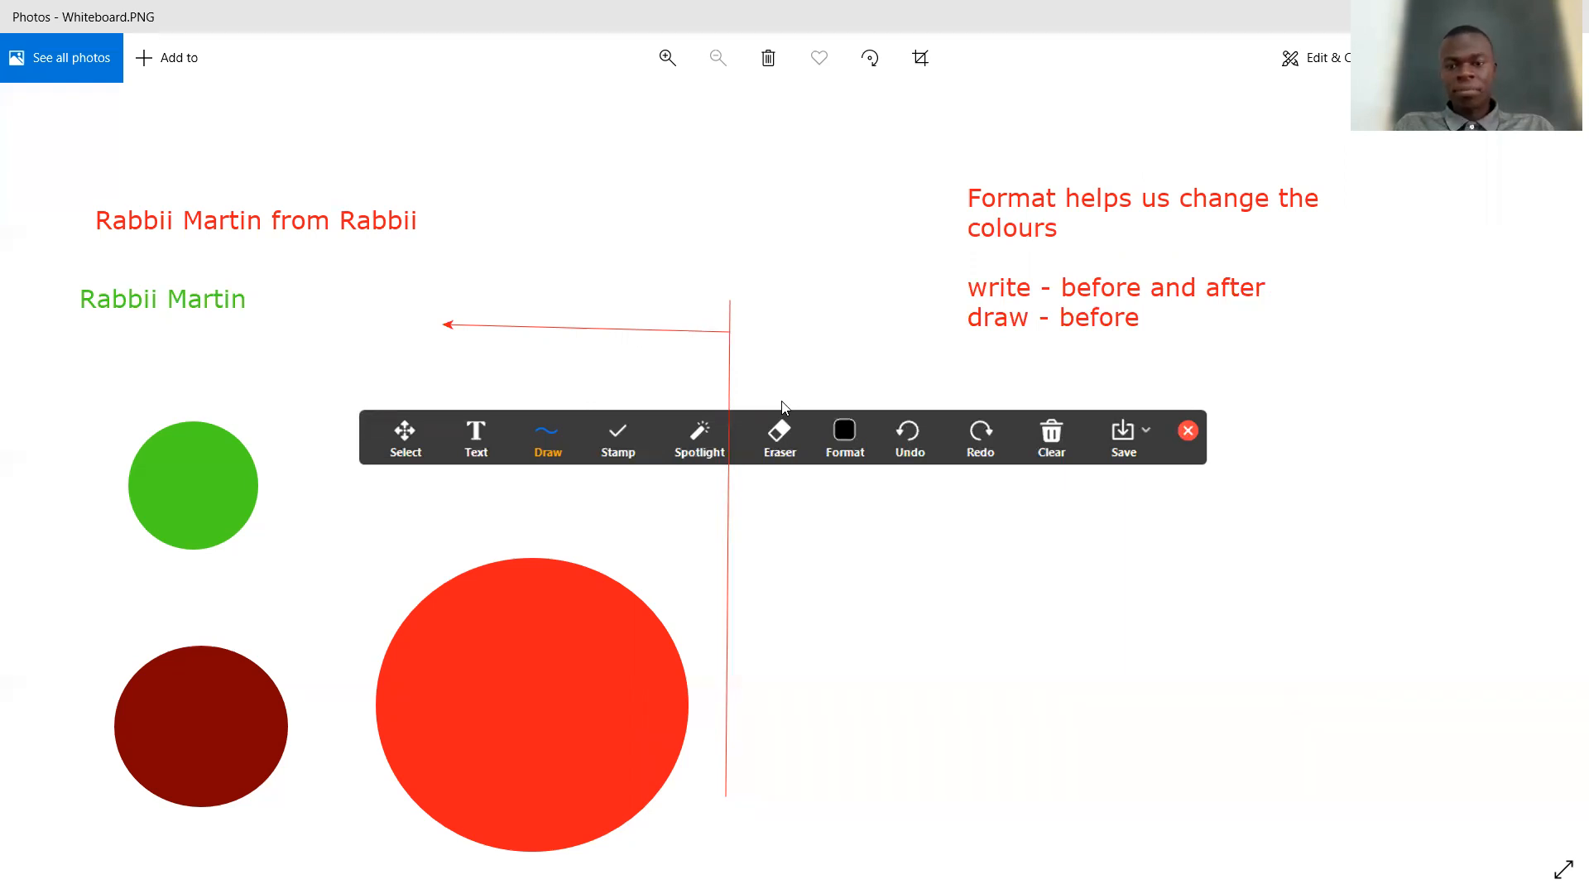
- Erase the whole Format note with the Eraser and undo the erasure
left_click(977, 280)
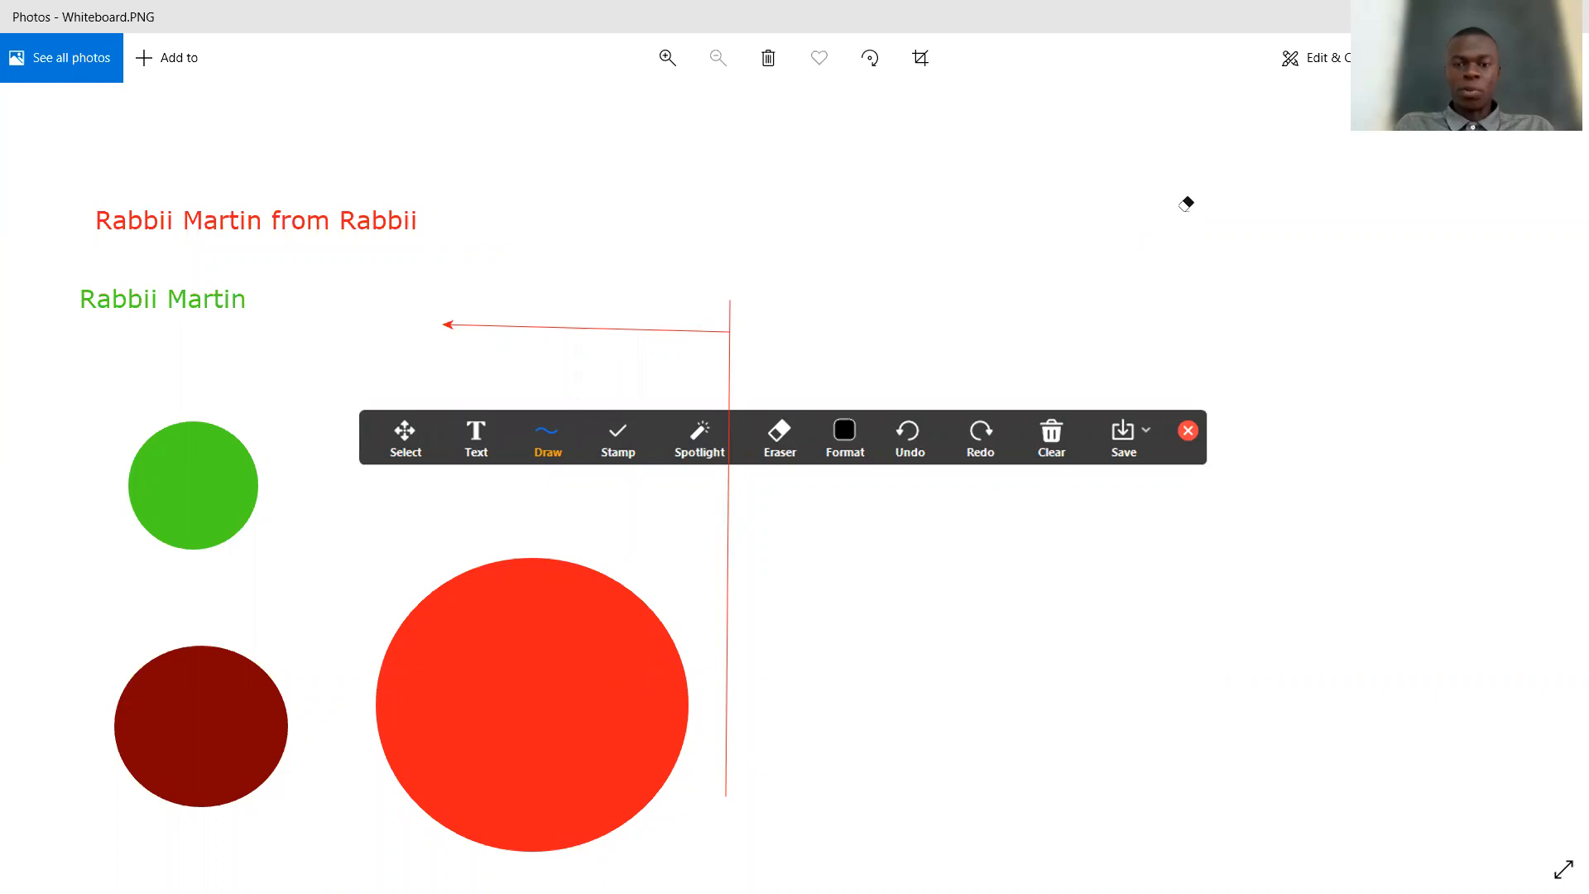
key("ctrl+z")
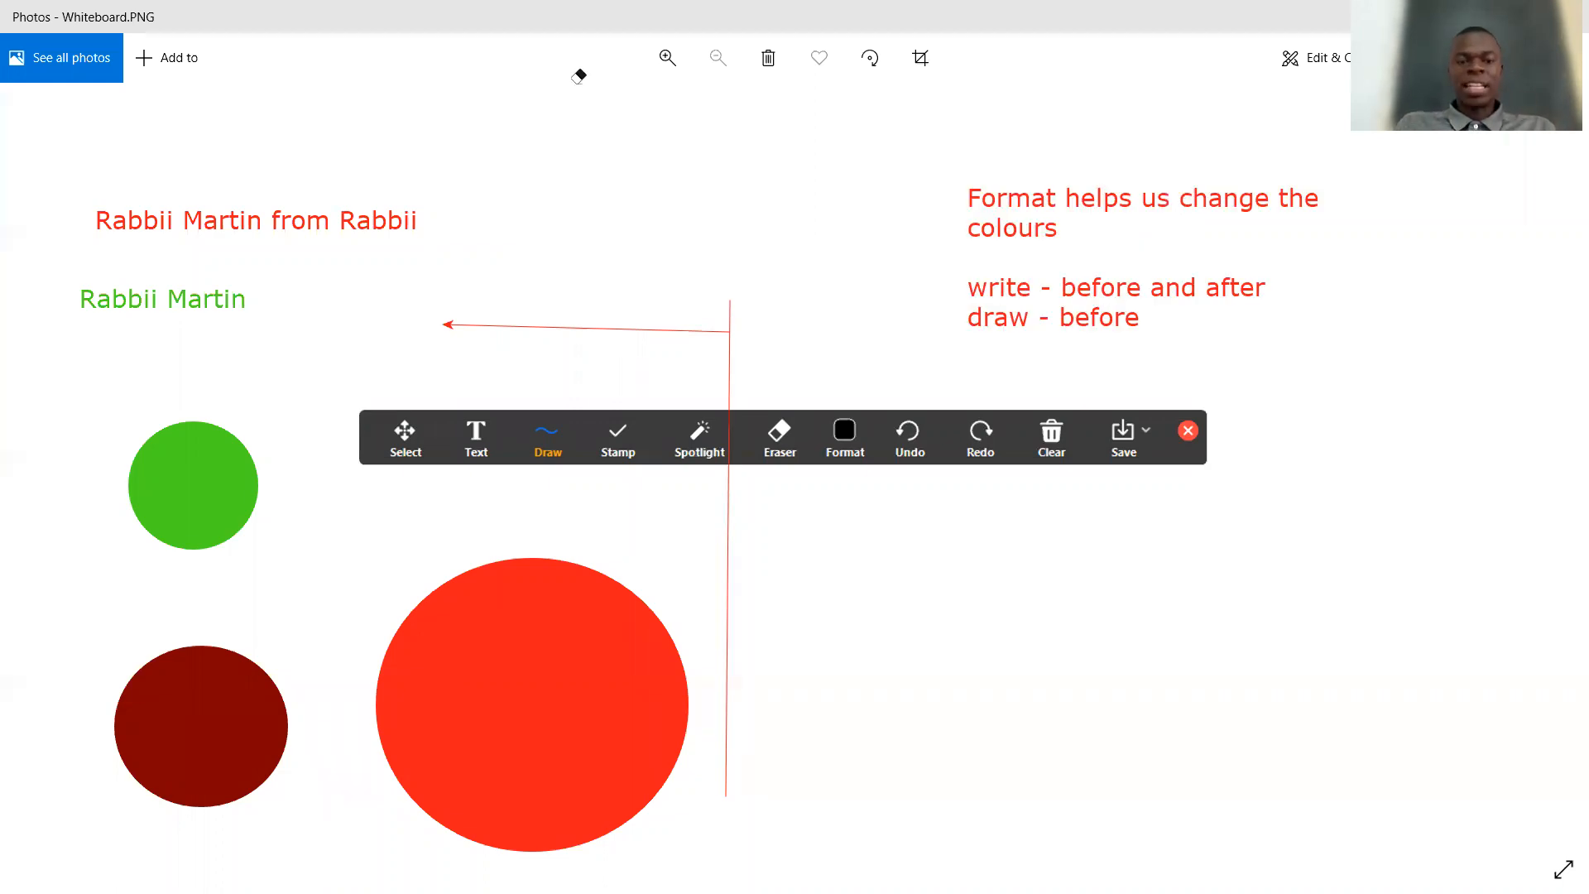
- Add full stops after "colours", "after" and "before" in the Format note and recolour its text blue
left_click(1154, 267)
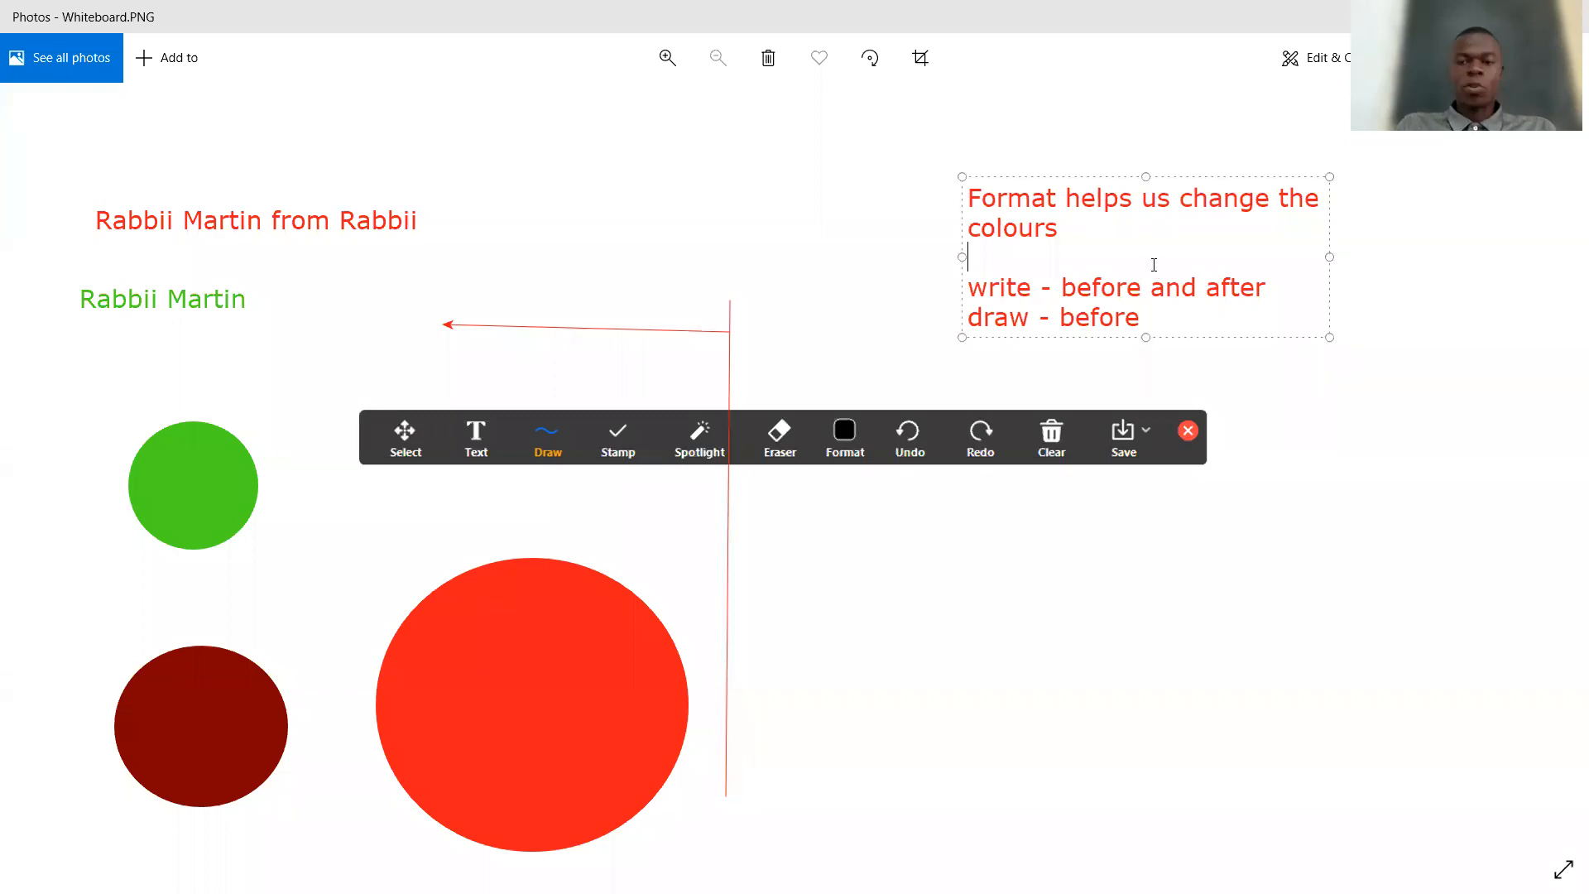
left_click(1171, 308)
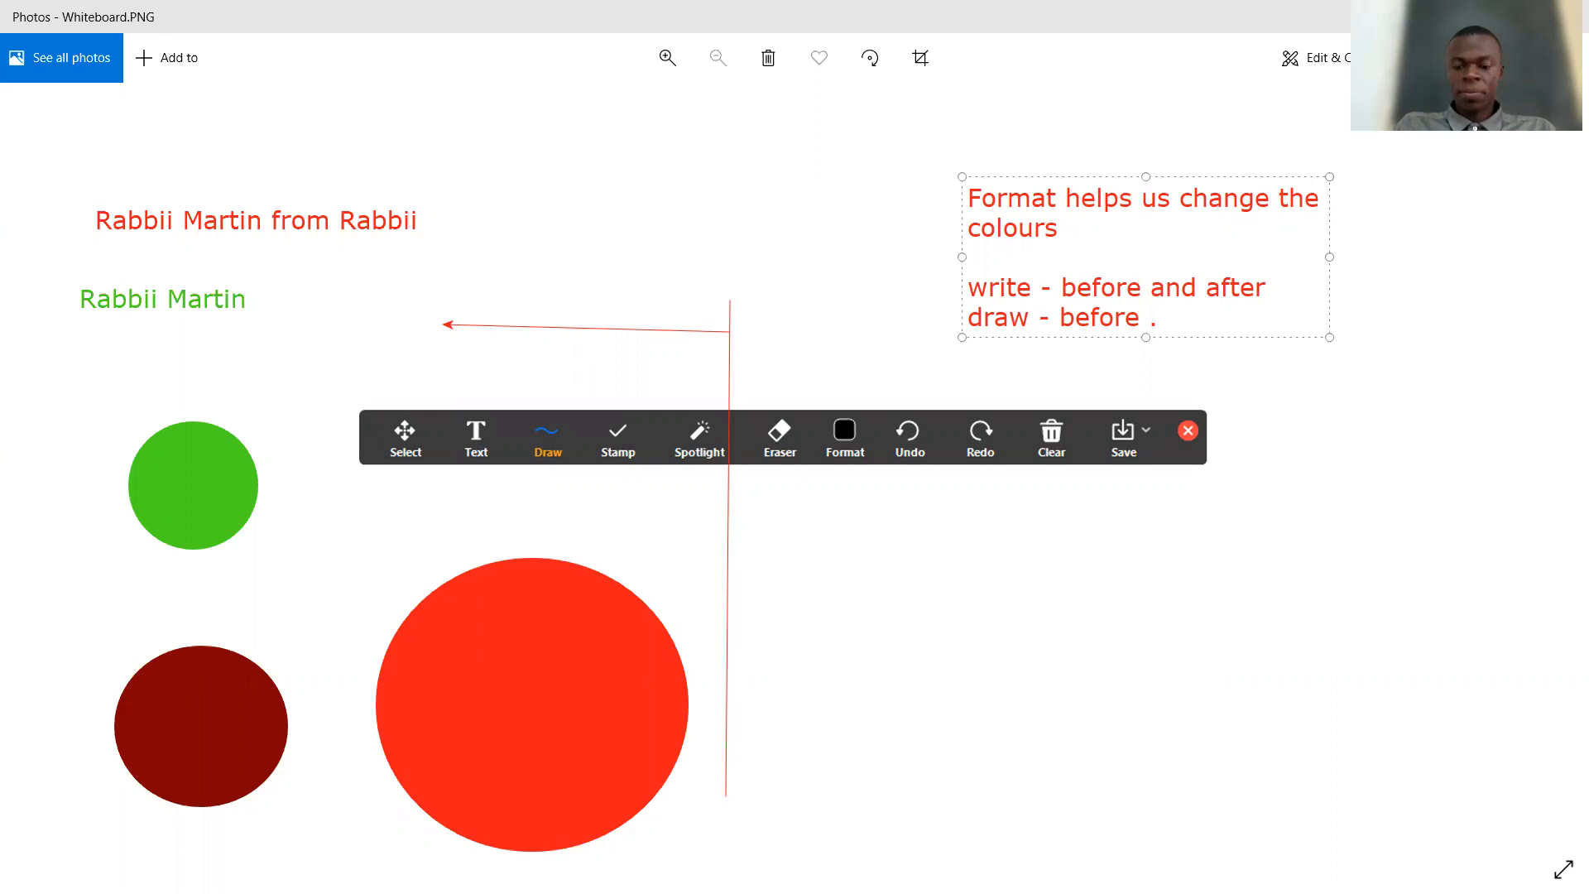
key("BackSpace")
type(".")
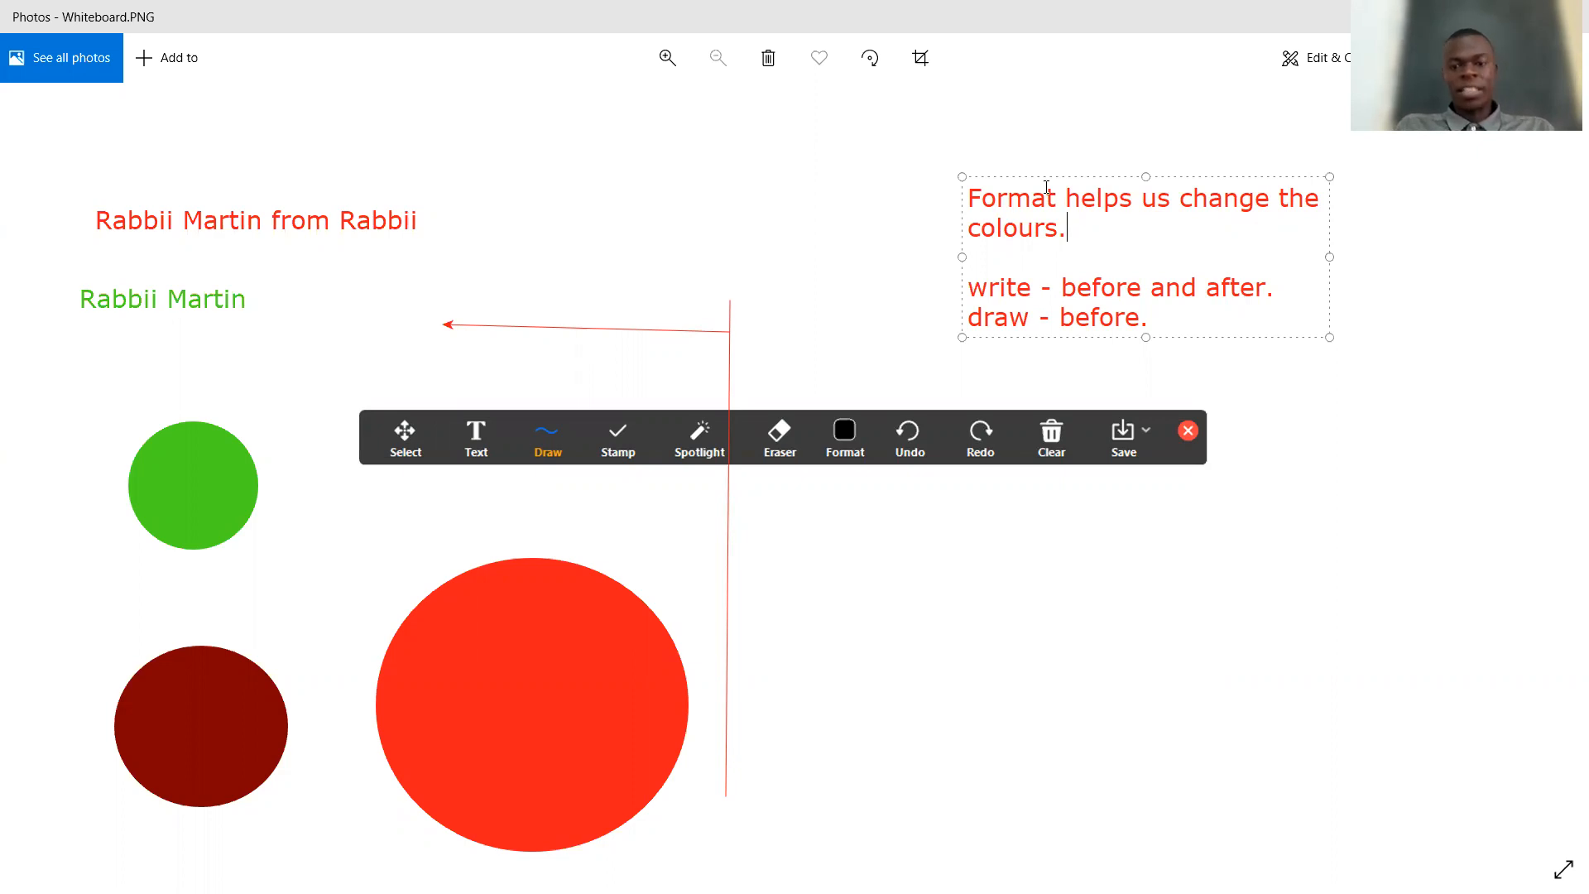
left_click(1068, 649)
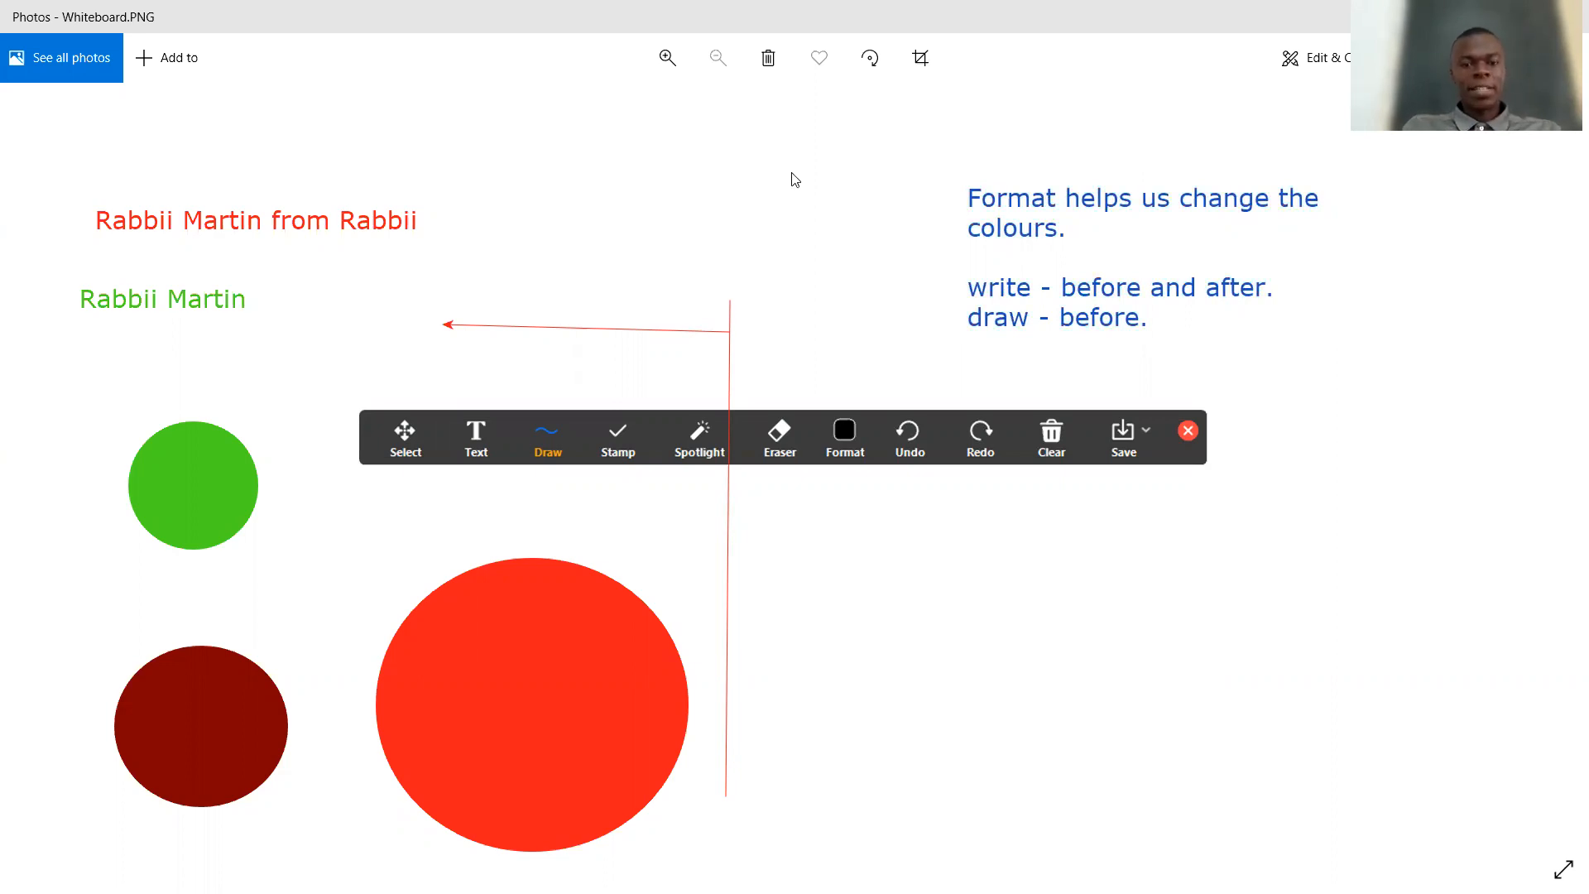
- Circle the Select tool, the Text tool and the upper red name label with the vanishing pen
mouse_move(403, 379)
left_mouse_down()
mouse_move(327, 511)
mouse_move(356, 533)
mouse_move(403, 502)
mouse_move(435, 415)
mouse_move(435, 385)
mouse_move(394, 380)
left_mouse_up()
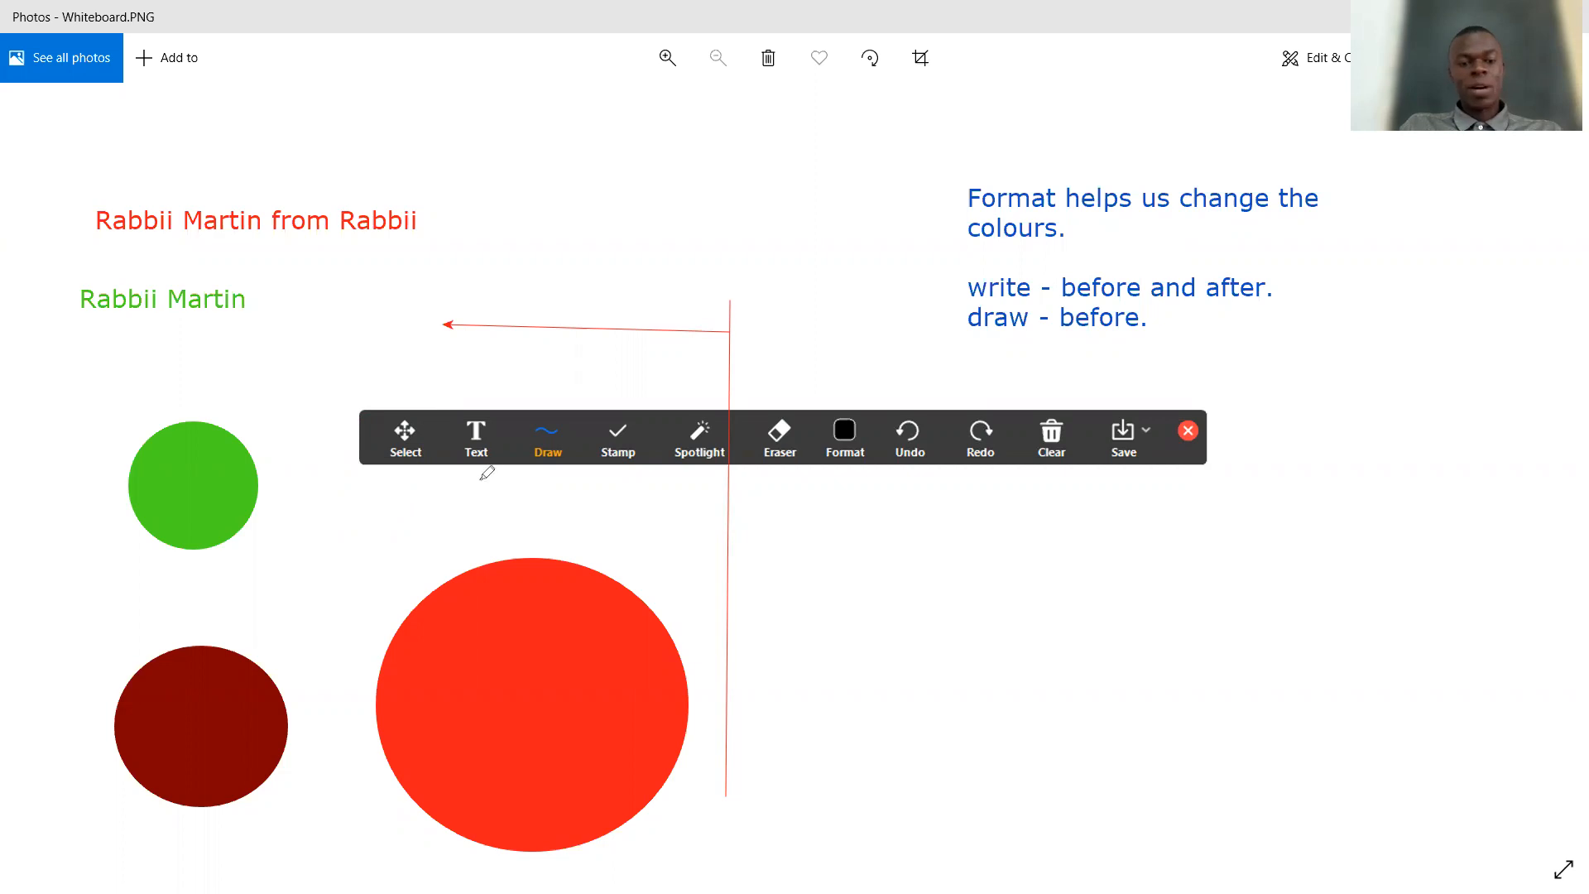
mouse_move(487, 396)
left_mouse_down()
mouse_move(468, 403)
mouse_move(465, 474)
mouse_move(500, 478)
mouse_move(506, 397)
mouse_move(485, 380)
left_mouse_up()
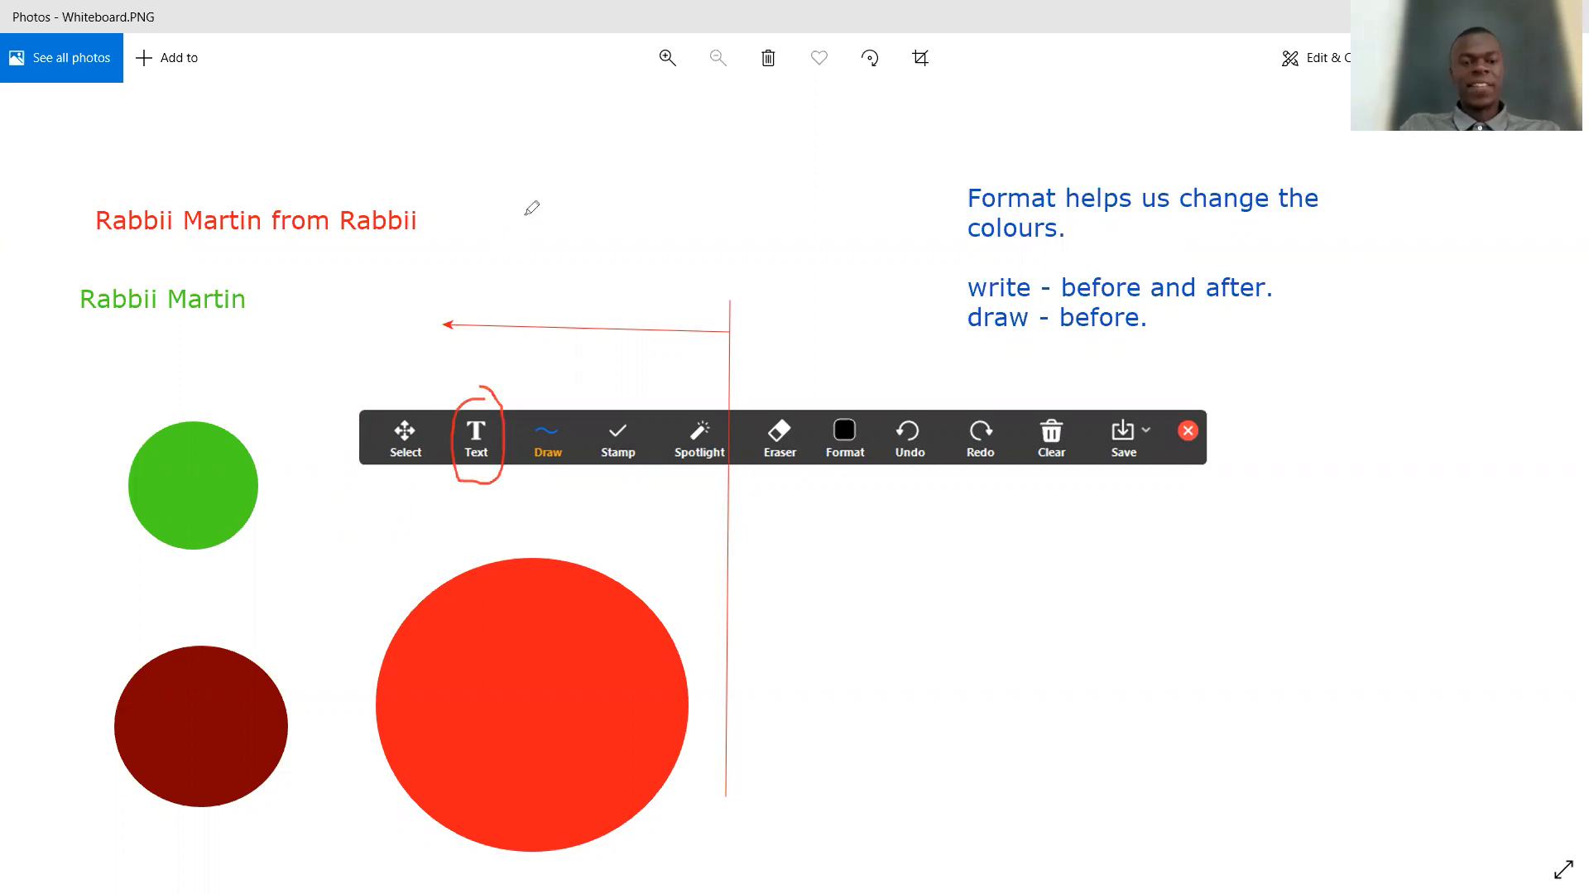
mouse_move(407, 203)
left_mouse_down()
mouse_move(97, 199)
mouse_move(106, 222)
mouse_move(186, 240)
mouse_move(360, 248)
mouse_move(427, 202)
mouse_move(391, 203)
left_mouse_up()
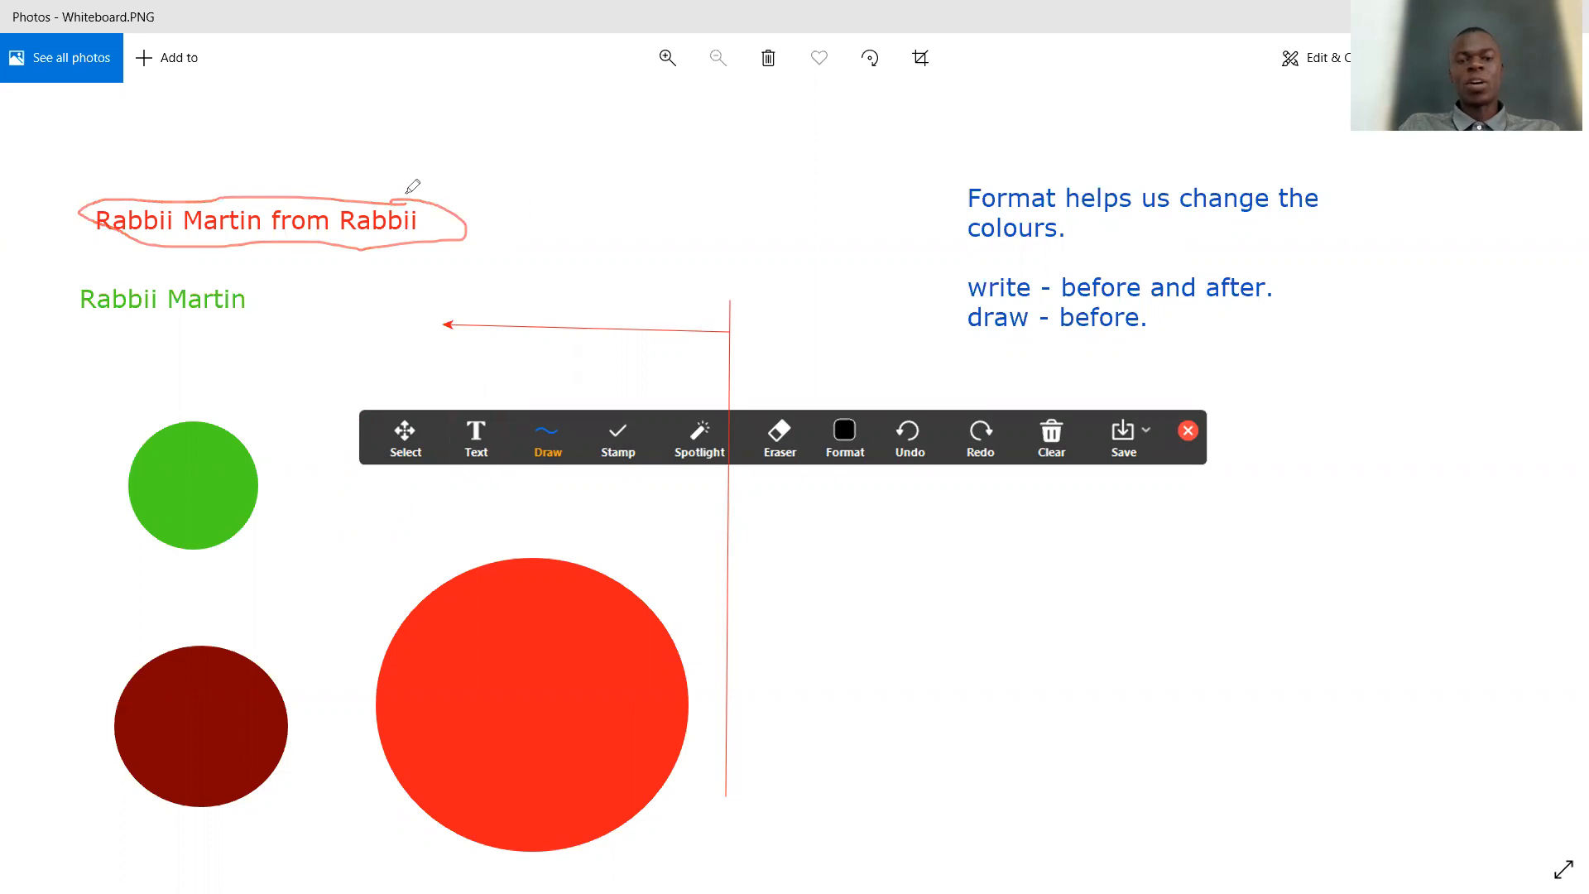
- Add the red text "Thank you for joining today;s training" in the empty area below the Format note
left_click(947, 535)
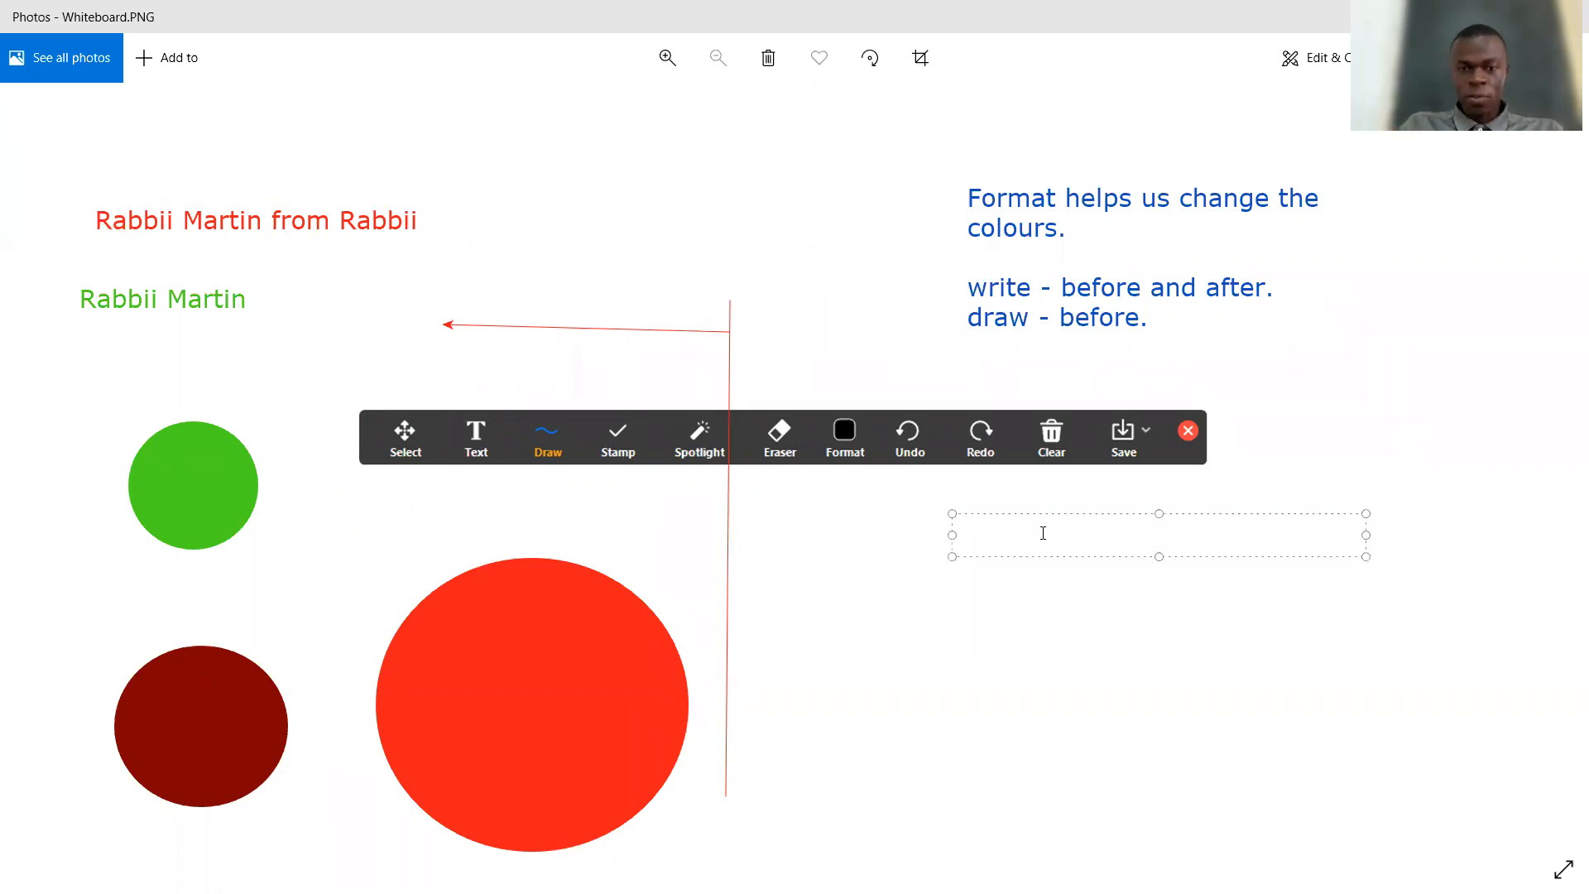
type("Thank you for ji")
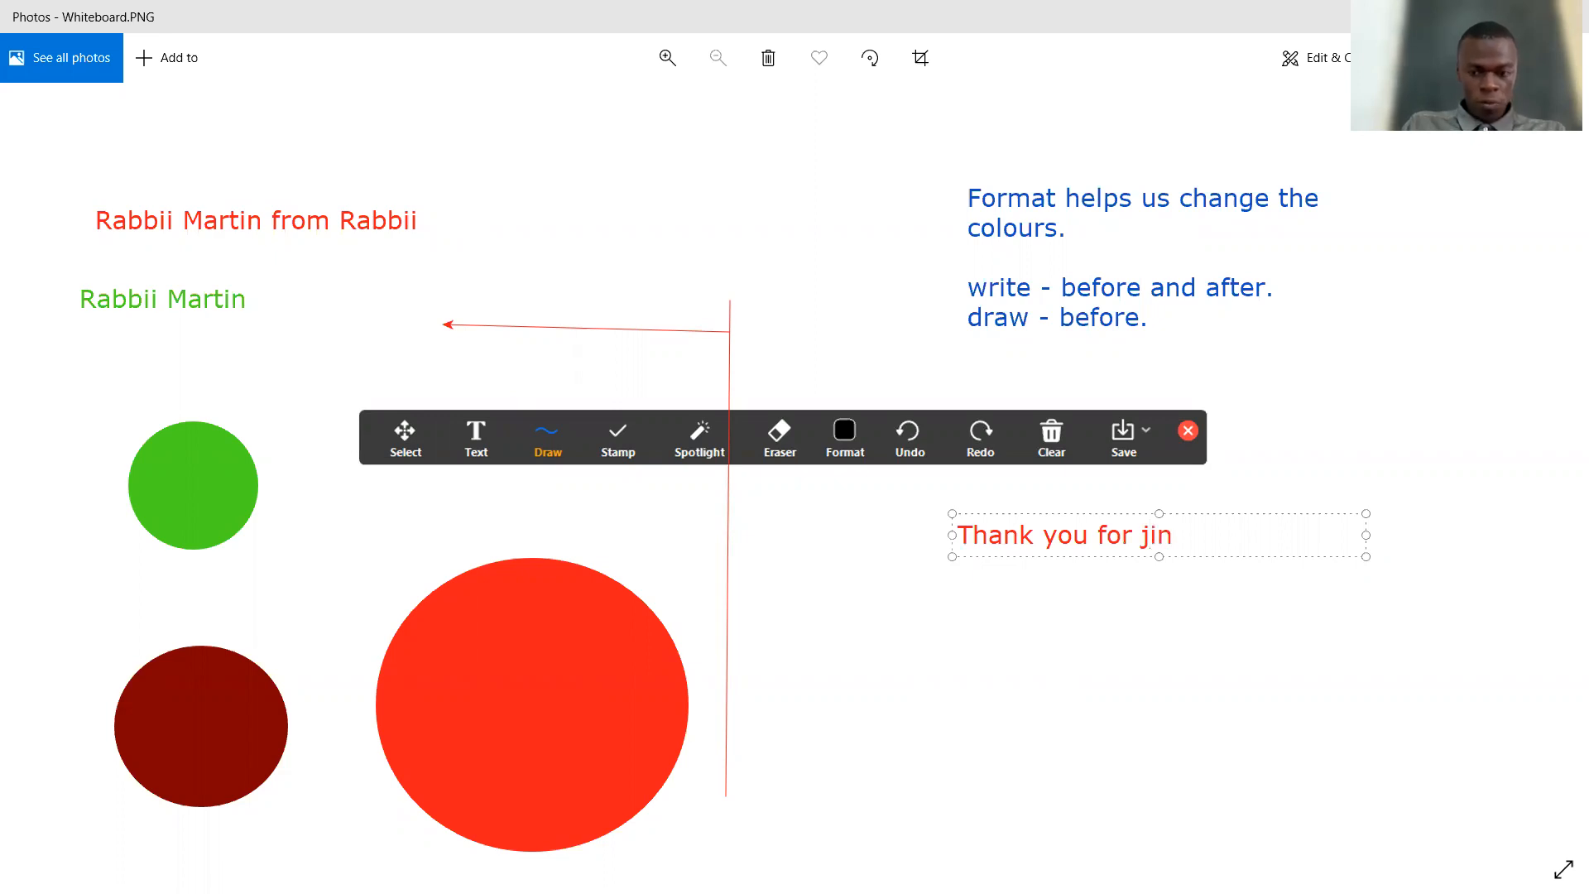
key("BackSpace")
key("BackSpace")
type("oini")
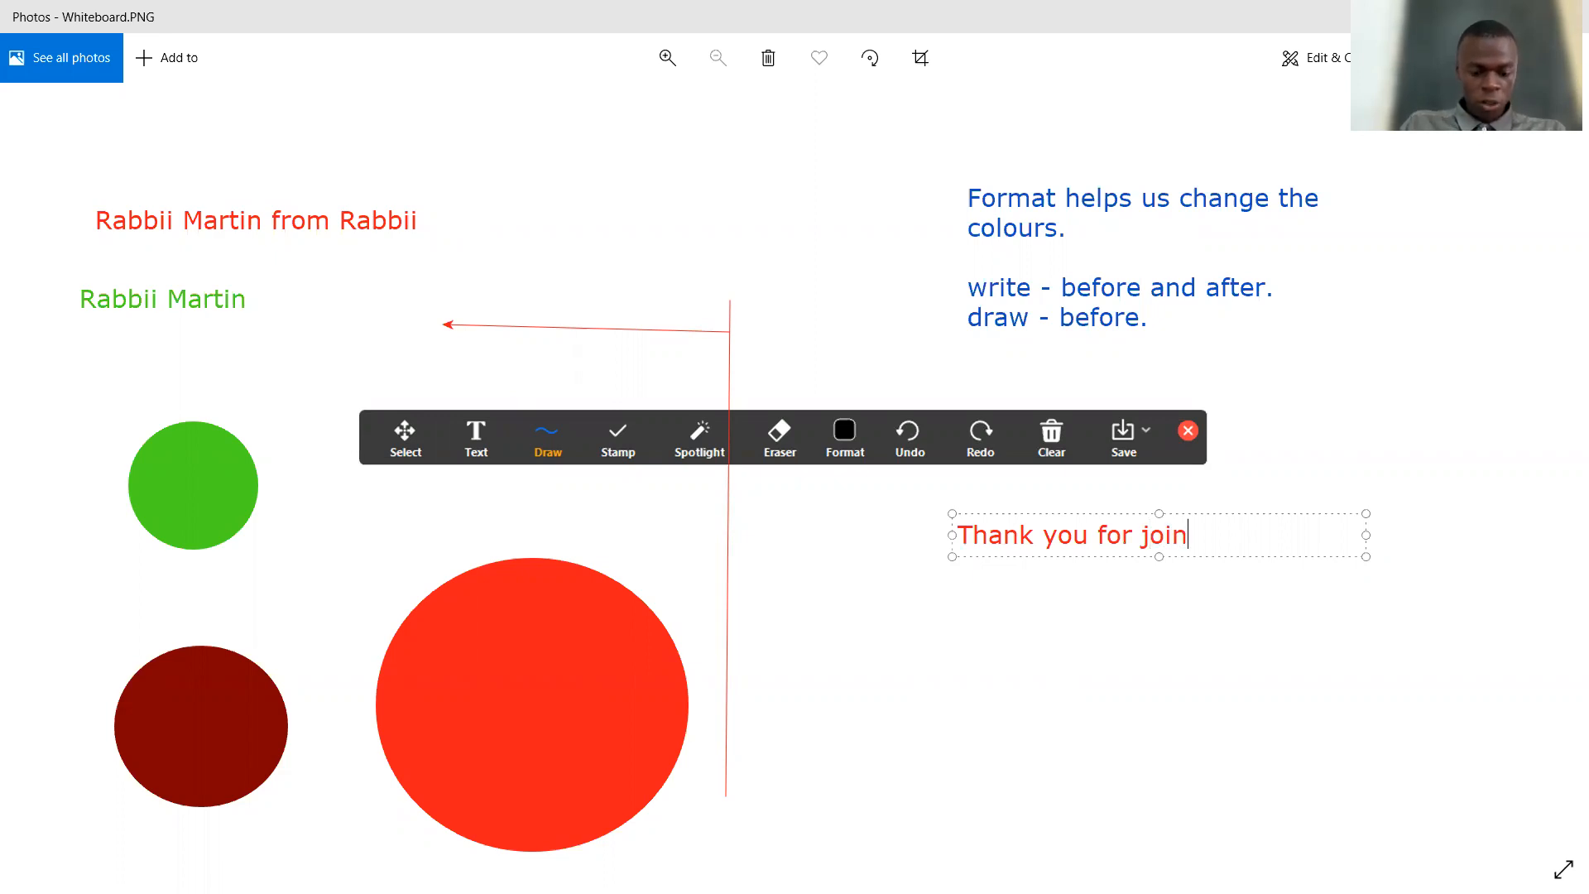
type("ng tod")
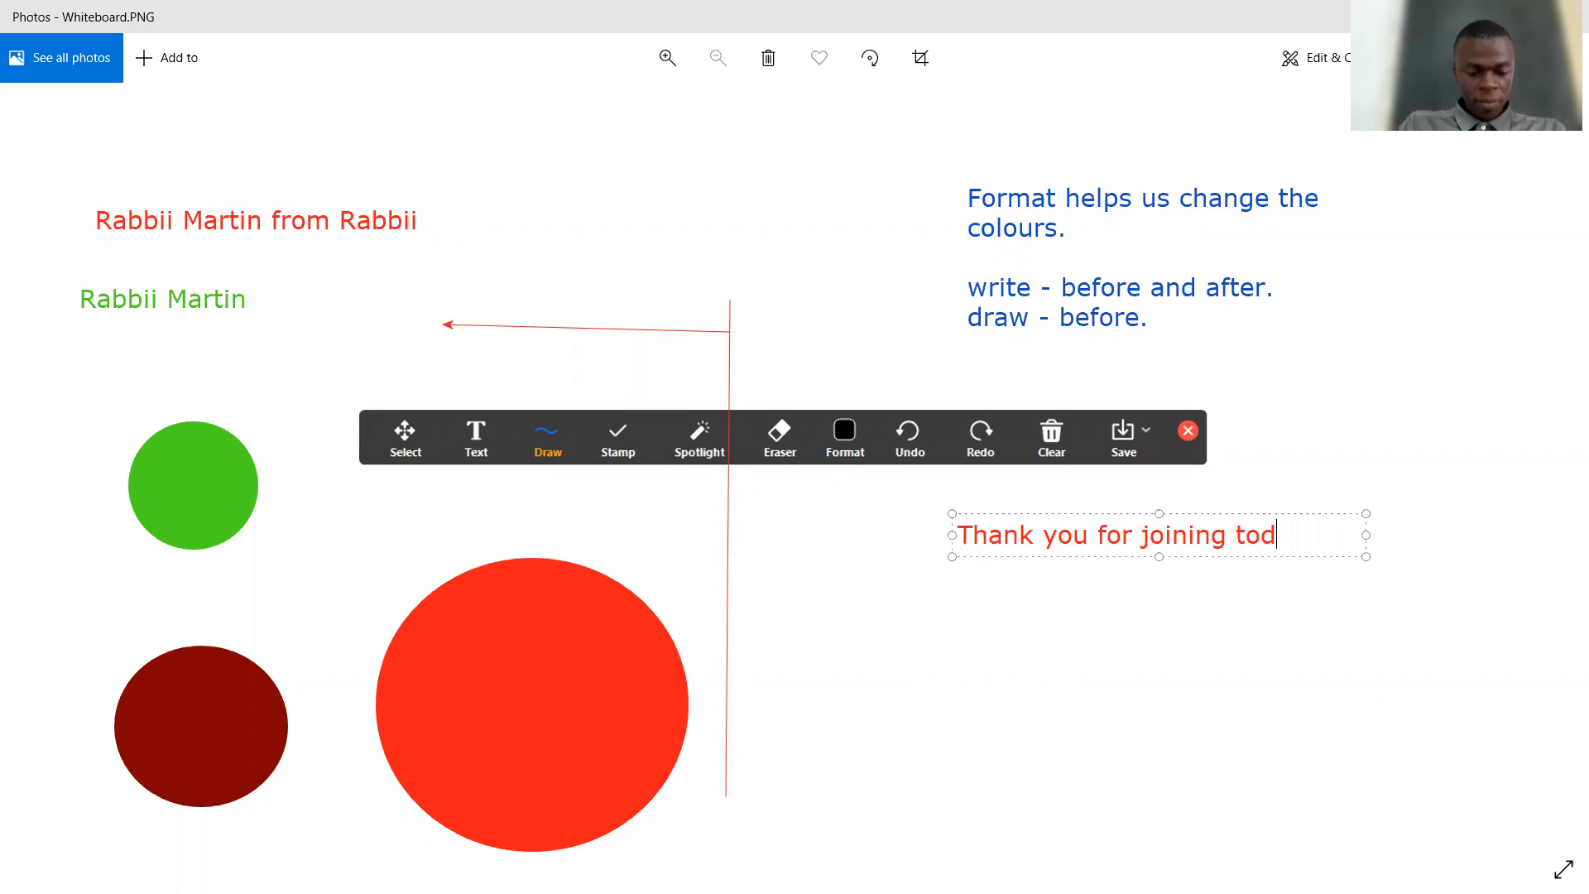
type("ay;s ")
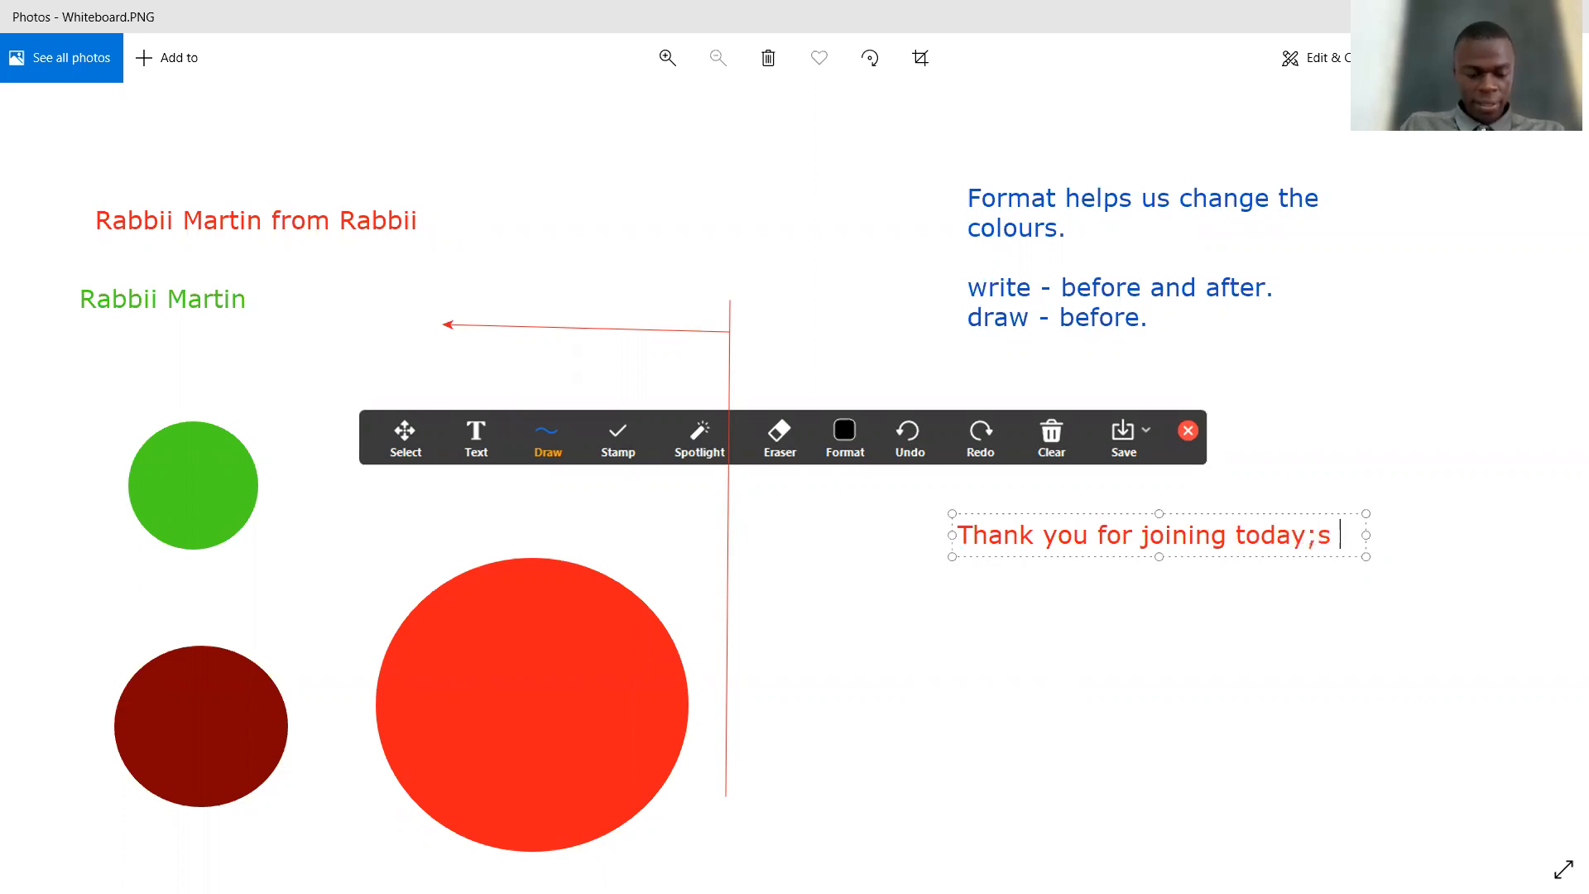
type("training")
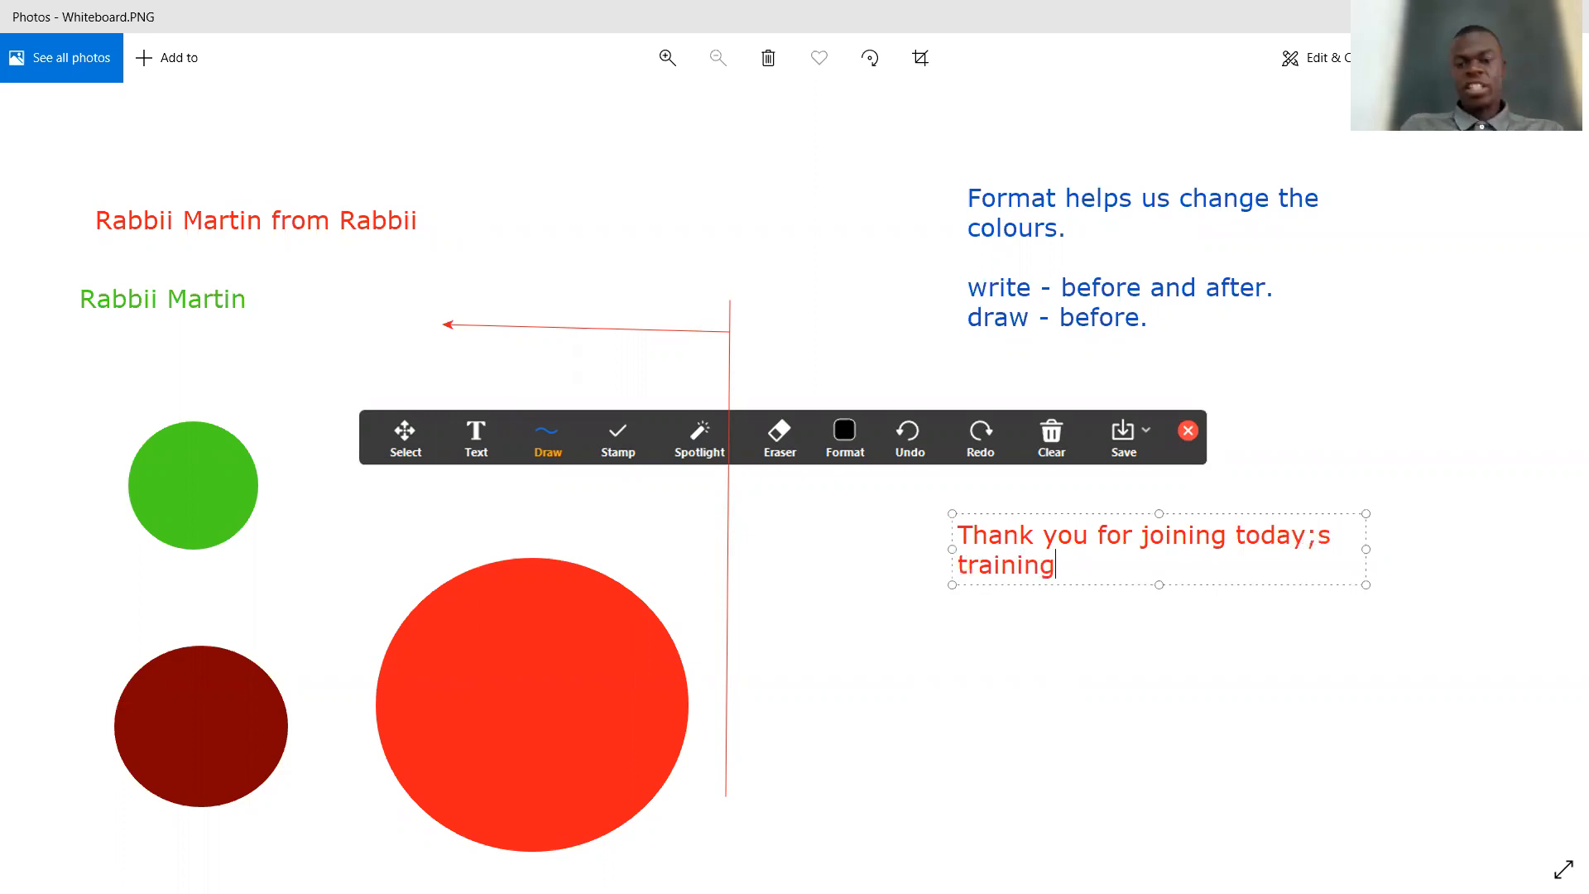
left_click(1372, 694)
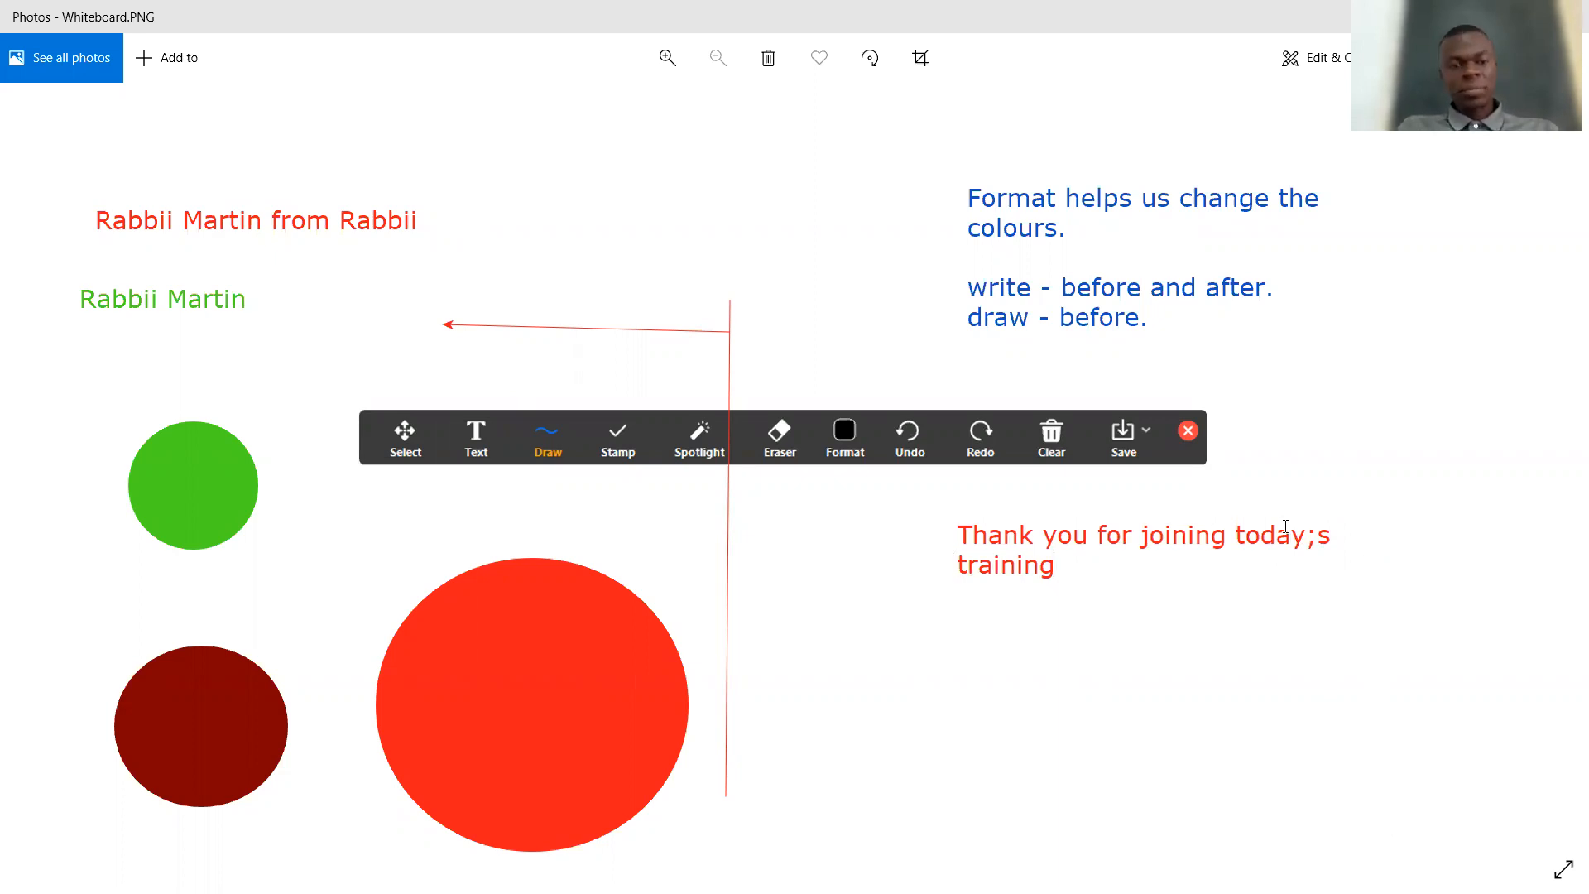
left_click(507, 137)
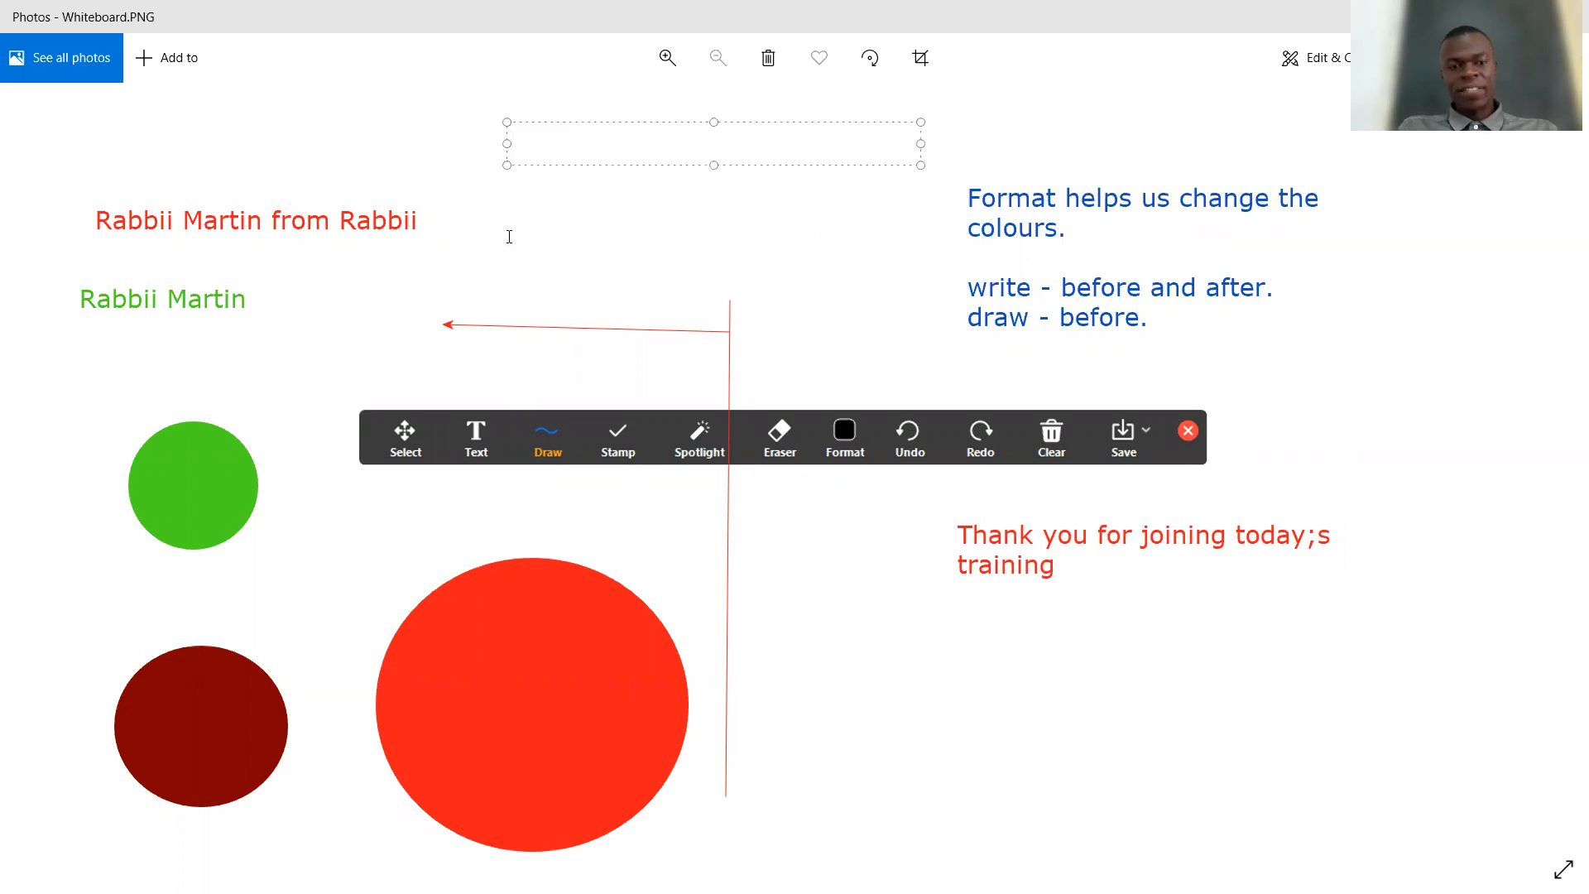
left_click(509, 237)
- Mark the misspelt "today;s" with the vanishing pen and correct it to "today's" in the thank-you text
mouse_move(1341, 515)
left_mouse_down()
mouse_move(1292, 538)
mouse_move(1317, 572)
mouse_move(1312, 510)
left_mouse_up()
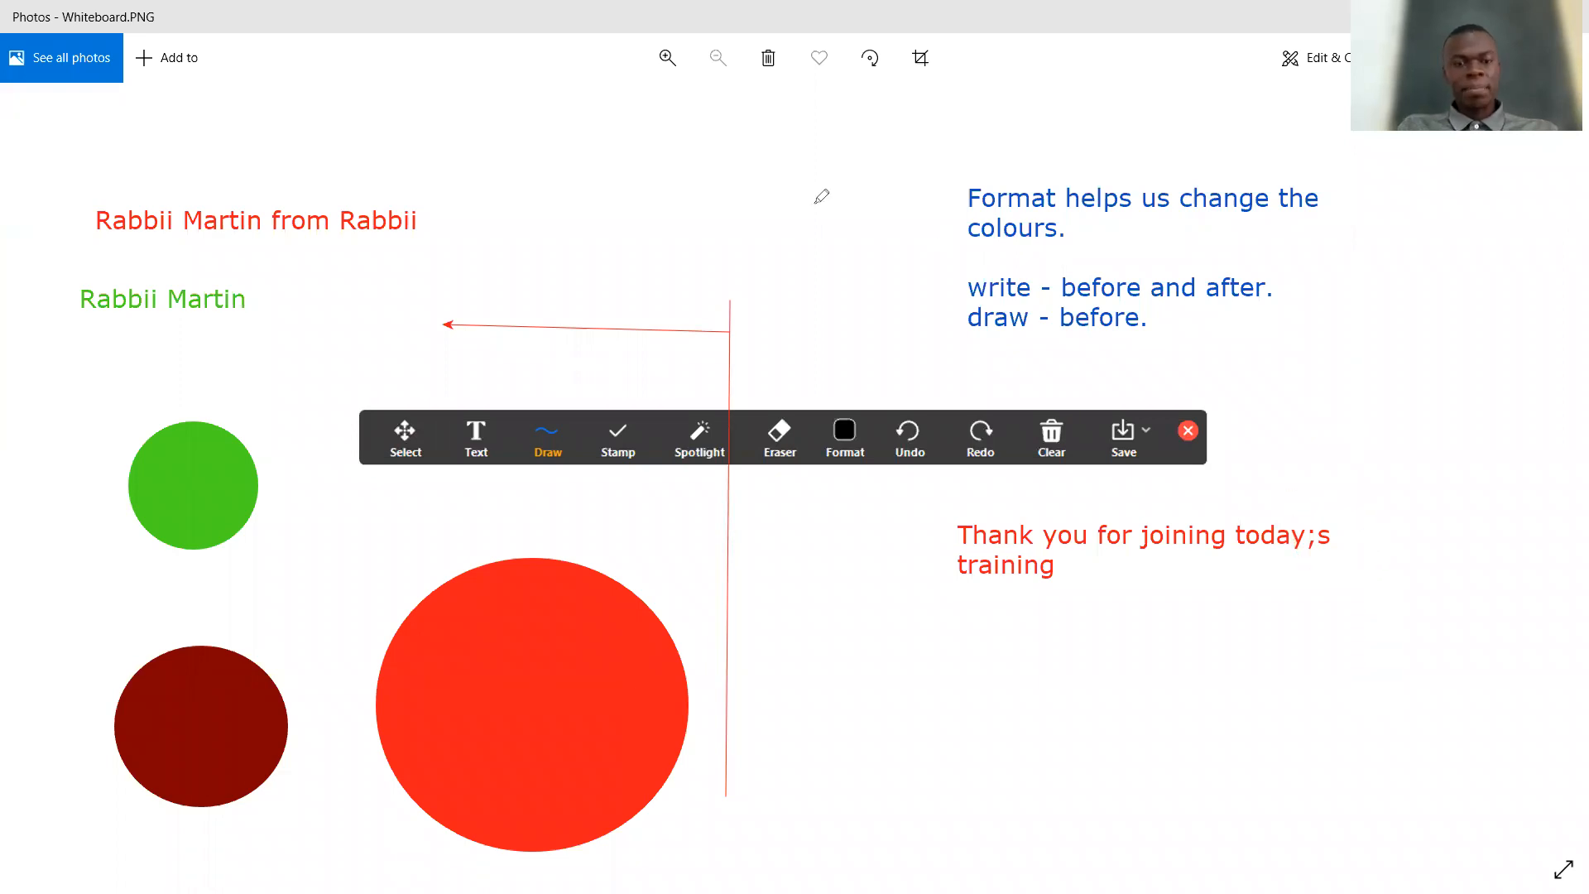
left_click(1148, 538)
double_click(1157, 538)
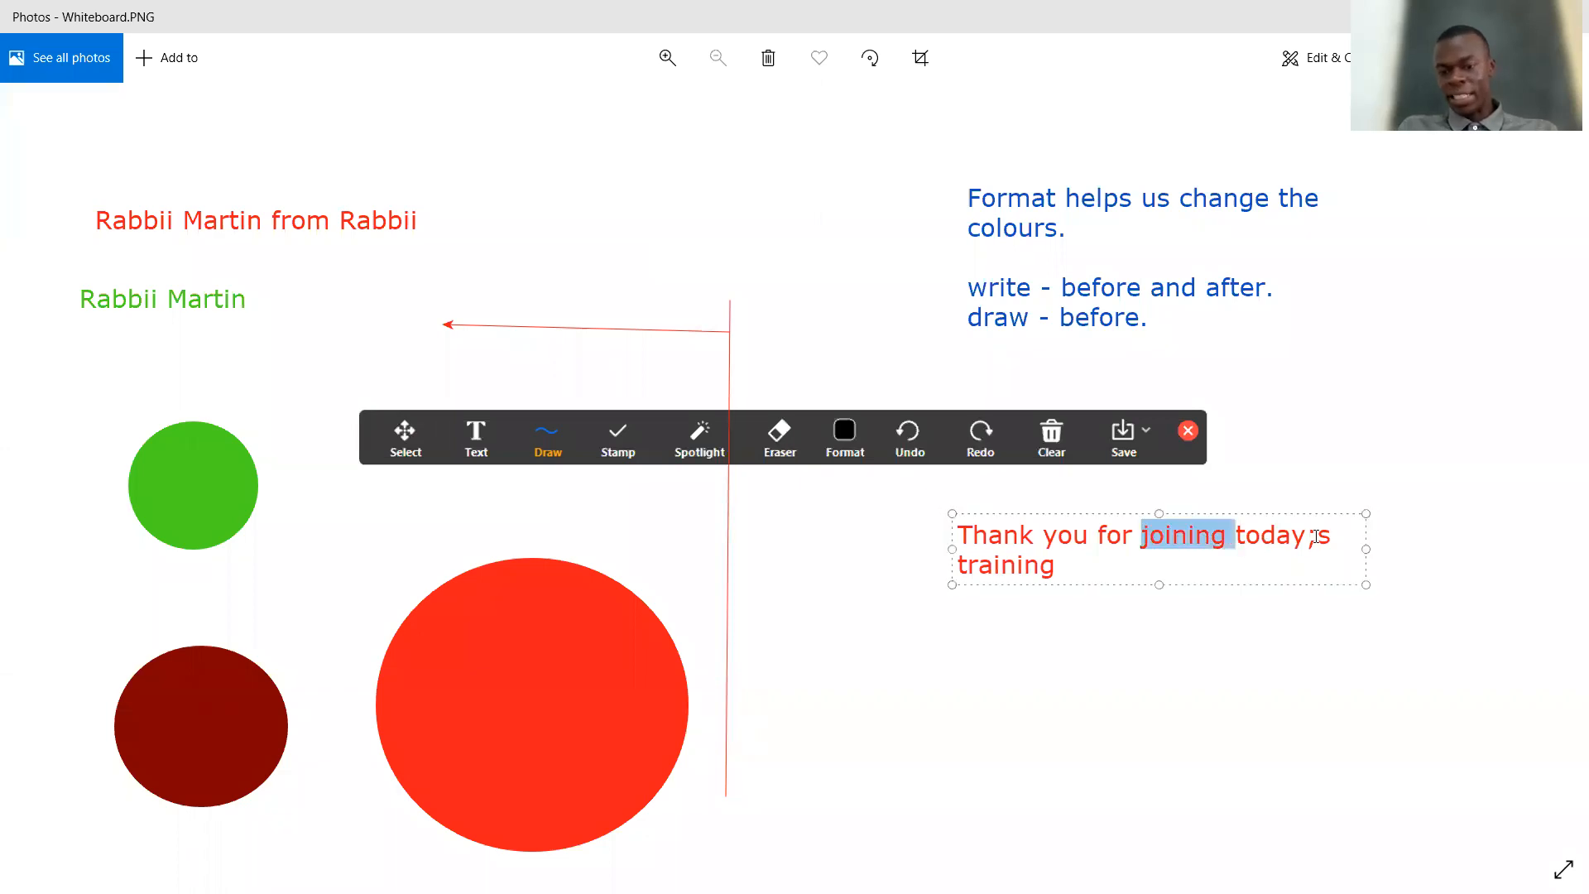
left_click(1318, 537)
key("BackSpace")
type("'")
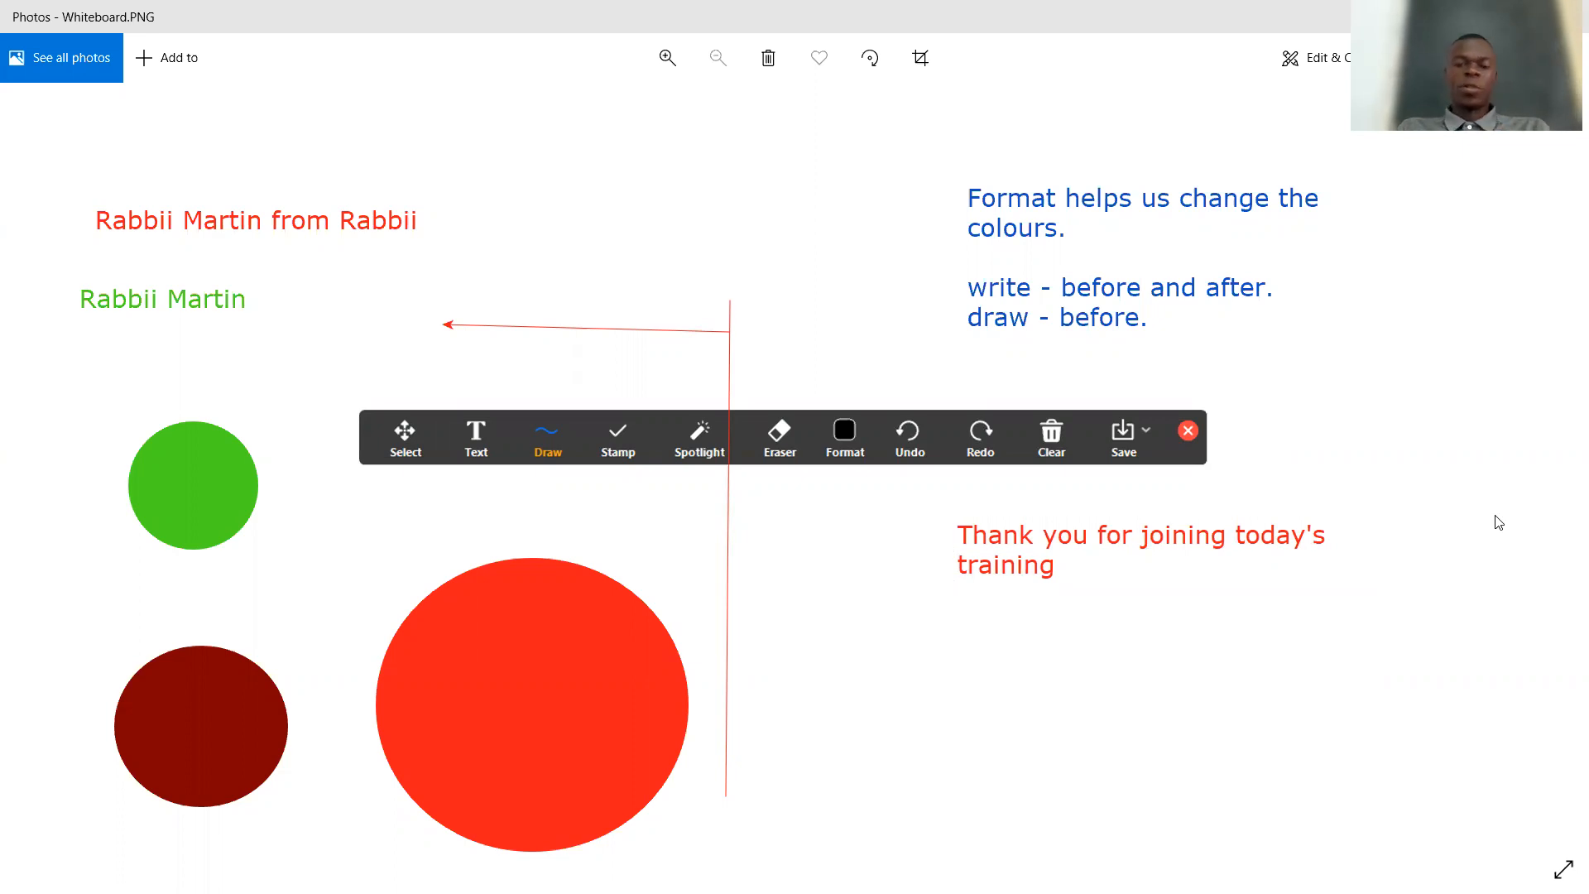
- Recolour the thank-you text blue with the Format tool
left_click(1212, 546)
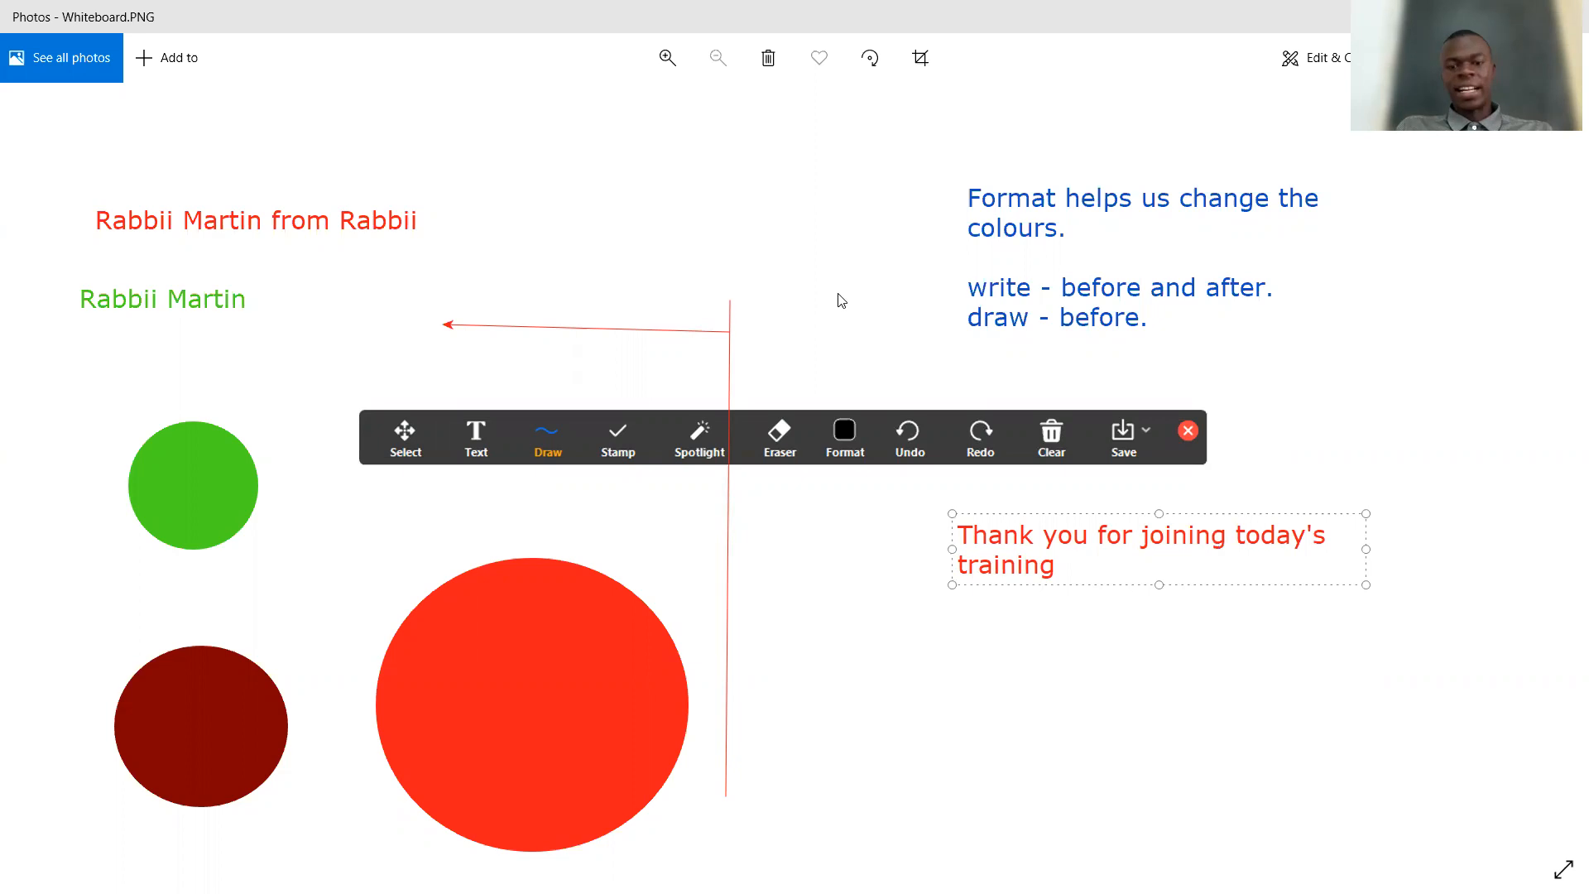
left_click(1002, 592)
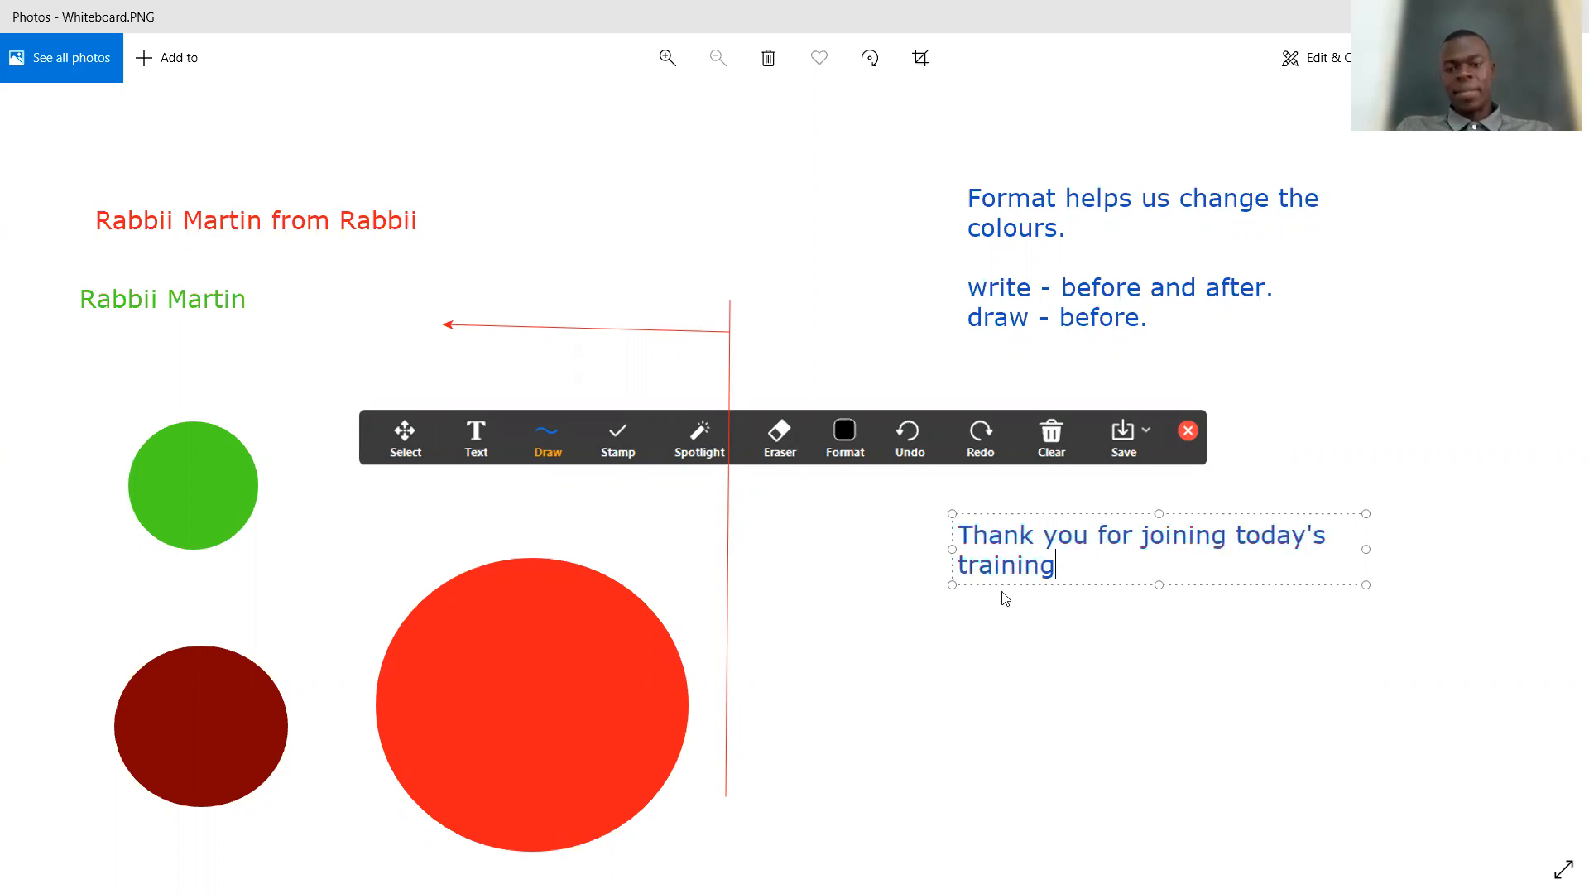
left_click(993, 672)
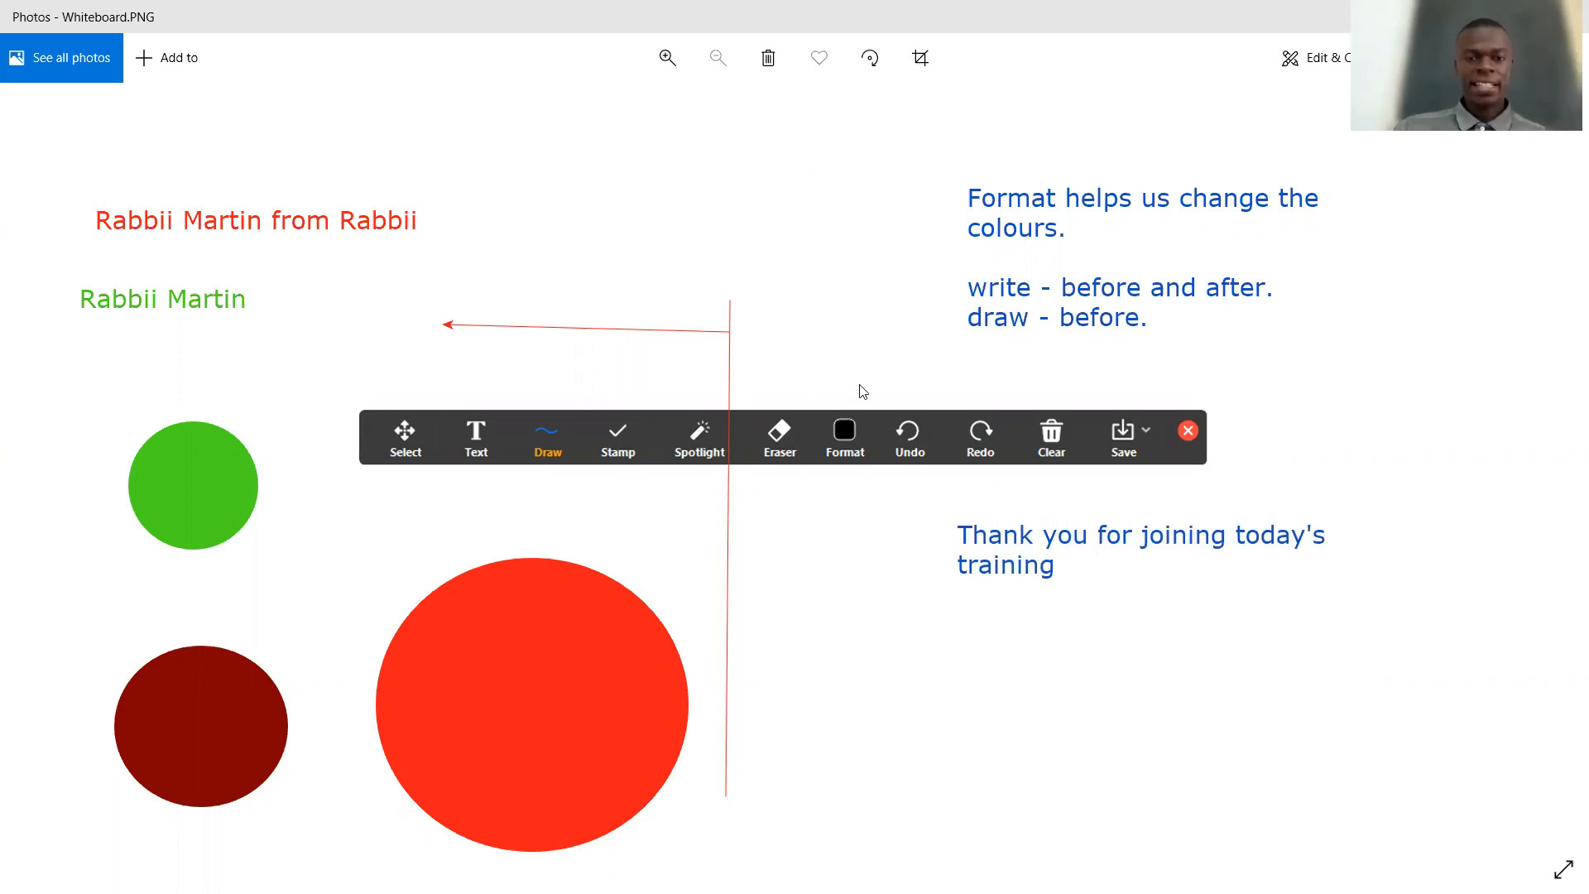
- Circle the Draw tool with the vanishing pen and draw a red wavy line and further freehand strokes in the empty upper area
mouse_move(547, 387)
left_mouse_down()
mouse_move(514, 437)
mouse_move(534, 470)
mouse_move(587, 456)
mouse_move(594, 405)
mouse_move(544, 385)
left_mouse_up()
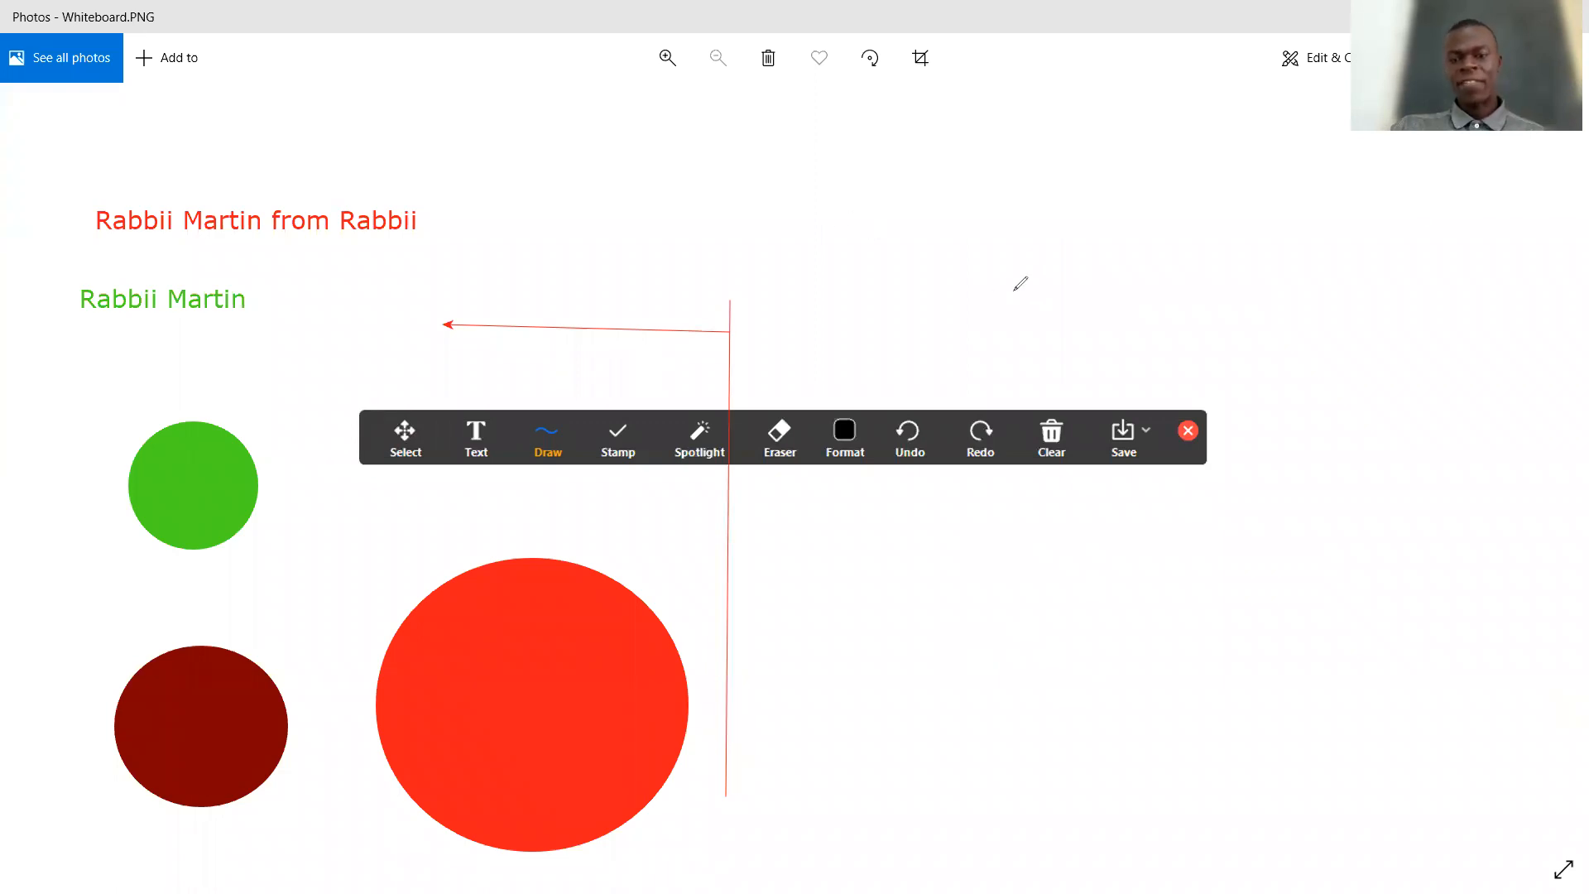
mouse_move(1025, 254)
left_mouse_down()
mouse_move(1297, 223)
mouse_move(1283, 254)
left_mouse_up()
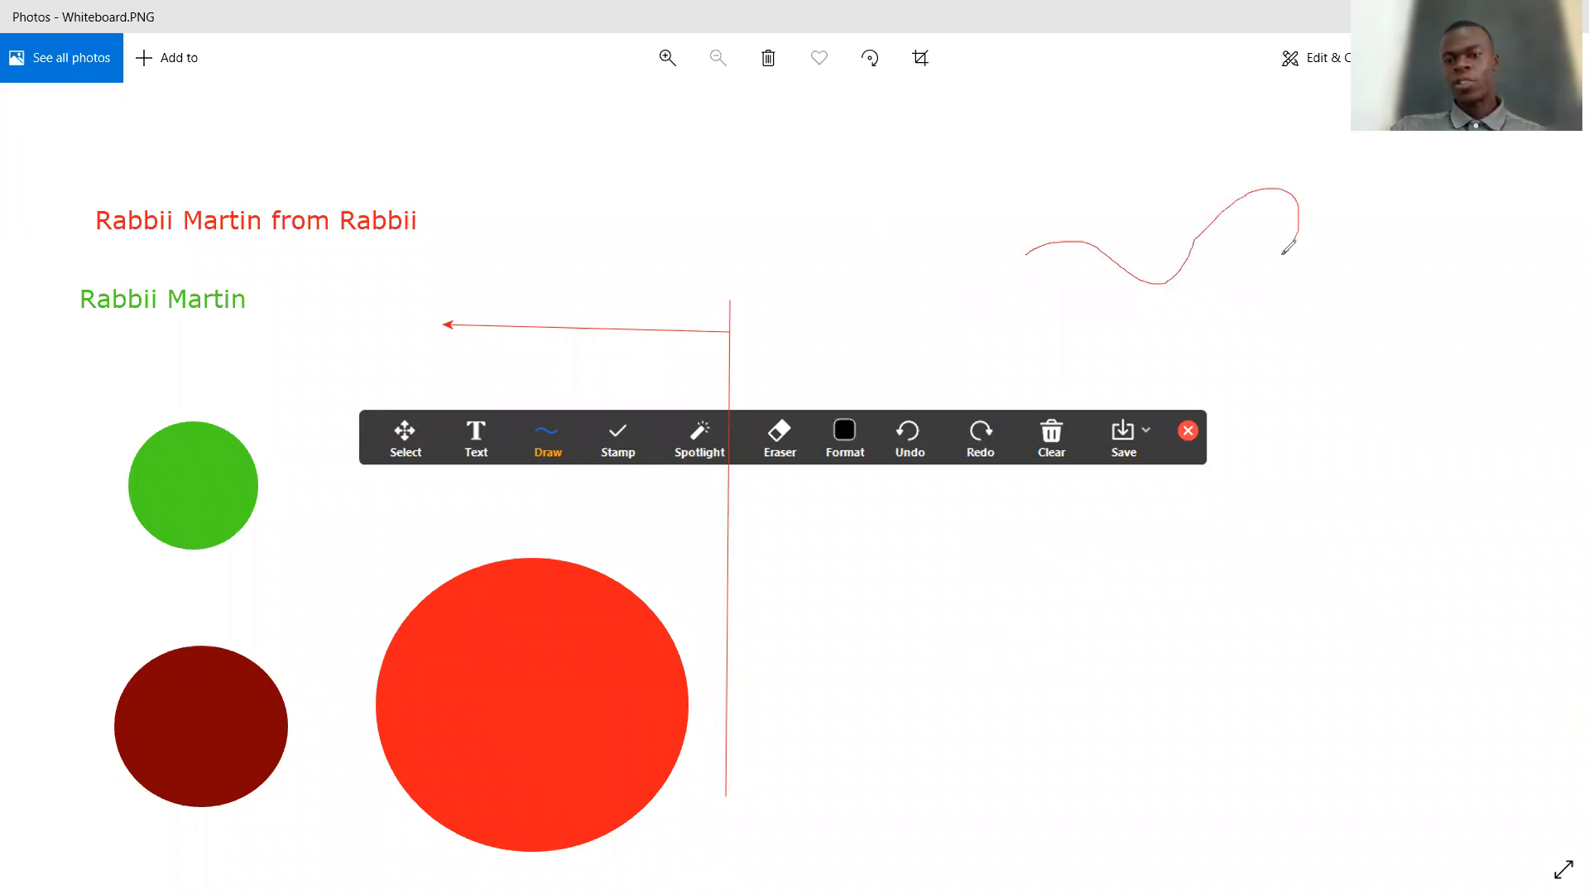
mouse_move(1352, 213)
left_mouse_down()
mouse_move(1438, 270)
mouse_move(1328, 257)
mouse_move(1364, 137)
mouse_move(1189, 113)
mouse_move(1397, 131)
left_mouse_up()
mouse_move(1424, 223)
left_mouse_down()
mouse_move(1253, 146)
mouse_move(1146, 240)
mouse_move(1372, 213)
mouse_move(1308, 289)
mouse_move(1347, 223)
mouse_move(1272, 213)
mouse_move(1394, 211)
mouse_move(1441, 166)
mouse_move(1410, 209)
mouse_move(1497, 205)
mouse_move(1293, 129)
mouse_move(1089, 227)
mouse_move(995, 219)
mouse_move(1223, 303)
mouse_move(1357, 216)
mouse_move(1390, 225)
left_mouse_up()
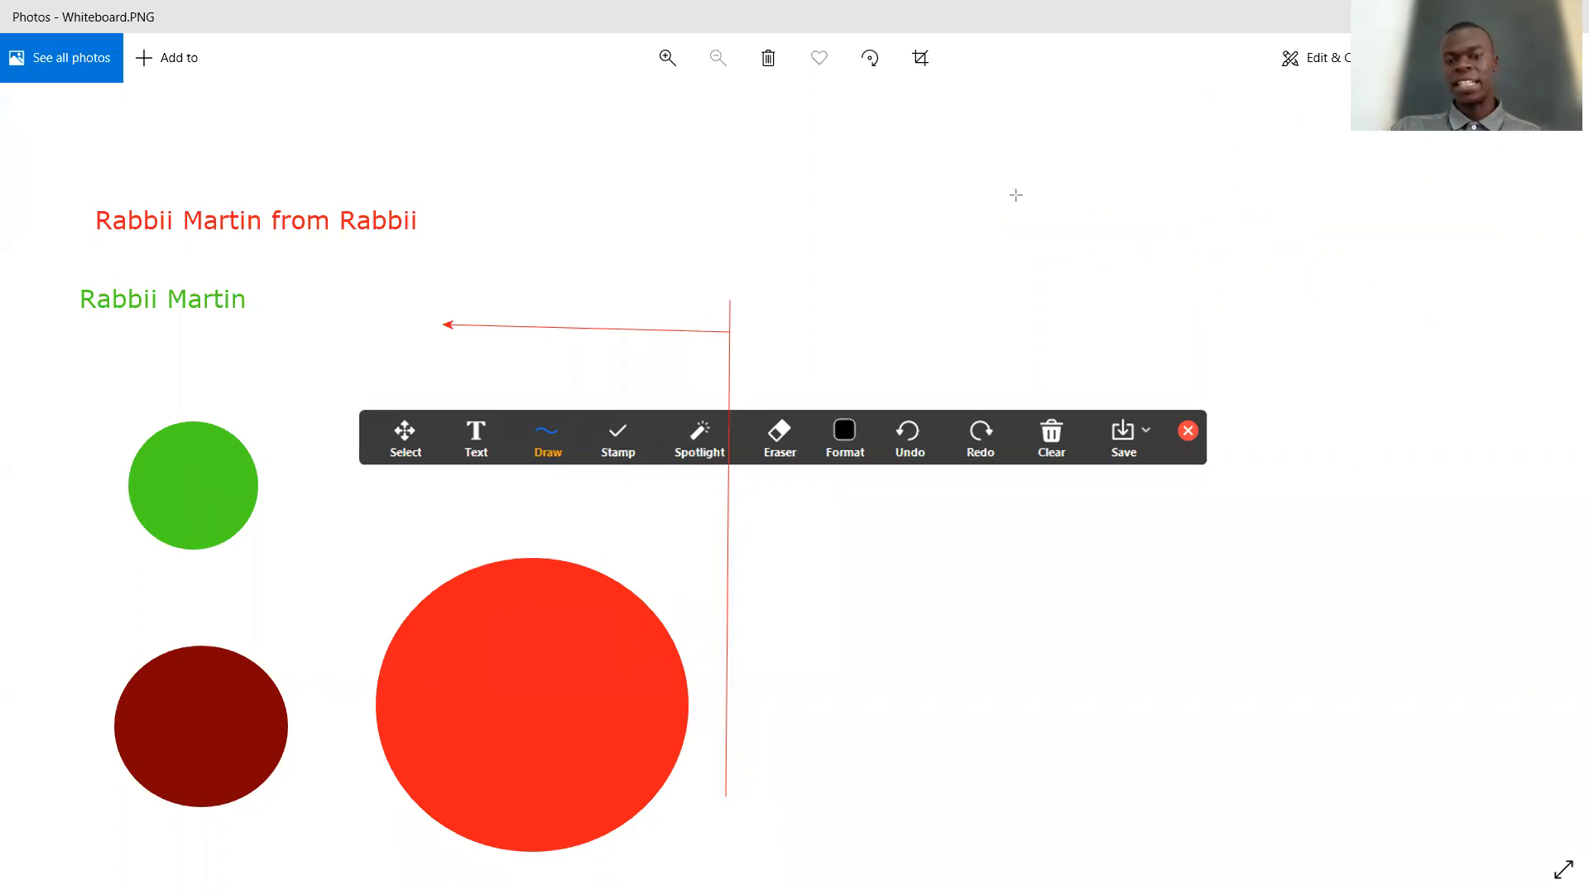
- Draw a horizontal red line, a parallelogram and a right-angled triangle from straight lines in the empty upper area
left_click_drag(1015, 195, 1347, 194)
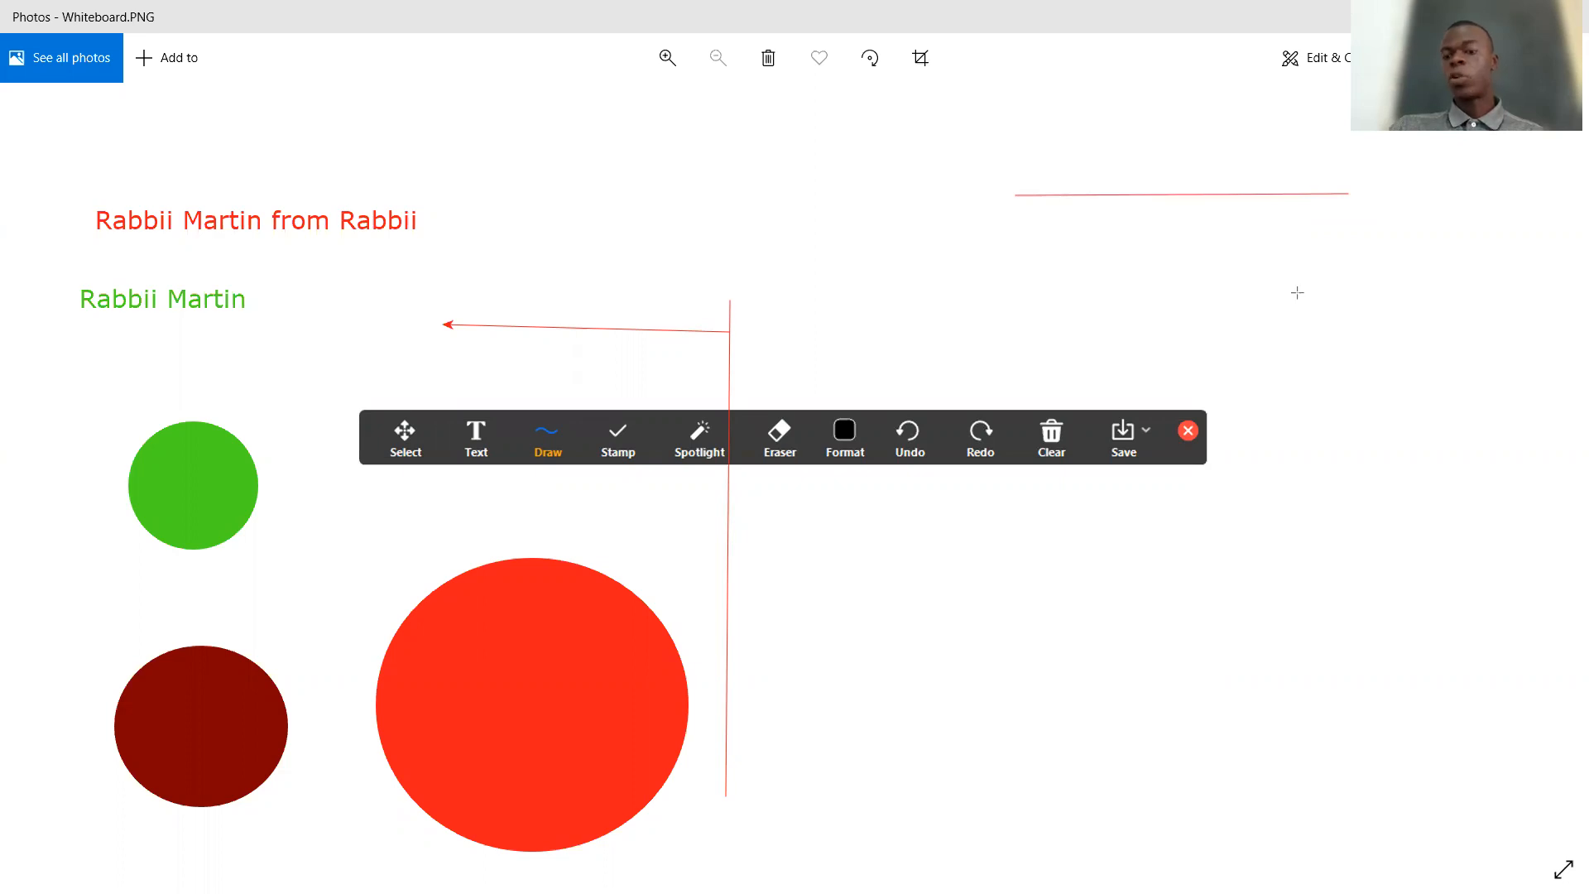
mouse_move(1308, 250)
left_mouse_down()
mouse_move(1238, 364)
mouse_move(1440, 368)
mouse_move(1492, 227)
mouse_move(1521, 245)
mouse_move(1308, 247)
left_mouse_up()
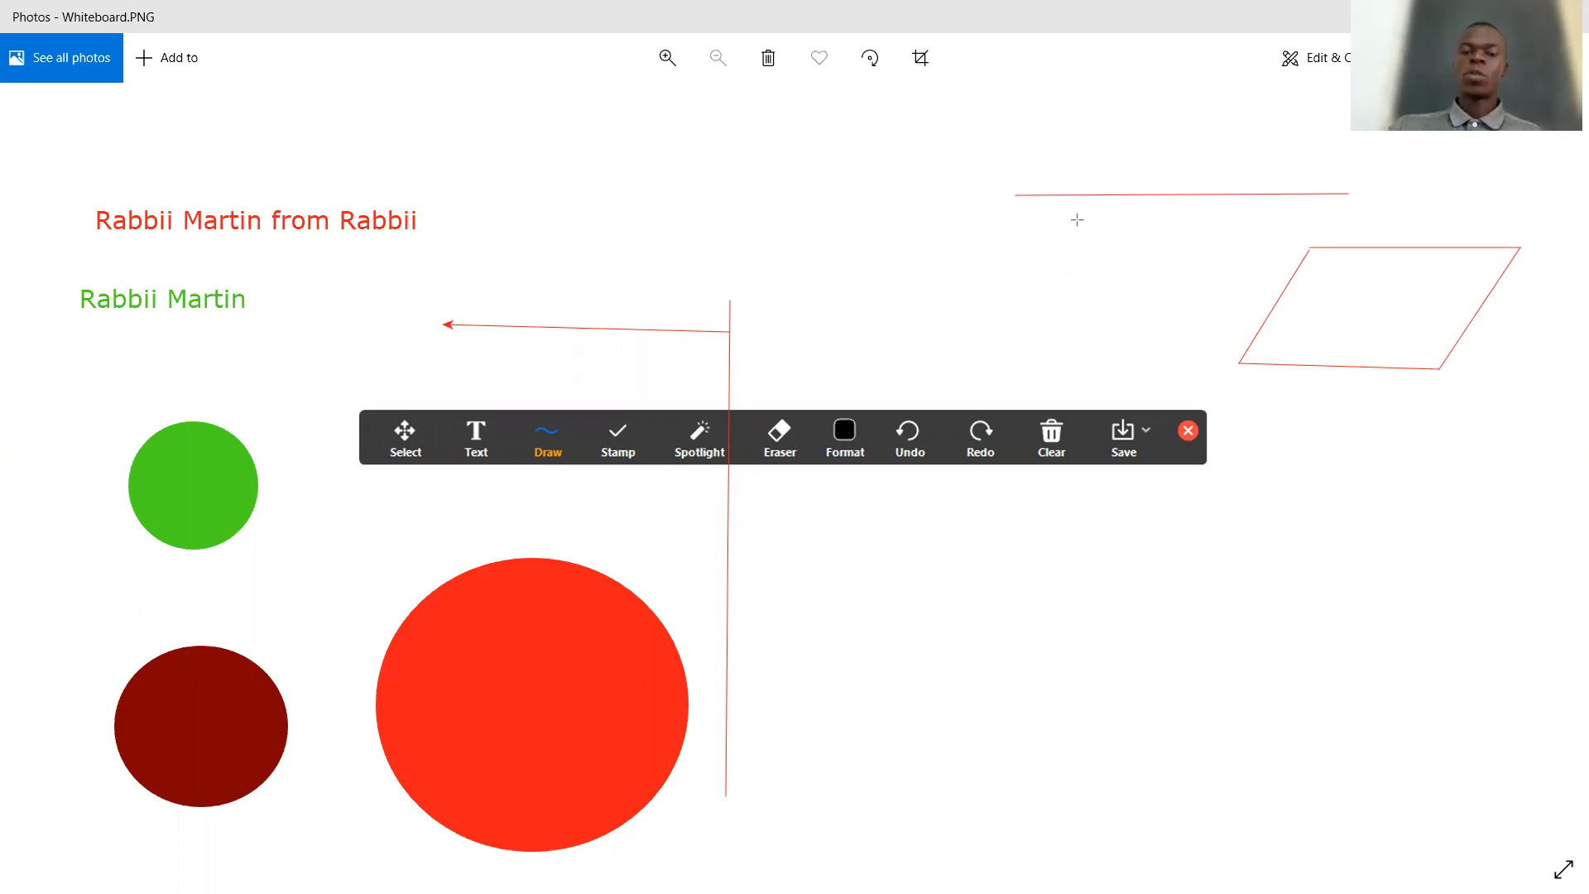
mouse_move(1076, 219)
left_mouse_down()
mouse_move(913, 354)
mouse_move(1093, 354)
left_mouse_up()
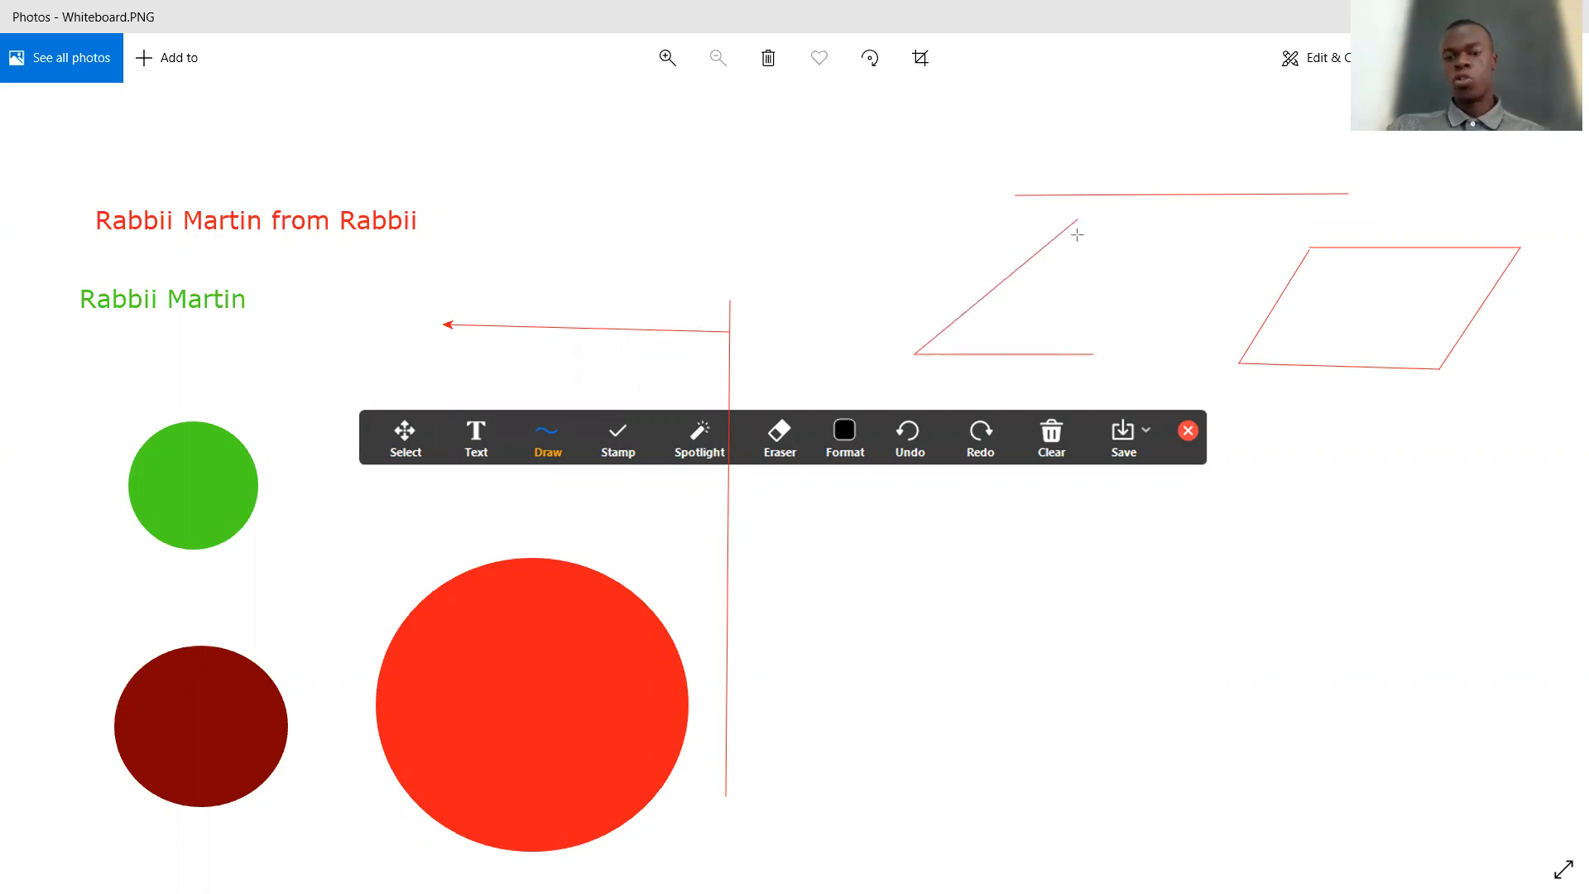
left_click_drag(1076, 219, 1079, 356)
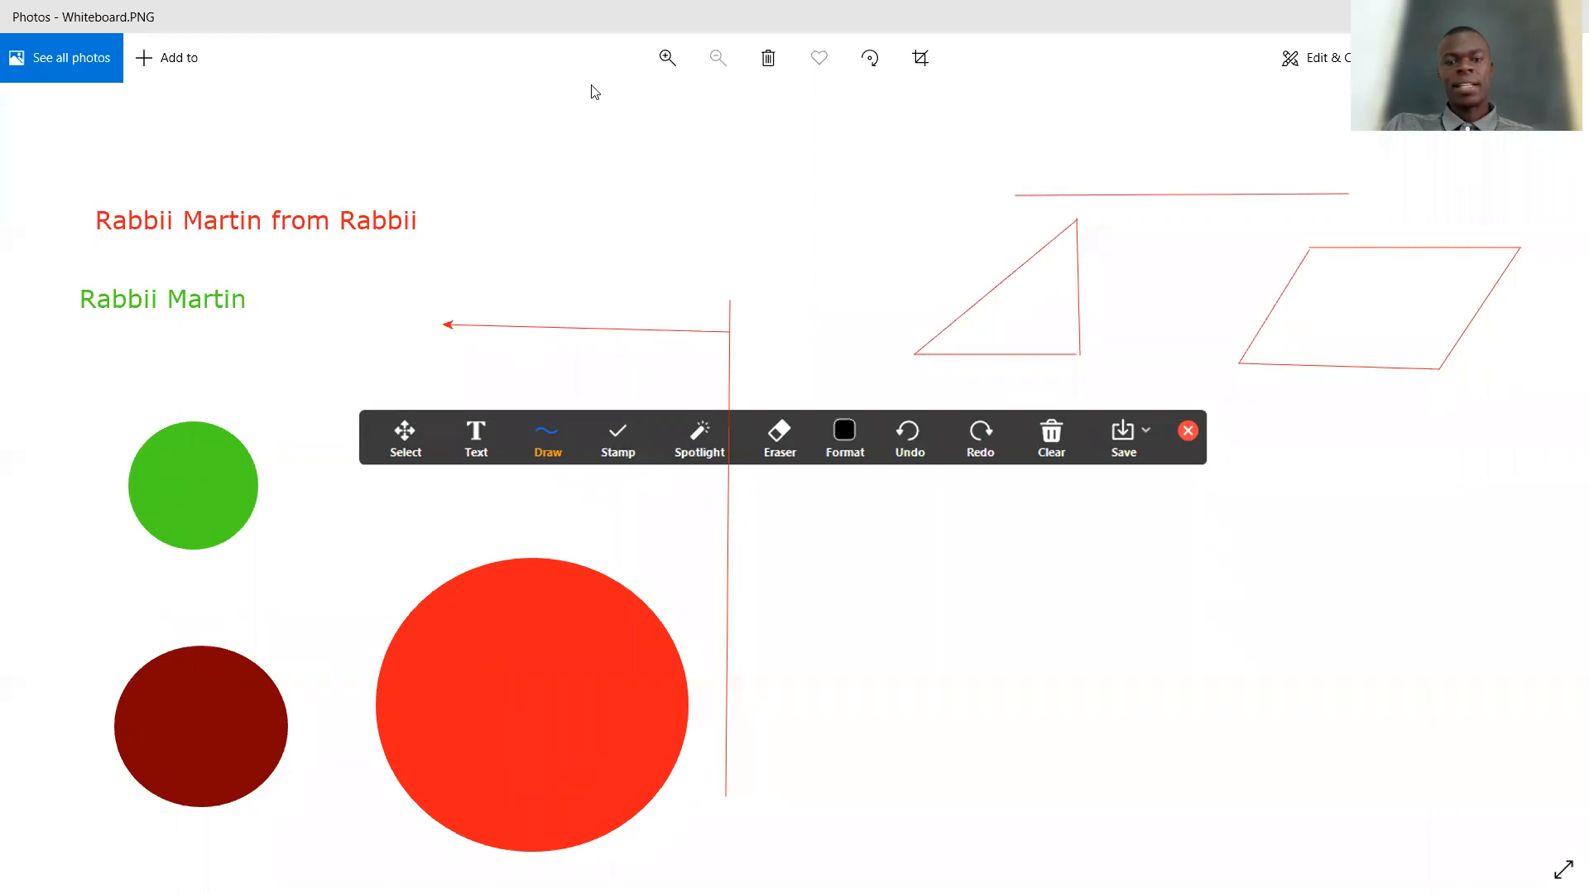
- Undo the drawn lines and the clearing of the blue texts, and remove the Format note
key("ctrl+z")
key("ctrl+z")
key("ctrl+z")
key("ctrl+z")
key("ctrl+z")
key("ctrl+z")
key("ctrl+z")
key("ctrl+z")
key("ctrl+z")
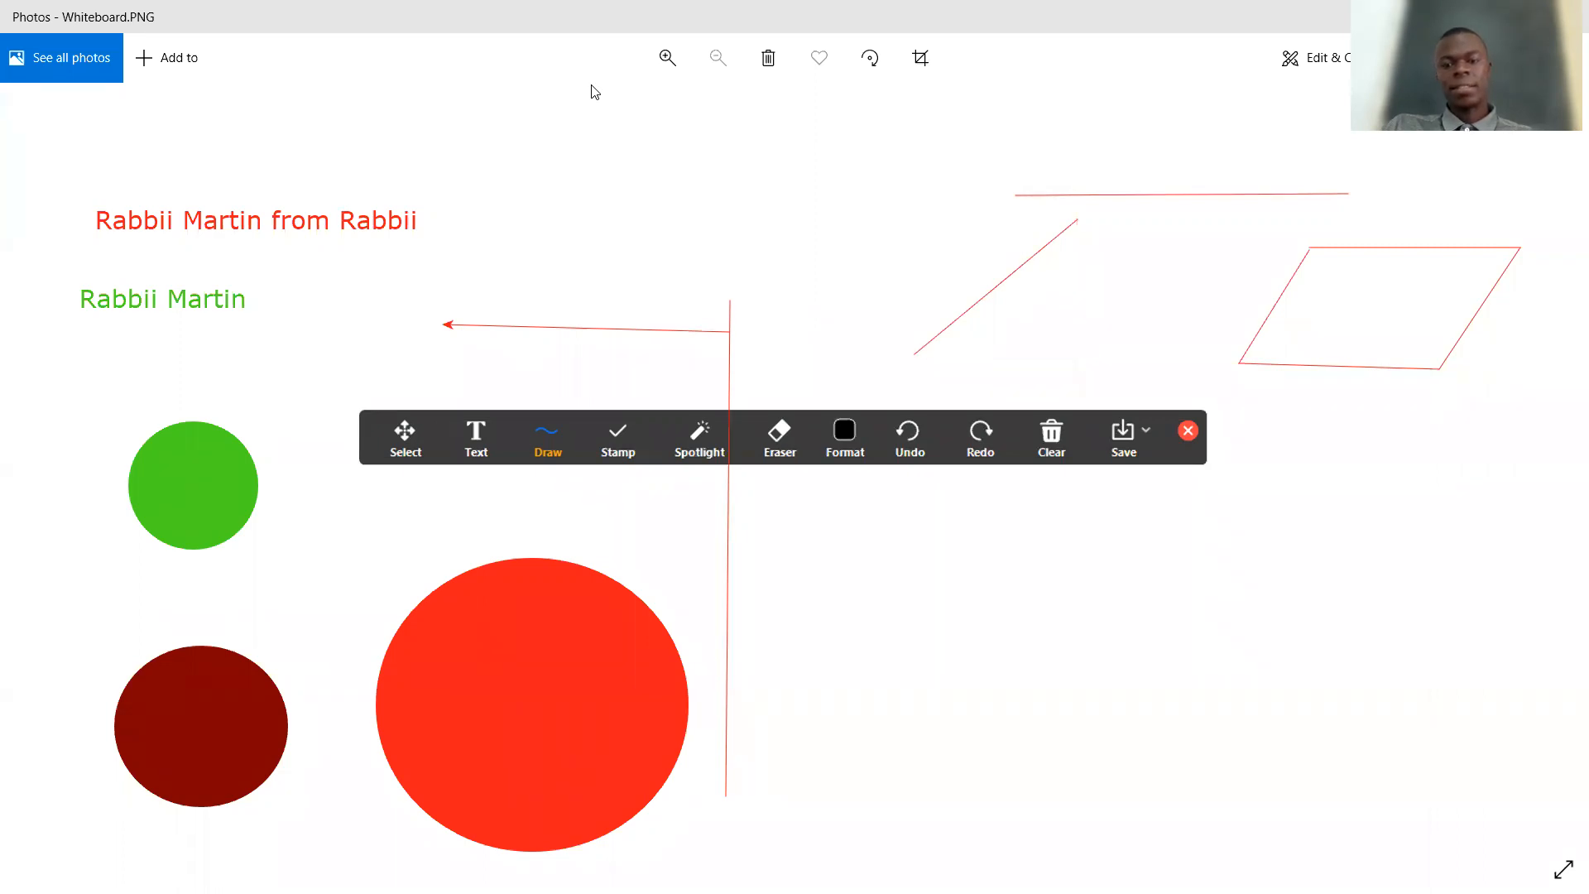
key("ctrl+z")
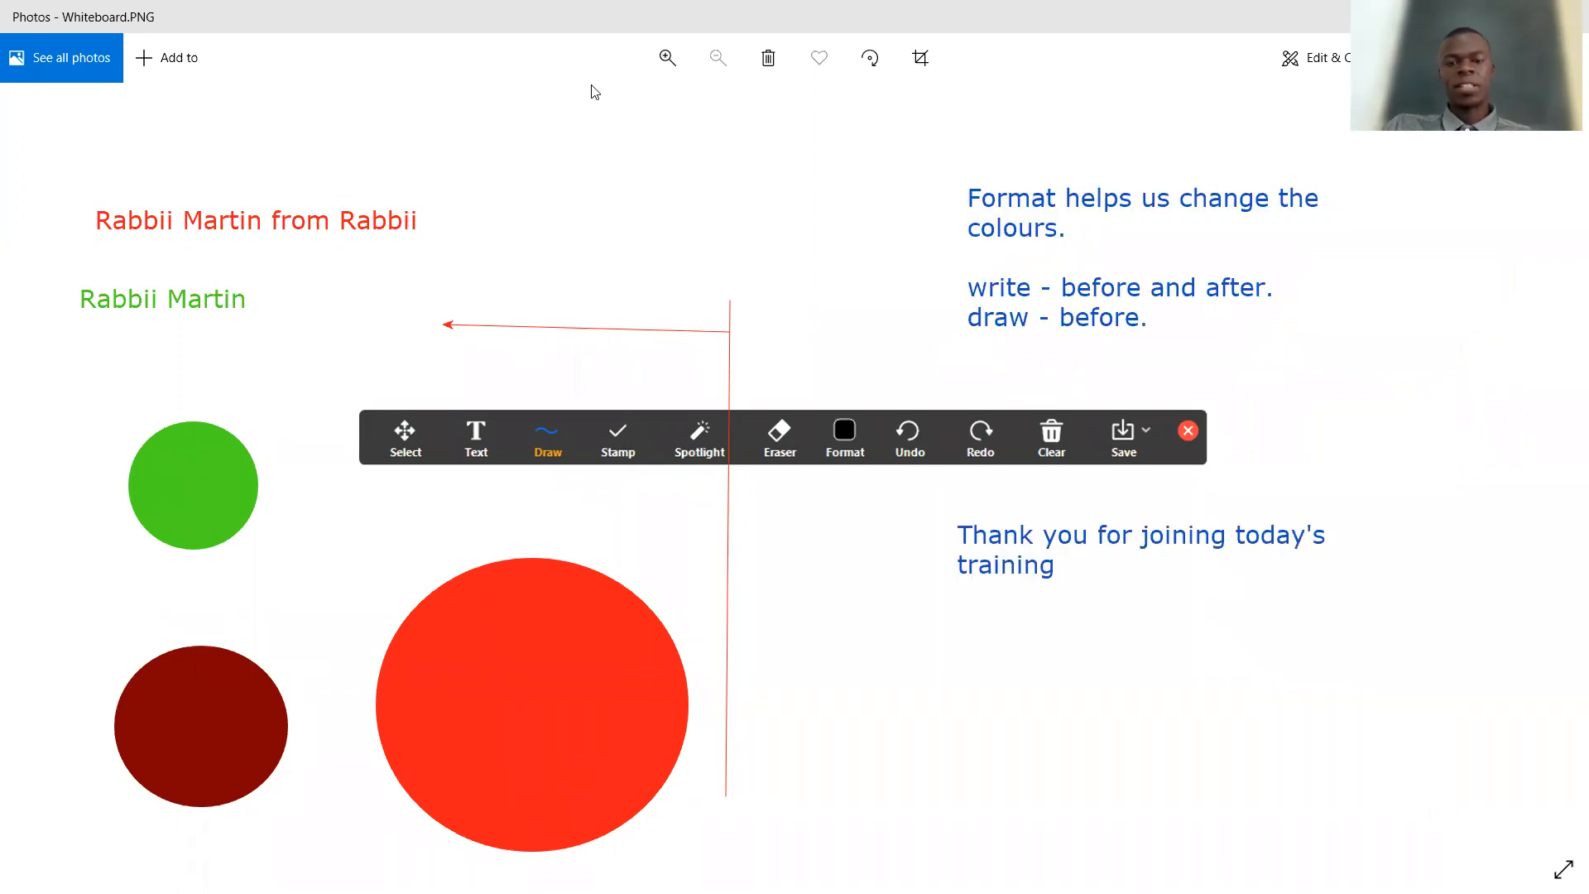
key("ctrl+z")
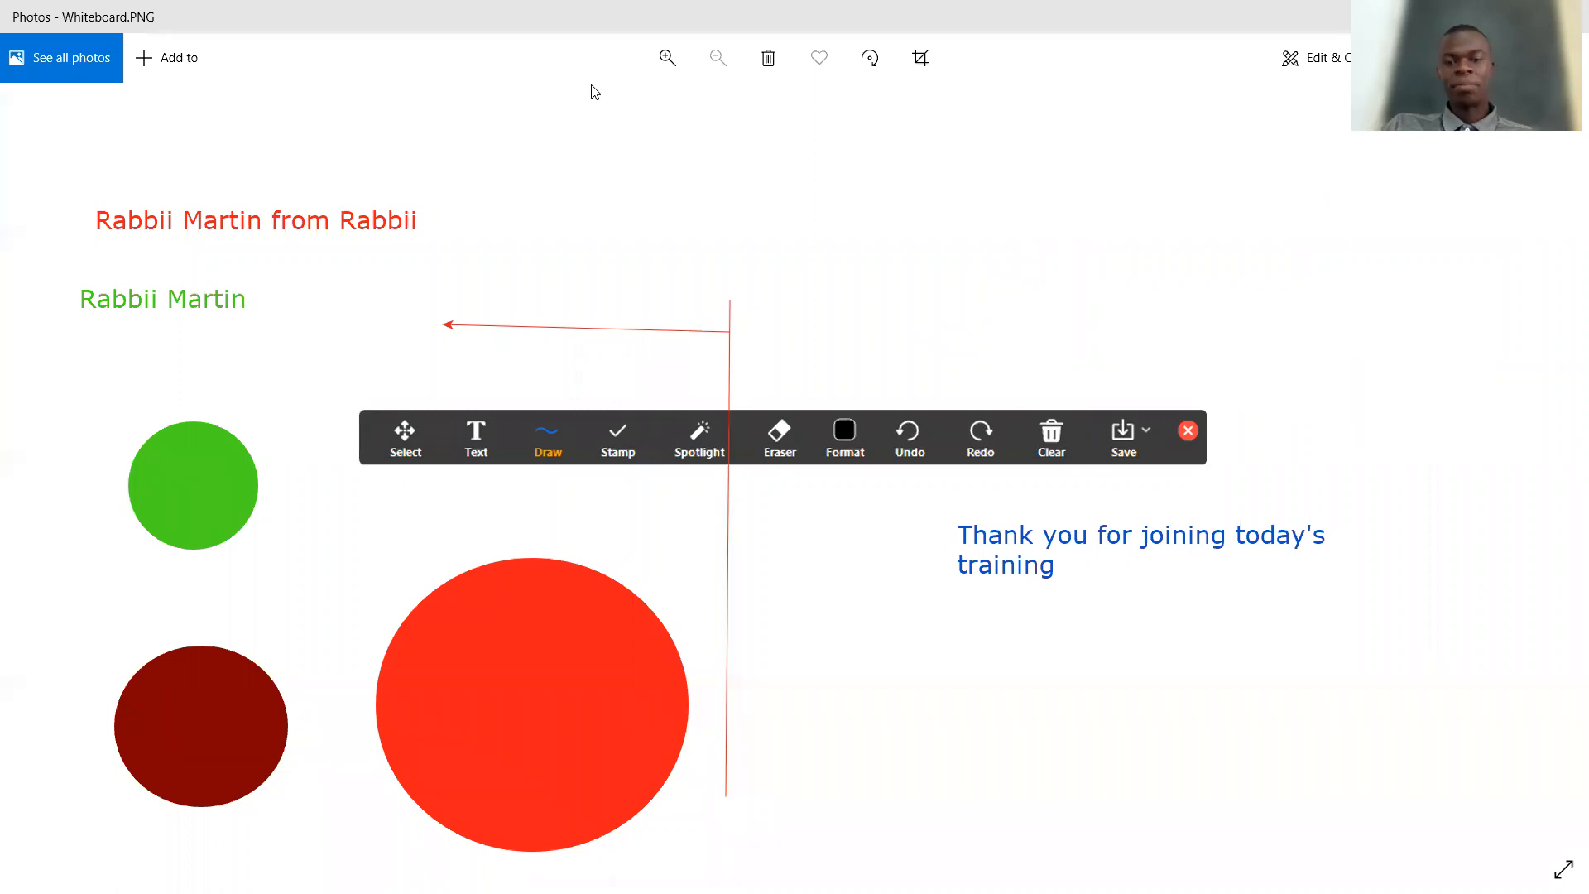
- Draw a red cuboid above the thank-you text from two overlapping rectangles with their corners joined by straight lines
left_click_drag(1054, 166, 1380, 276)
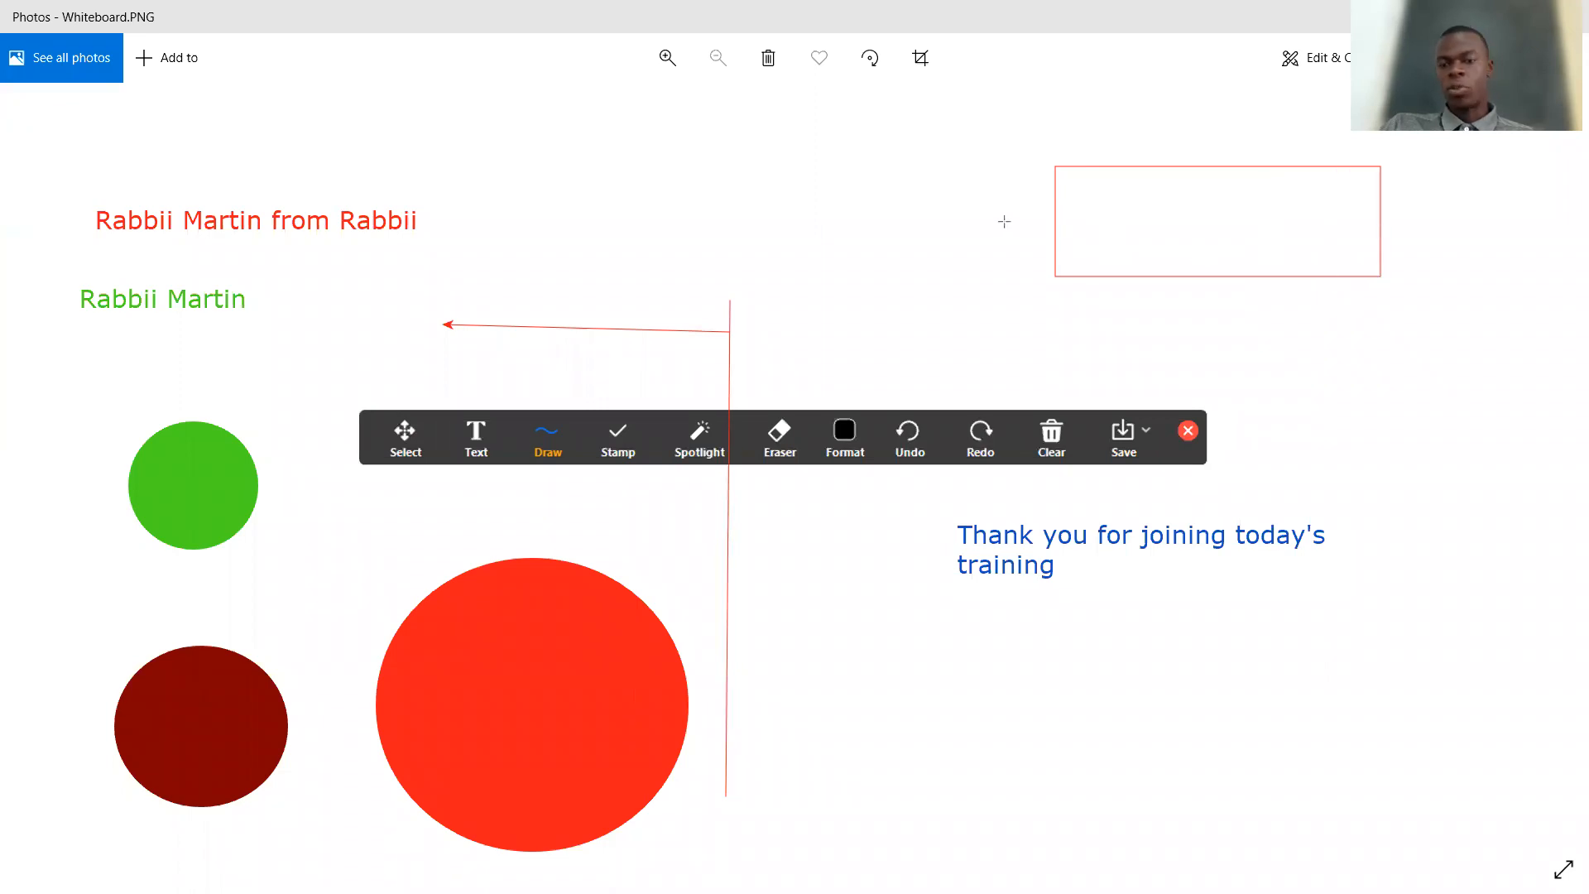
left_click_drag(995, 224, 1316, 361)
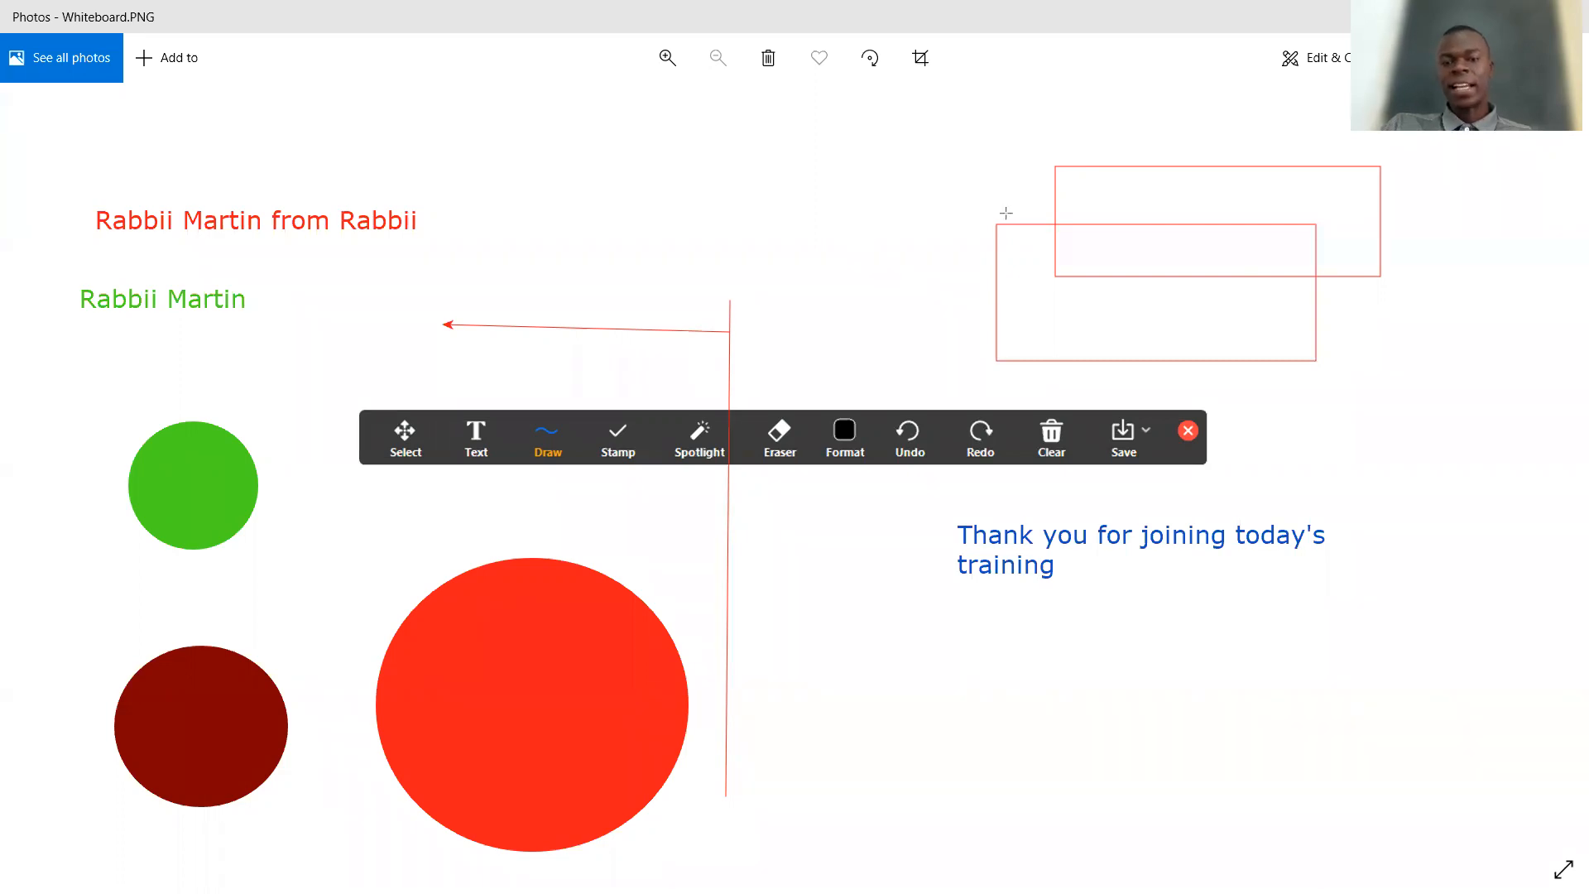
left_click_drag(997, 223, 1056, 166)
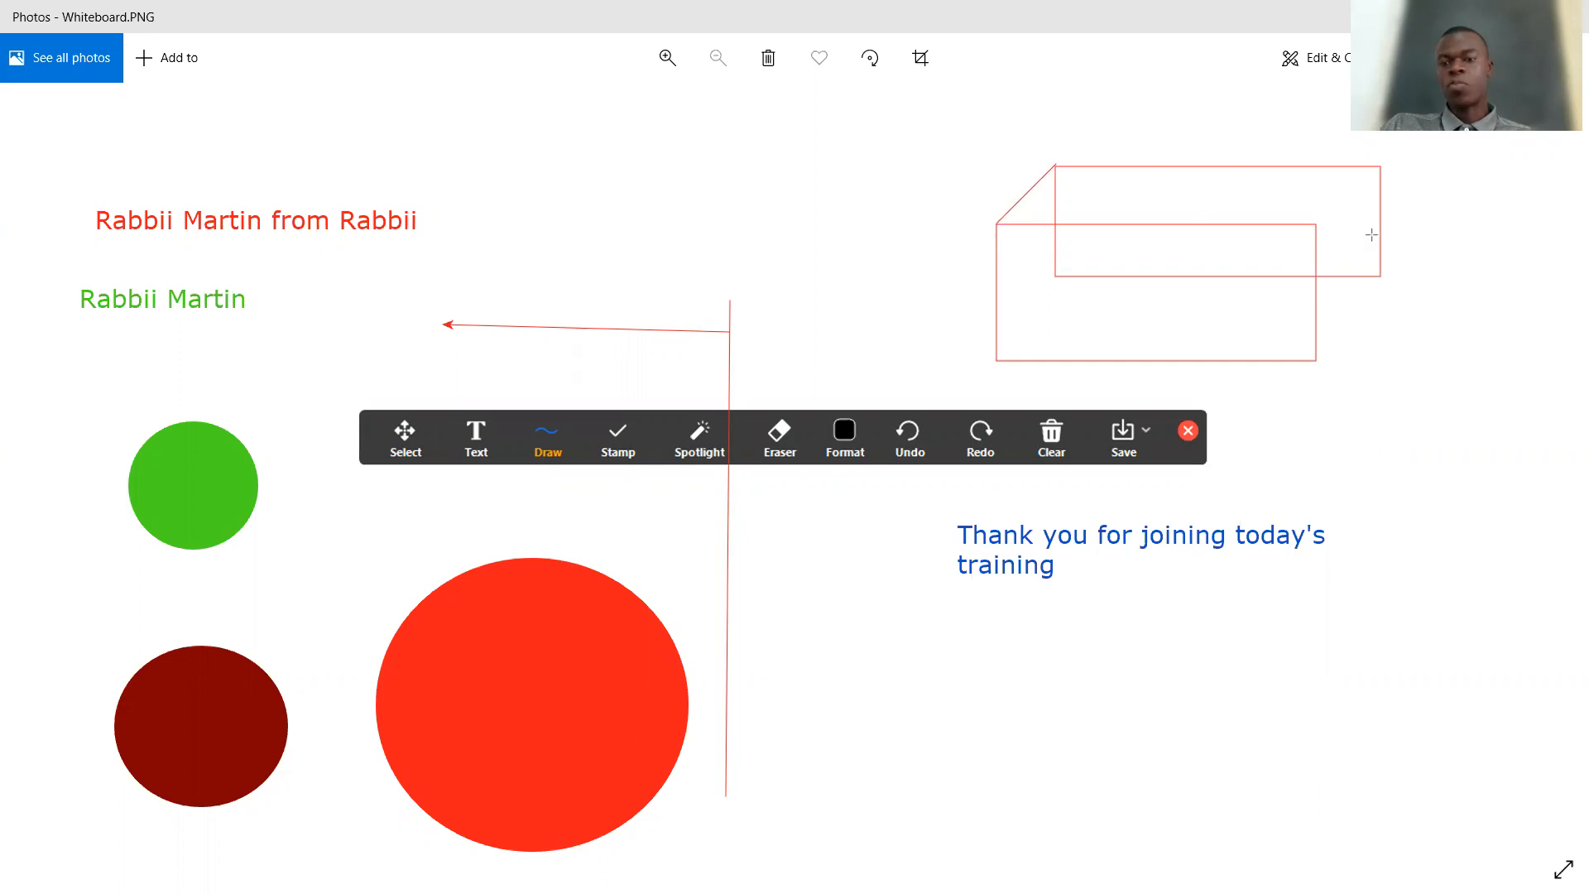
left_click_drag(1316, 224, 1380, 165)
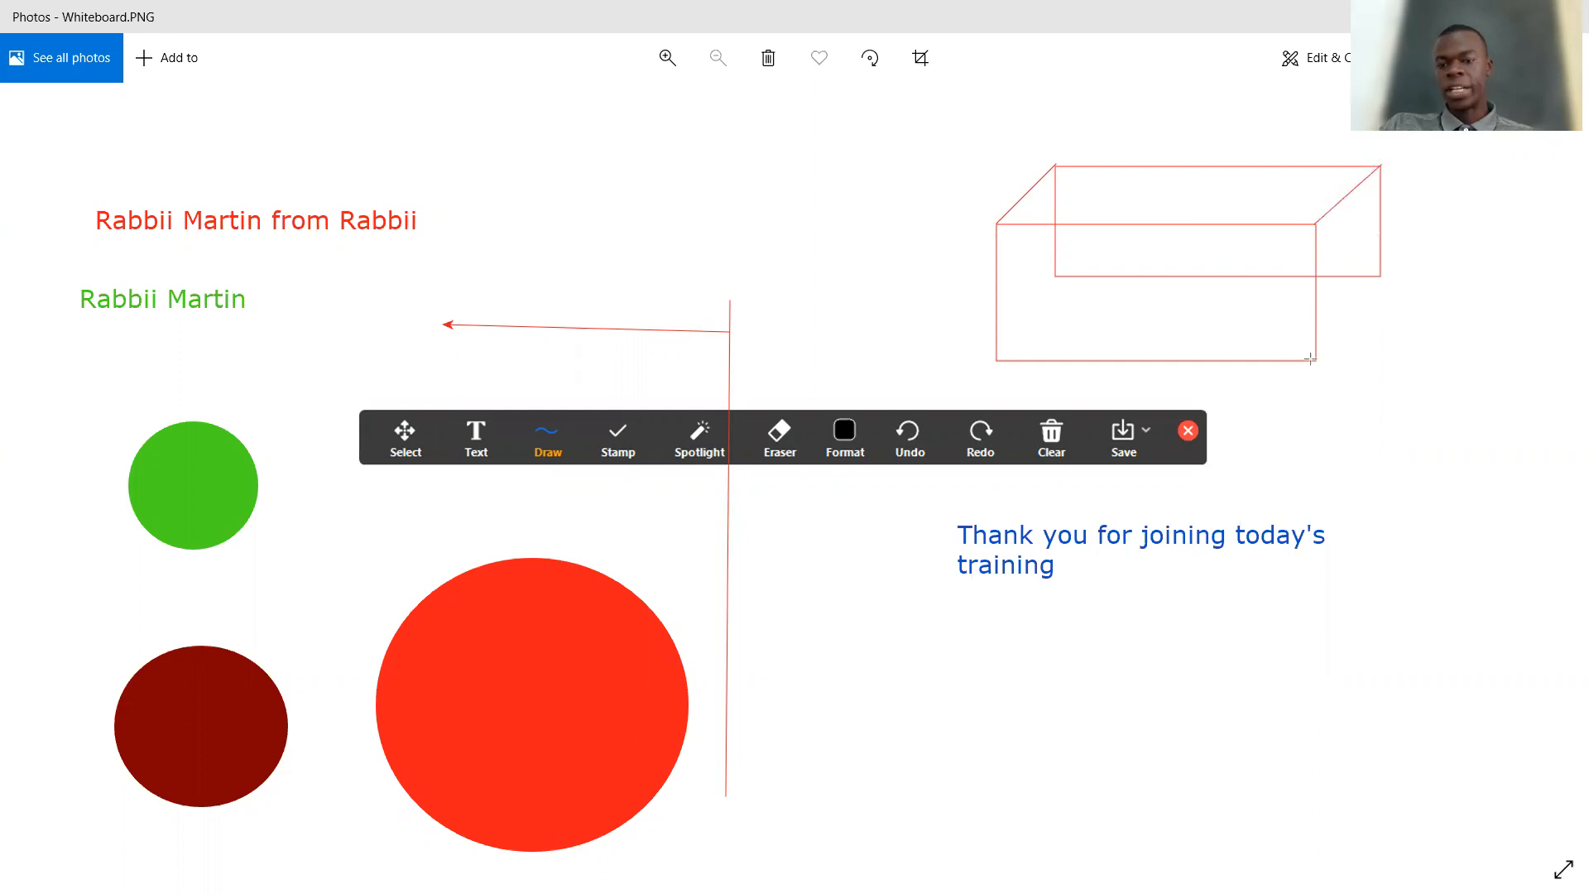
left_click_drag(1316, 359, 1377, 274)
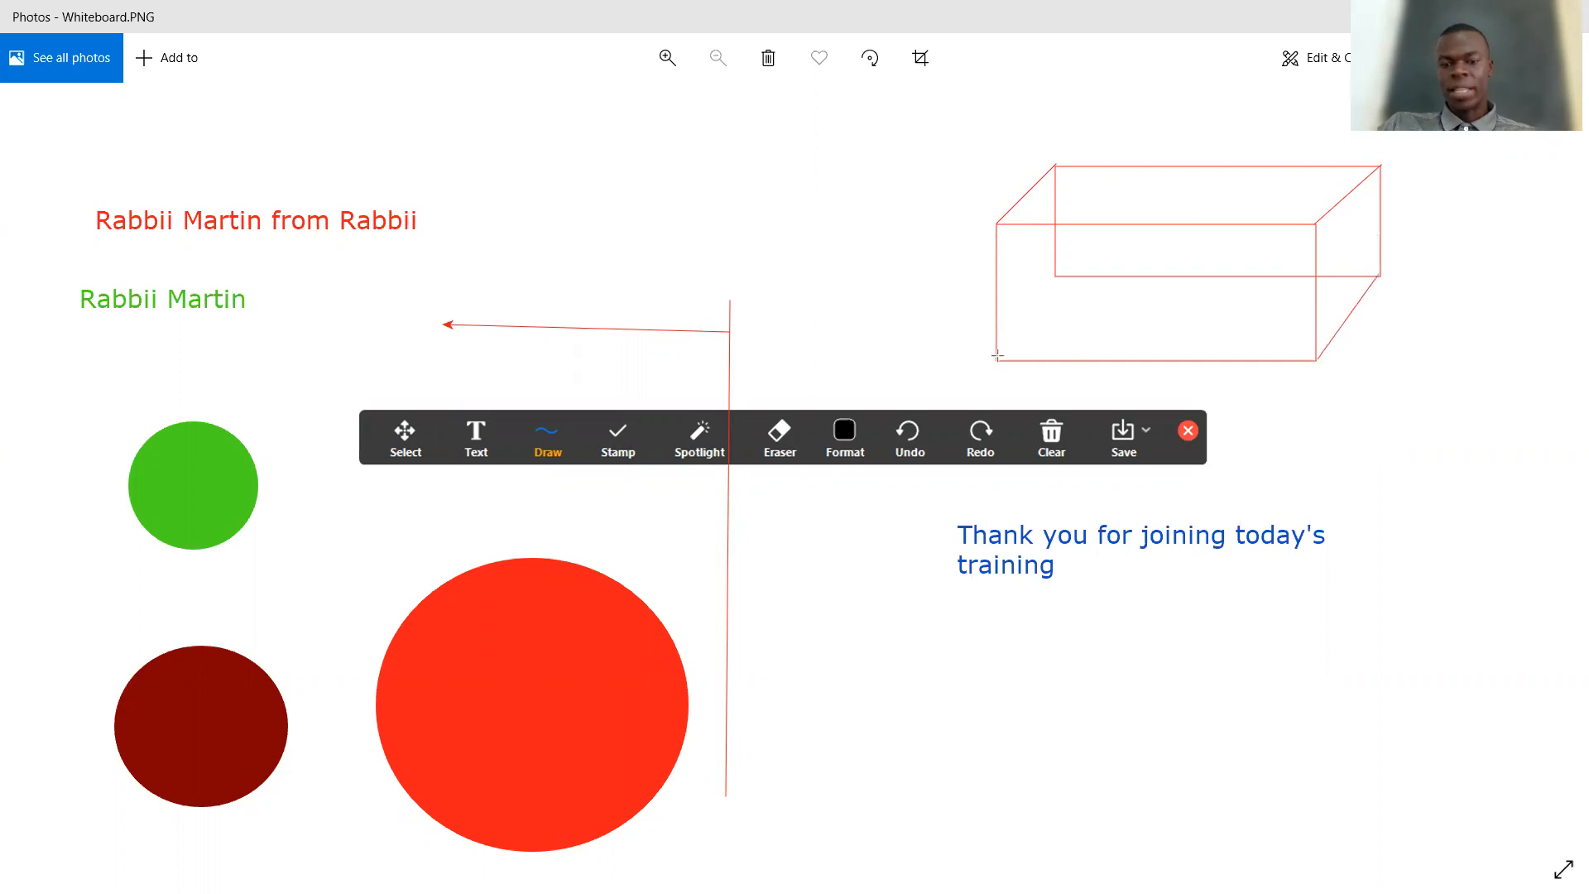
left_click_drag(998, 359, 1053, 275)
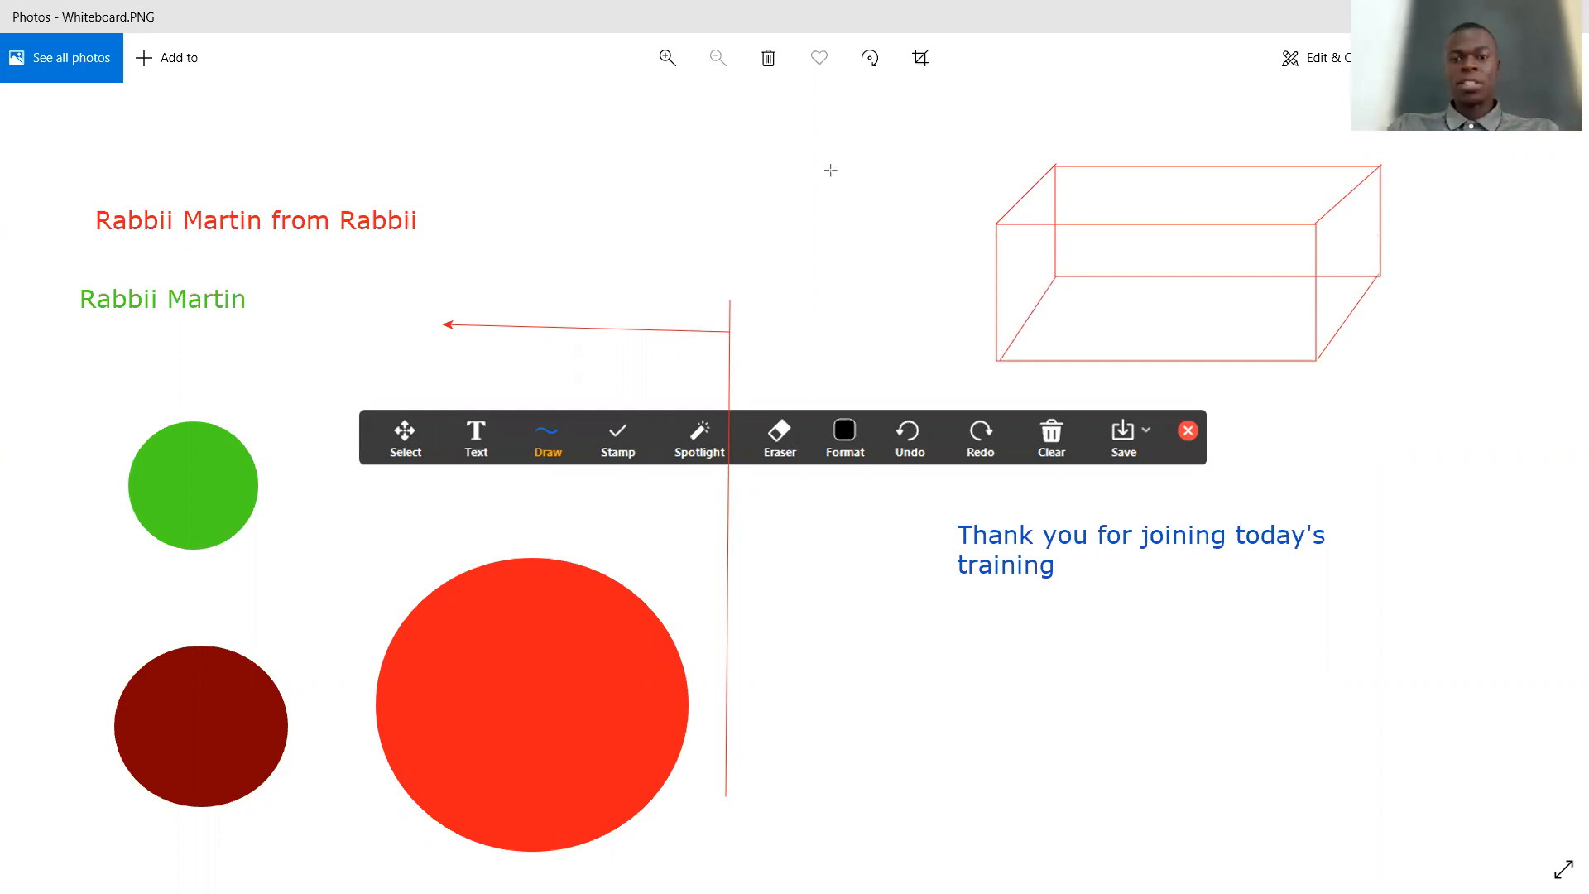
- Undo all the rectangles and connecting lines of the red cuboid
key("ctrl+z")
key("ctrl+z")
key("ctrl+z")
key("ctrl+z")
key("ctrl+z")
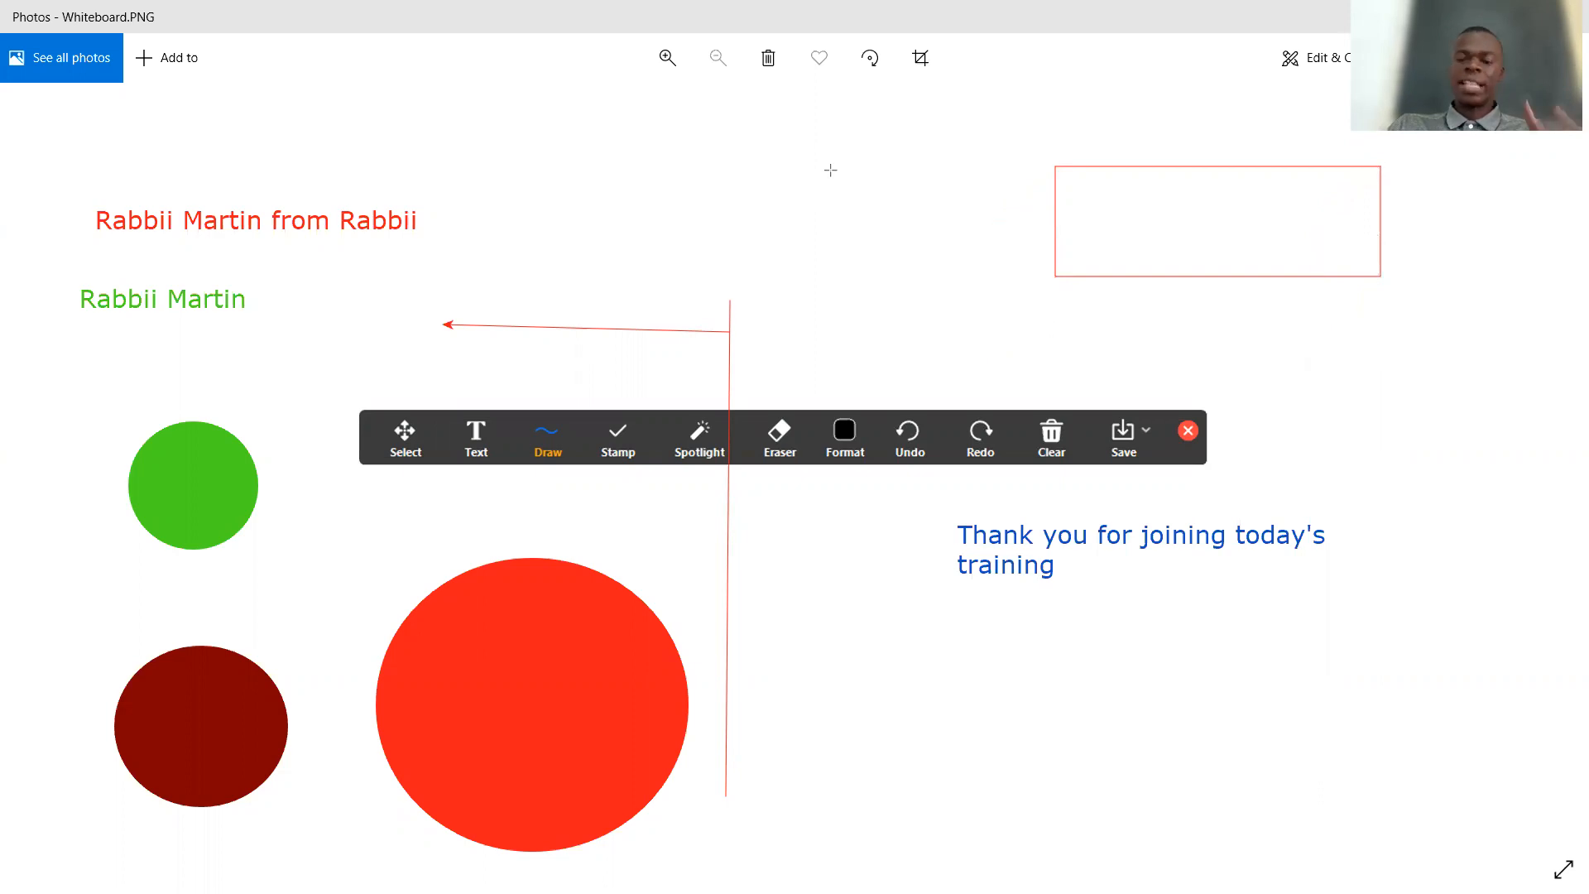
key("ctrl+z")
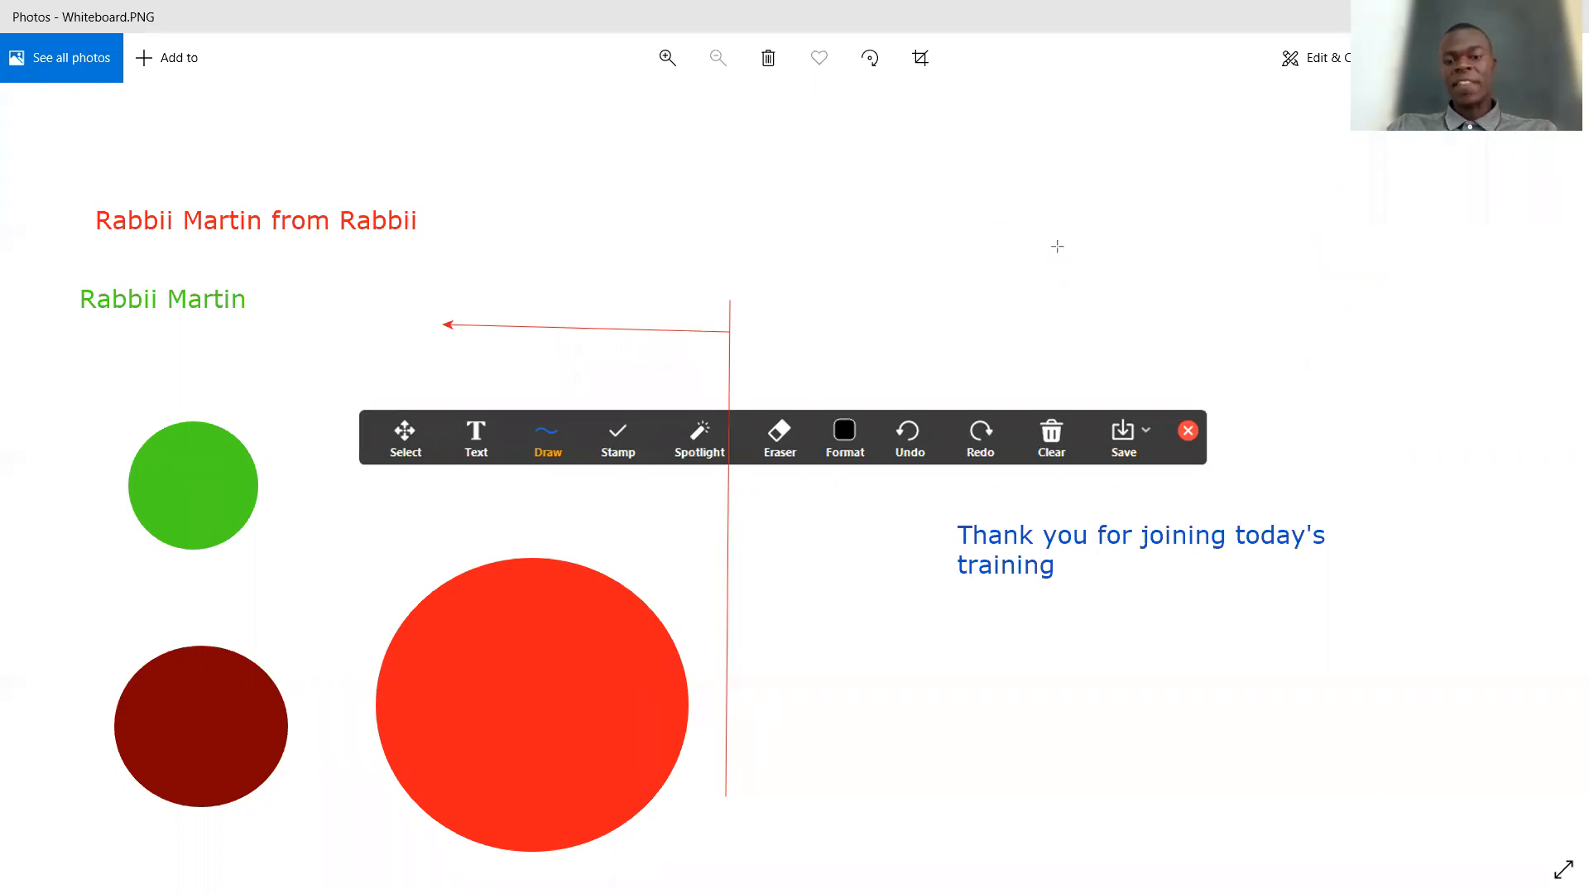
- Draw a red circle outline and an overlapping blue ellipse outline above the thank-you text
left_click_drag(1115, 194, 1337, 397)
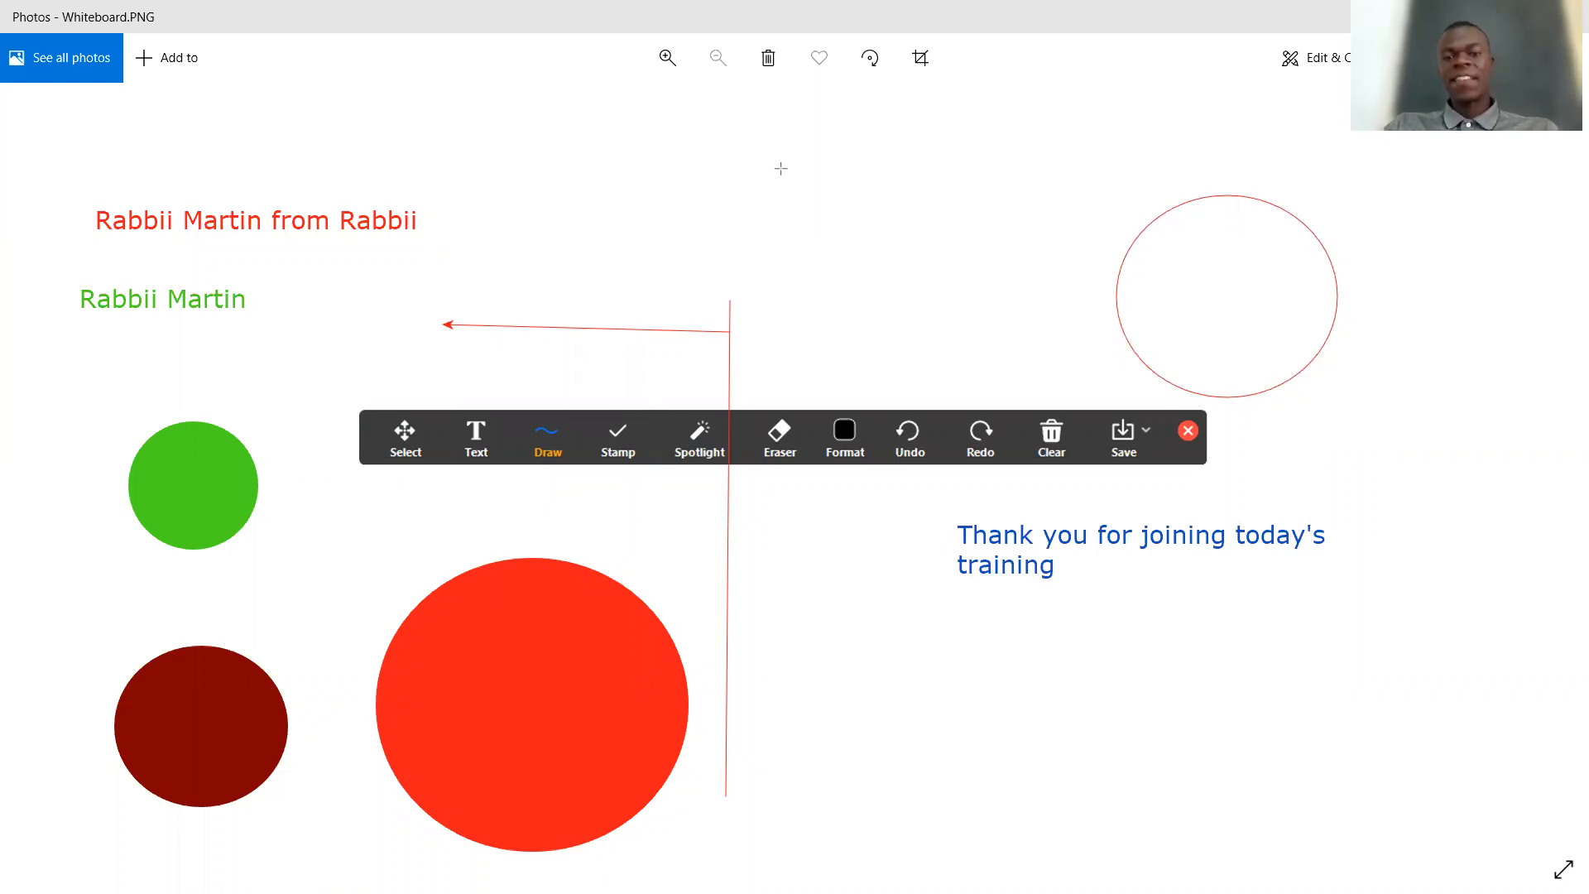
left_click_drag(931, 223, 1197, 392)
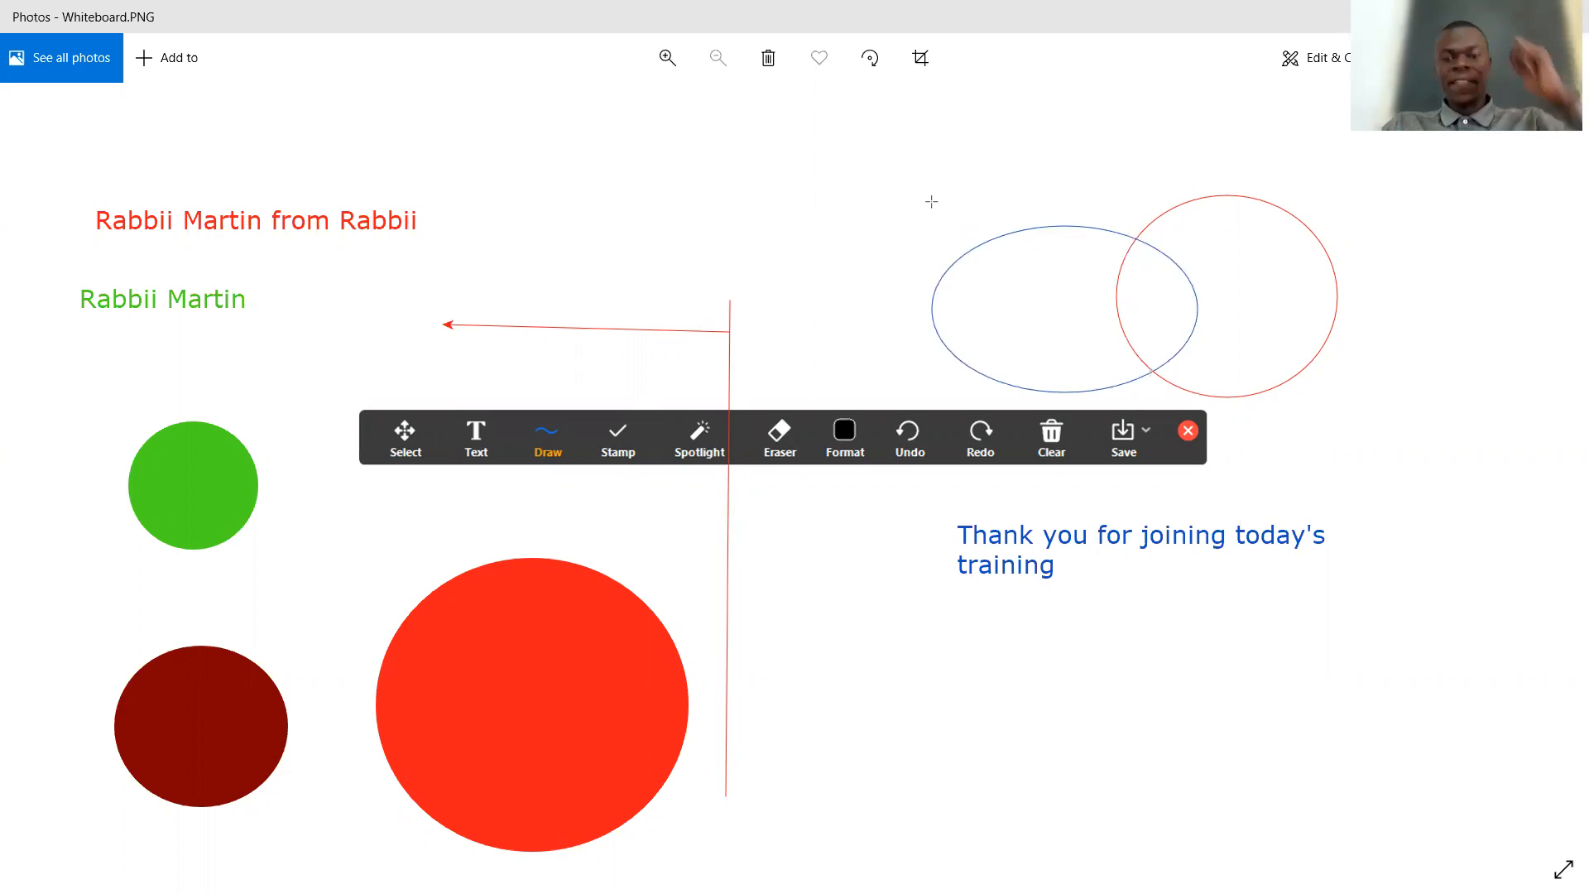
- Stretch the blue ellipse upward and delete both overlapping outlines
left_click(1018, 227)
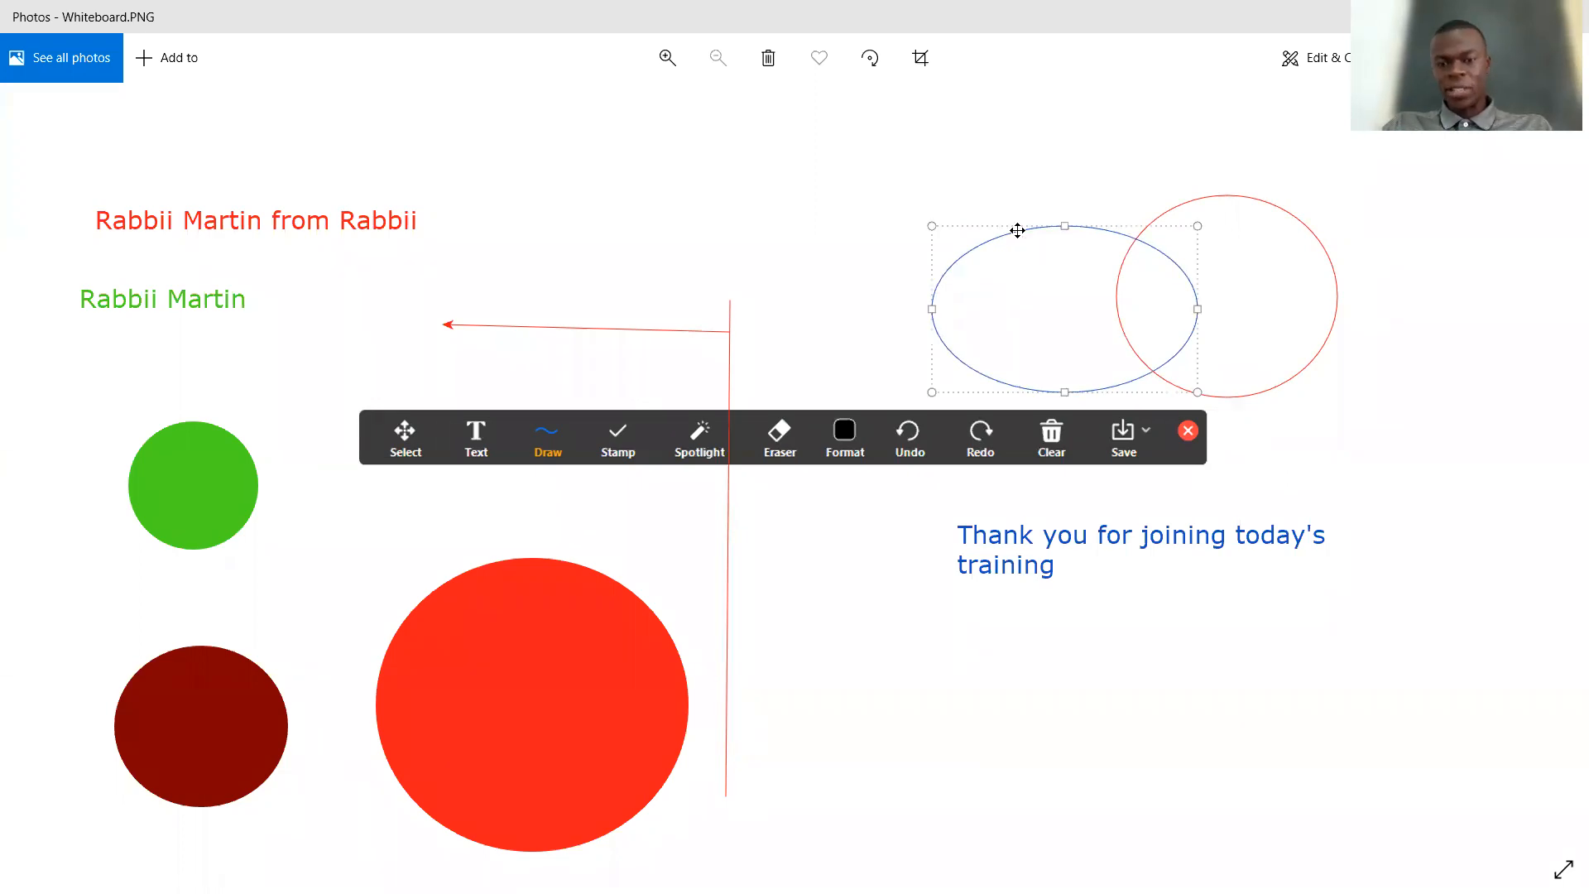
left_click_drag(1063, 227, 1057, 171)
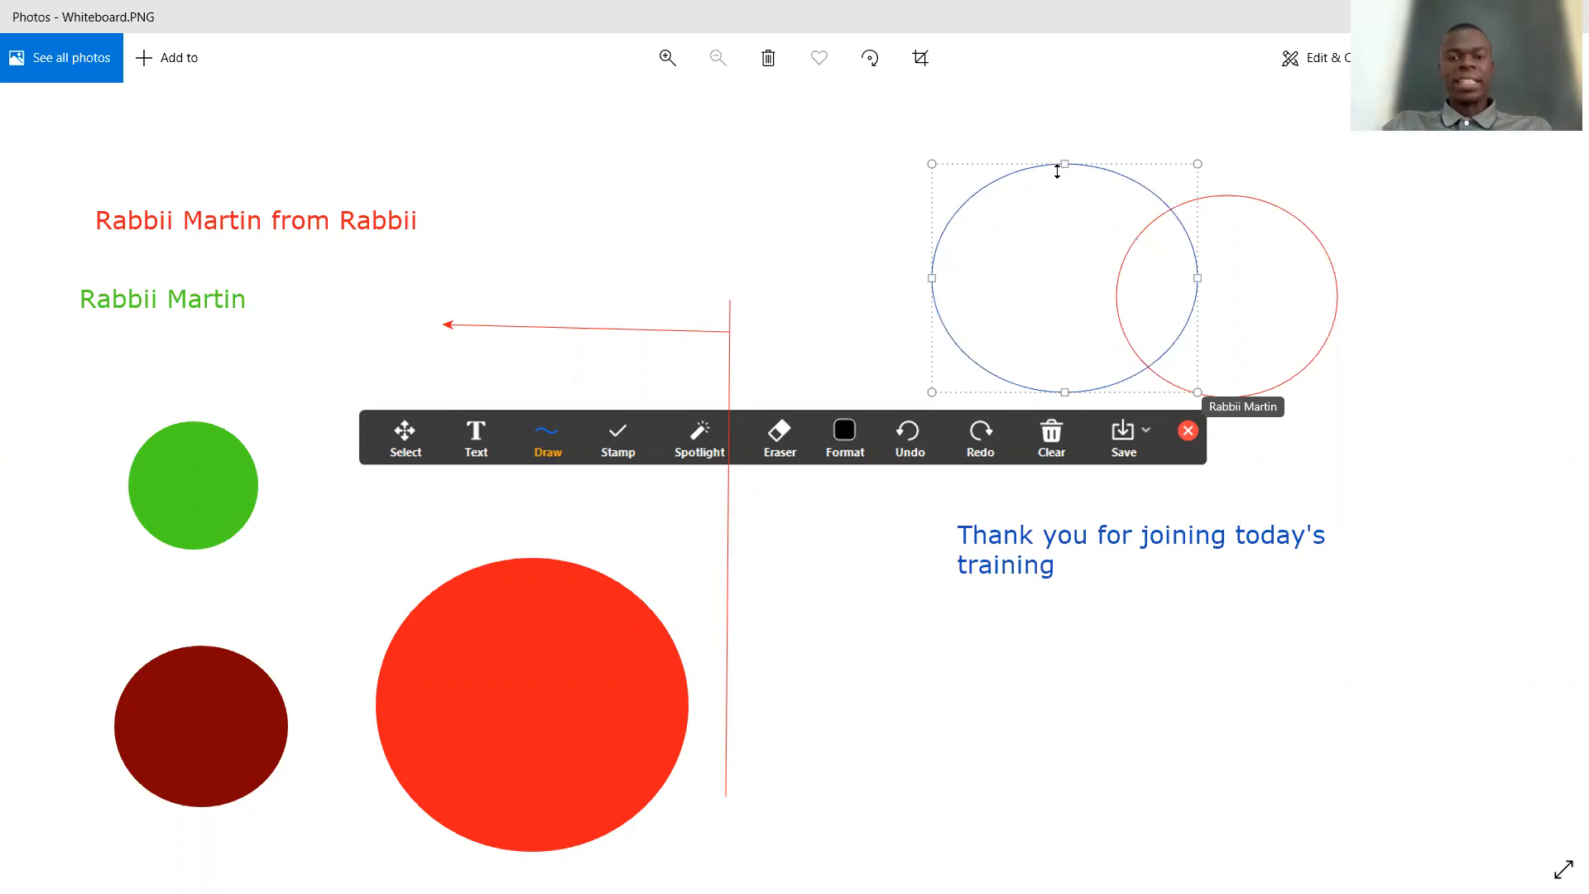
key("Delete")
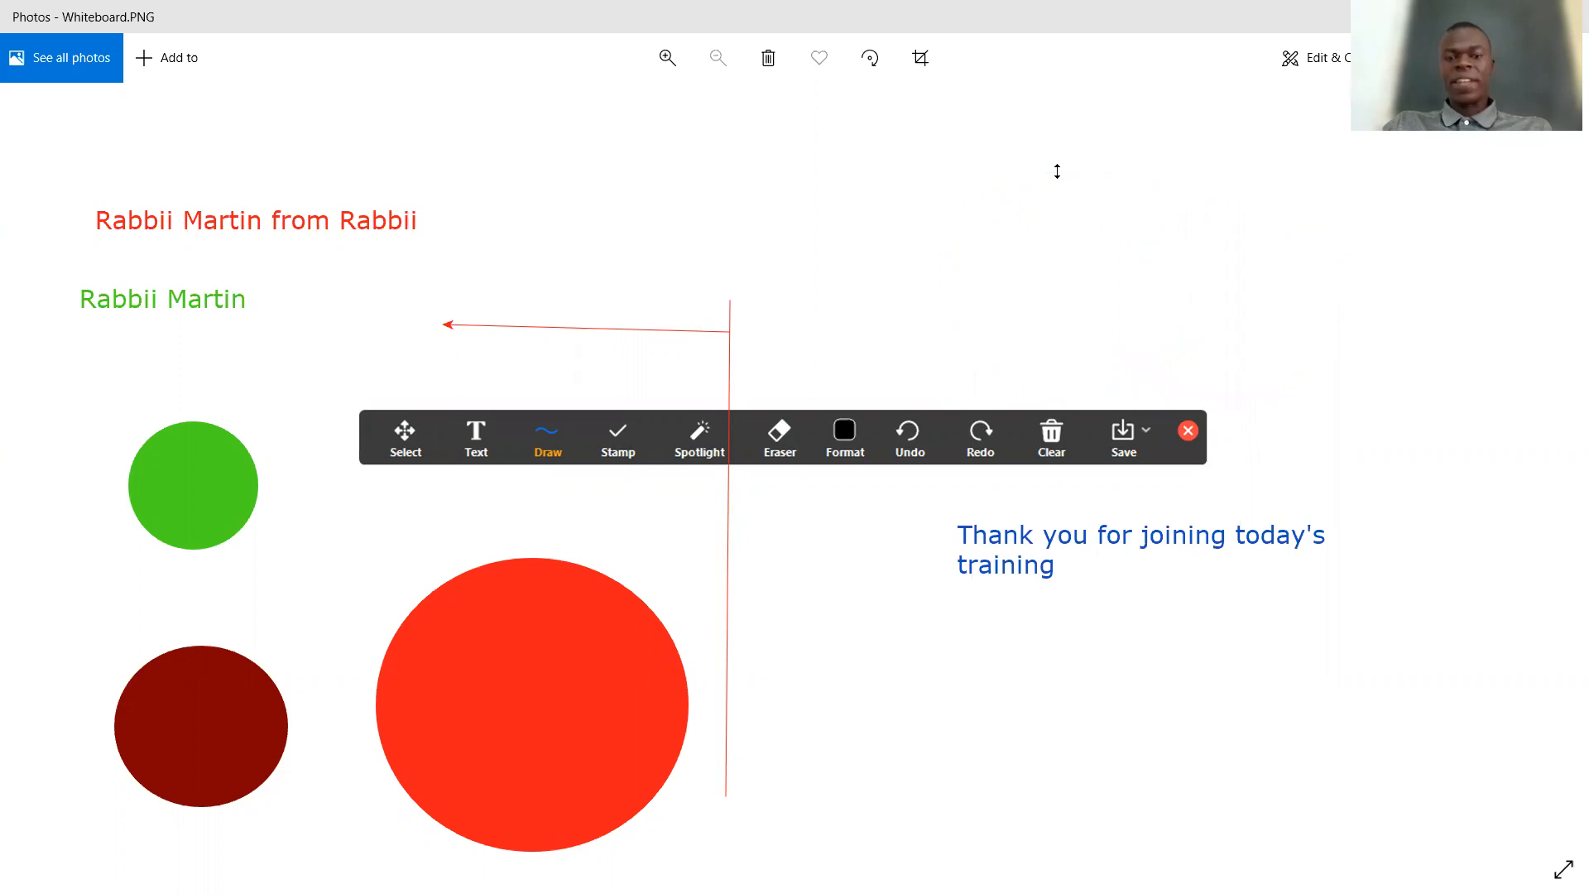
- Draw two horizontal blue arrows pointing in opposite directions above the thank-you text and undo them
mouse_move(893, 204)
left_mouse_down()
mouse_move(1135, 234)
mouse_move(1227, 189)
mouse_move(1266, 206)
mouse_move(940, 287)
mouse_move(844, 276)
mouse_move(833, 257)
left_mouse_up()
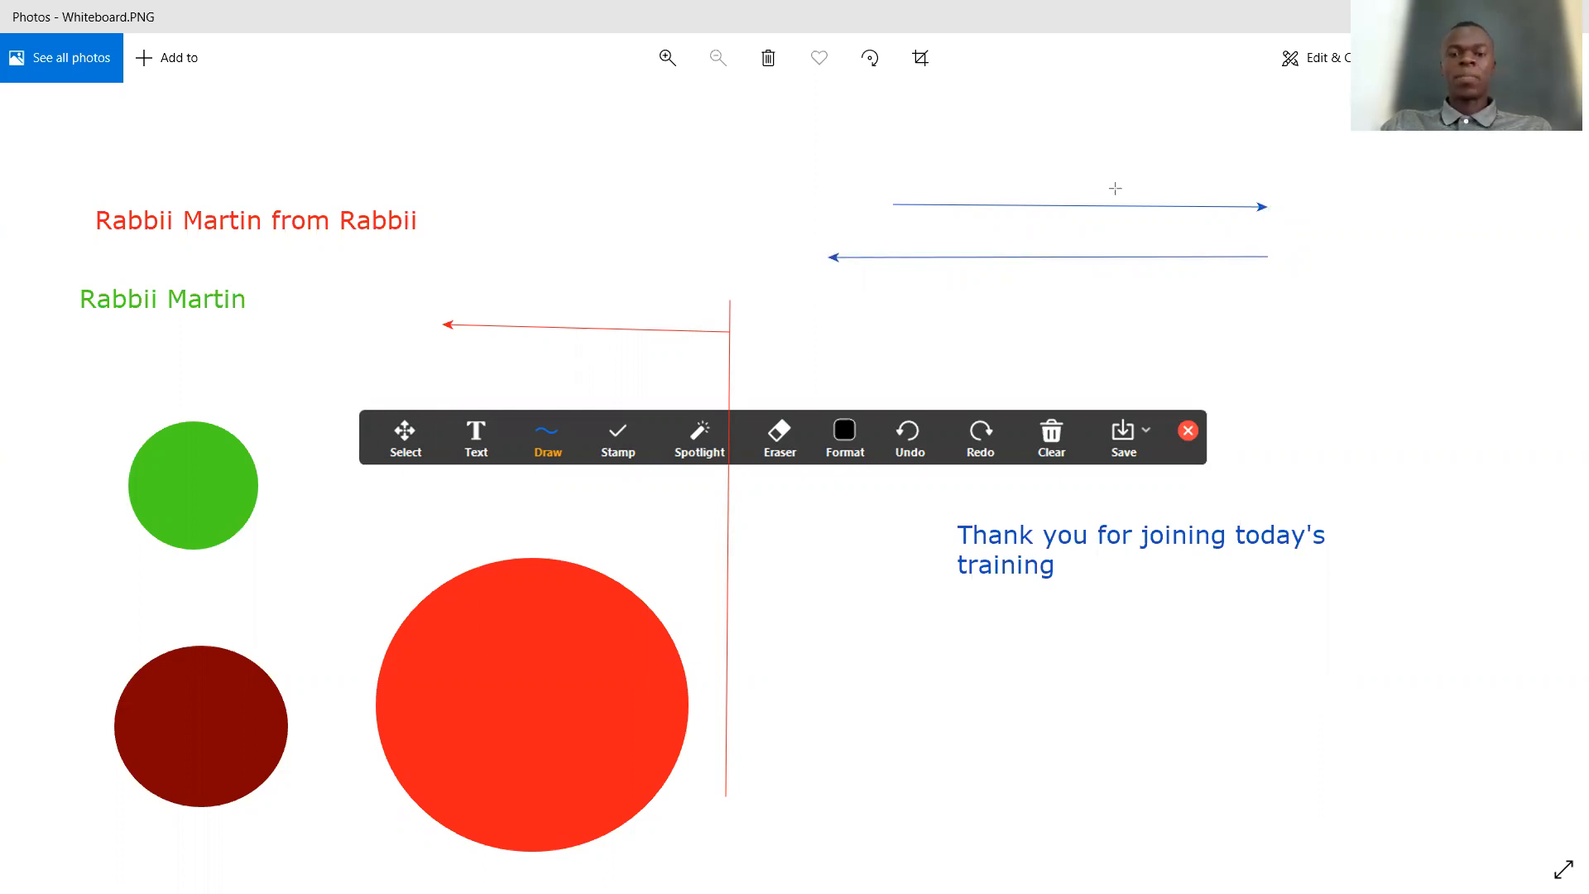
key("ctrl+z")
key("ctrl+z")
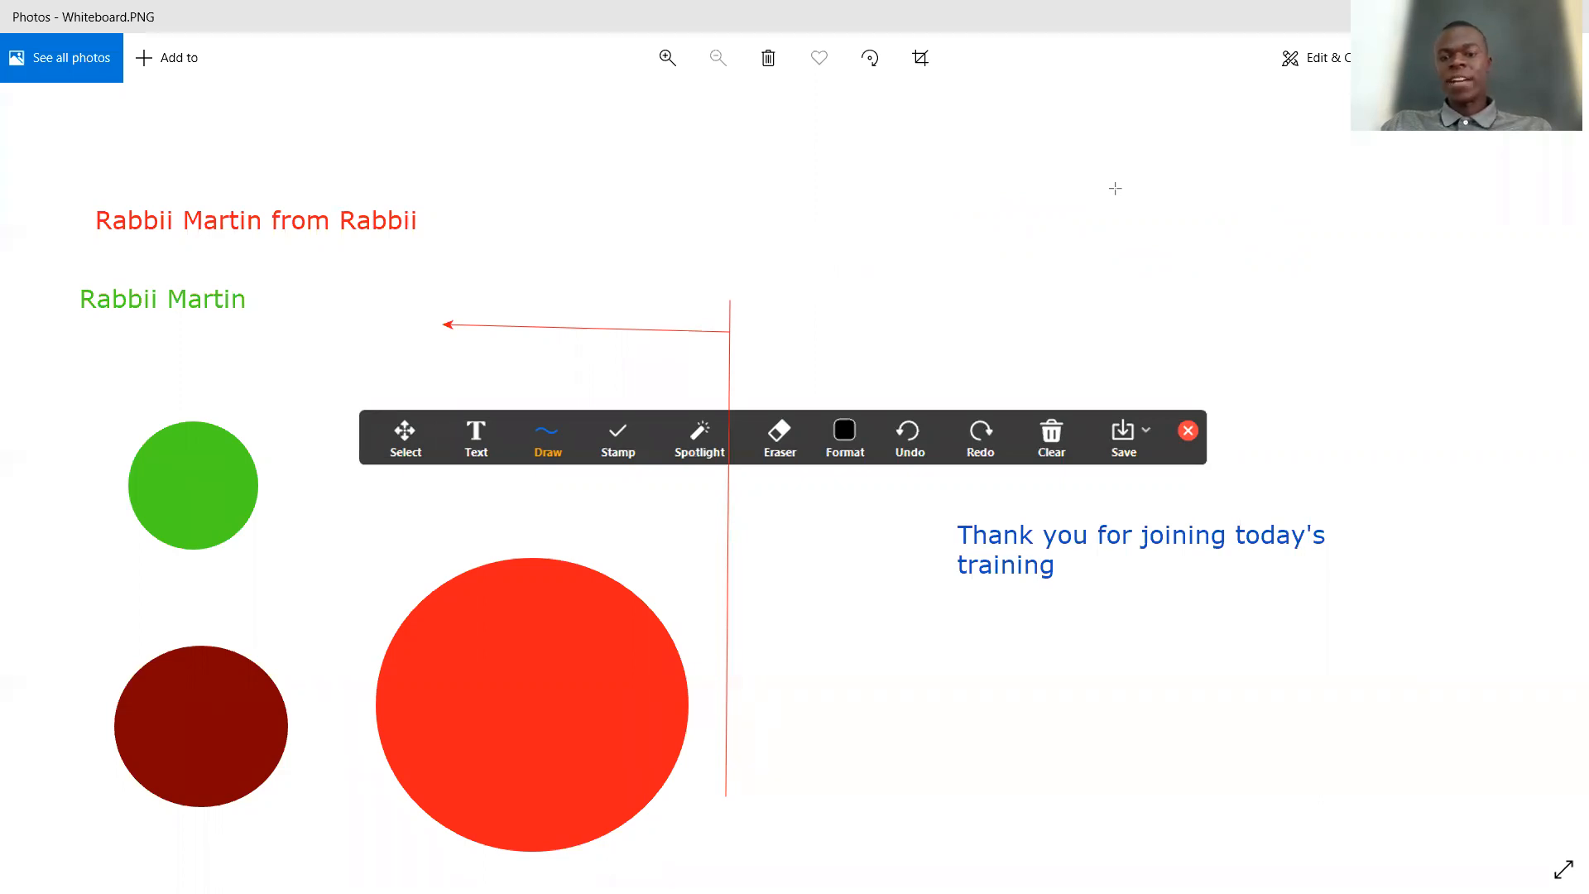
- Draw semi-transparent blue rectangles overlapping around the thank-you text, plus a large one over the name labels and circles
left_click_drag(984, 173, 1361, 350)
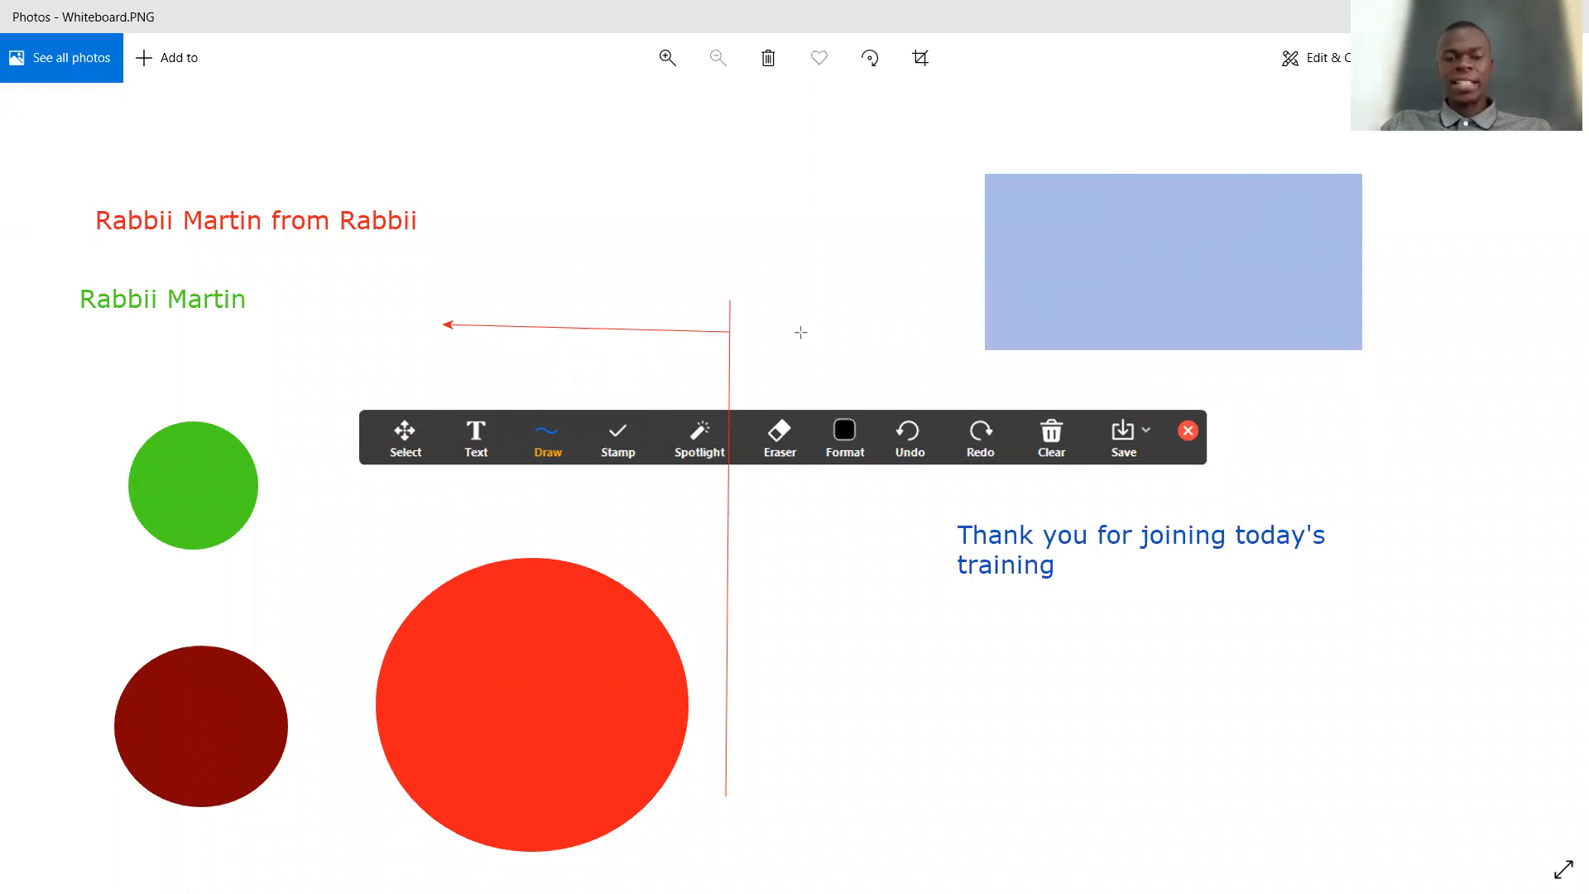
left_click_drag(781, 335, 1364, 587)
left_click_drag(719, 222, 1118, 390)
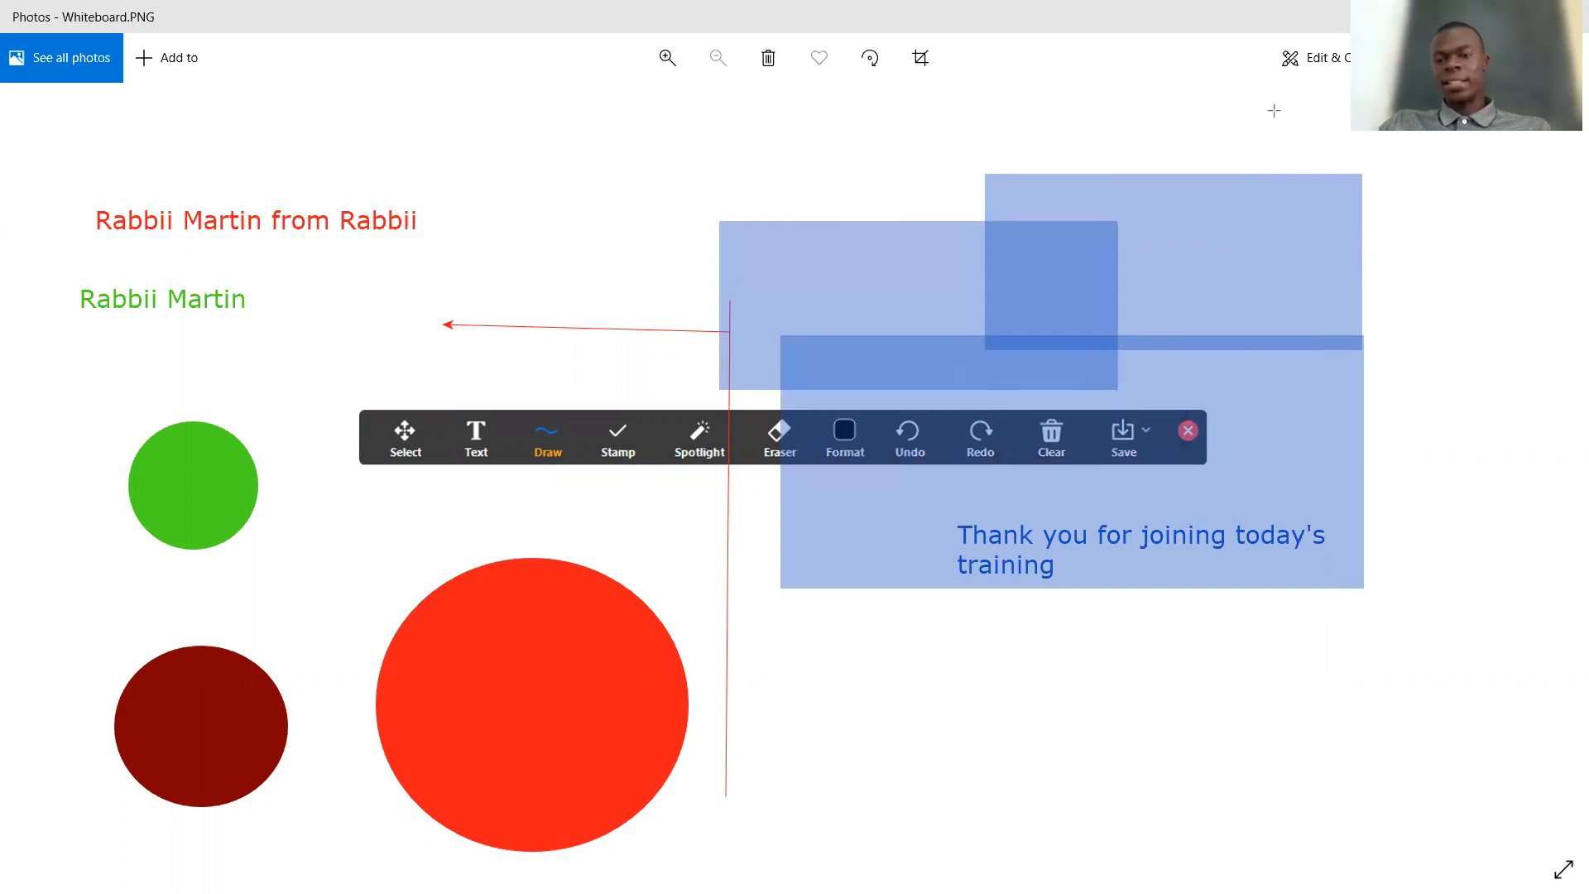
left_click_drag(1458, 198, 1047, 326)
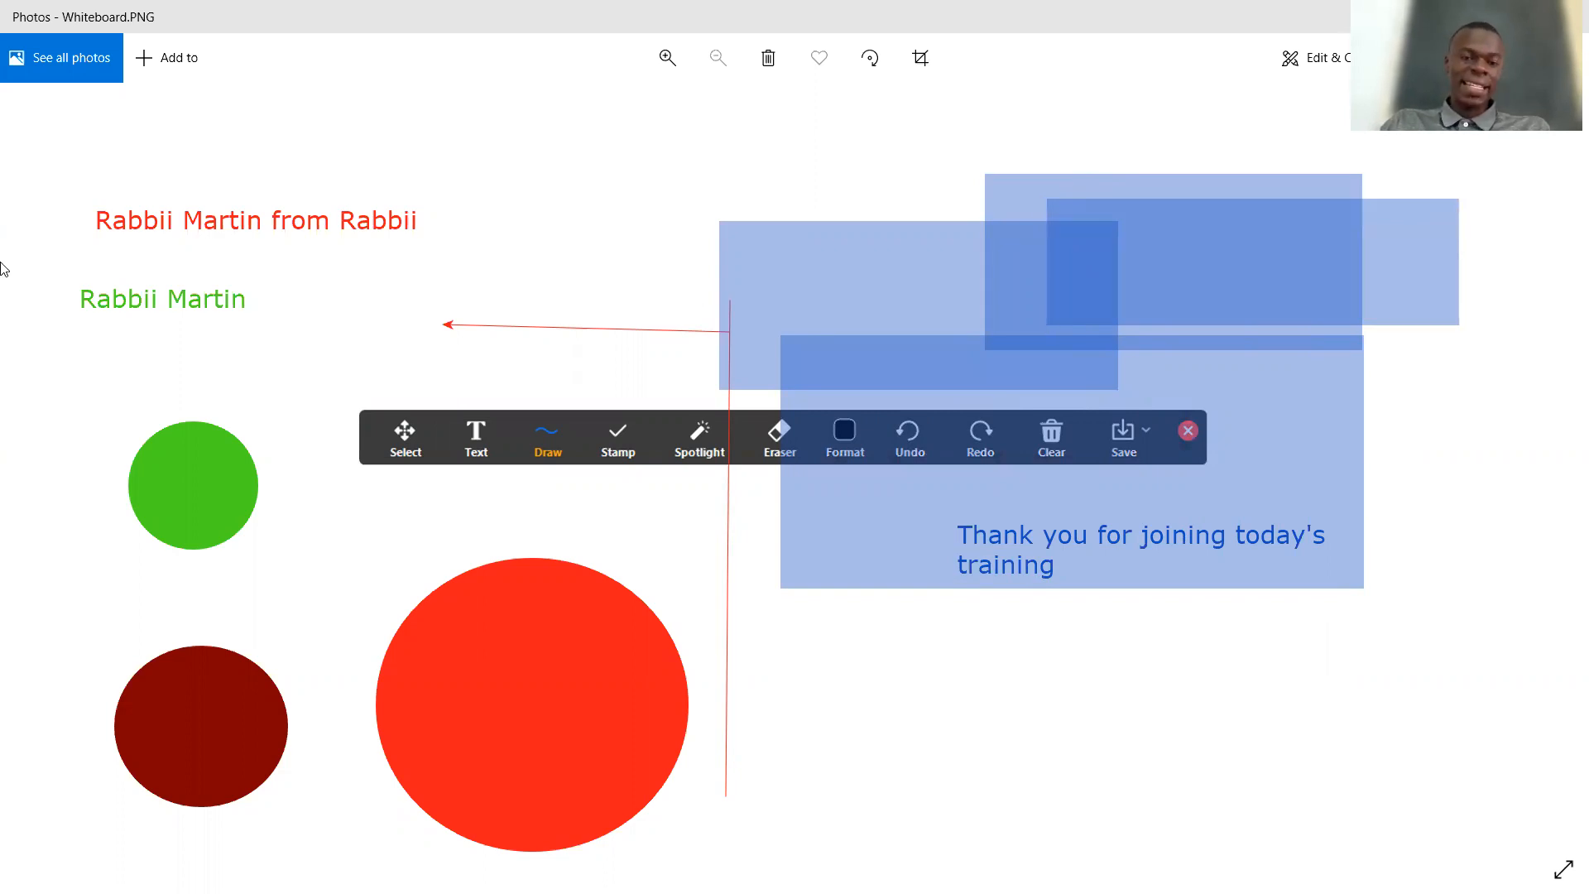
mouse_move(60, 196)
left_mouse_down()
mouse_move(440, 305)
mouse_move(560, 450)
mouse_move(504, 522)
mouse_move(518, 624)
mouse_move(723, 830)
left_mouse_up()
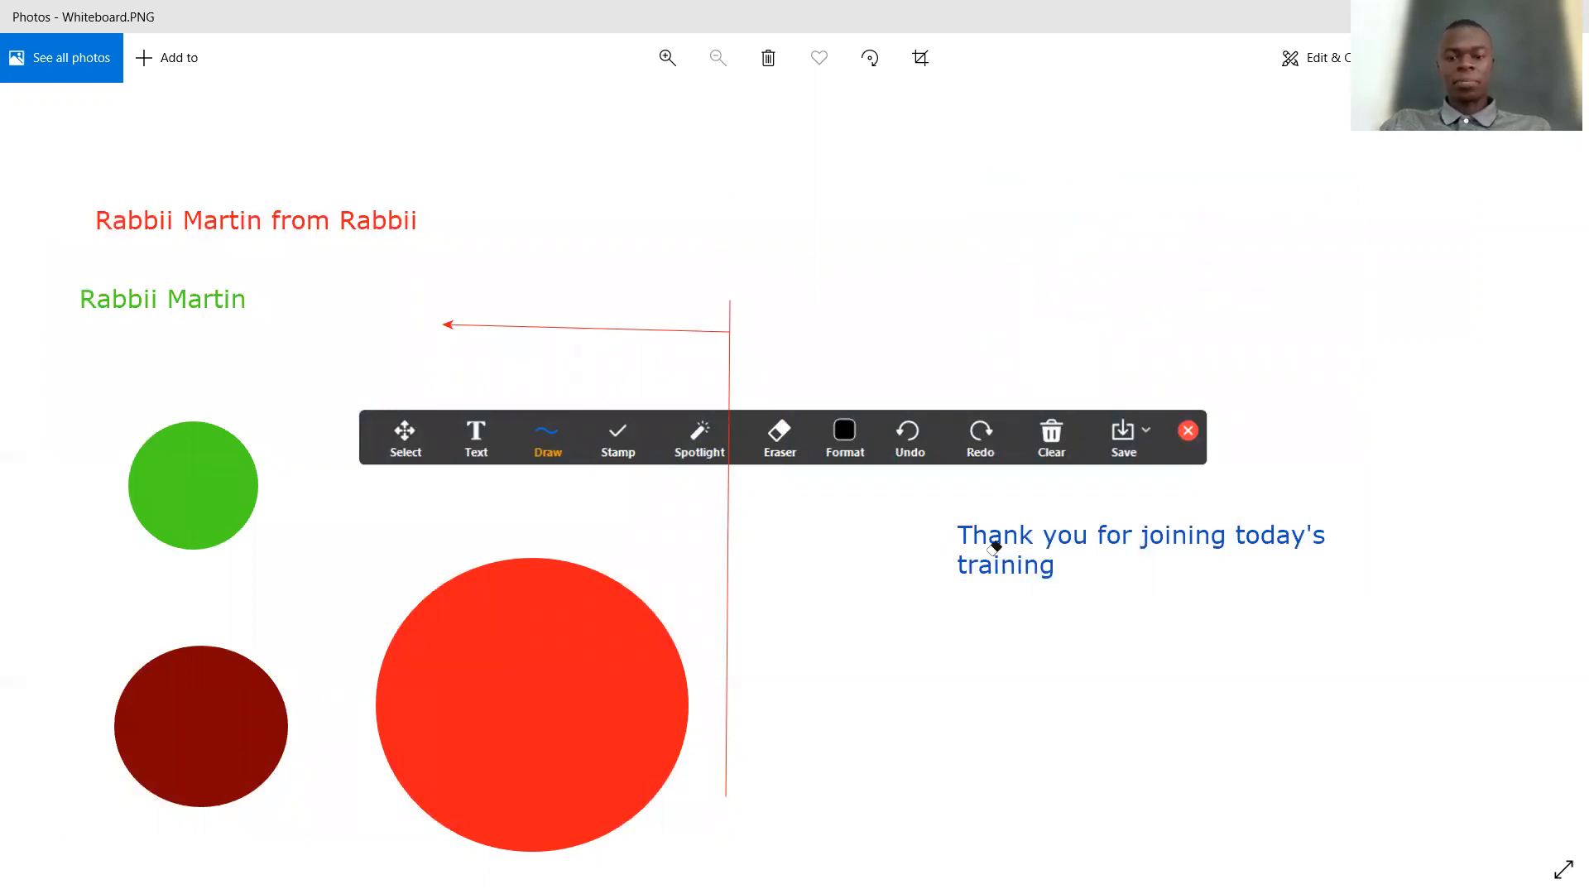
- Erase the thank-you text, and draw and undo a semi-transparent blue circle in the emptied area
left_click(1026, 571)
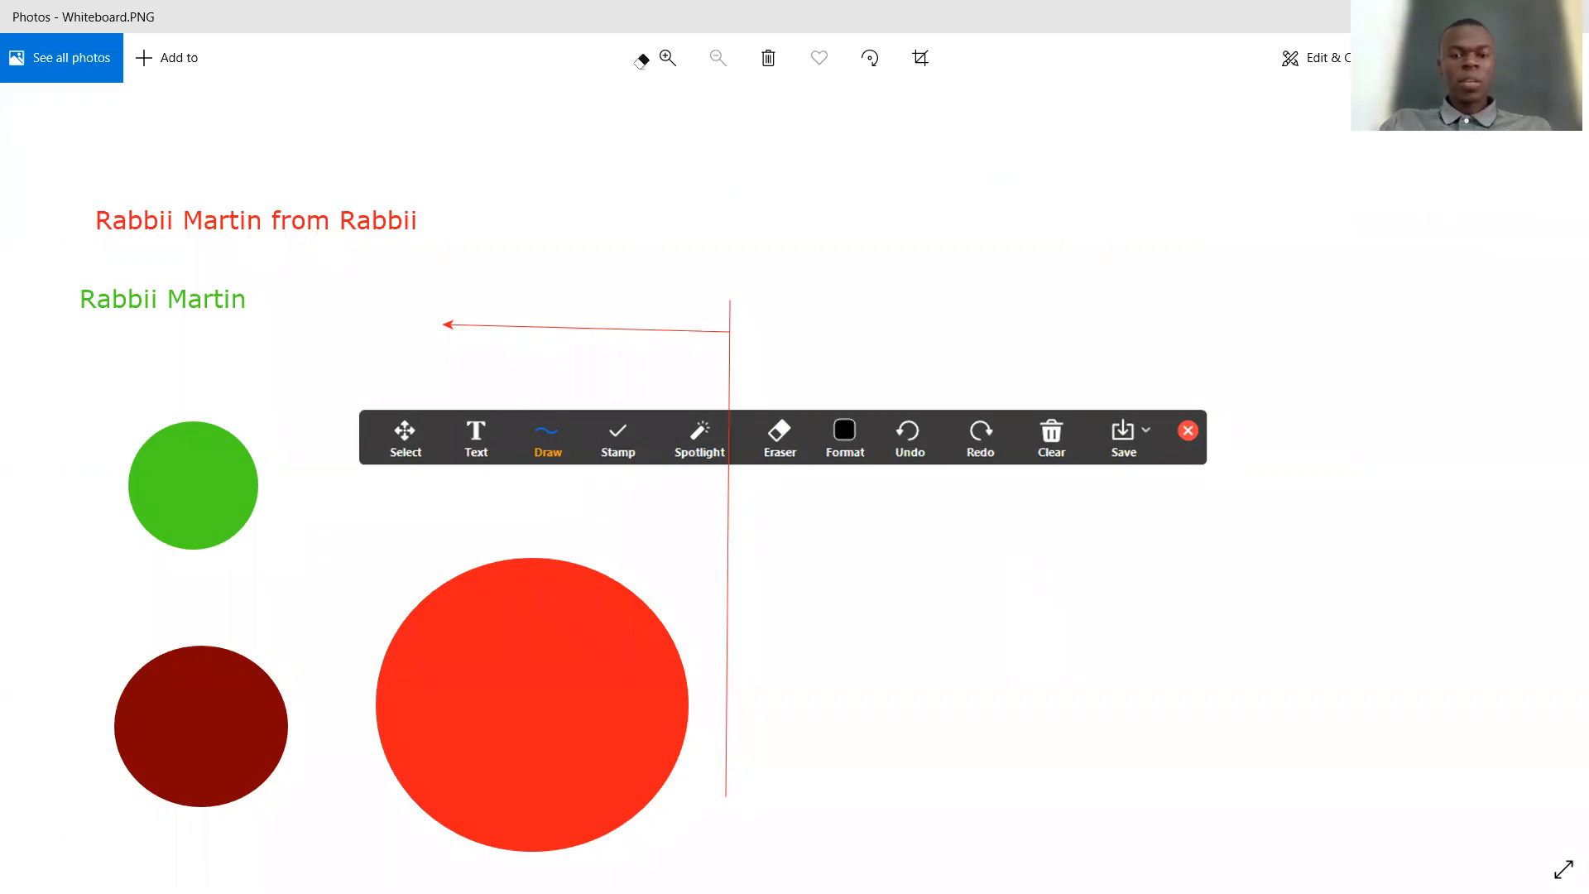
left_click_drag(990, 191, 1308, 493)
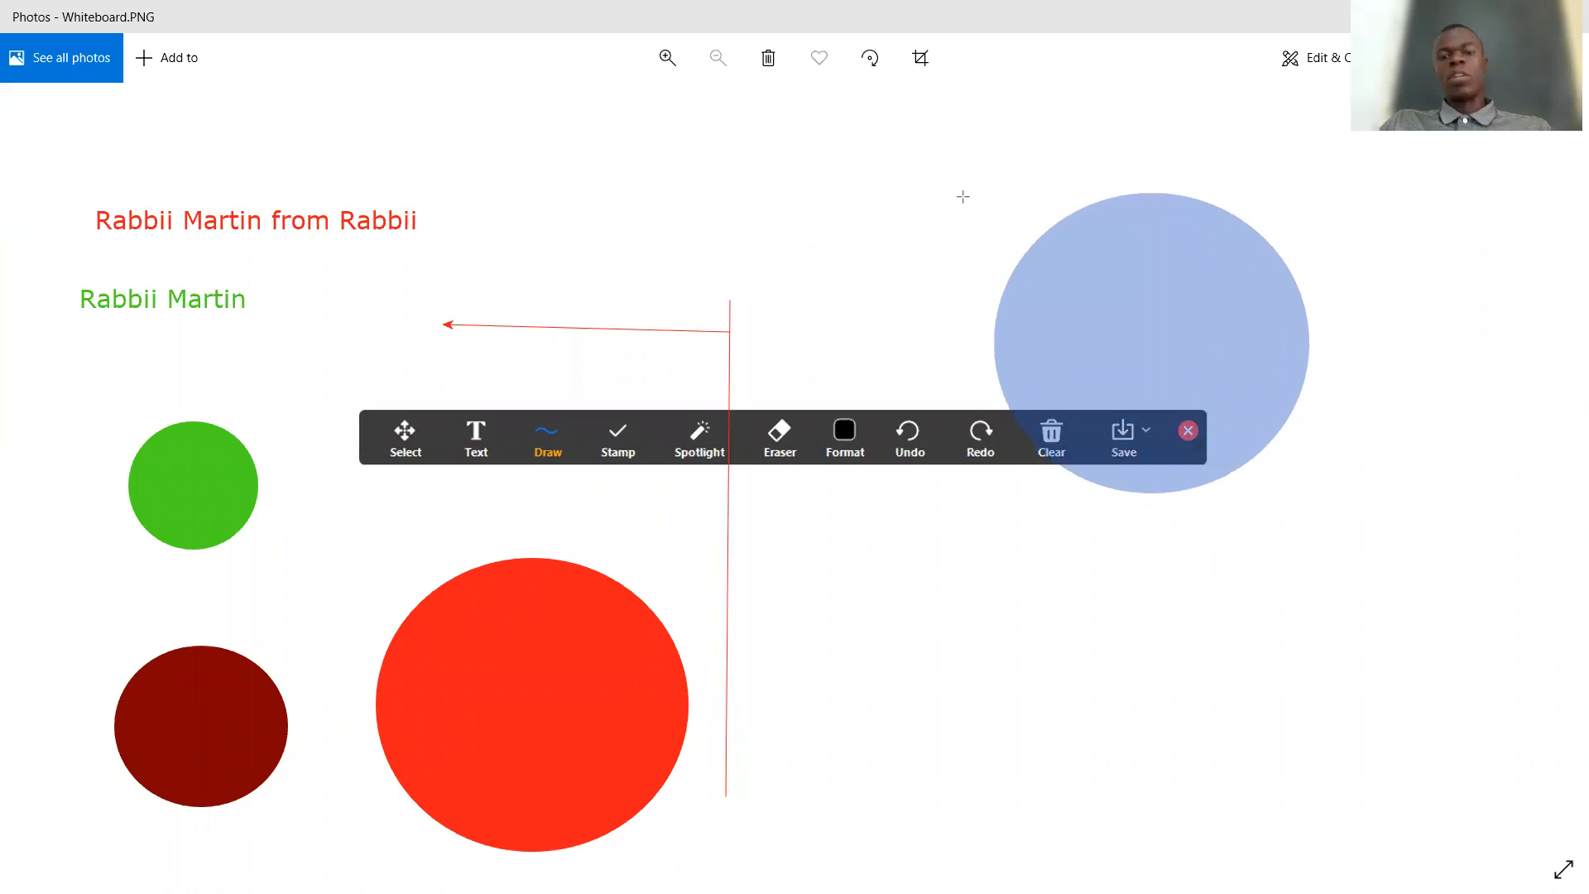
key("ctrl+z")
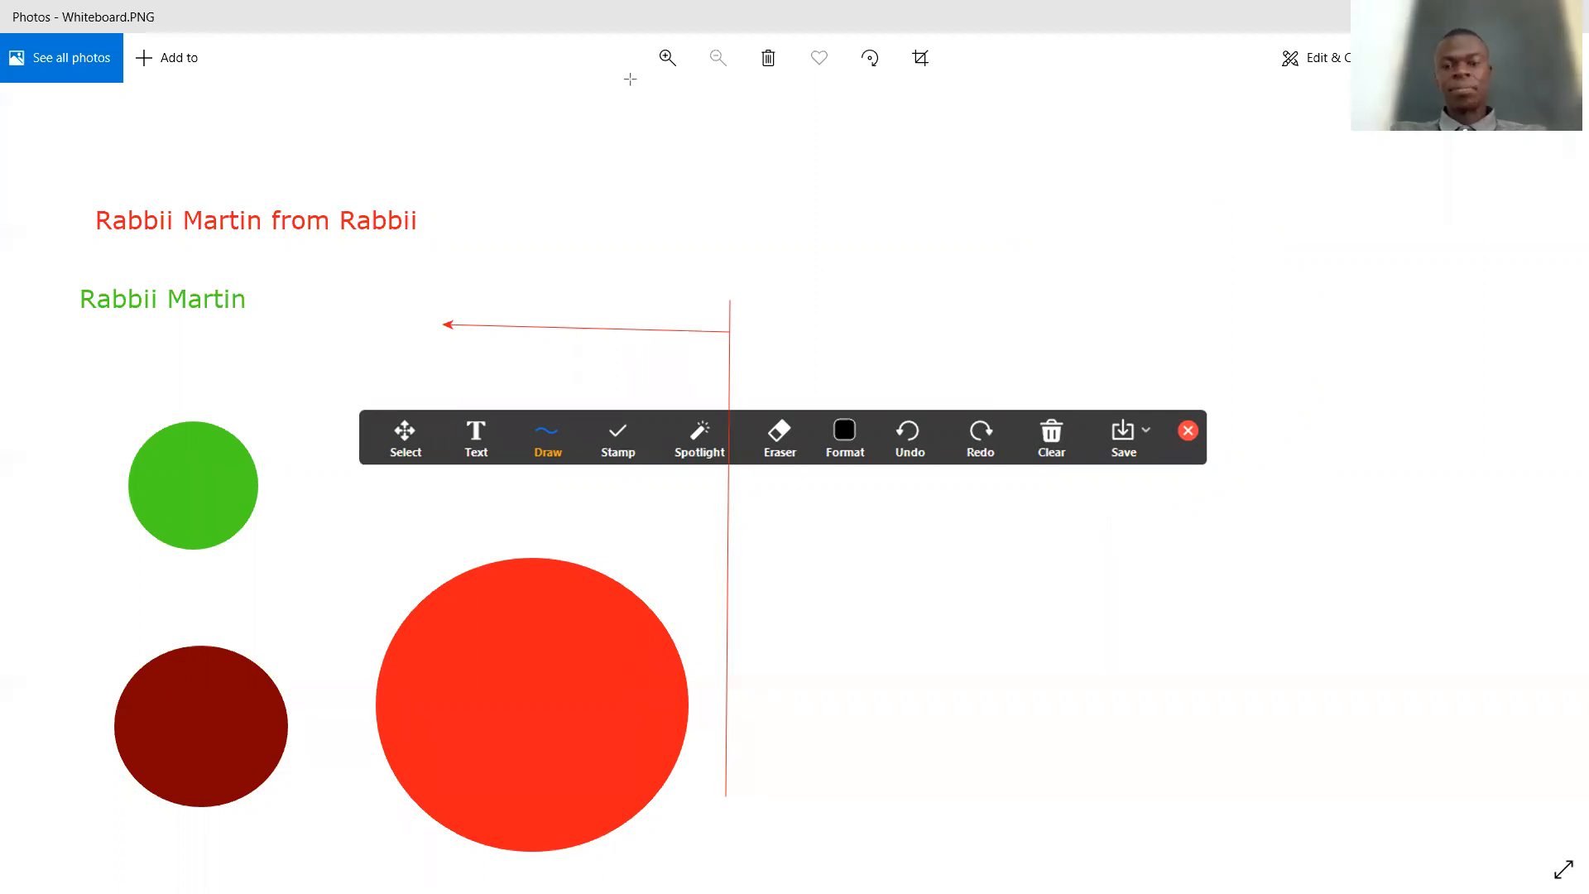
- Draw a blue diamond outline in the empty upper area and shrink it in width and height
mouse_move(1081, 160)
left_mouse_down()
mouse_move(1099, 224)
mouse_move(1285, 374)
left_mouse_up()
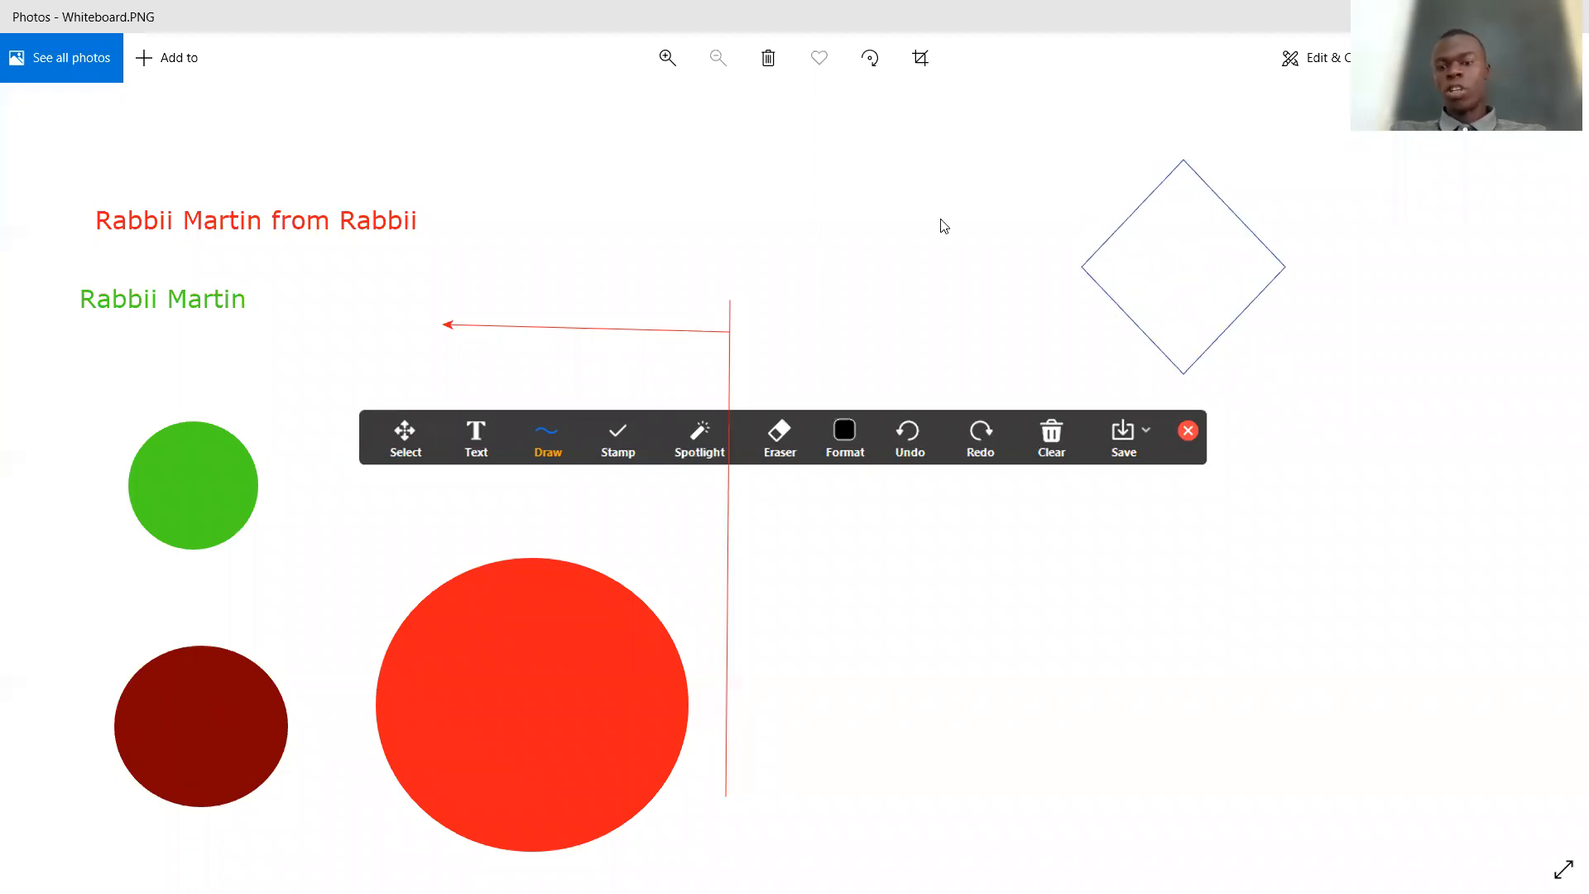
left_click(1110, 239)
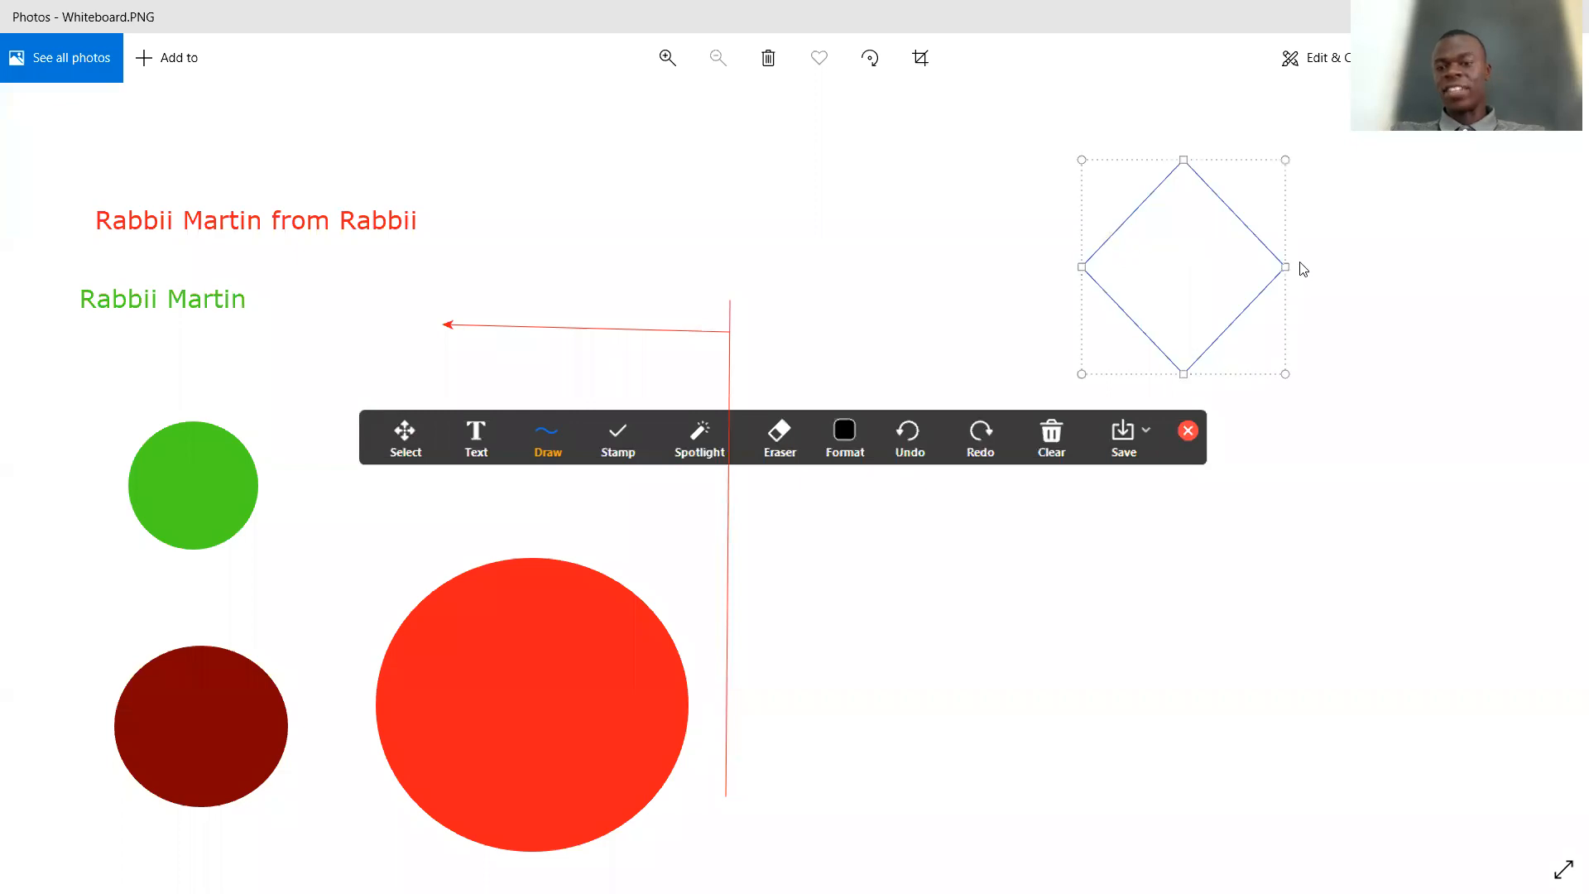
left_click_drag(1285, 266, 1192, 273)
left_click_drag(1138, 374, 1134, 289)
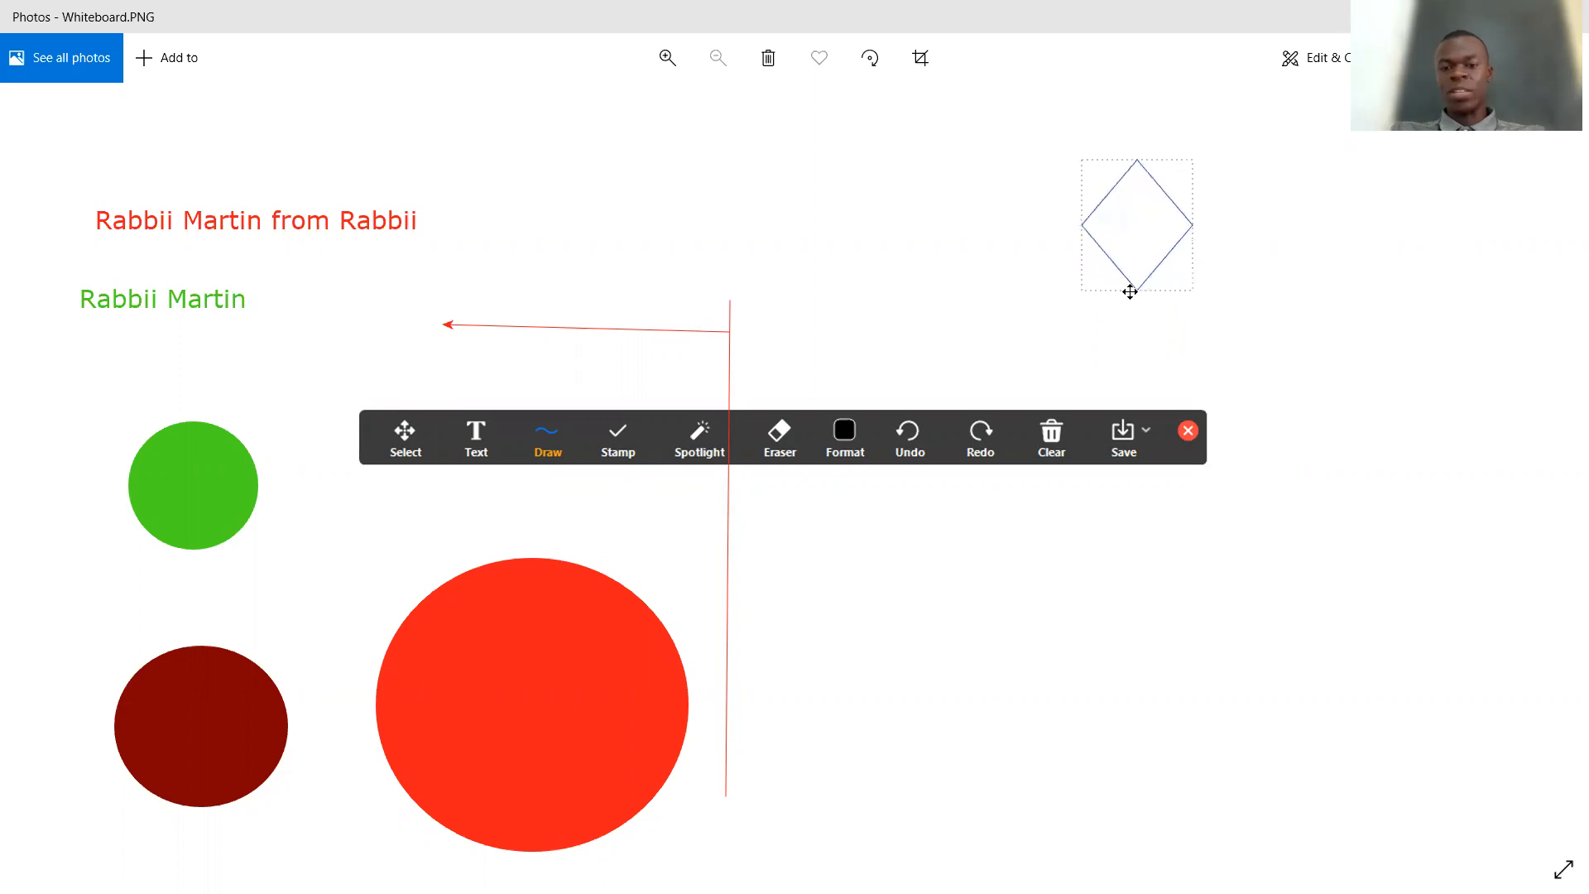
- Draw blue double-headed arrows across the large red circle's diameter and from the green circle's centre to its edge
left_click(1329, 261)
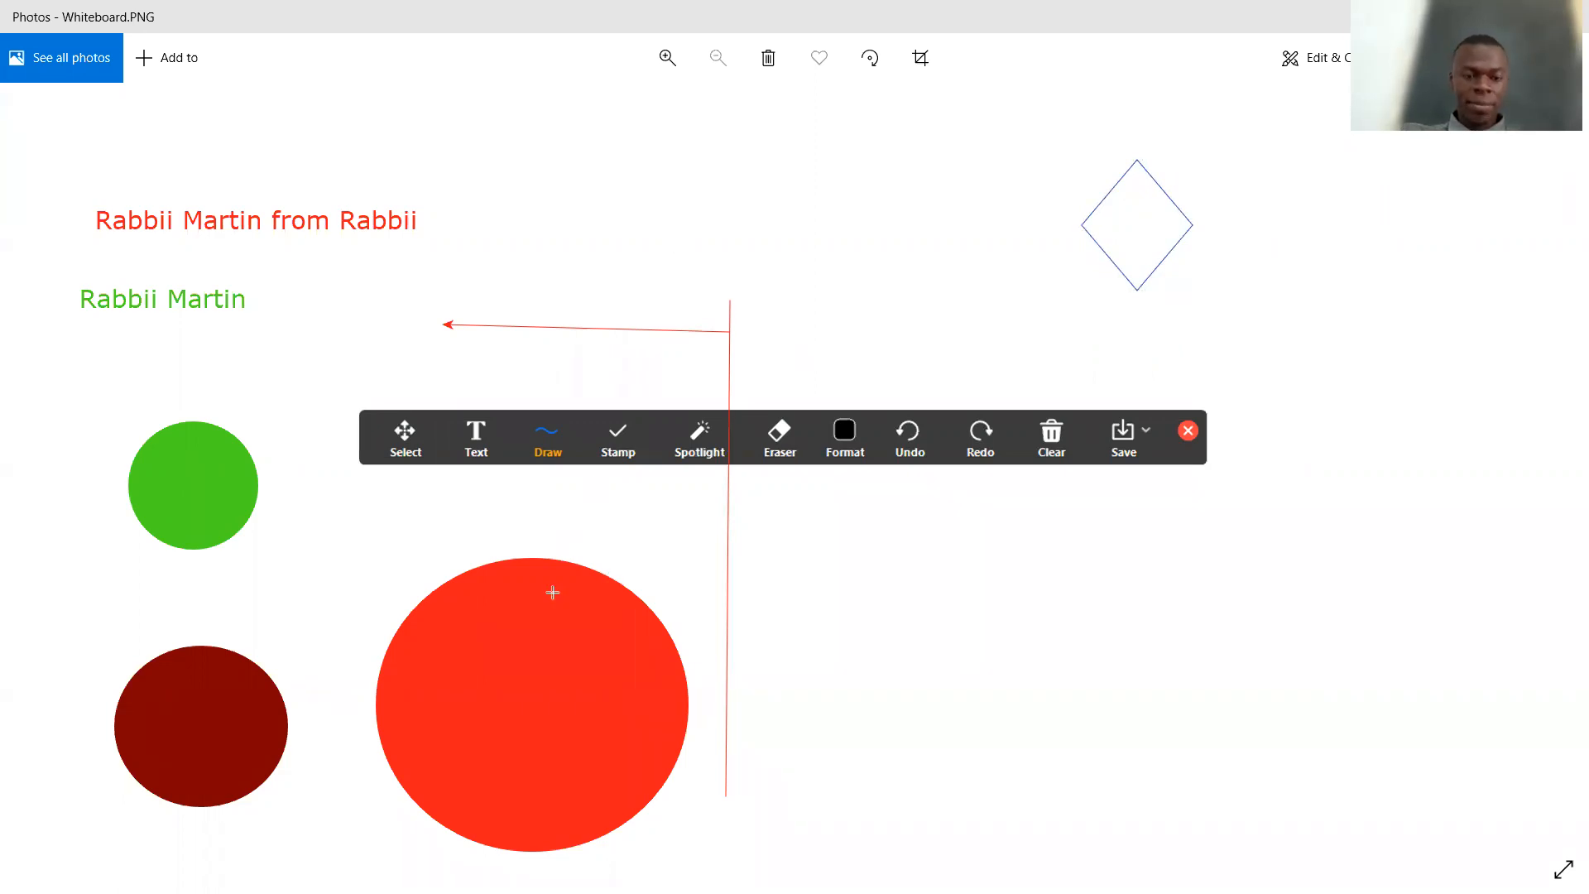
left_click(381, 704)
left_click_drag(551, 712, 689, 698)
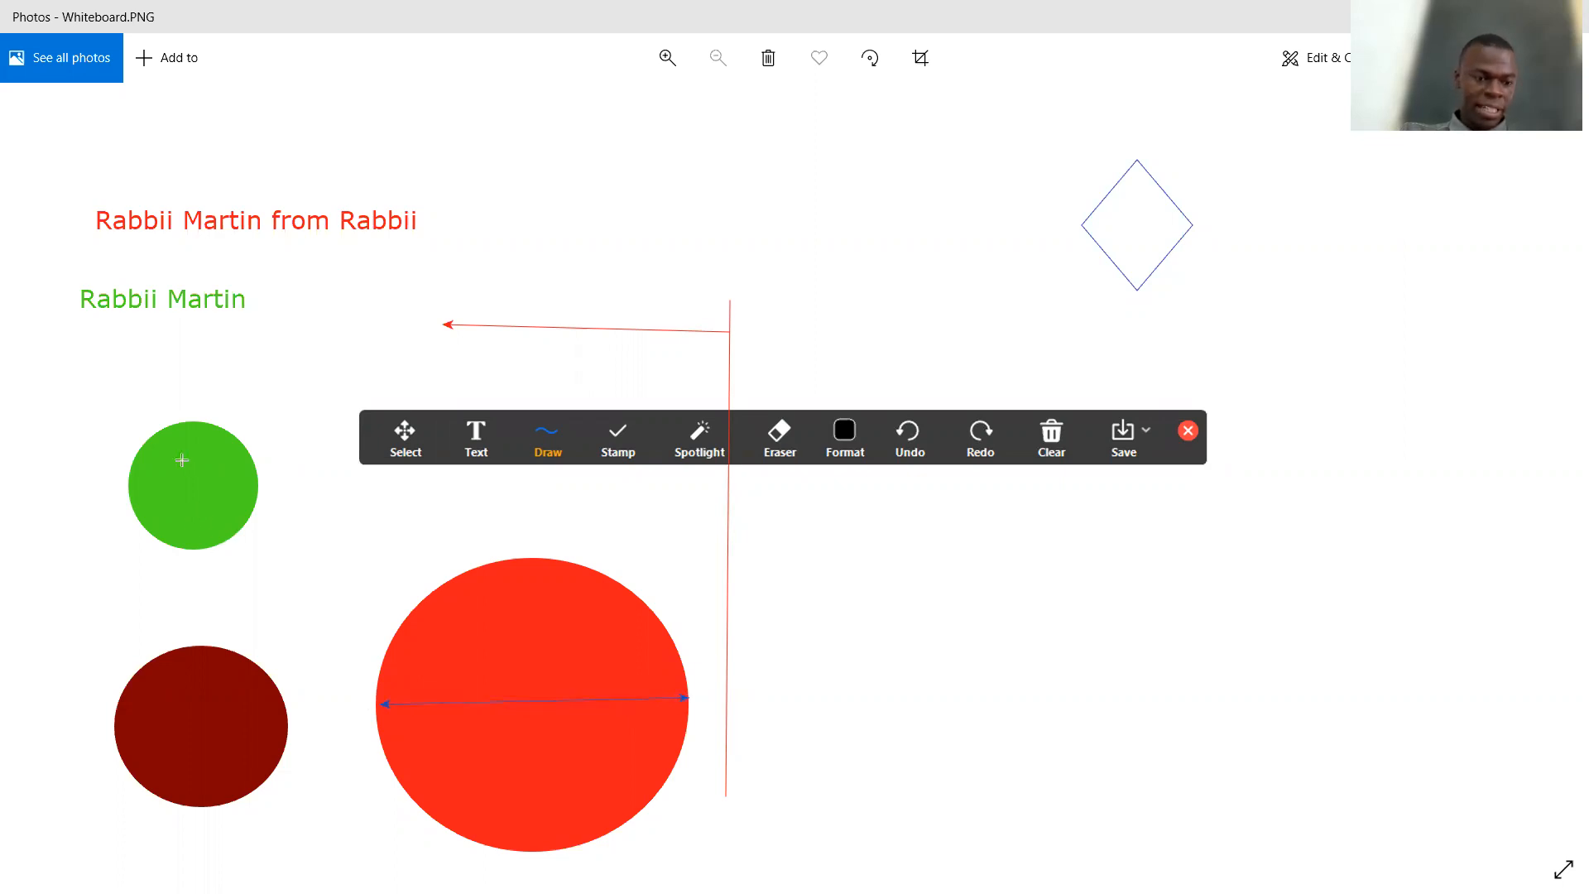
left_click_drag(196, 483, 260, 484)
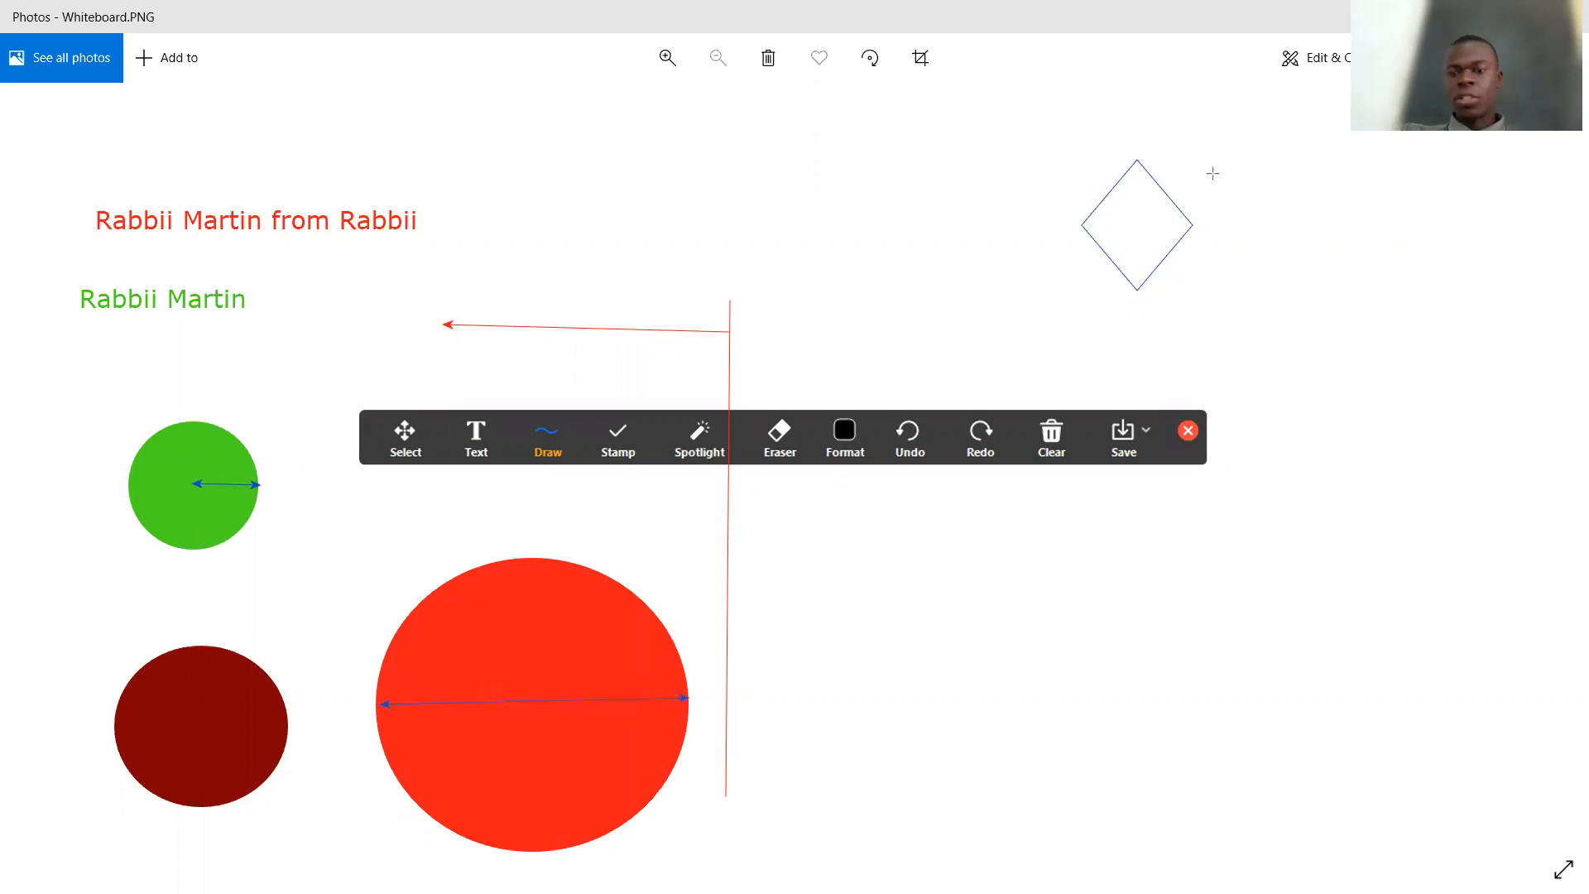
- Draw blue double-headed arrows along both diagonals of the diamond and across the corner between the red horizontal arrow and vertical line
left_click_drag(1137, 169, 1138, 292)
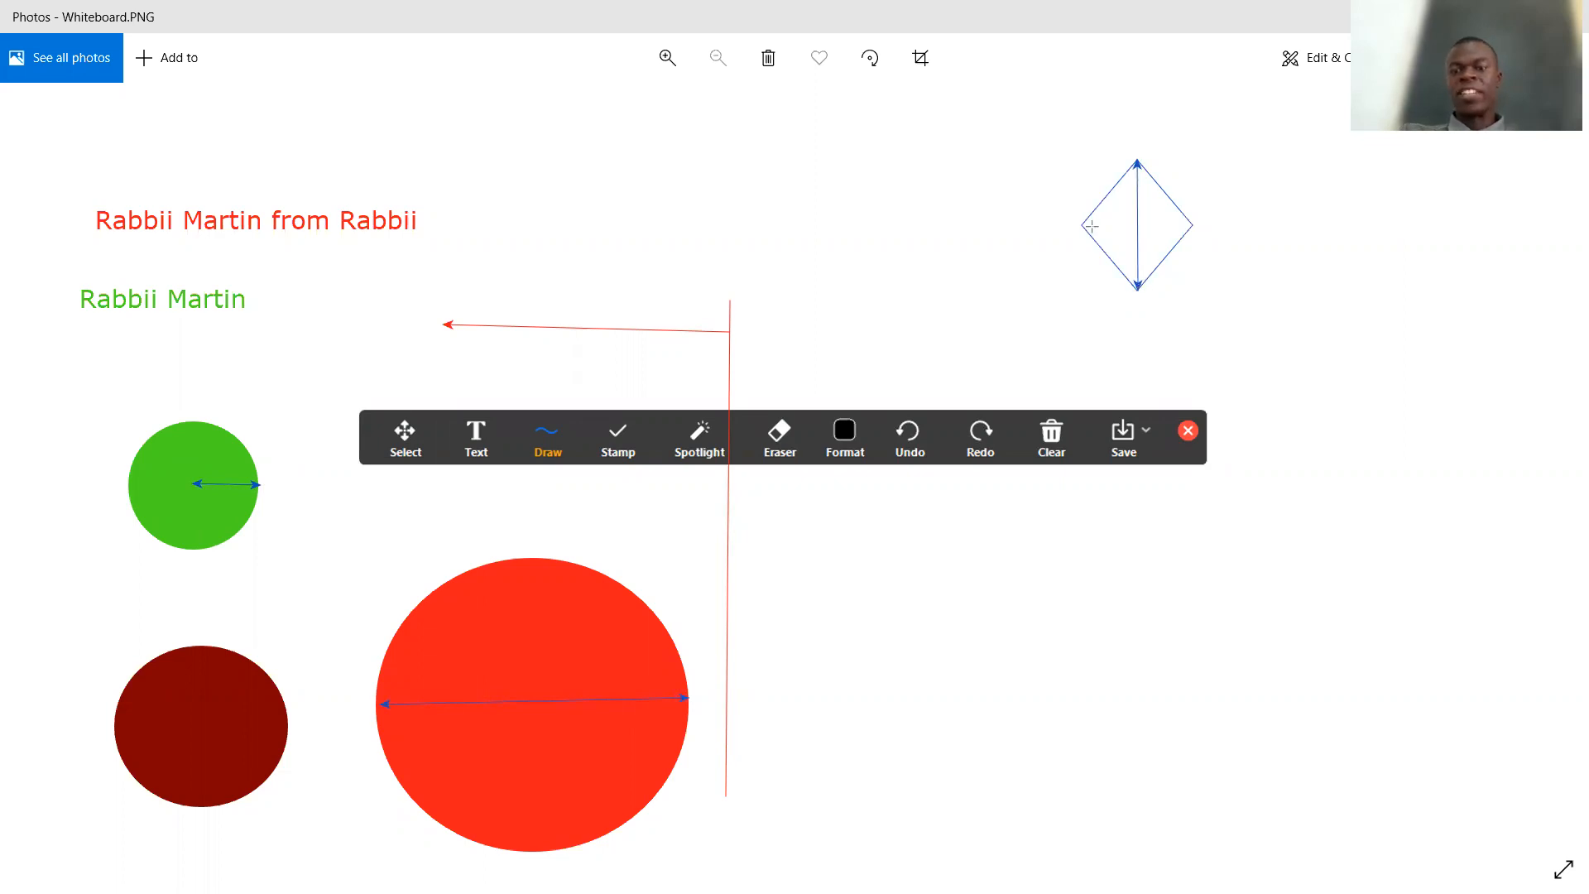
left_click_drag(1086, 223, 1192, 225)
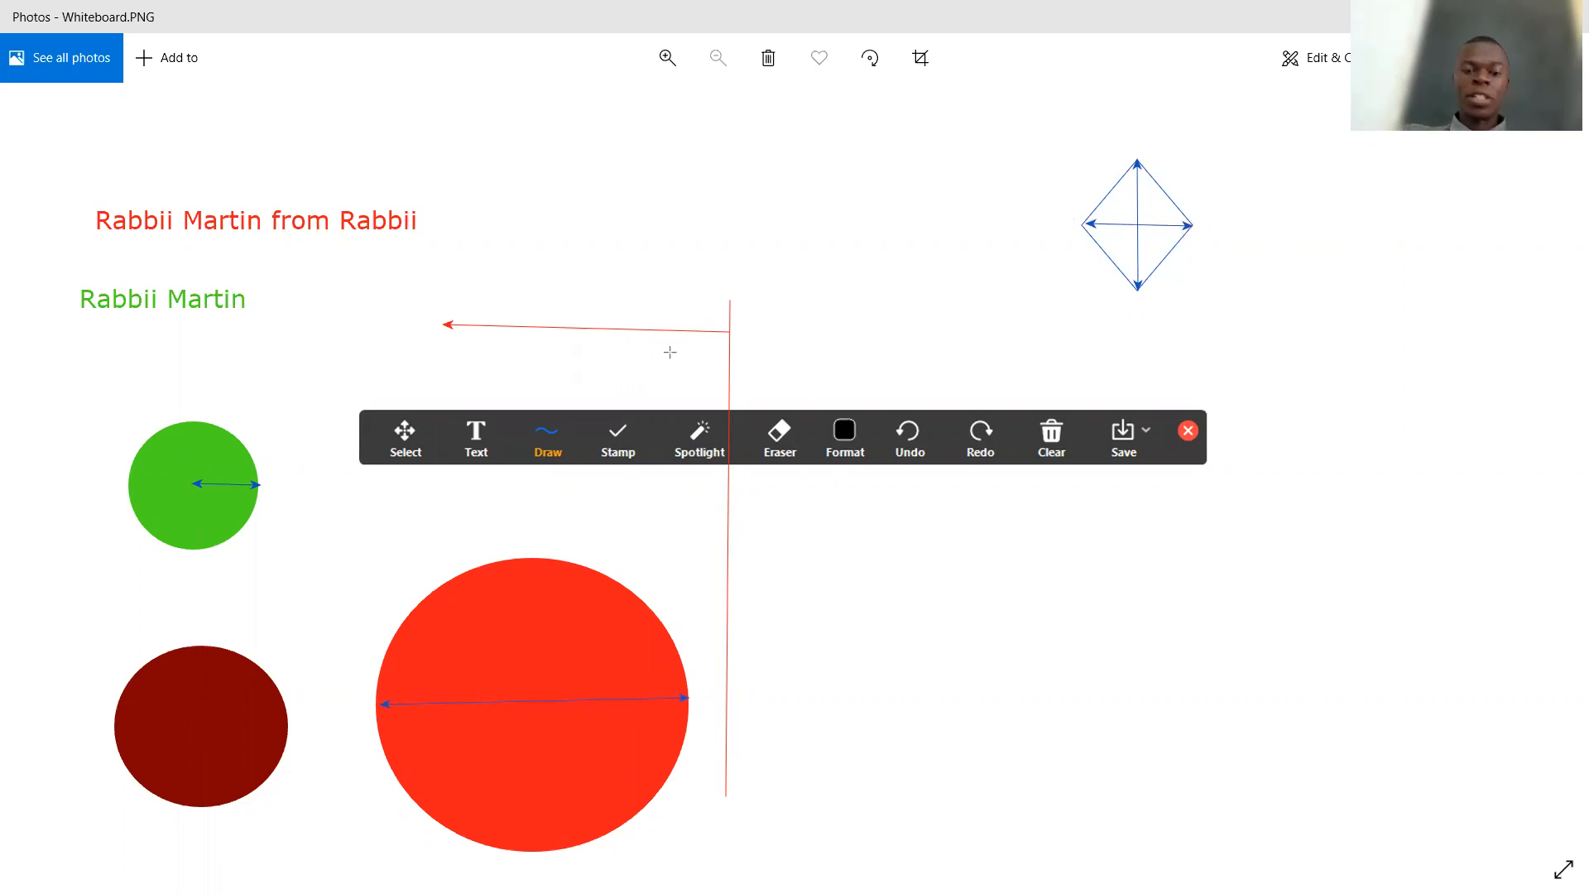
left_click_drag(672, 335, 727, 372)
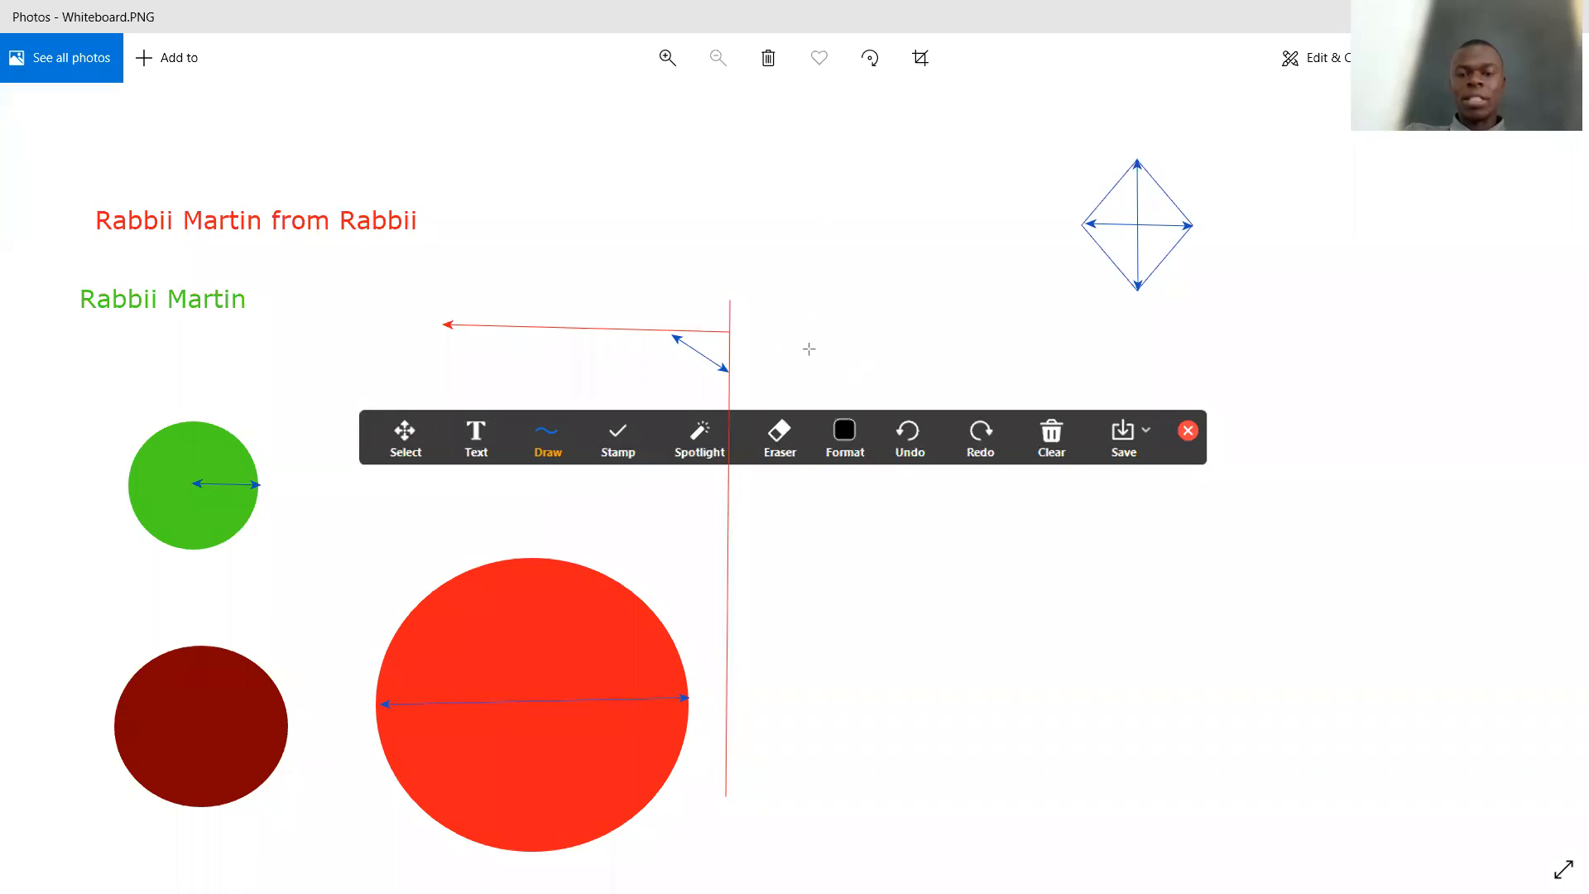
- Draw solid blue rectangles below the diamond and over the red name label, and undo the one over the label
mouse_move(813, 317)
left_mouse_down()
mouse_move(875, 596)
mouse_move(1268, 643)
left_mouse_up()
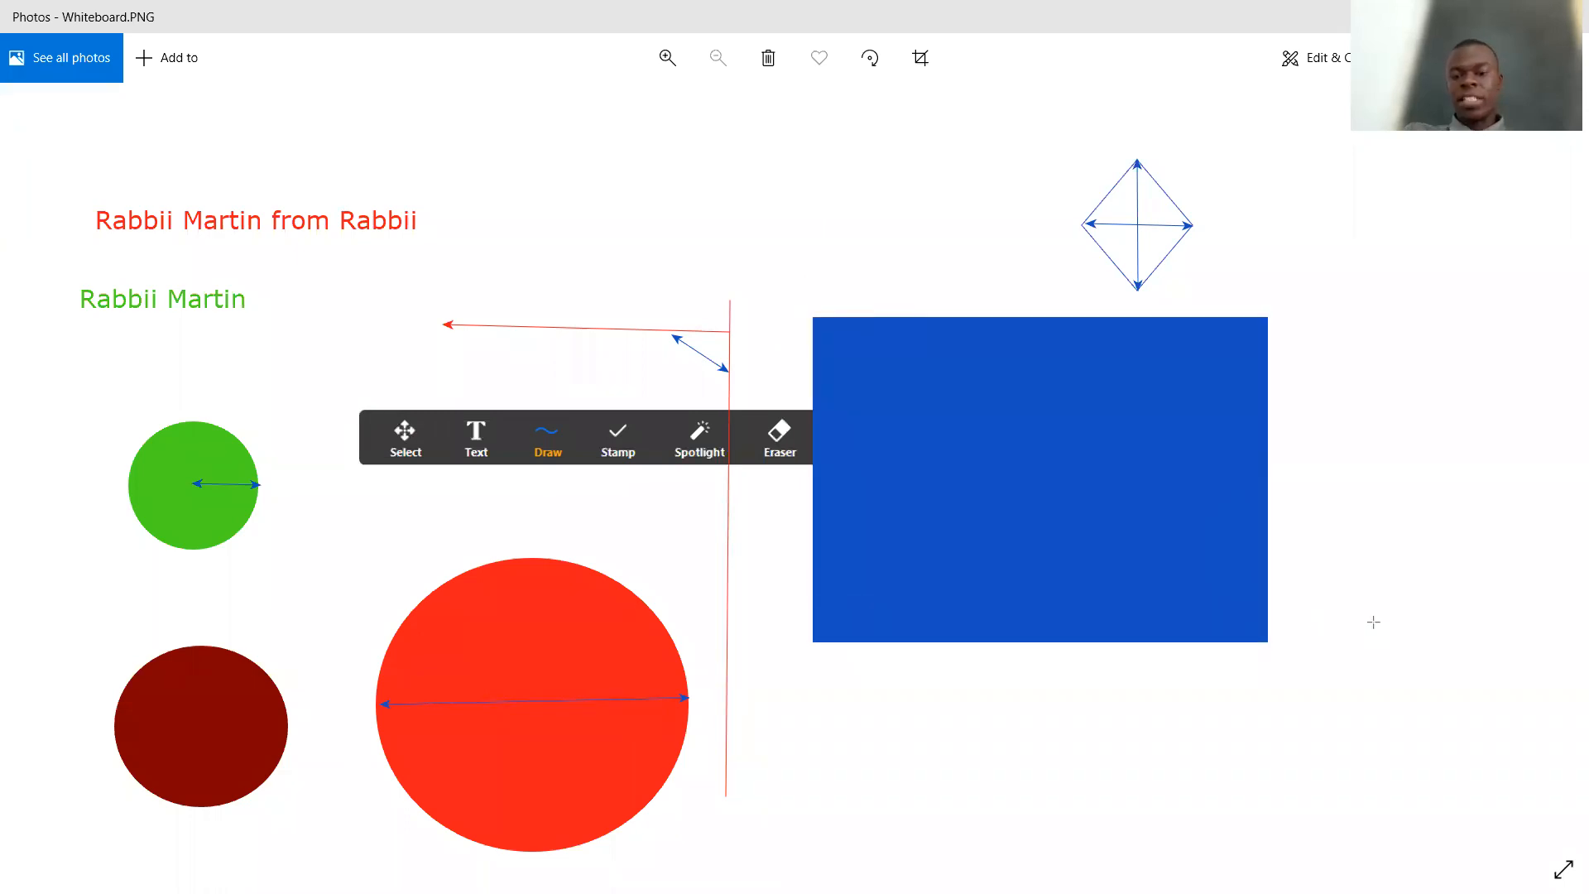
left_click_drag(1374, 622, 1449, 643)
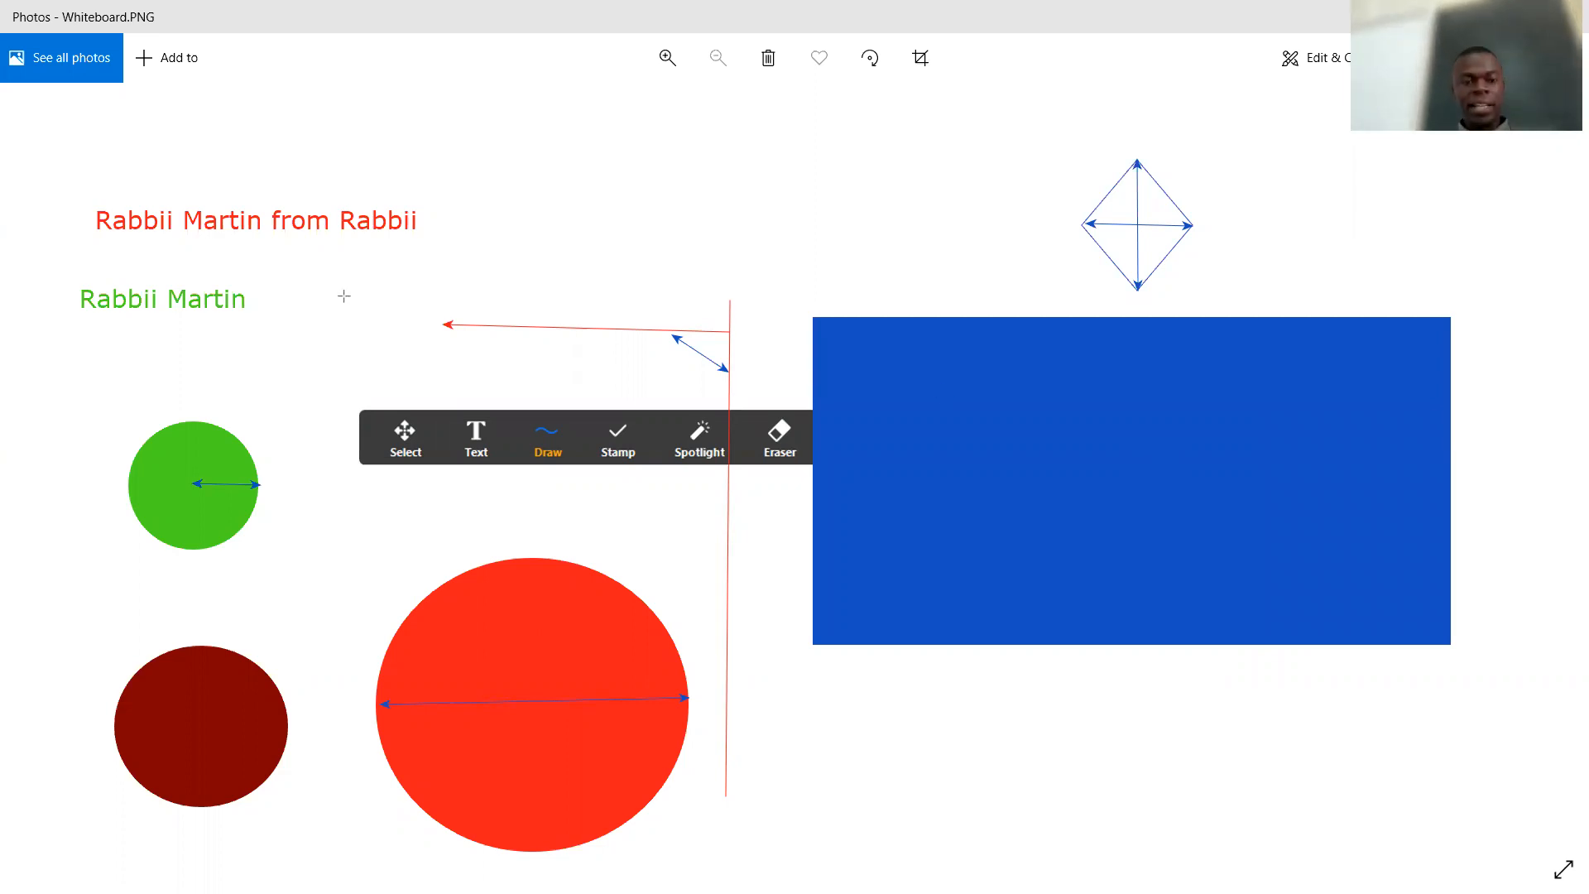
left_click_drag(51, 144, 905, 188)
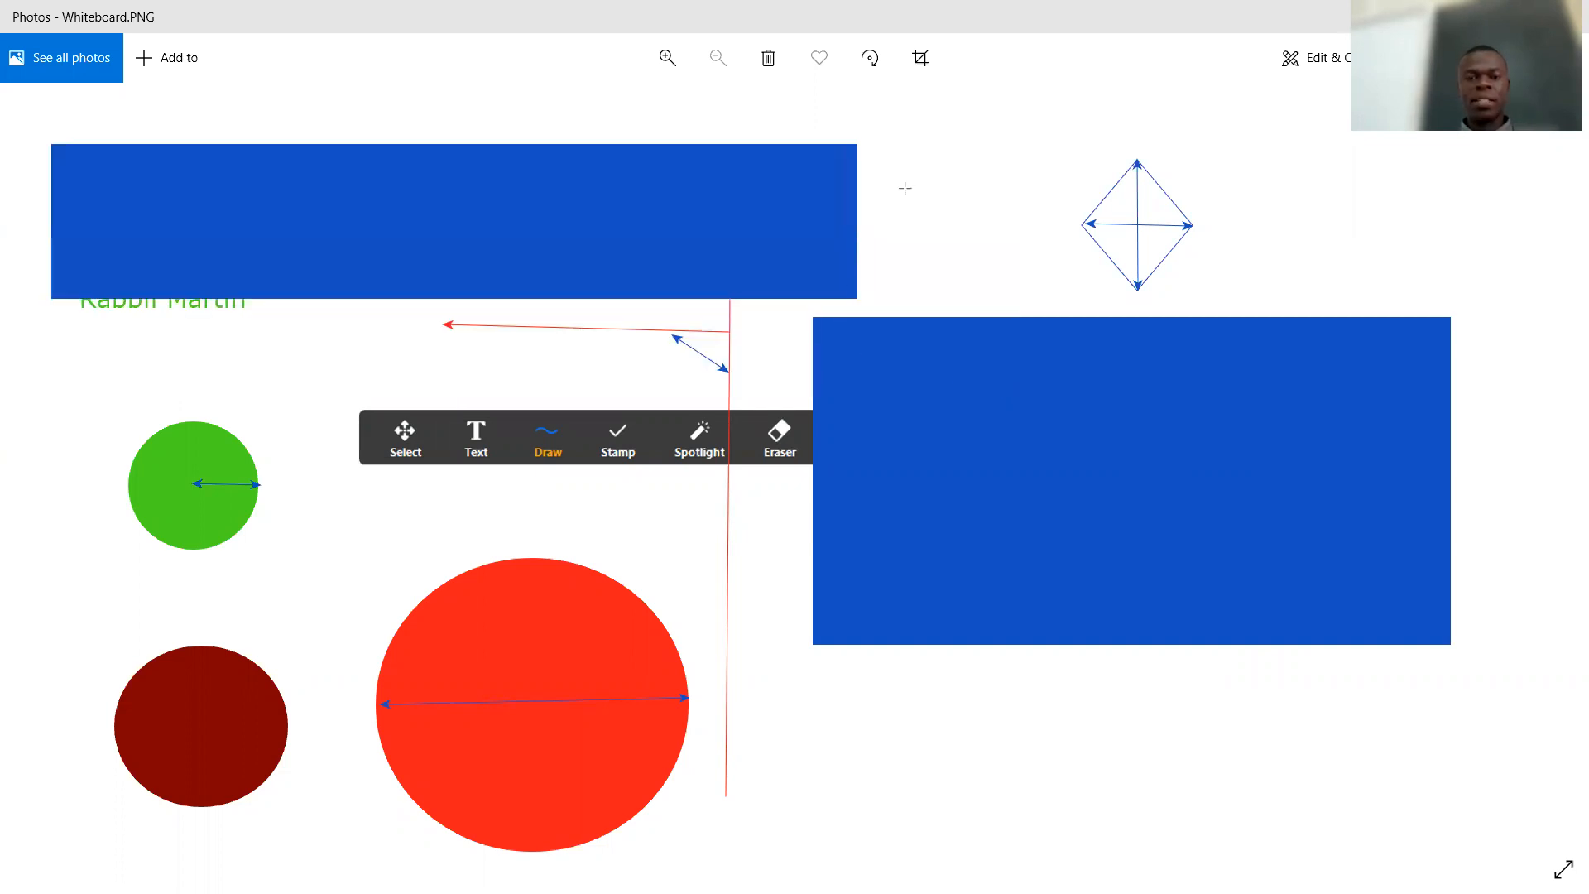
key("ctrl+z")
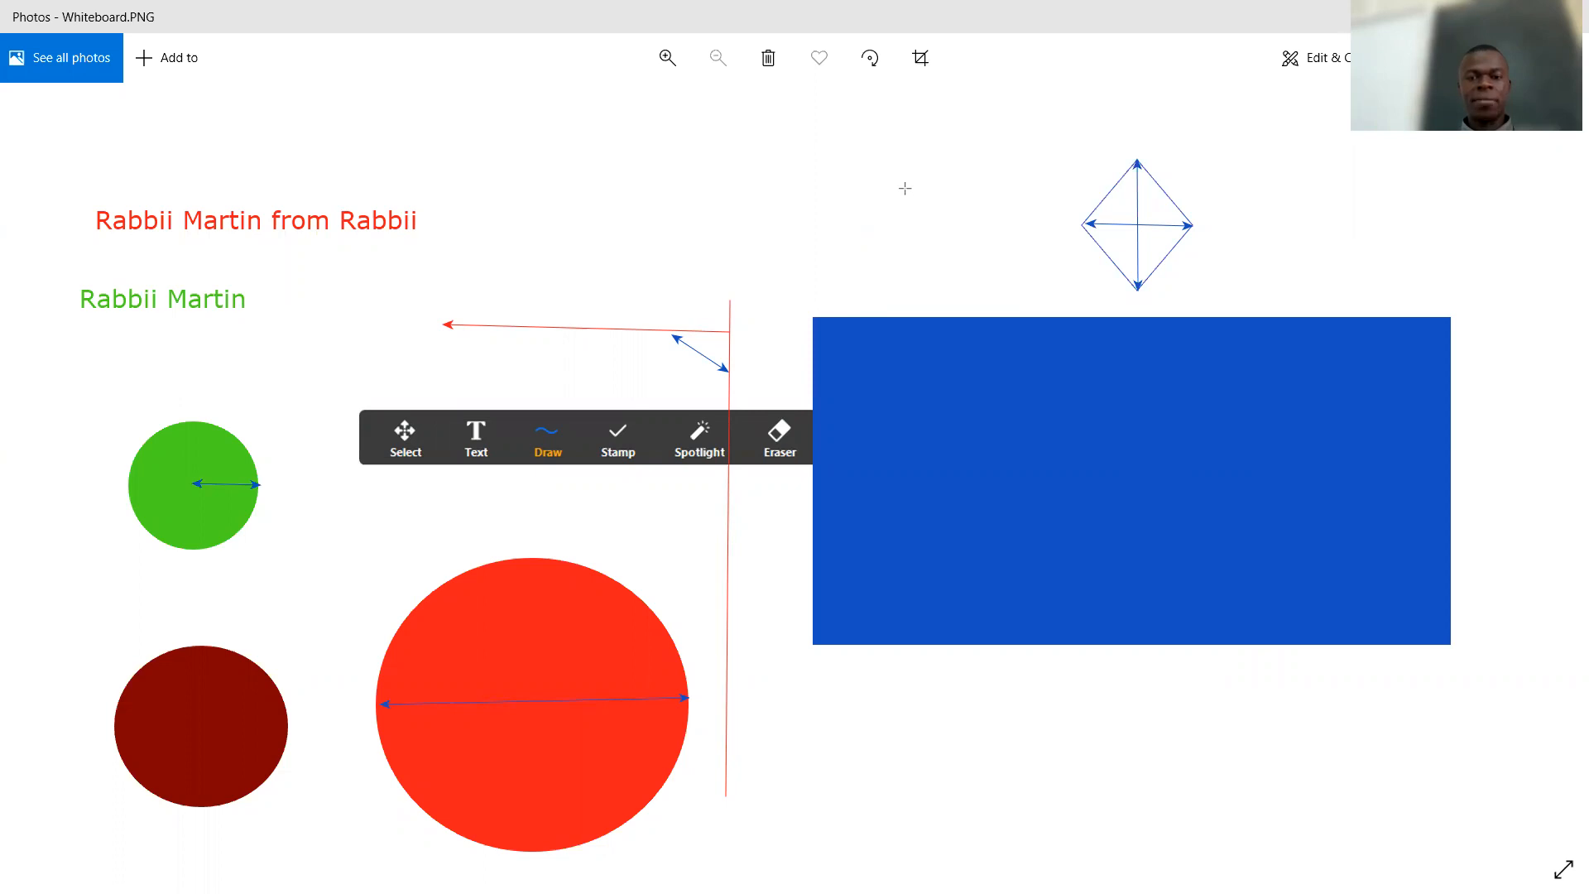
- Cover most of the whiteboard with a solid black rectangle and add the red texts "kkkba" and "sjskoyis1ioushljk" on it
left_click_drag(78, 171, 1487, 727)
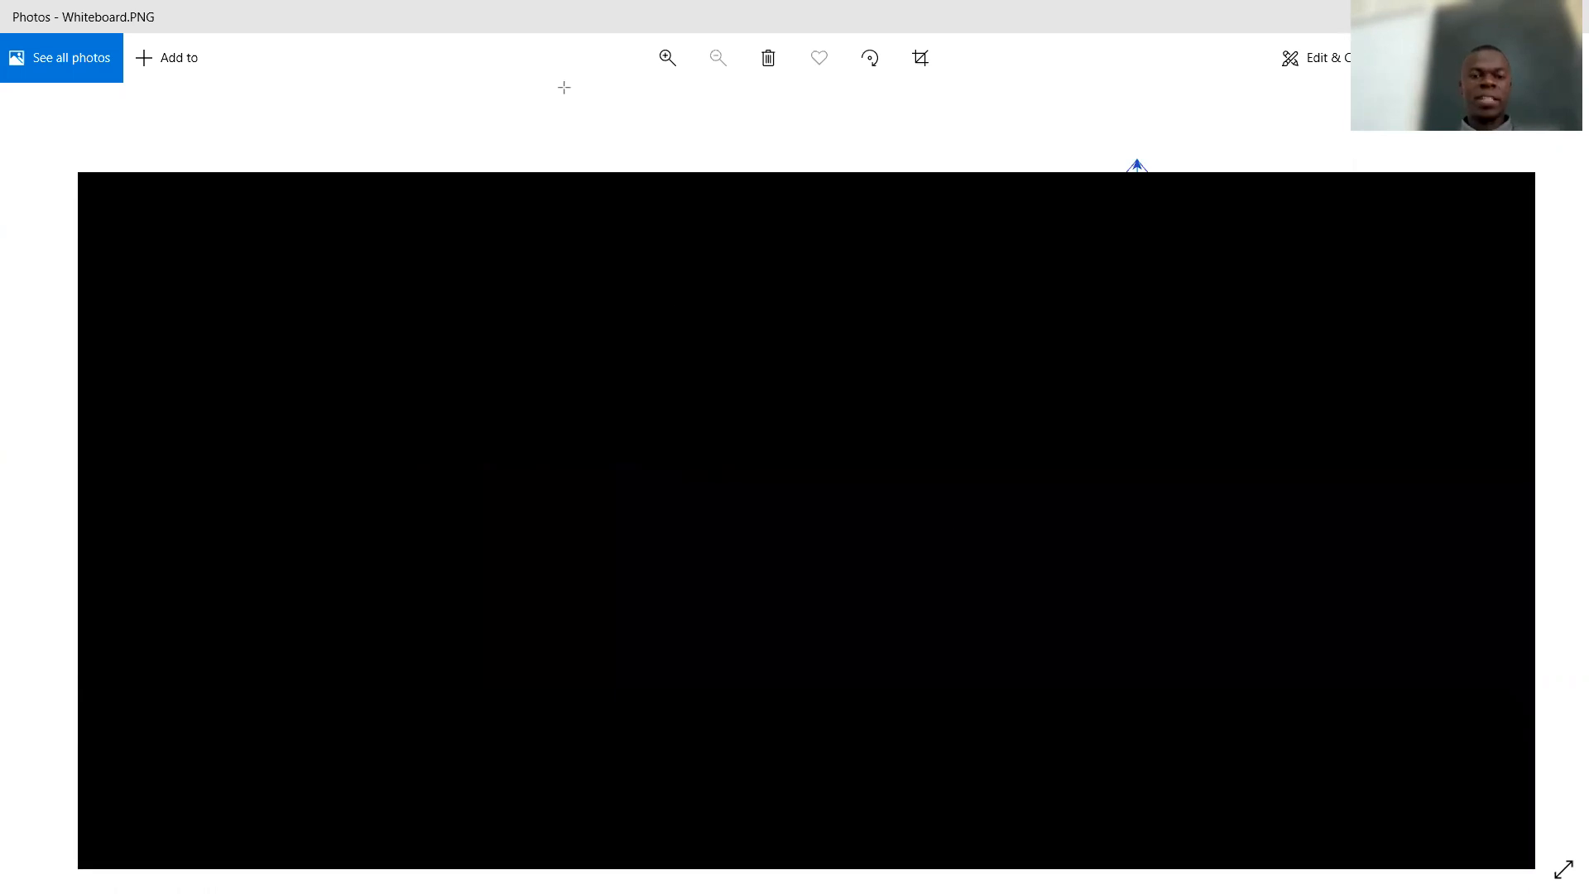
left_click(294, 255)
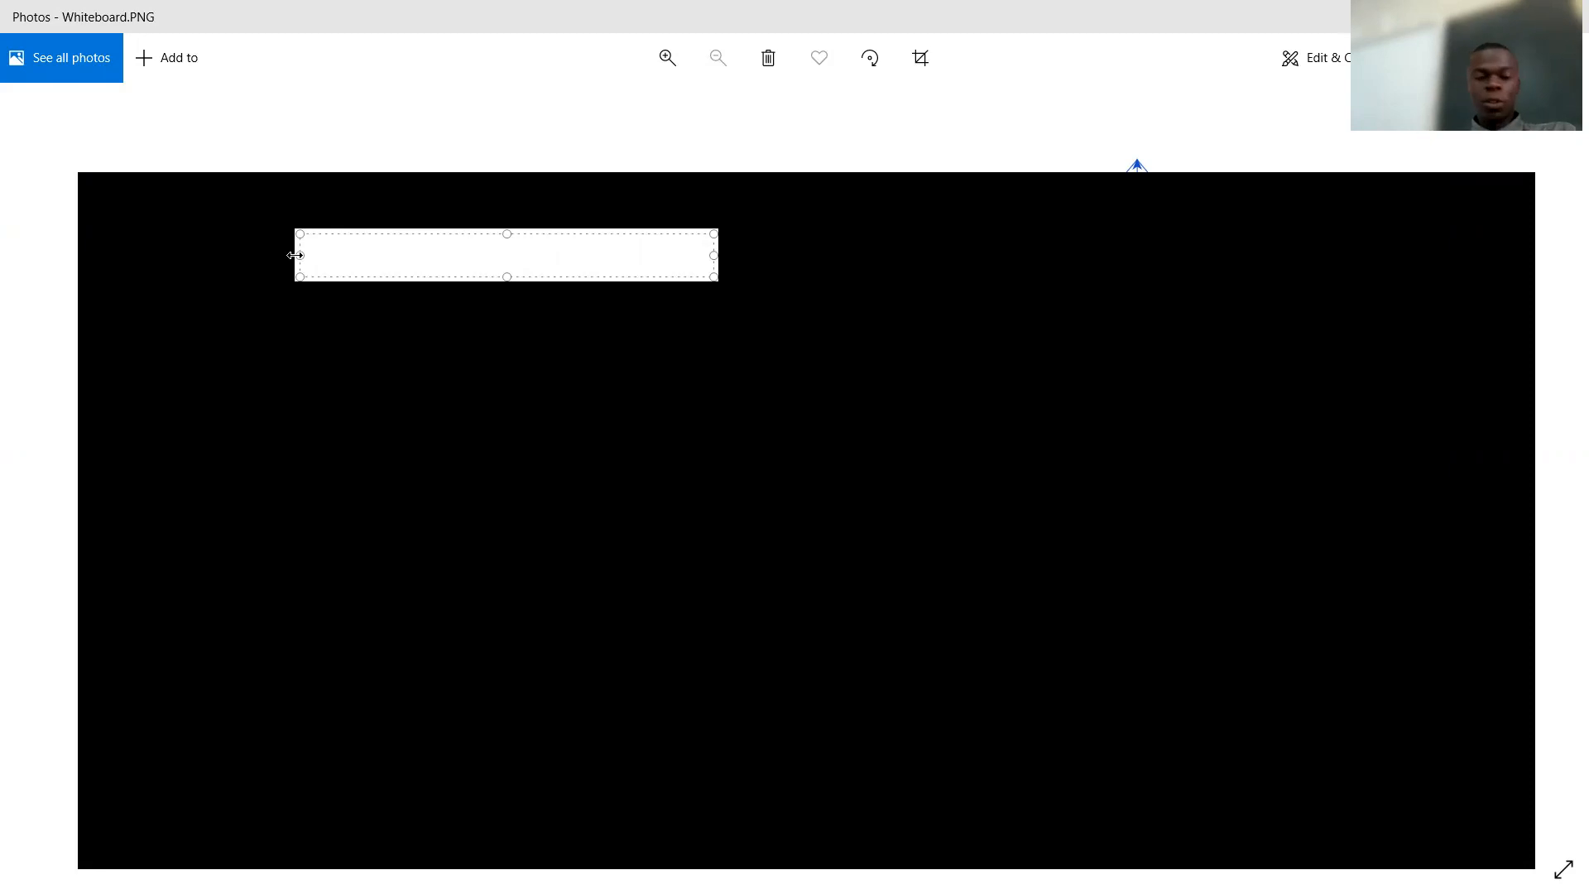
type("kkkba")
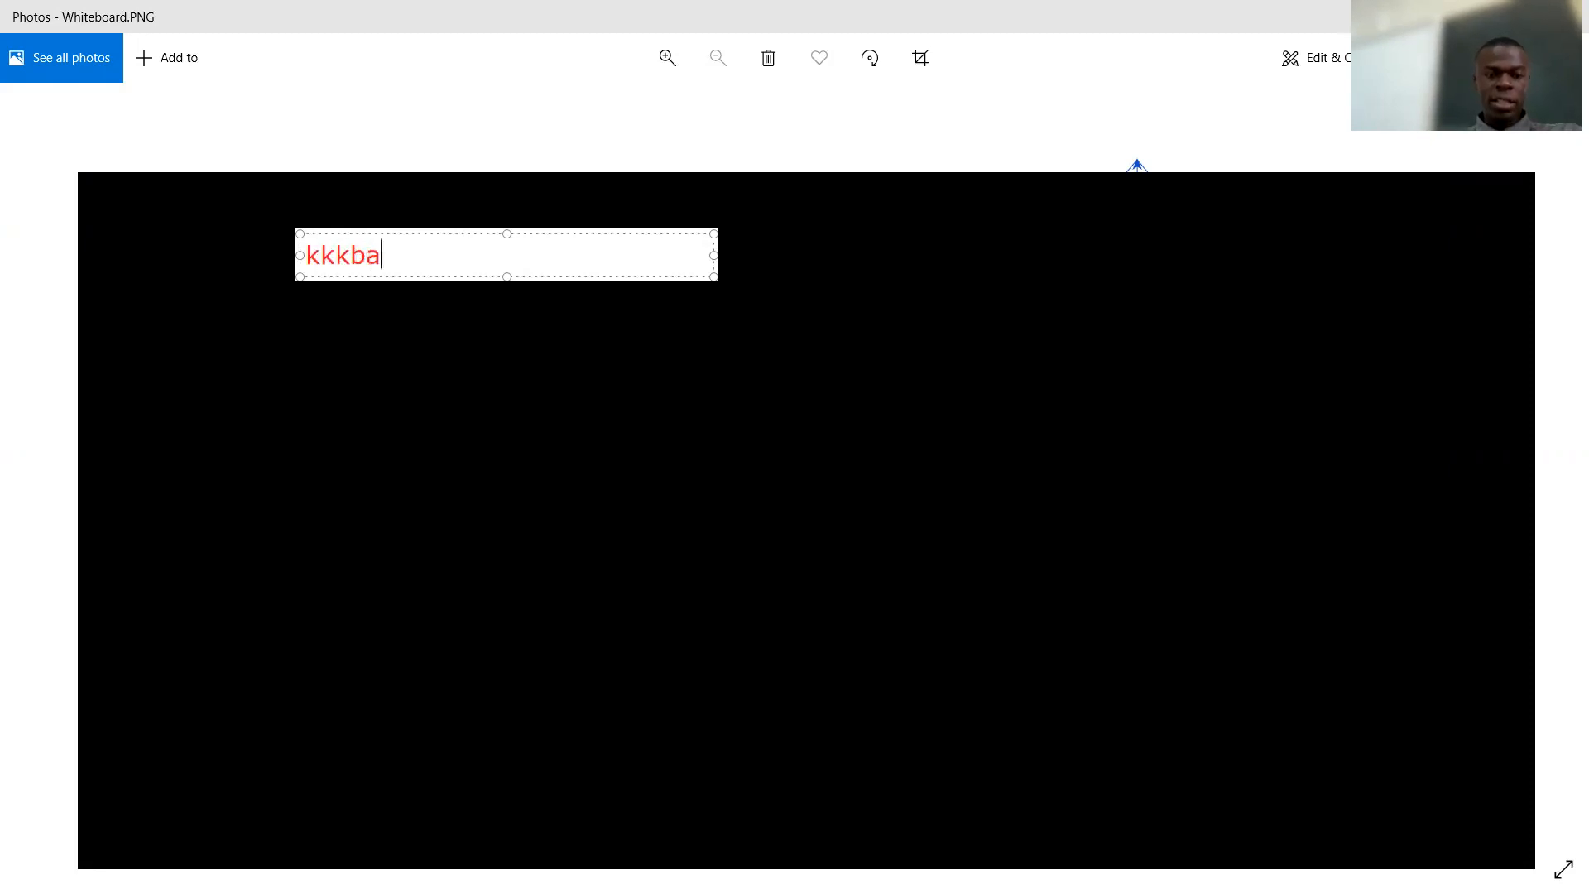
left_click(297, 391)
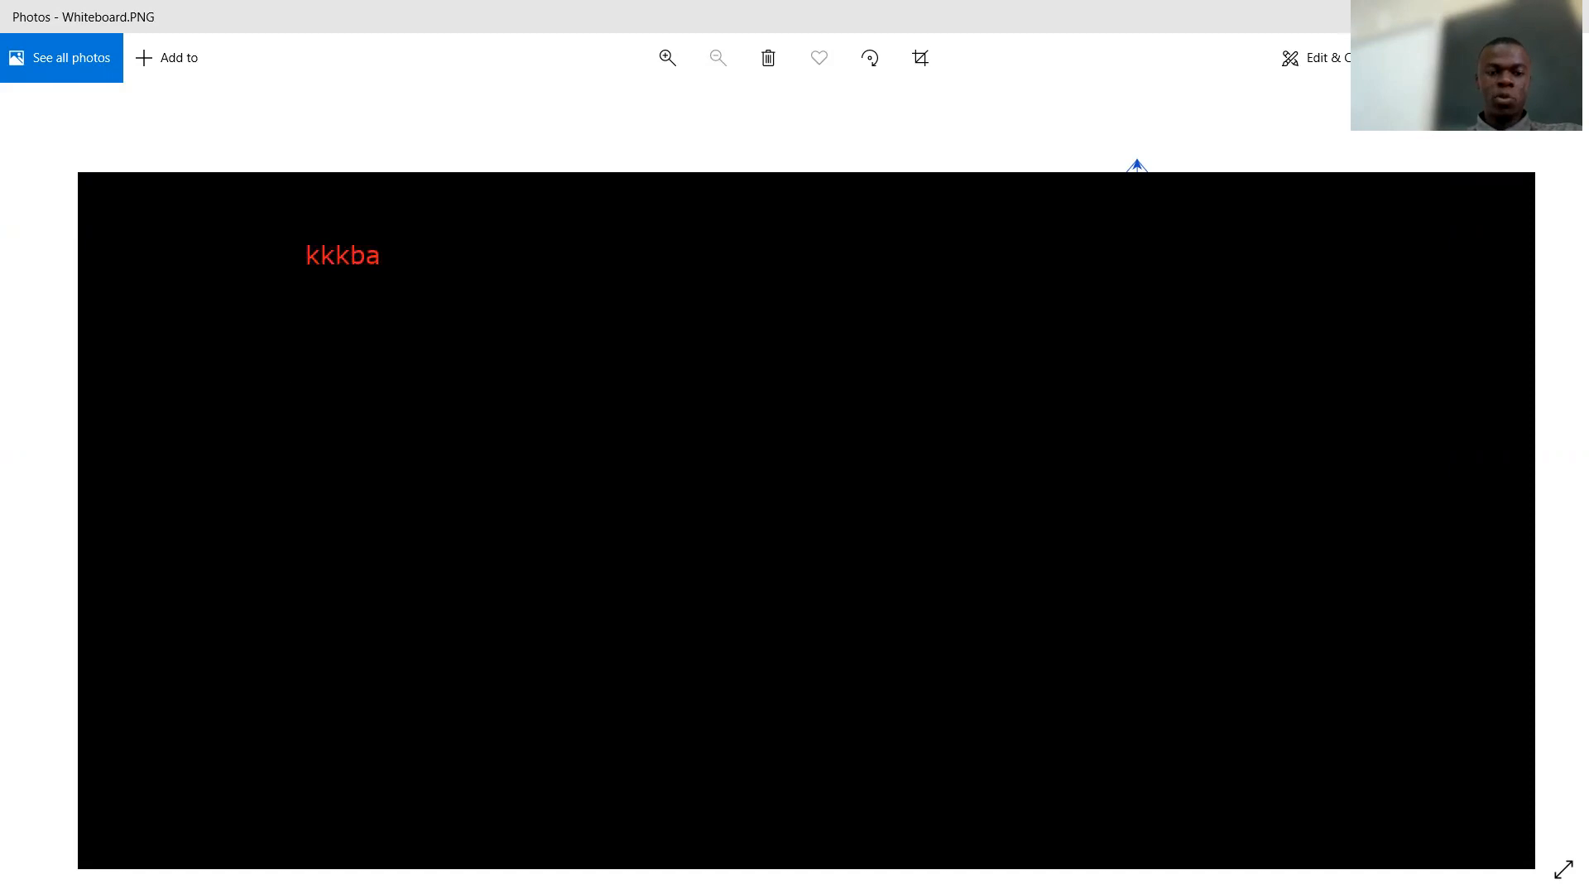
left_click(297, 391)
type("sjskoyis1ioushljk")
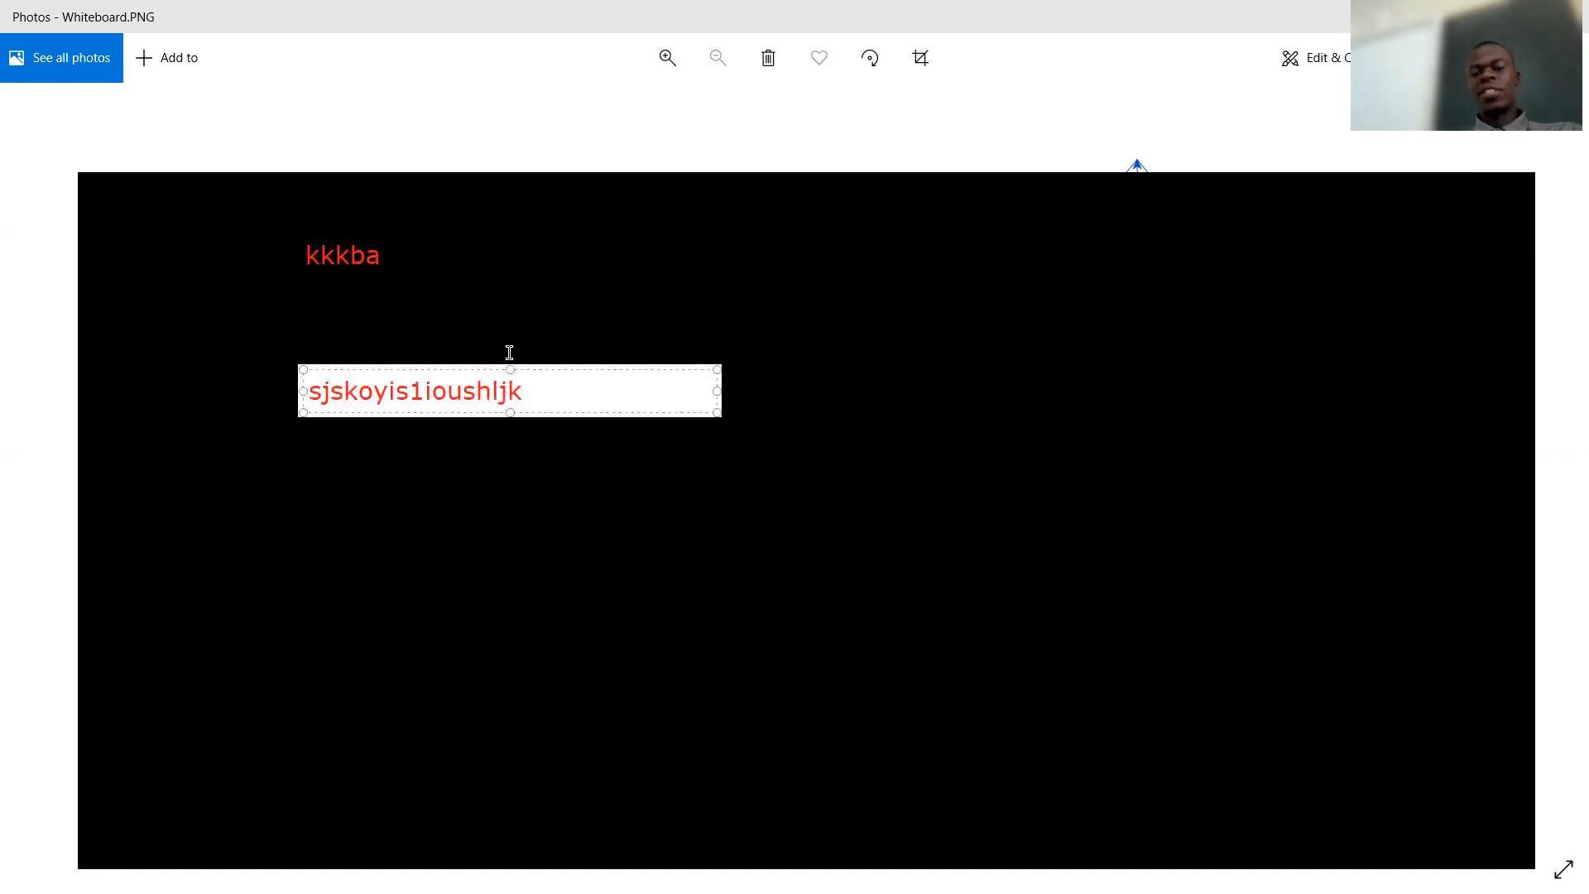
left_click(963, 278)
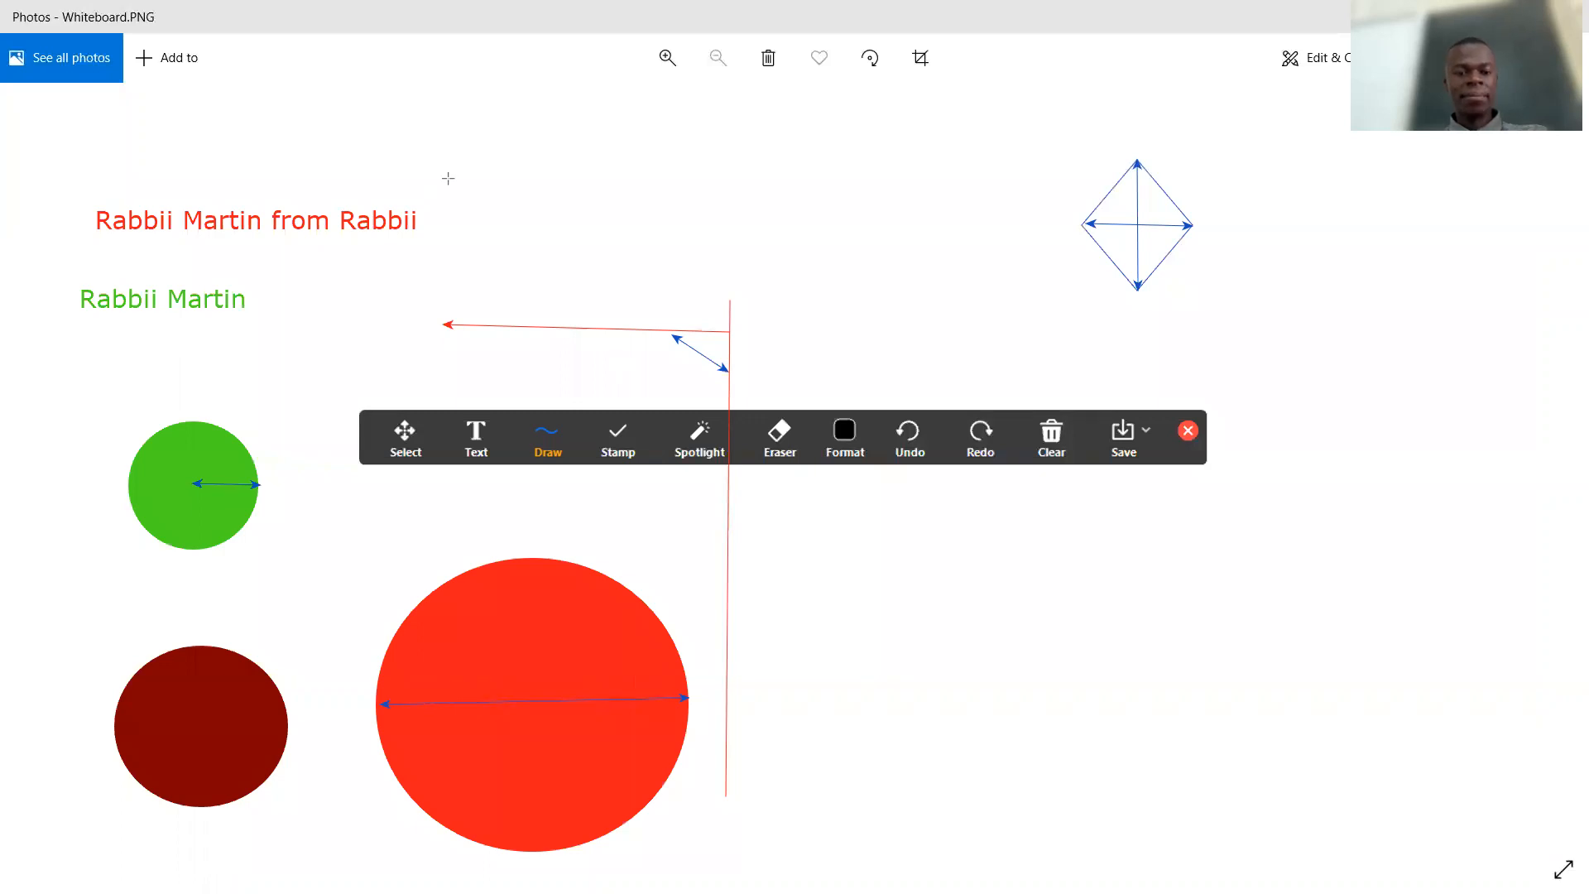
- Circle the Stamp tool with the vanishing pen, and stamp green check marks beside the diamond and the red vertical line
mouse_move(601, 379)
left_mouse_down()
mouse_move(596, 466)
mouse_move(659, 454)
mouse_move(582, 367)
left_mouse_up()
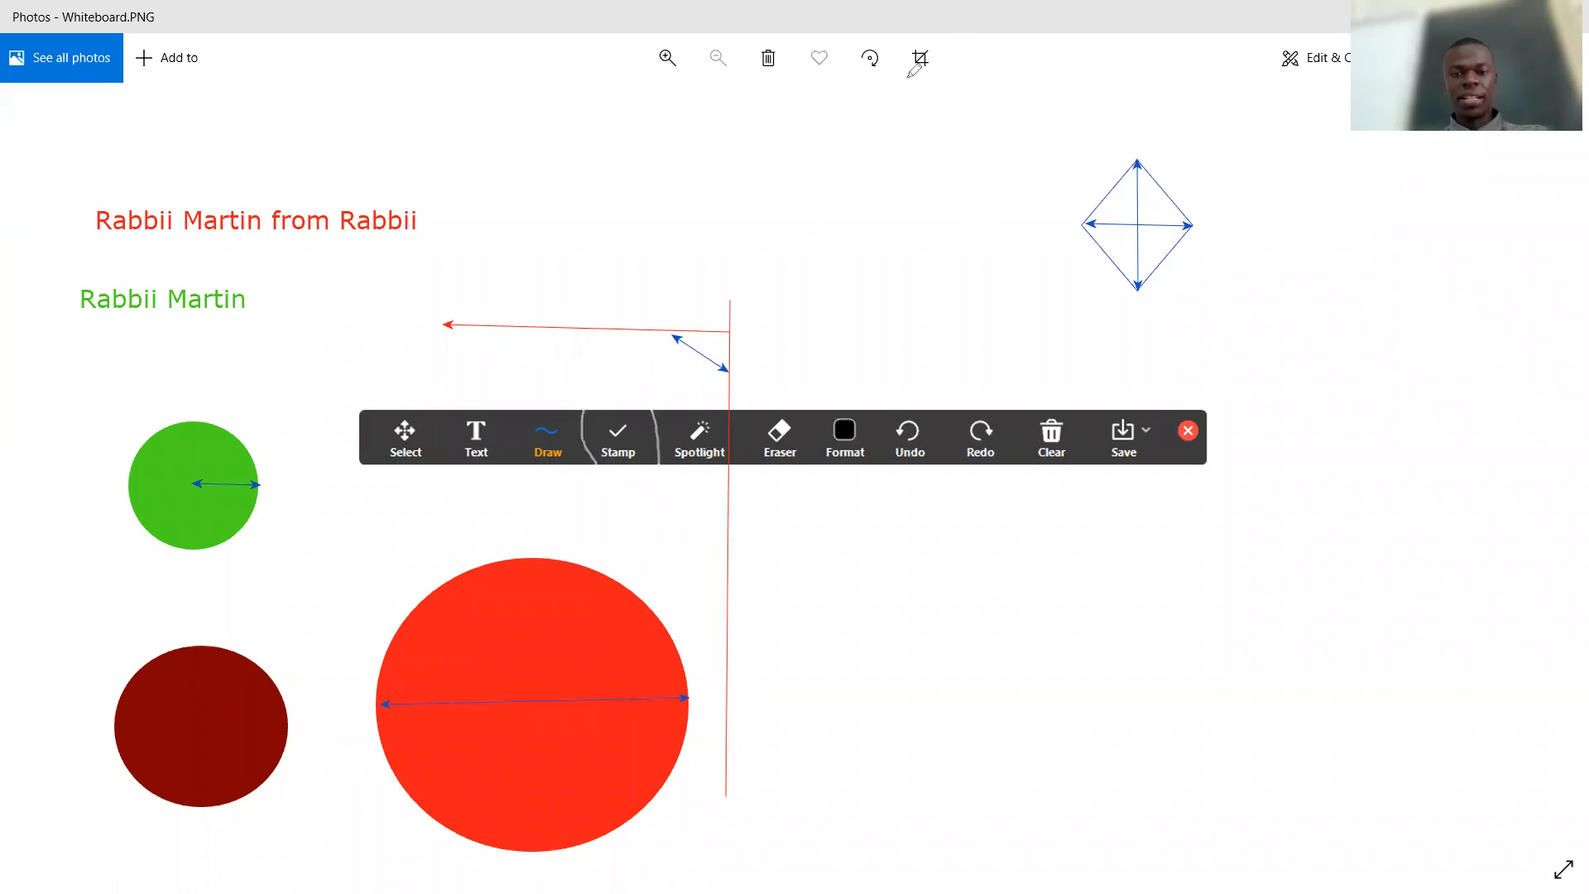
mouse_move(623, 393)
left_mouse_down()
mouse_move(591, 415)
mouse_move(585, 496)
mouse_move(626, 504)
mouse_move(623, 394)
left_mouse_up()
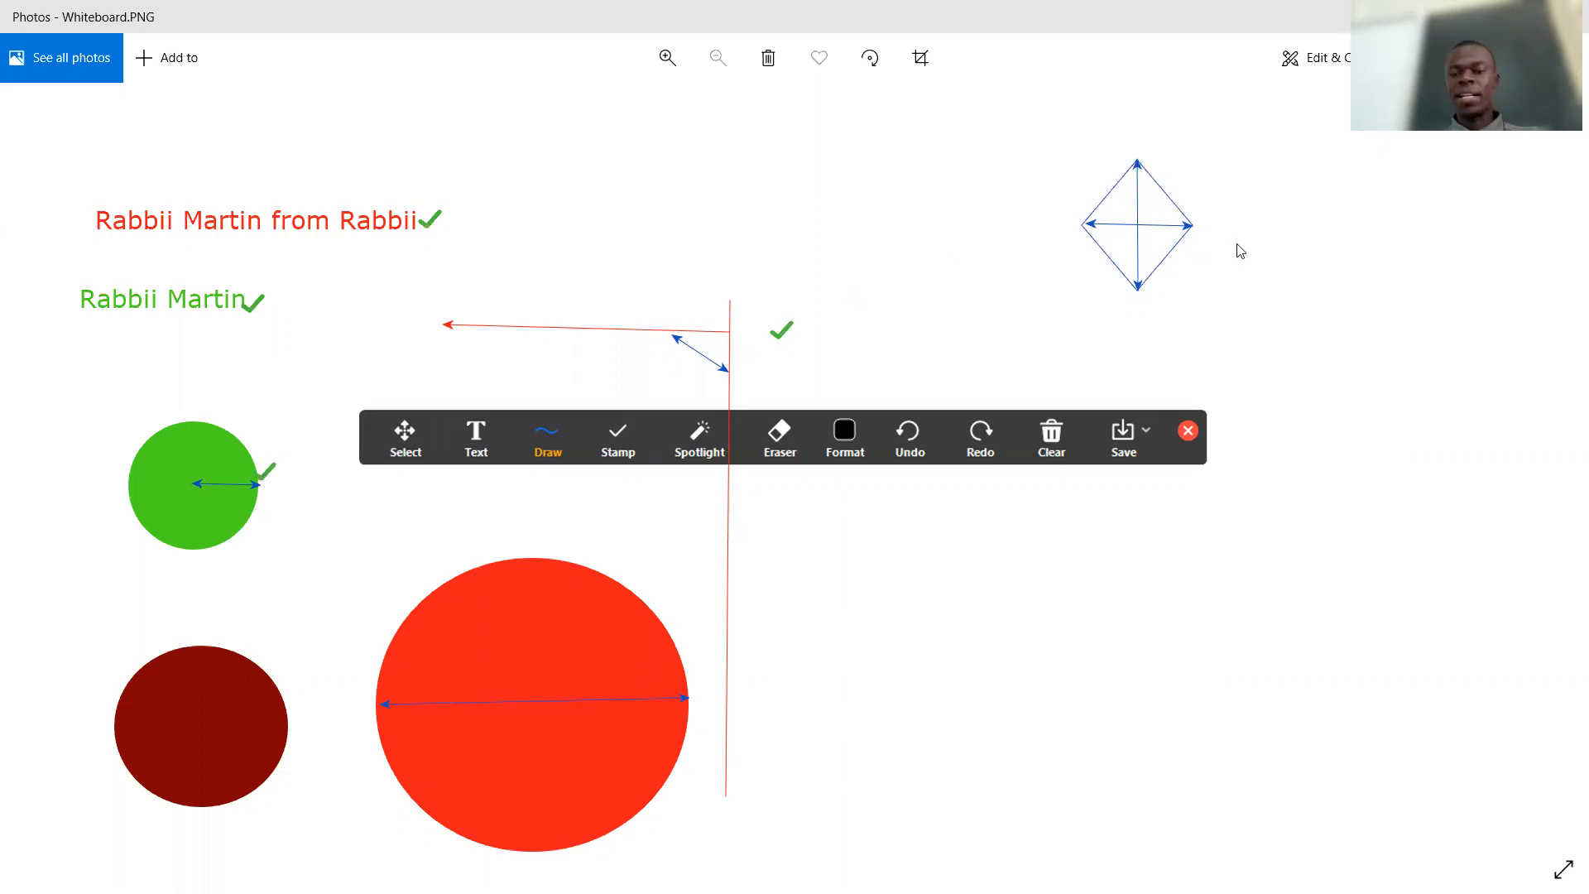
left_click(1199, 207)
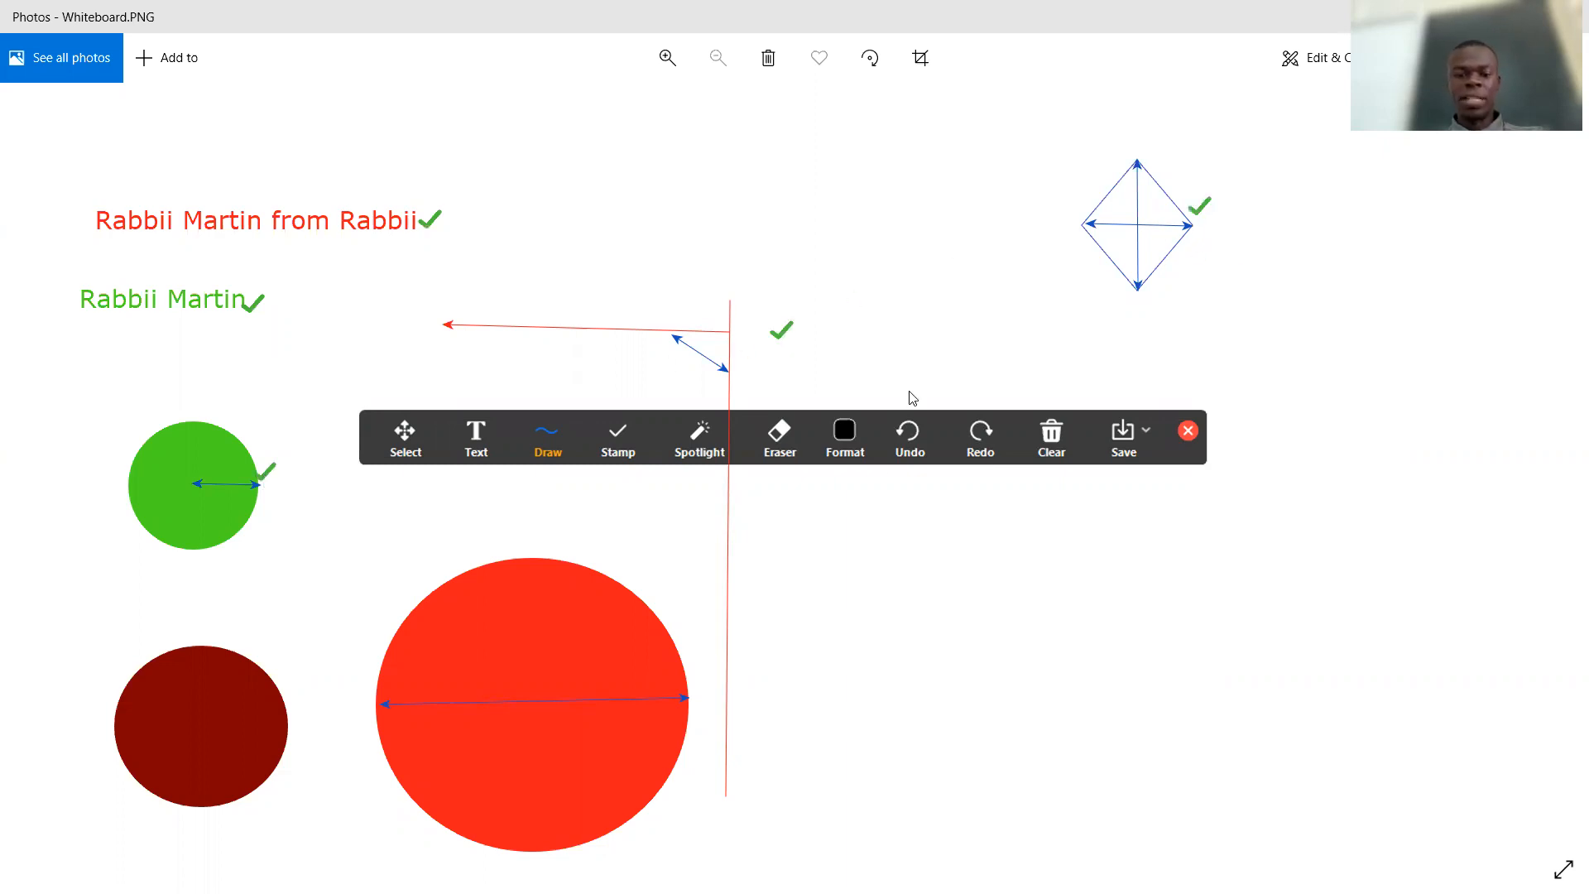
left_click(754, 587)
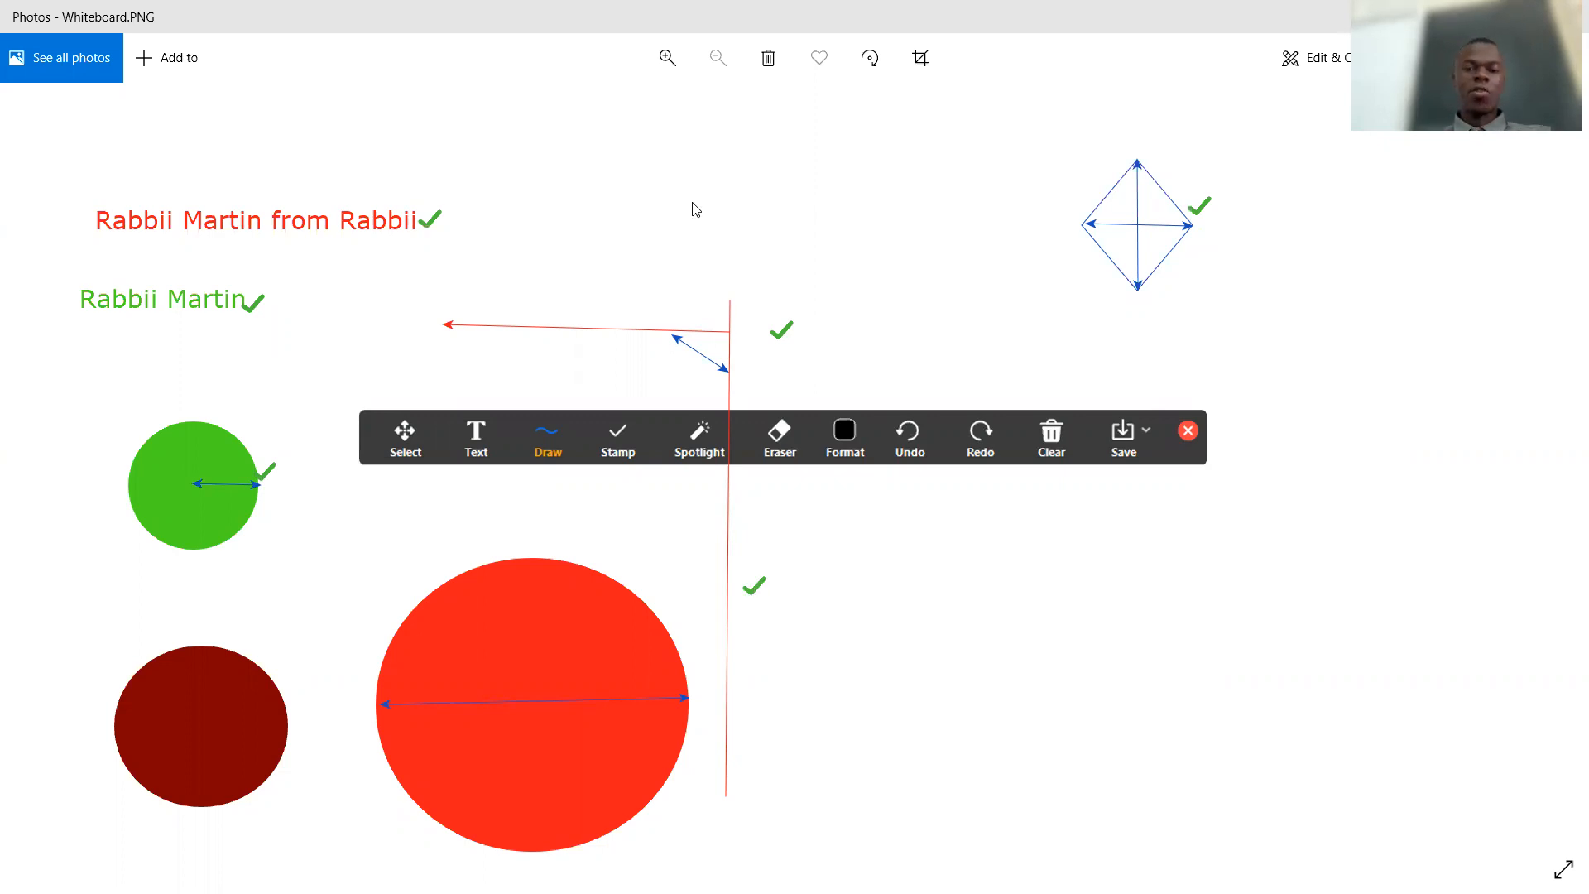
- Stamp orange crosses on the green, dark red and large red circles, below the red horizontal arrow and on the diamond
left_click(157, 413)
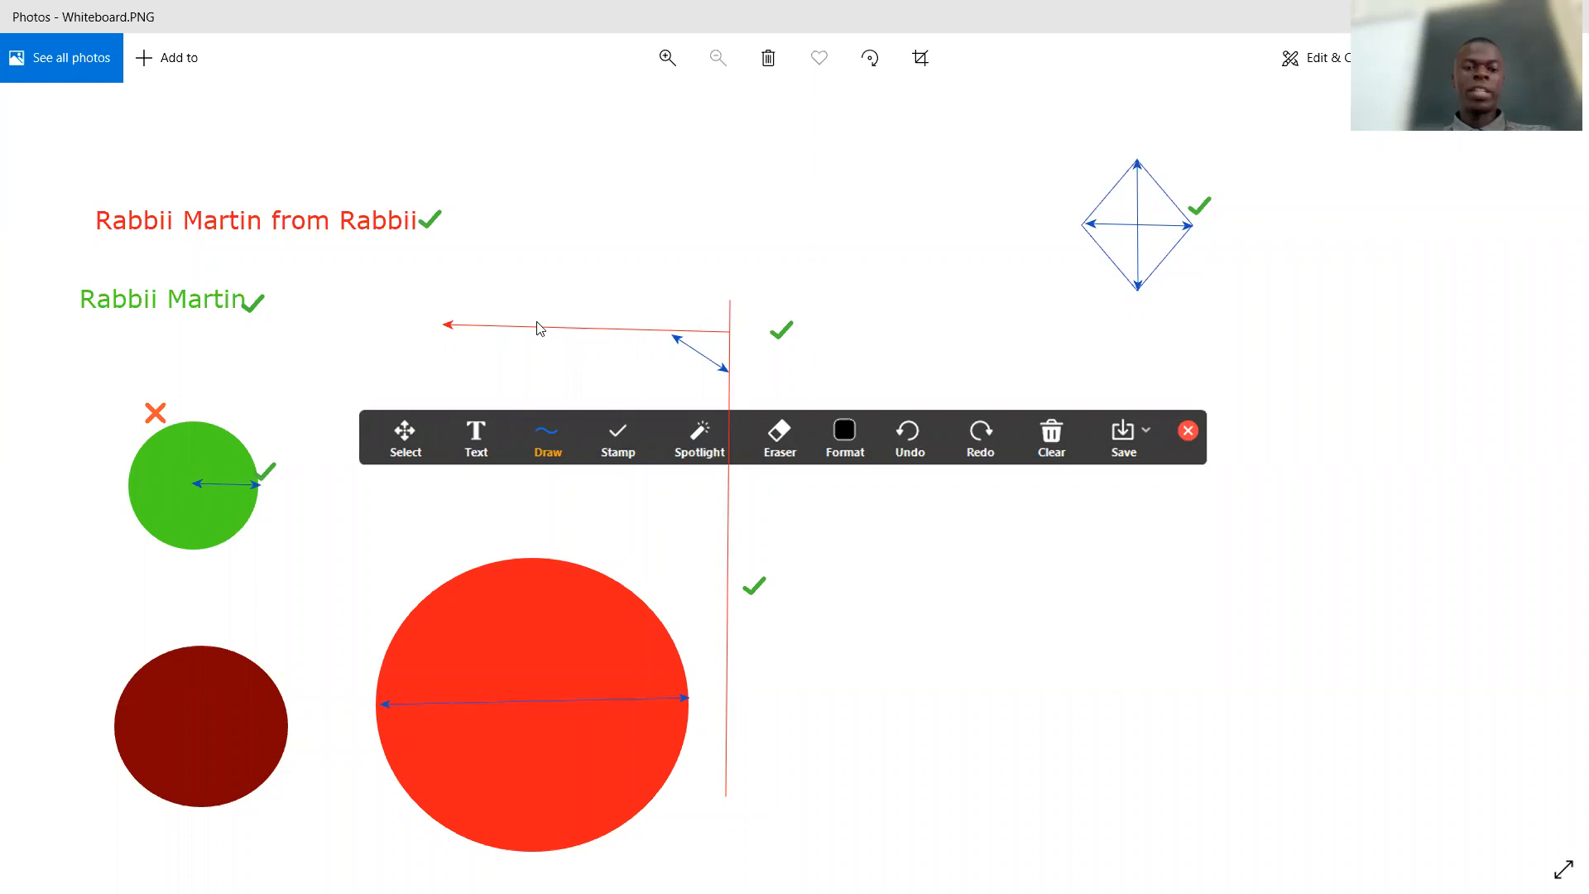
left_click(575, 353)
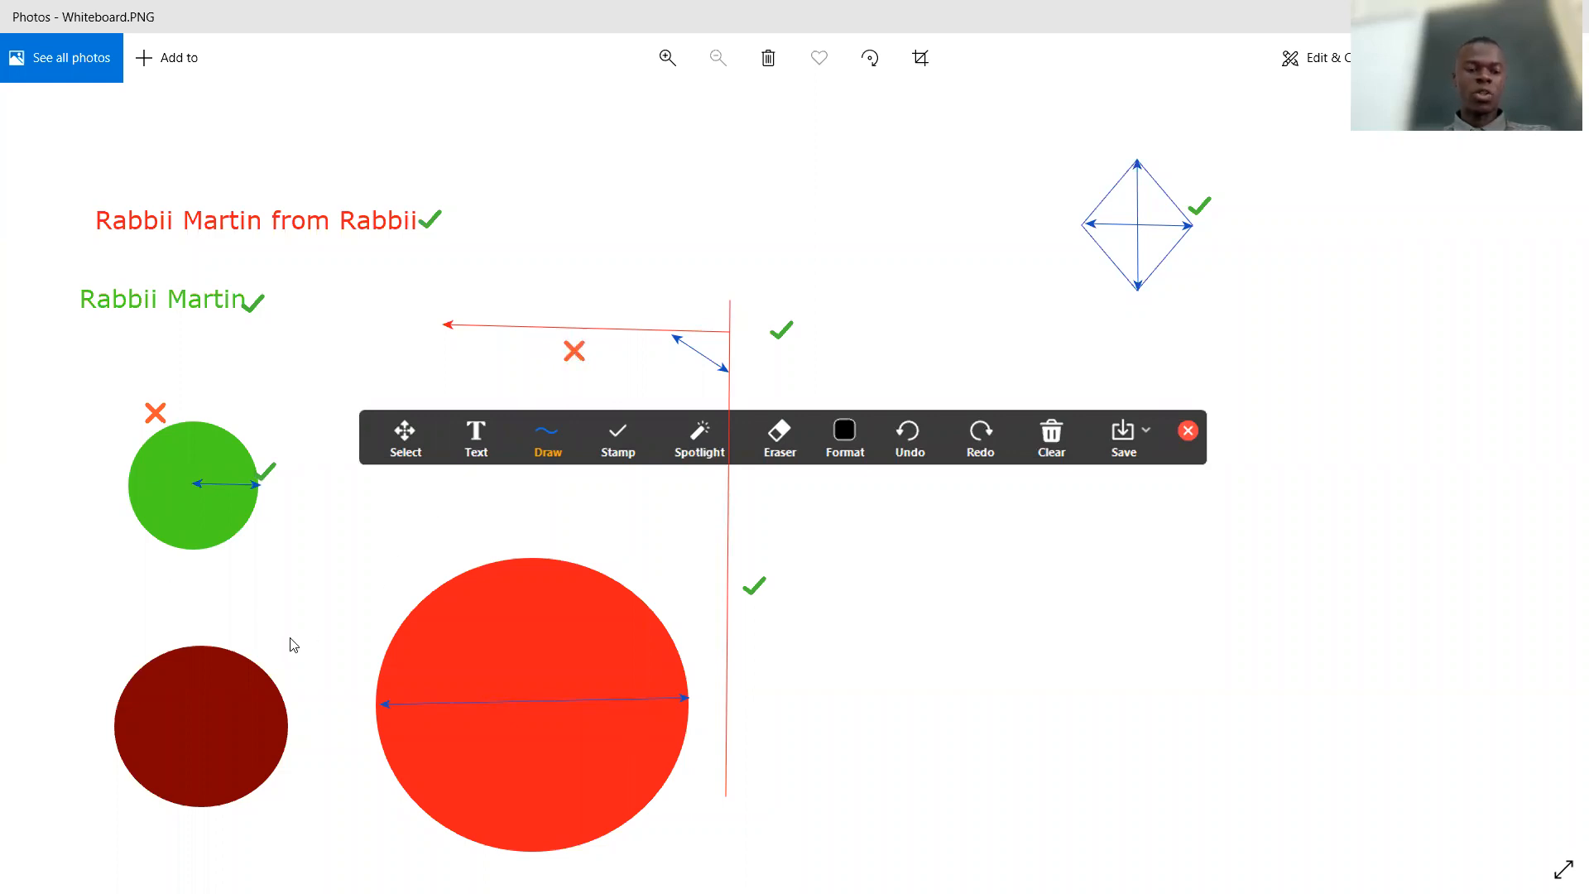
left_click(260, 648)
left_click(441, 572)
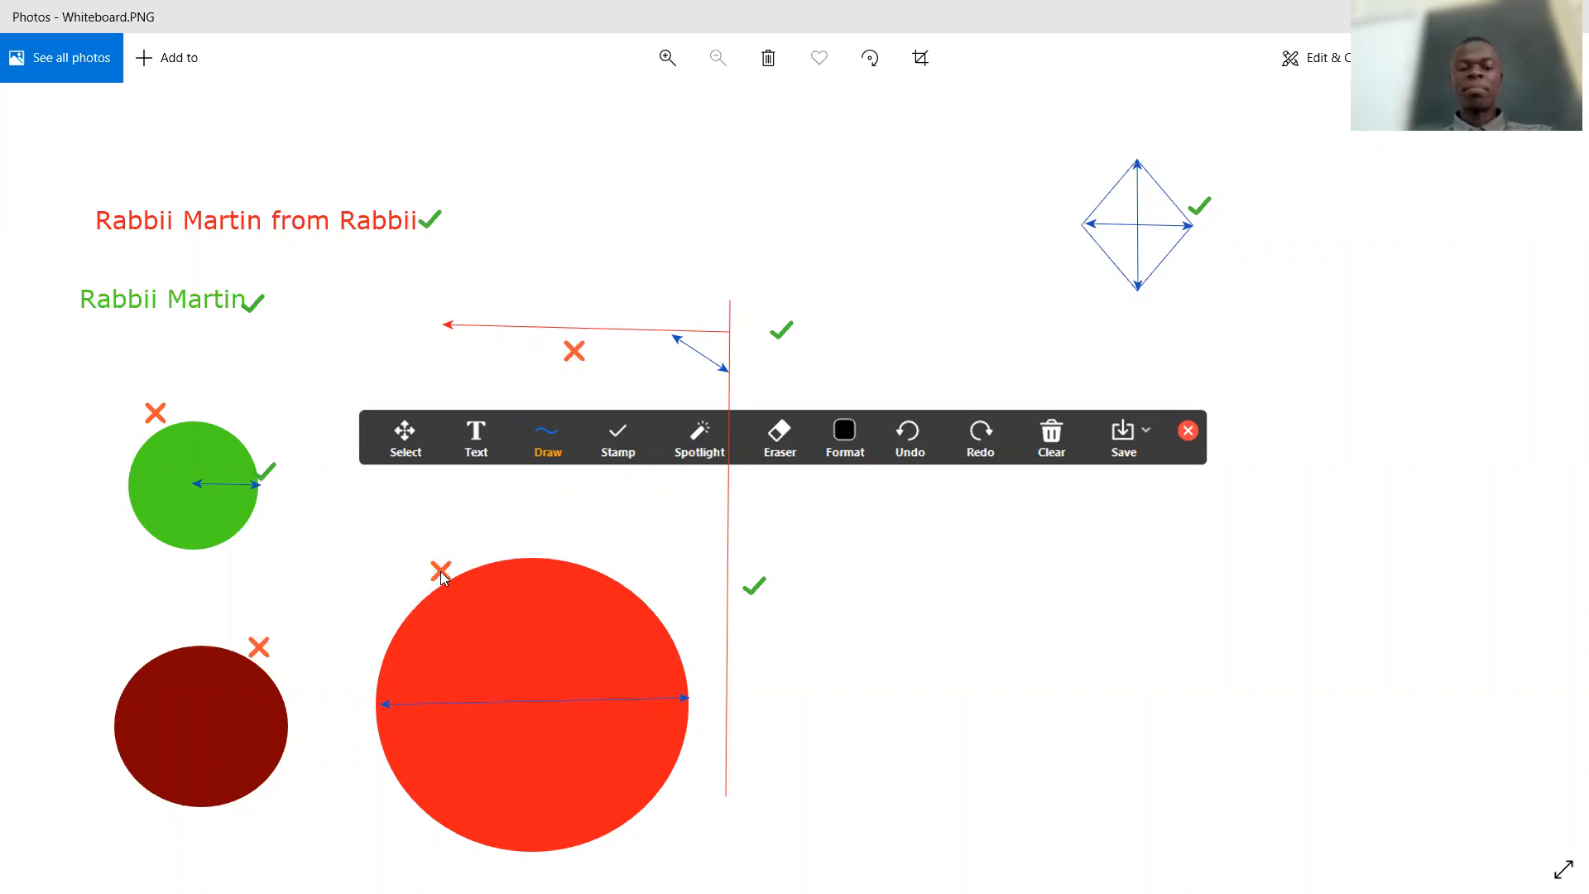
left_click(1109, 264)
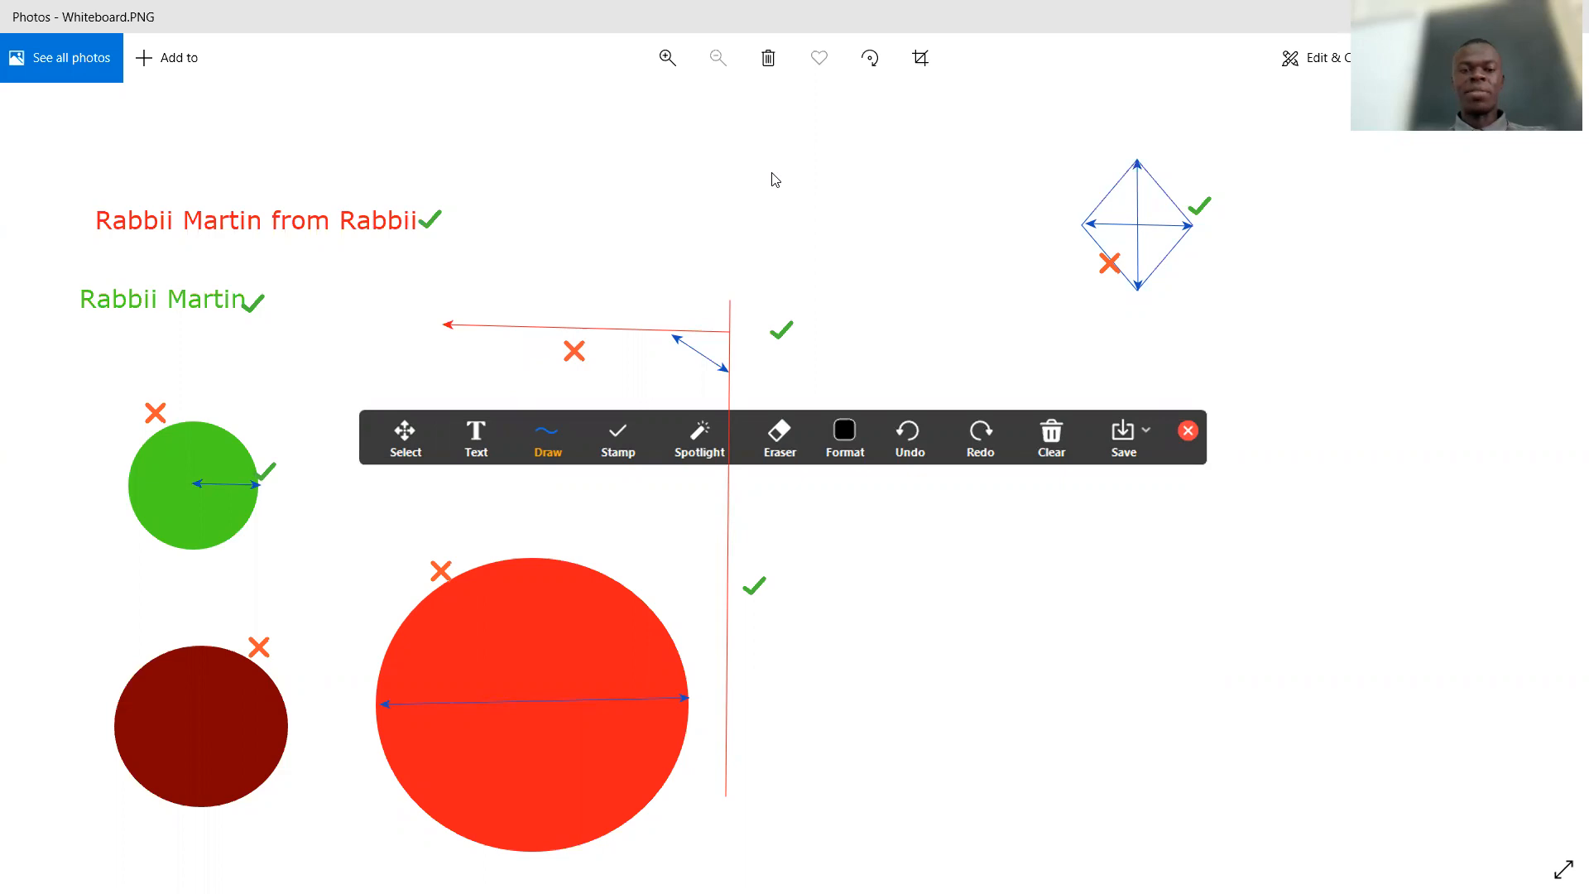
- Stamp gold stars beside the name labels, large red circle and red arrow, and scatter blue question marks around the empty areas
left_click(74, 219)
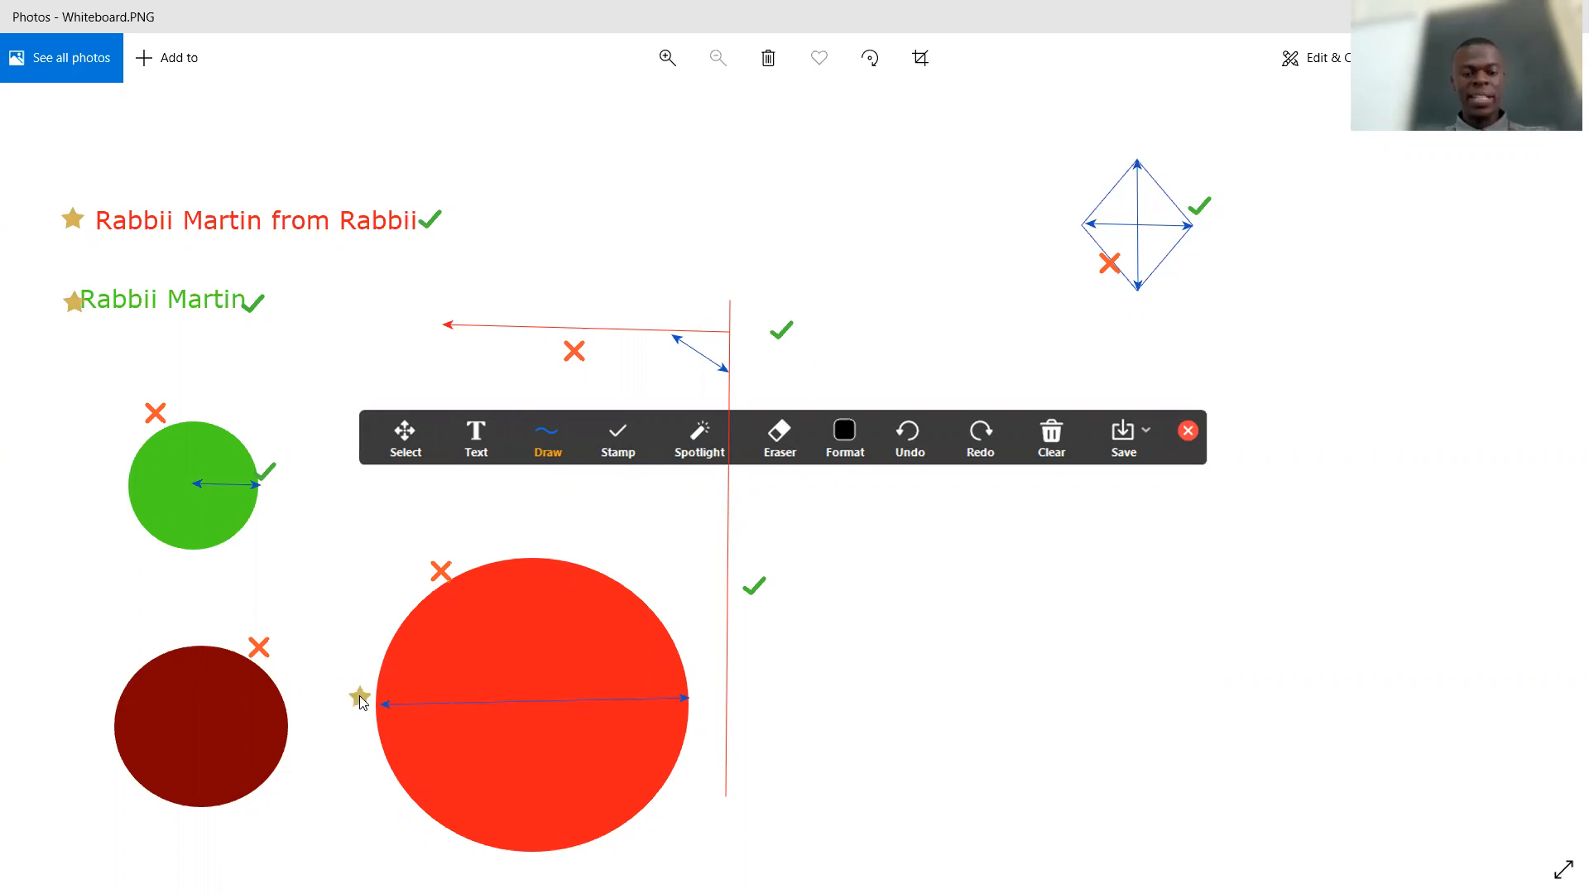
left_click(513, 303)
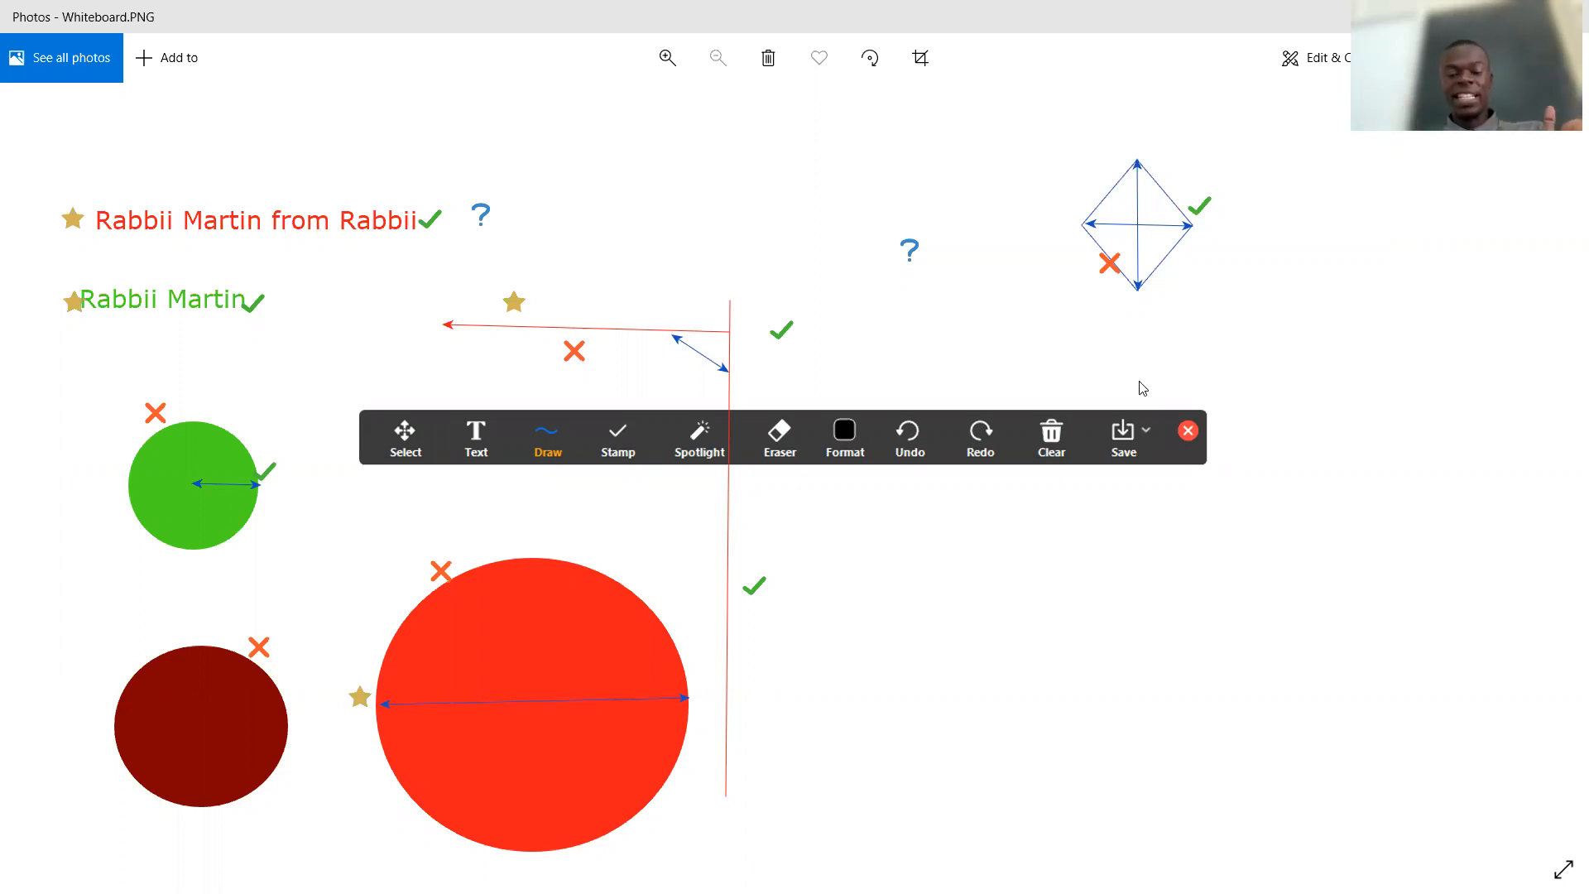
left_click(1399, 318)
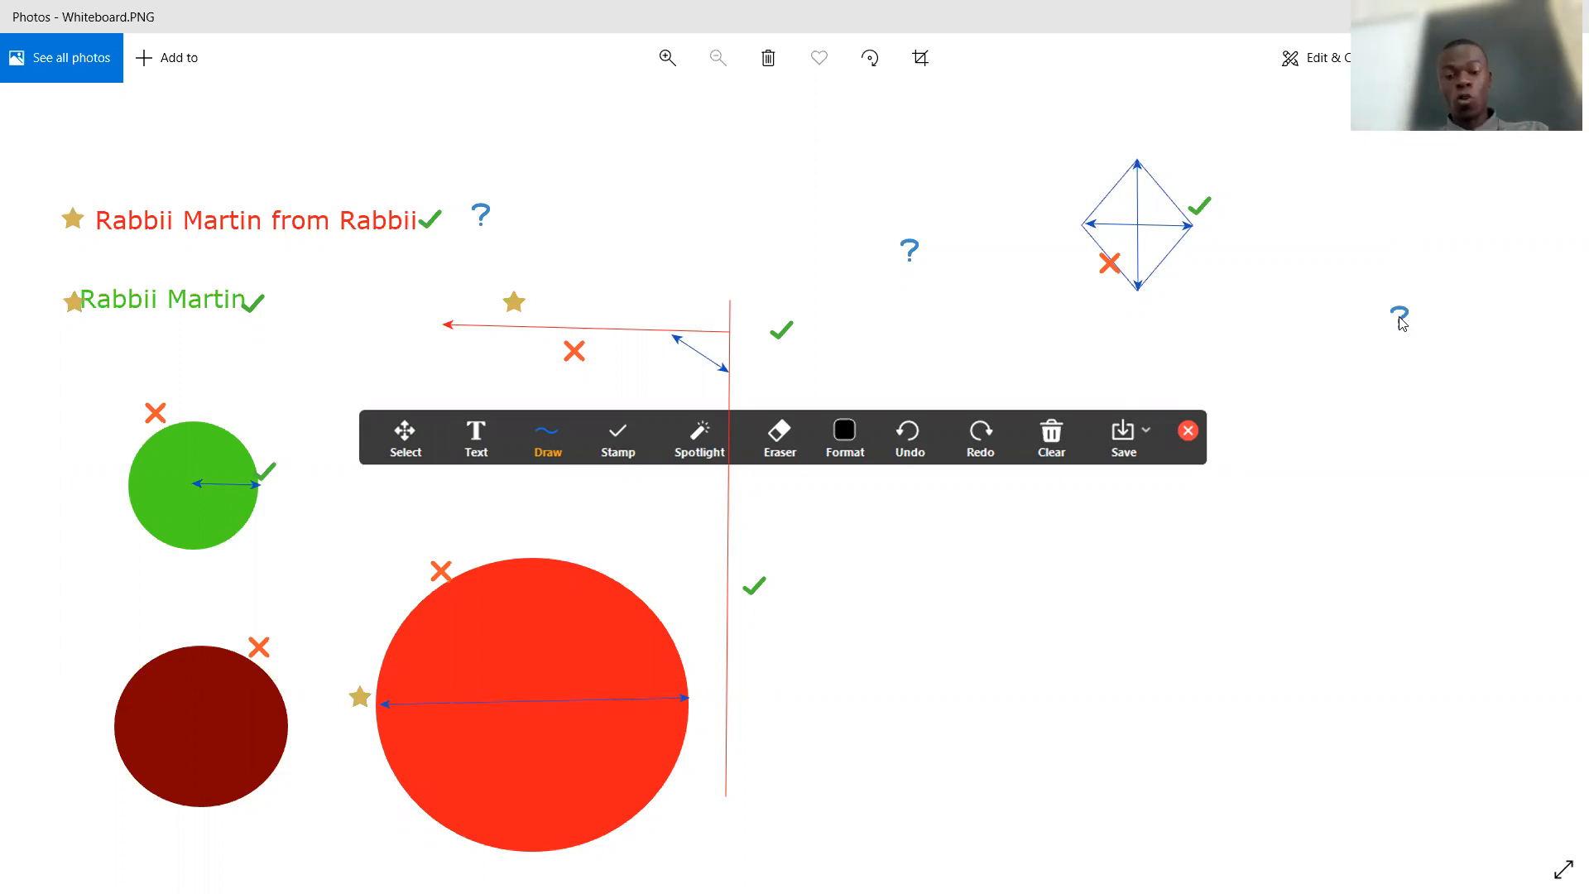
left_click(1402, 495)
left_click(1215, 613)
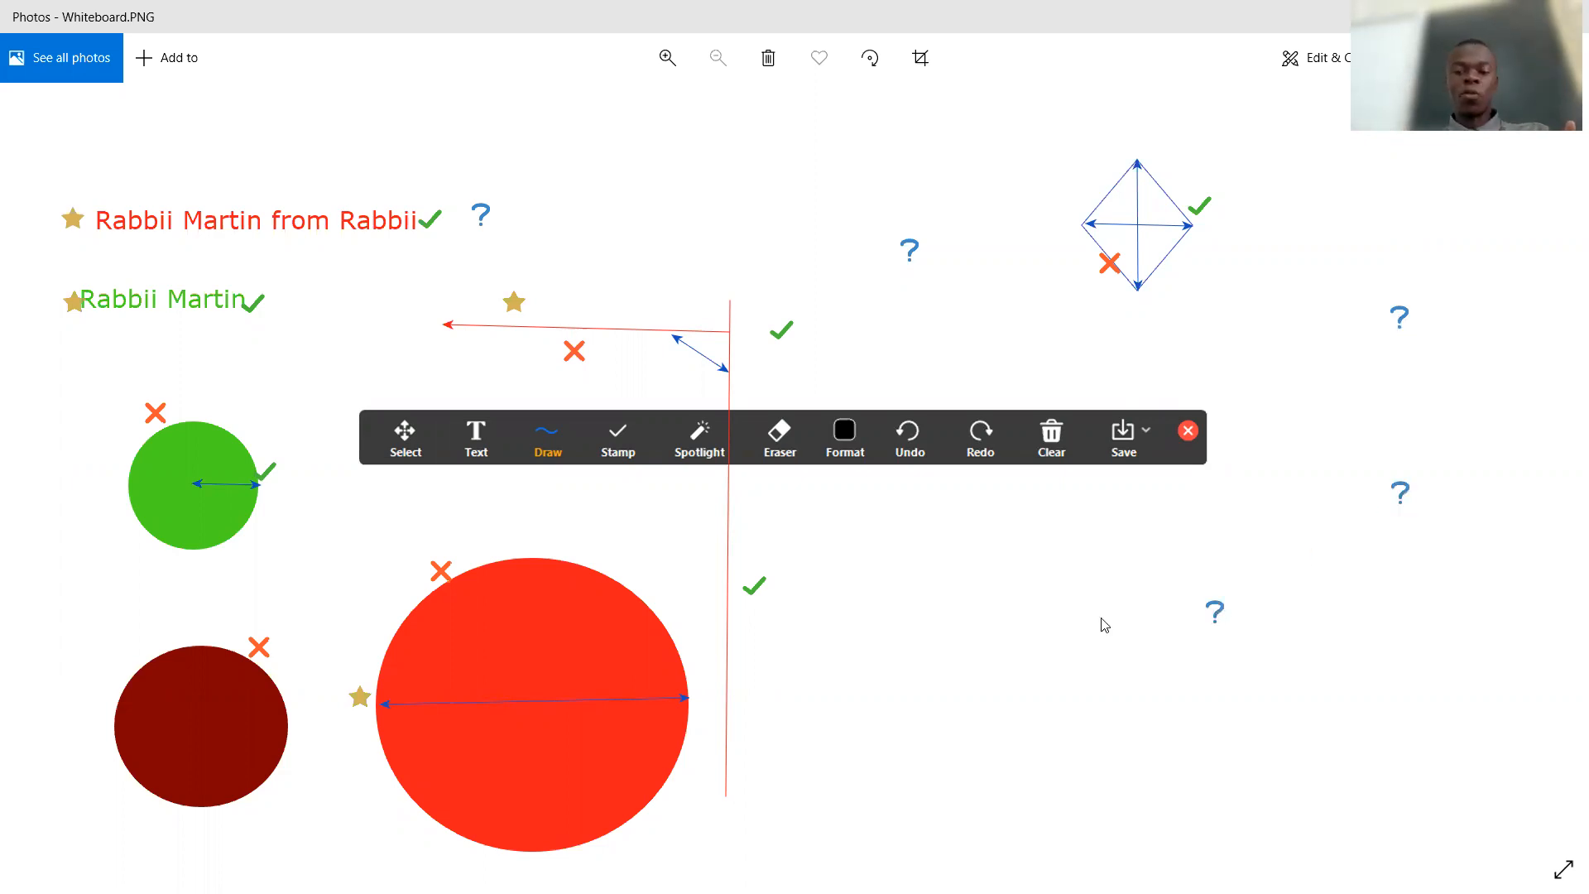
left_click(1025, 632)
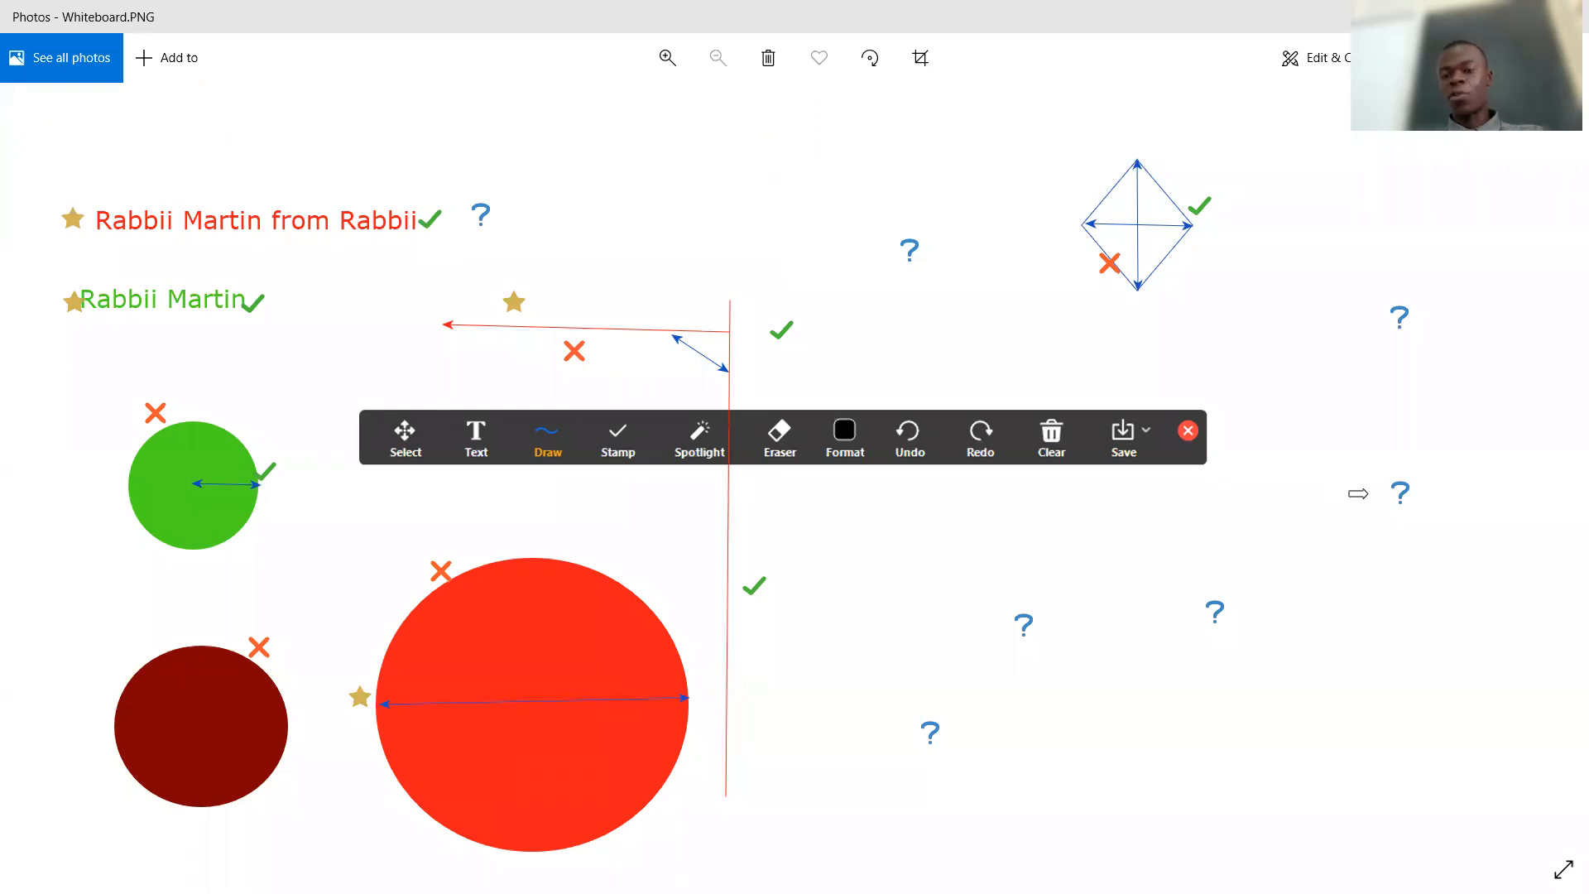
- Point the name-tagged spotlight arrow at four of the question marks in turn, and erase the arrow
left_click(1358, 493)
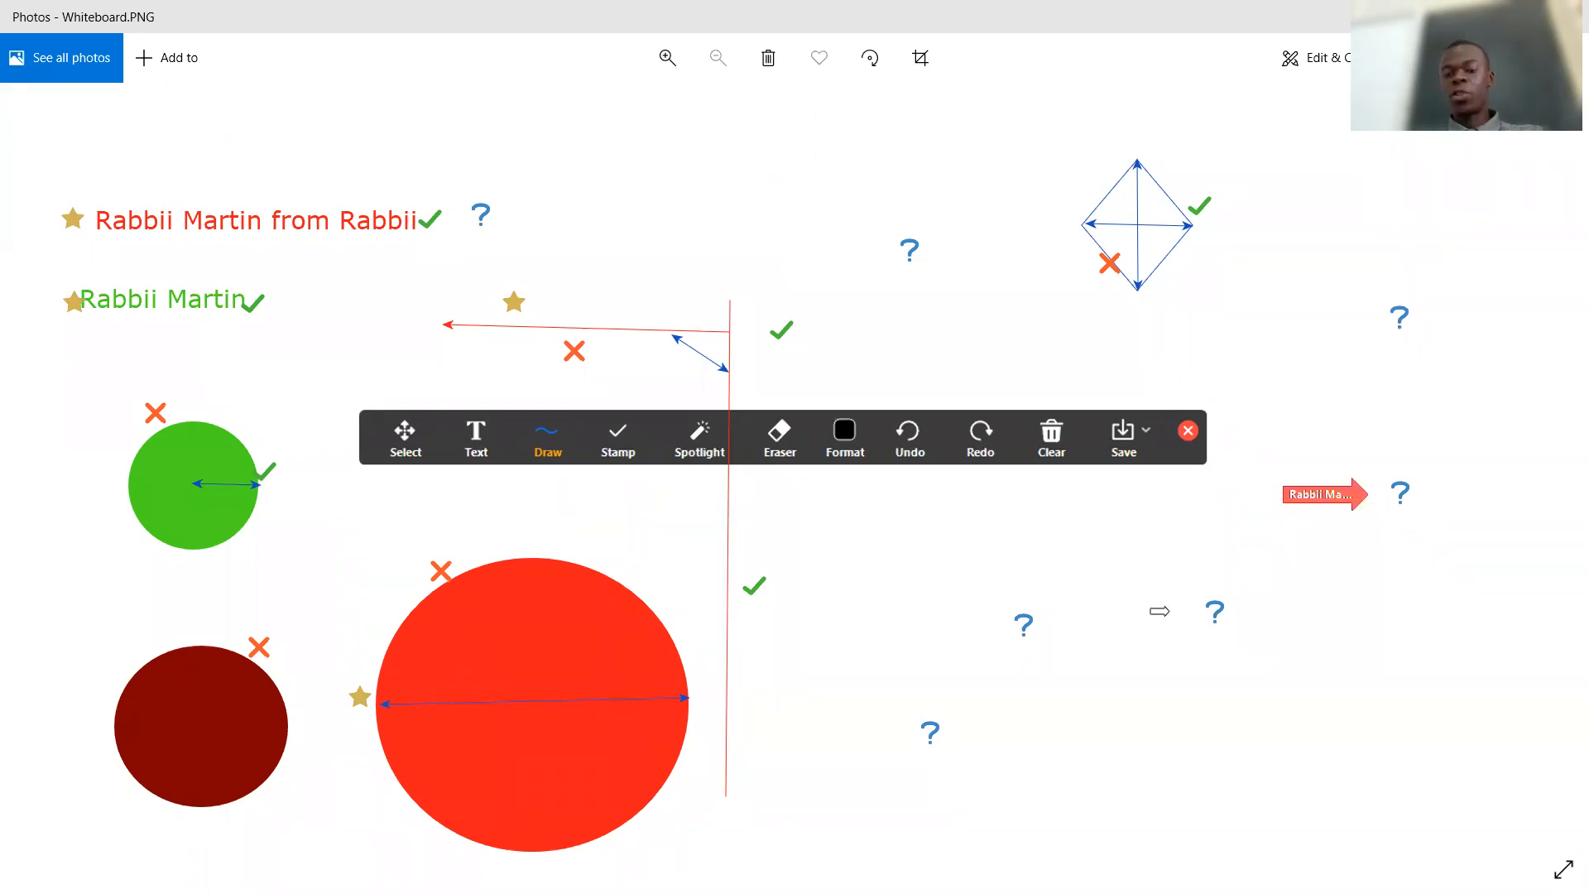
left_click(1179, 612)
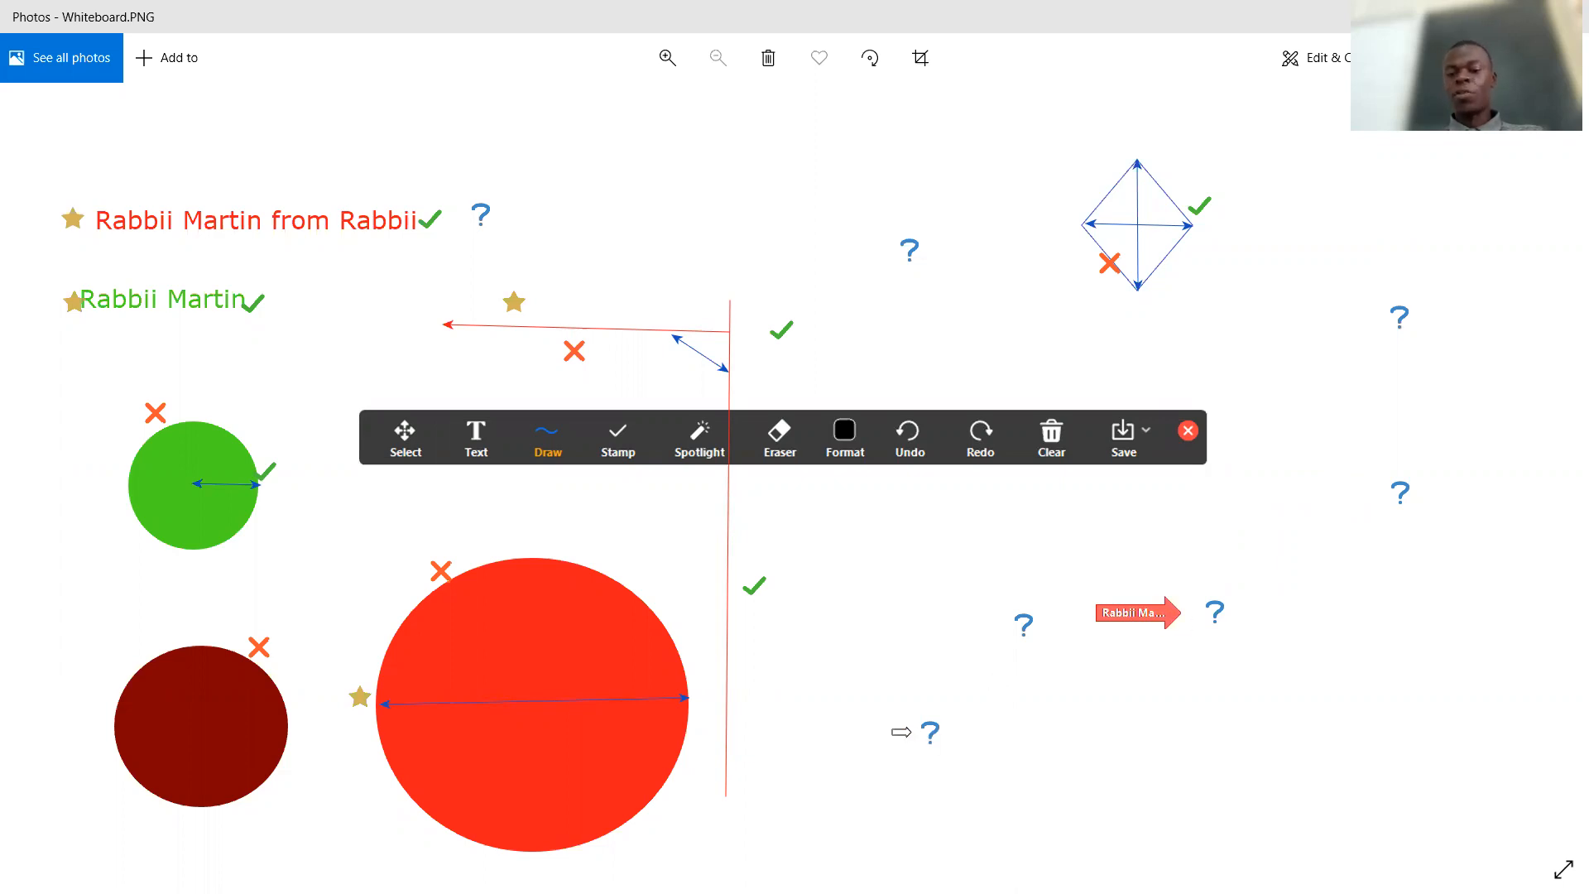
left_click(908, 731)
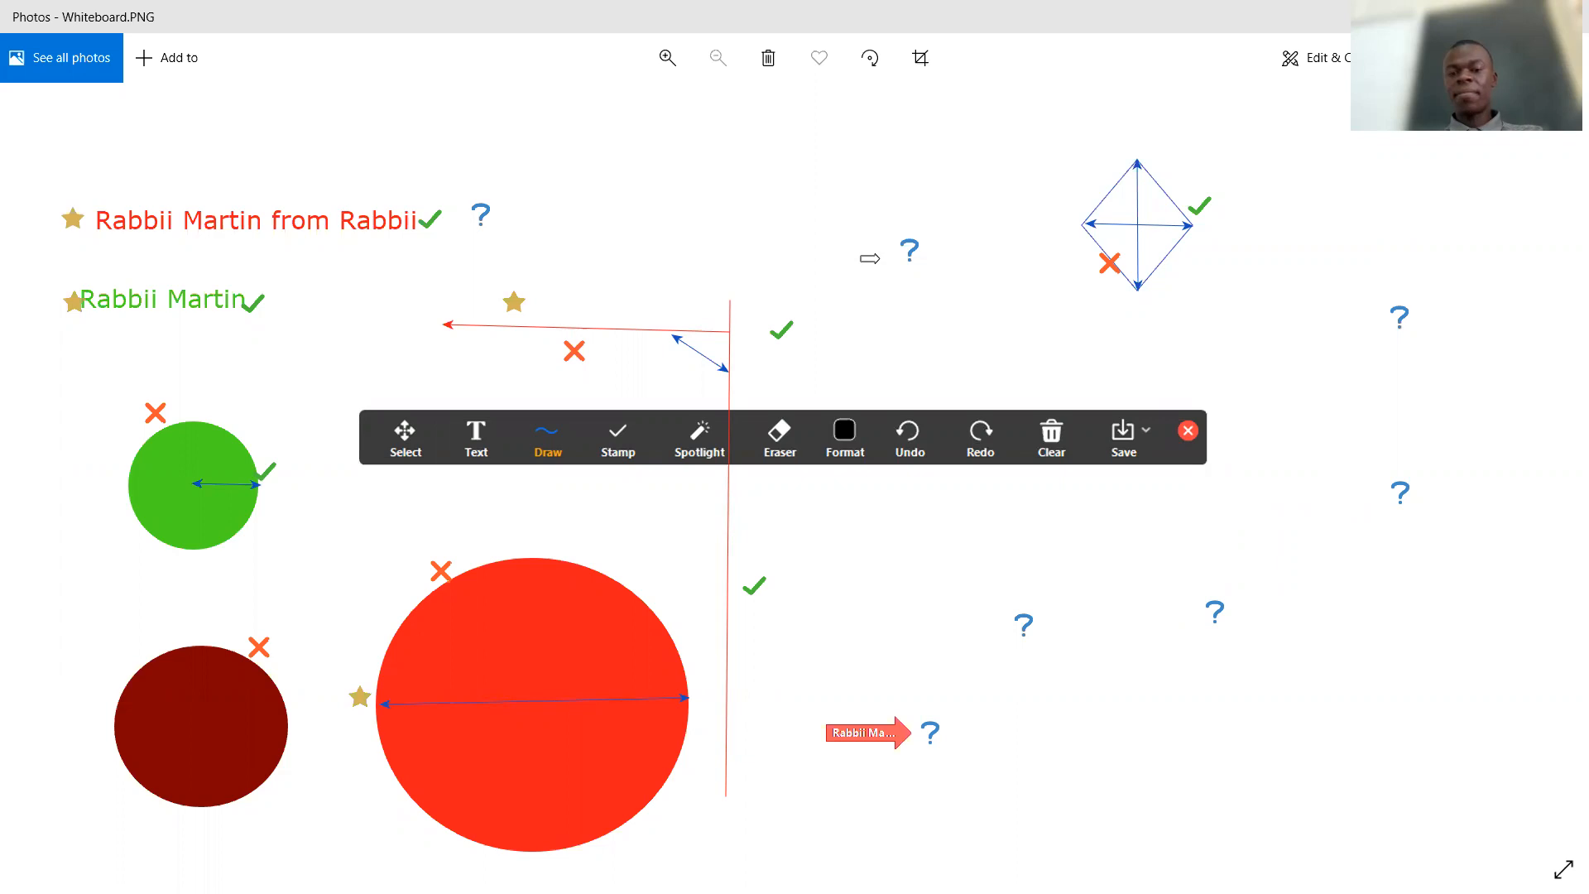
left_click(879, 257)
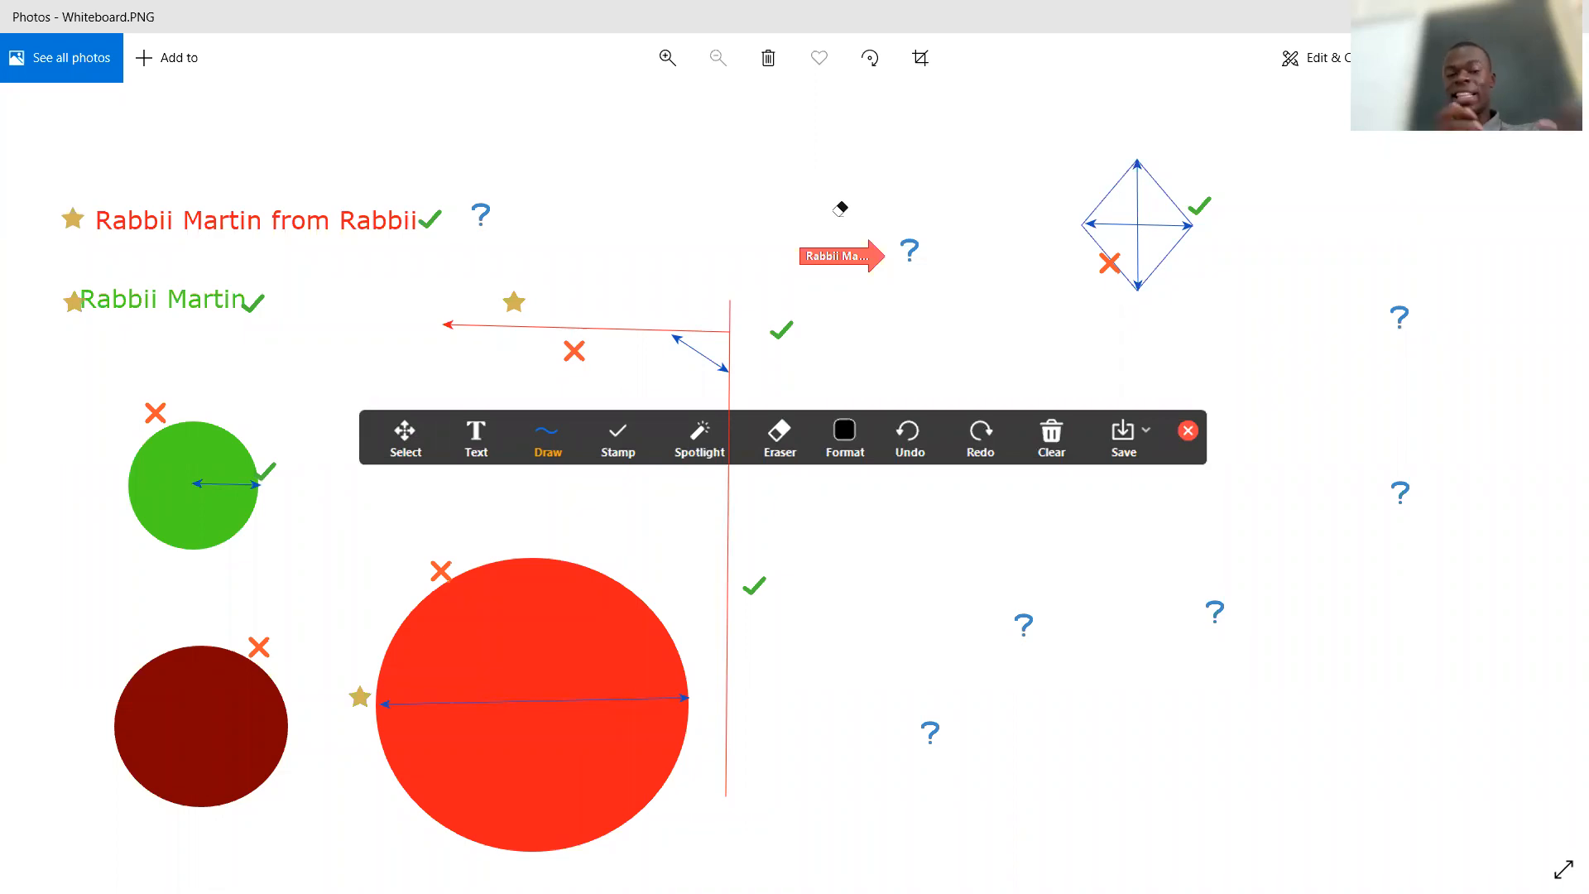
left_click(852, 255)
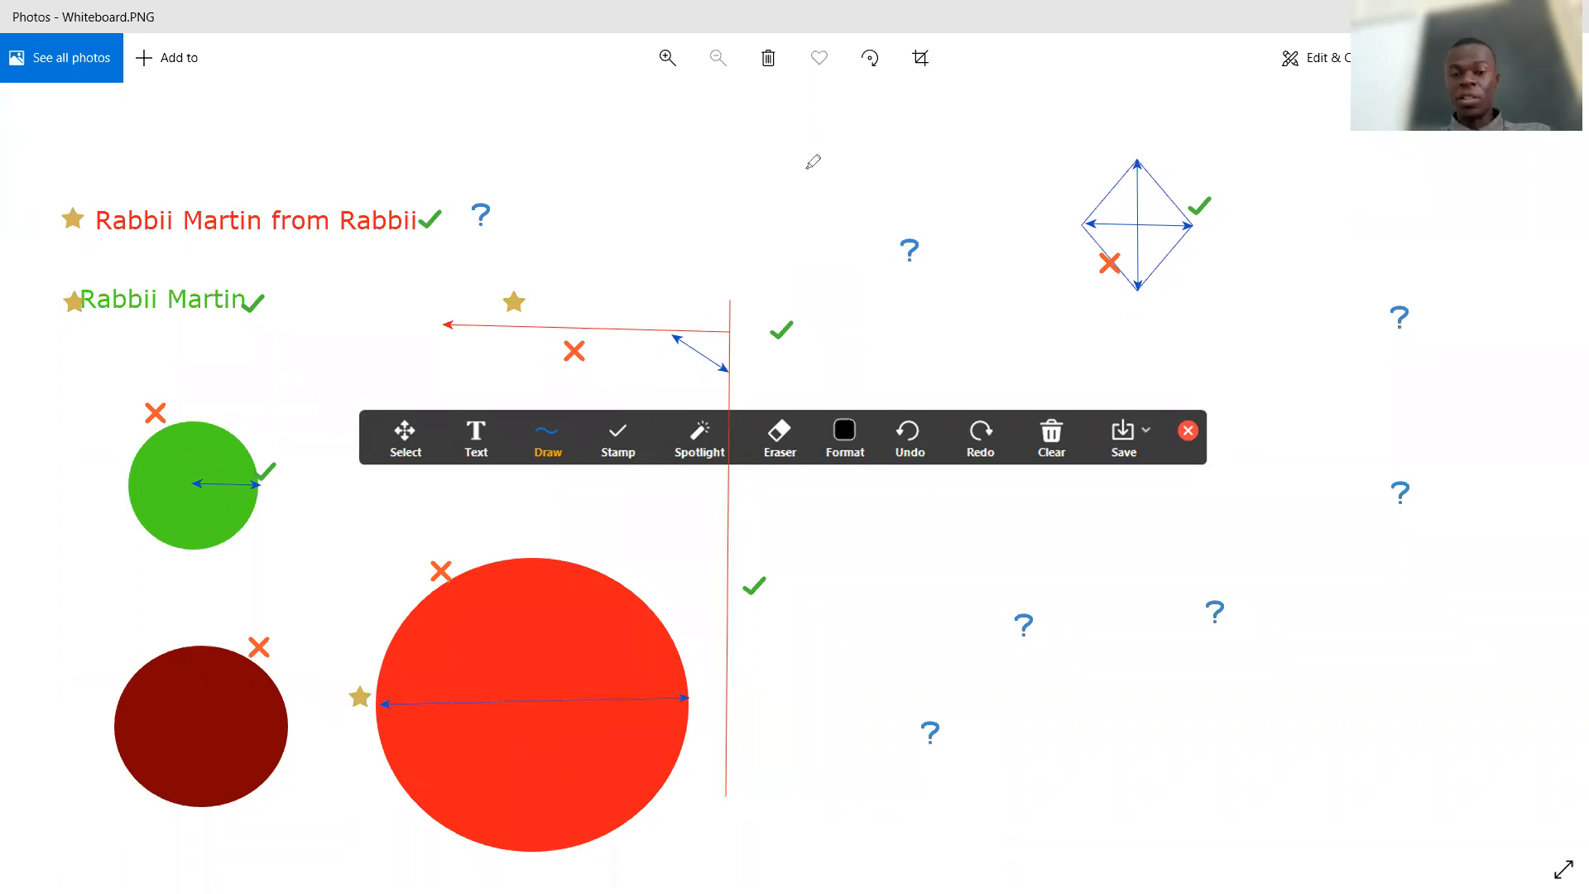
- Circle several of the blue question marks in red with the vanishing pen
mouse_move(966, 242)
left_mouse_down()
mouse_move(845, 212)
mouse_move(920, 313)
mouse_move(965, 266)
mouse_move(920, 206)
left_mouse_up()
mouse_move(1021, 580)
left_mouse_down()
mouse_move(989, 593)
mouse_move(988, 638)
mouse_move(1018, 699)
mouse_move(1078, 662)
mouse_move(1016, 579)
left_mouse_up()
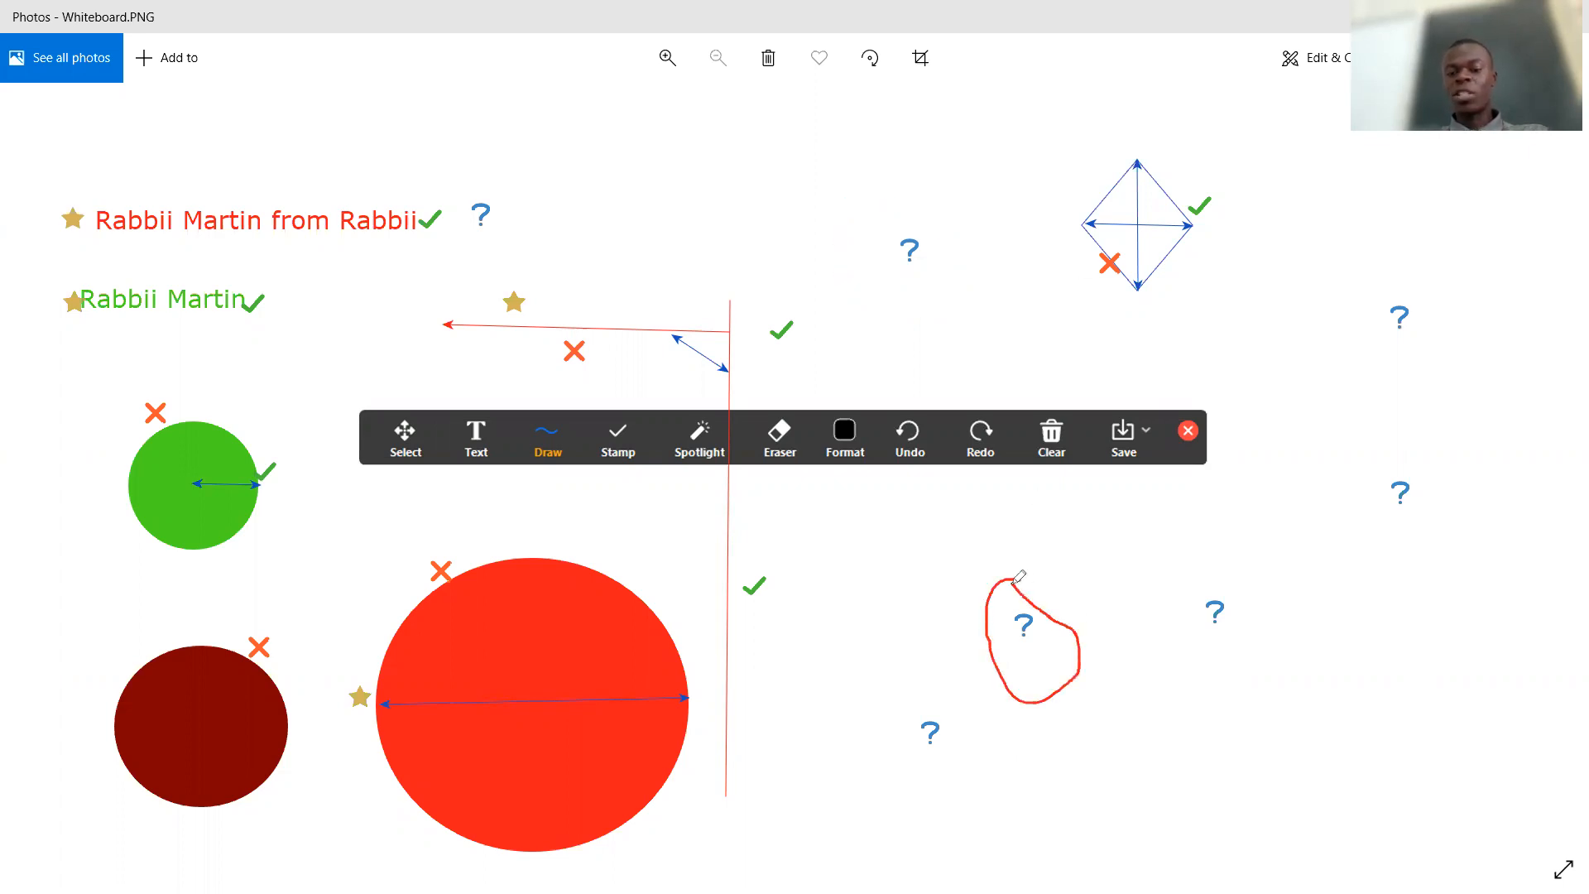
mouse_move(1380, 296)
left_mouse_down()
mouse_move(1364, 340)
mouse_move(1558, 333)
mouse_move(1407, 256)
mouse_move(1385, 319)
left_mouse_up()
left_click_drag(1045, 514, 979, 548)
left_click_drag(1029, 699, 914, 563)
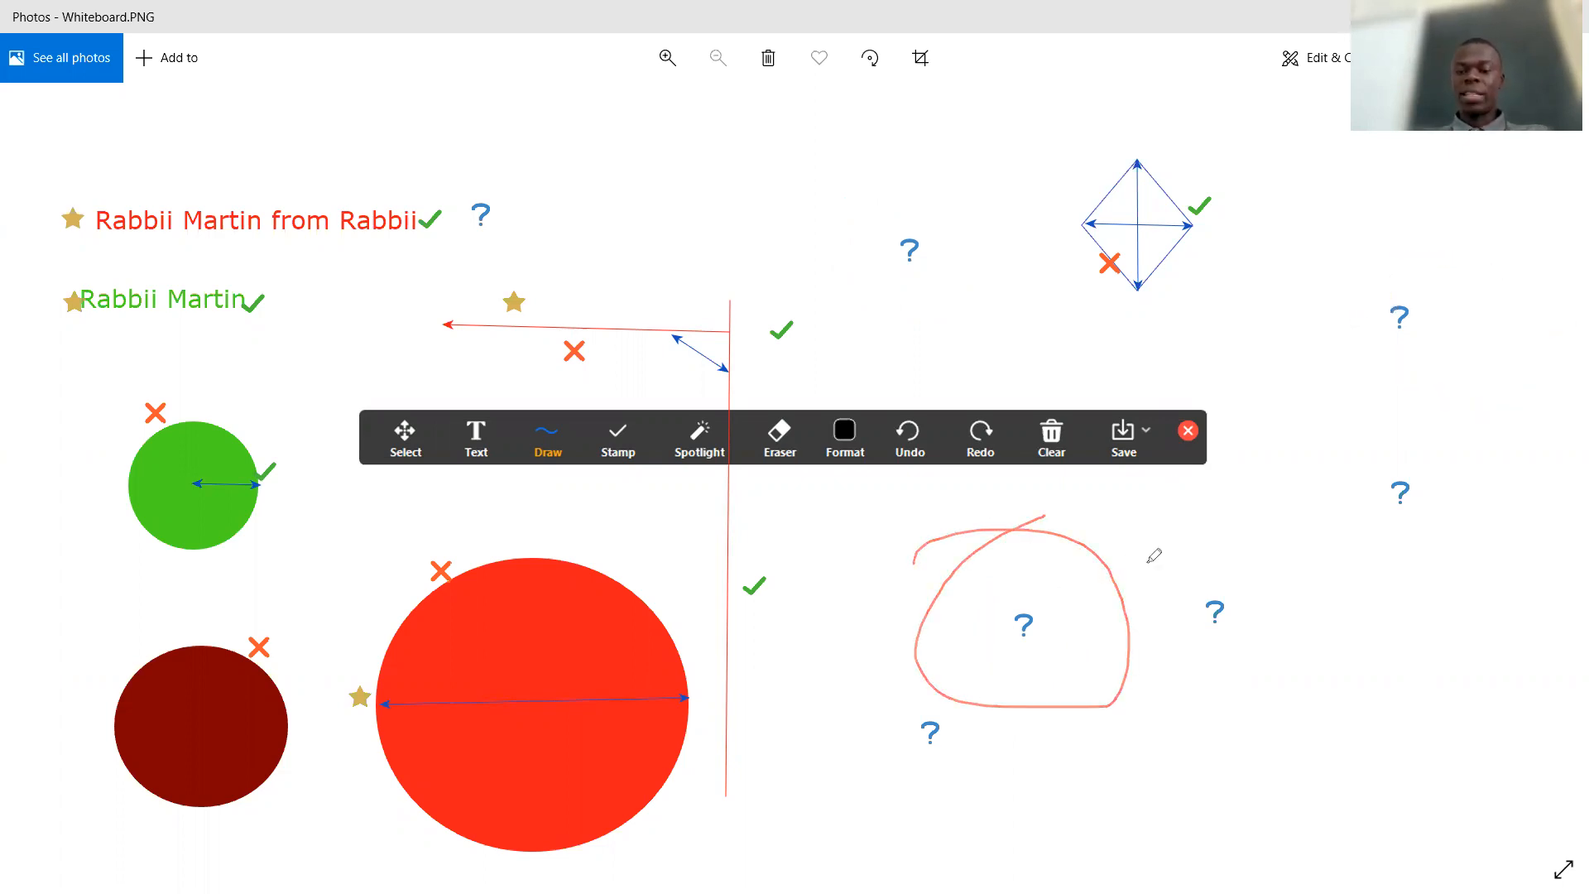
mouse_move(1269, 561)
left_mouse_down()
mouse_move(1204, 662)
mouse_move(1225, 562)
mouse_move(1262, 566)
left_mouse_up()
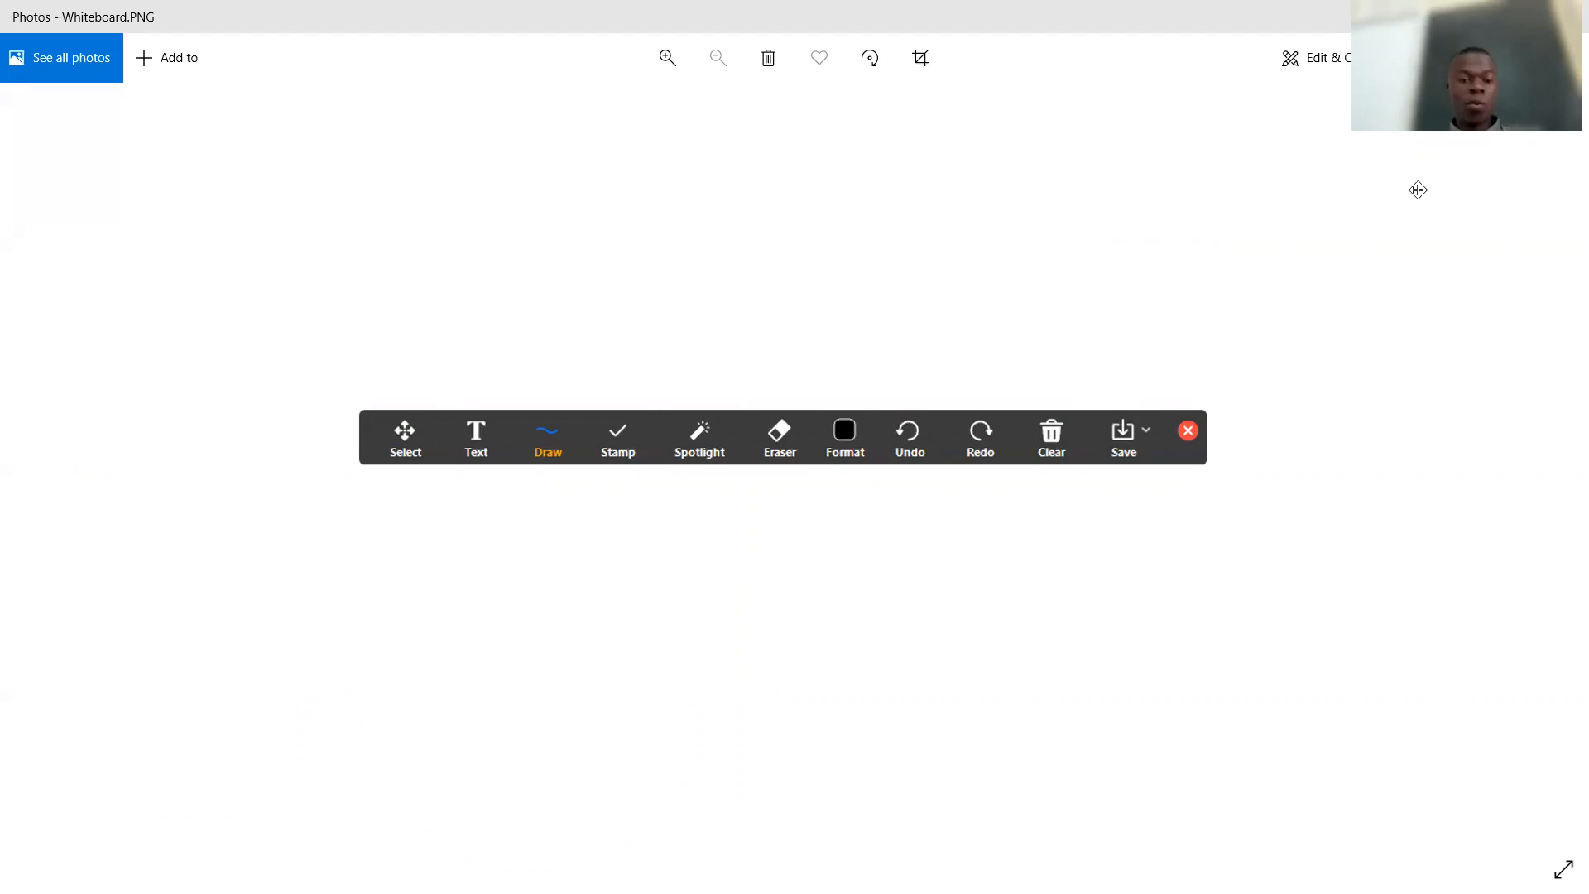
- Circle the annotation tools from Select through Save with the vanishing pen on the cleared whiteboard
mouse_move(352, 395)
left_mouse_down()
mouse_move(443, 516)
mouse_move(458, 435)
mouse_move(362, 395)
left_mouse_up()
mouse_move(481, 388)
left_mouse_down()
mouse_move(441, 474)
mouse_move(508, 495)
mouse_move(509, 425)
mouse_move(465, 366)
left_mouse_up()
mouse_move(546, 409)
left_mouse_down()
mouse_move(528, 488)
mouse_move(542, 352)
left_mouse_up()
left_click_drag(593, 475, 624, 370)
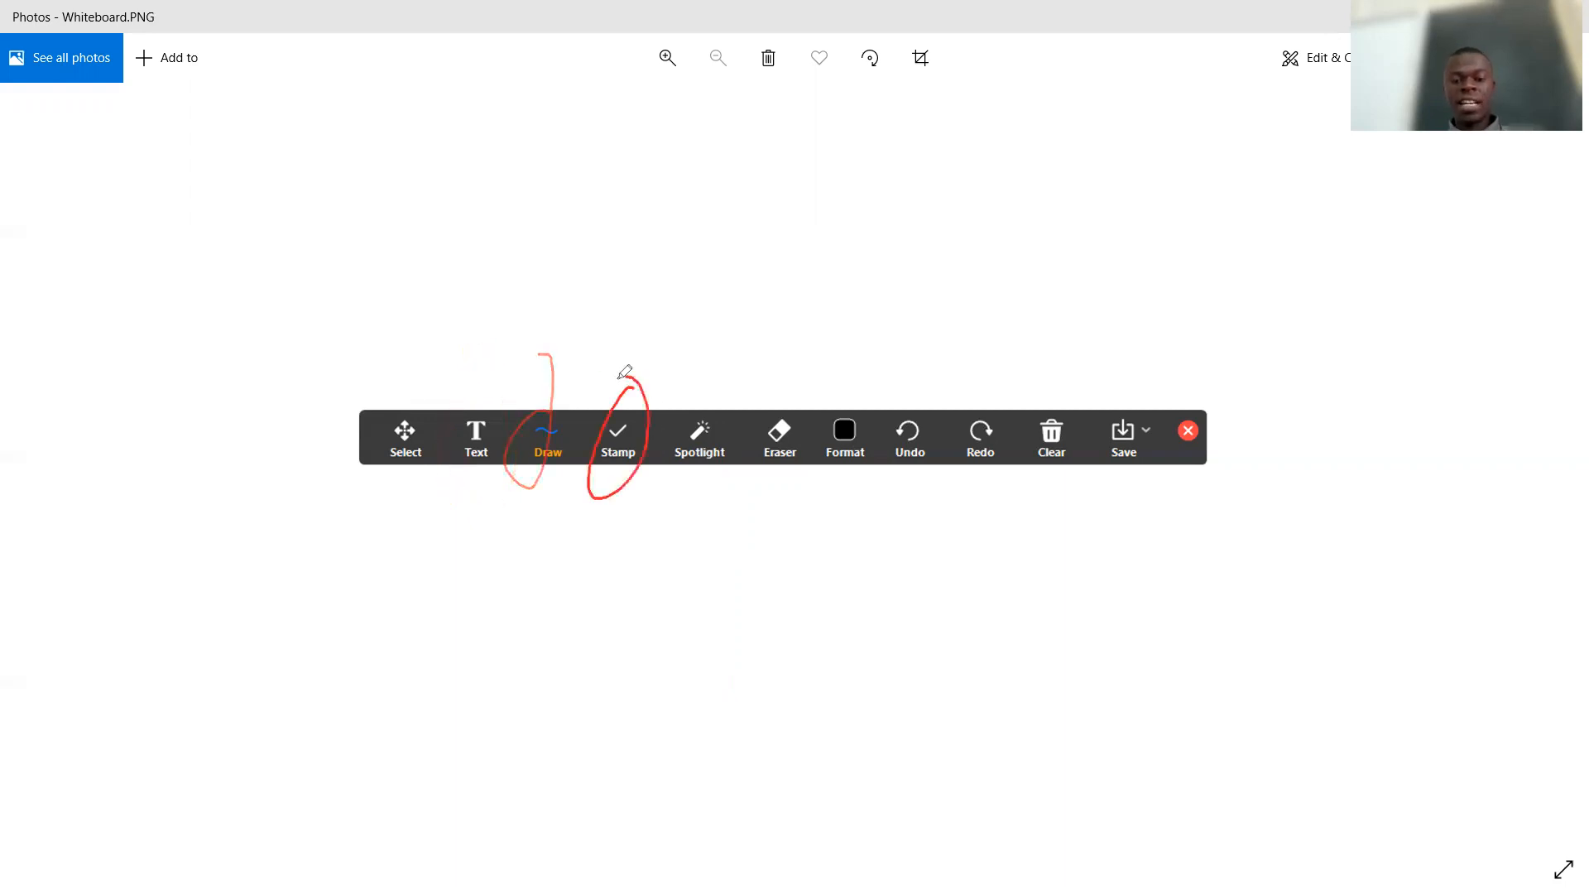
mouse_move(712, 395)
left_mouse_down()
mouse_move(756, 332)
mouse_move(697, 370)
left_mouse_up()
mouse_move(801, 387)
left_mouse_down()
mouse_move(769, 467)
mouse_move(780, 360)
mouse_move(835, 454)
mouse_move(852, 428)
mouse_move(784, 384)
left_mouse_up()
left_click_drag(892, 383, 931, 496)
mouse_move(980, 389)
left_mouse_down()
mouse_move(1062, 467)
mouse_move(1022, 368)
mouse_move(1157, 436)
mouse_move(1094, 319)
left_mouse_up()
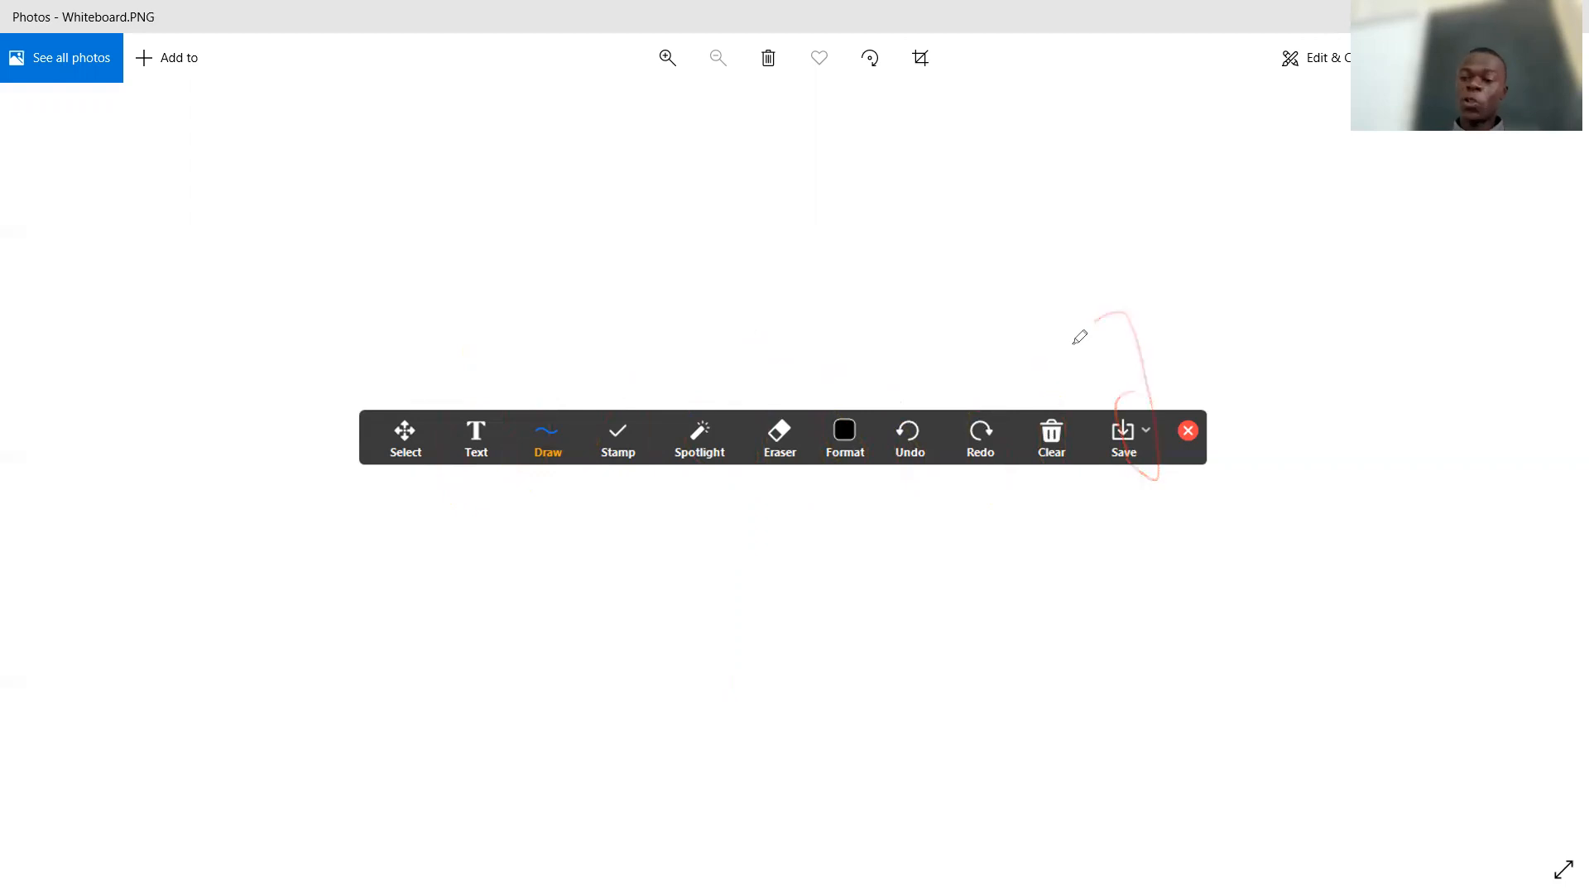